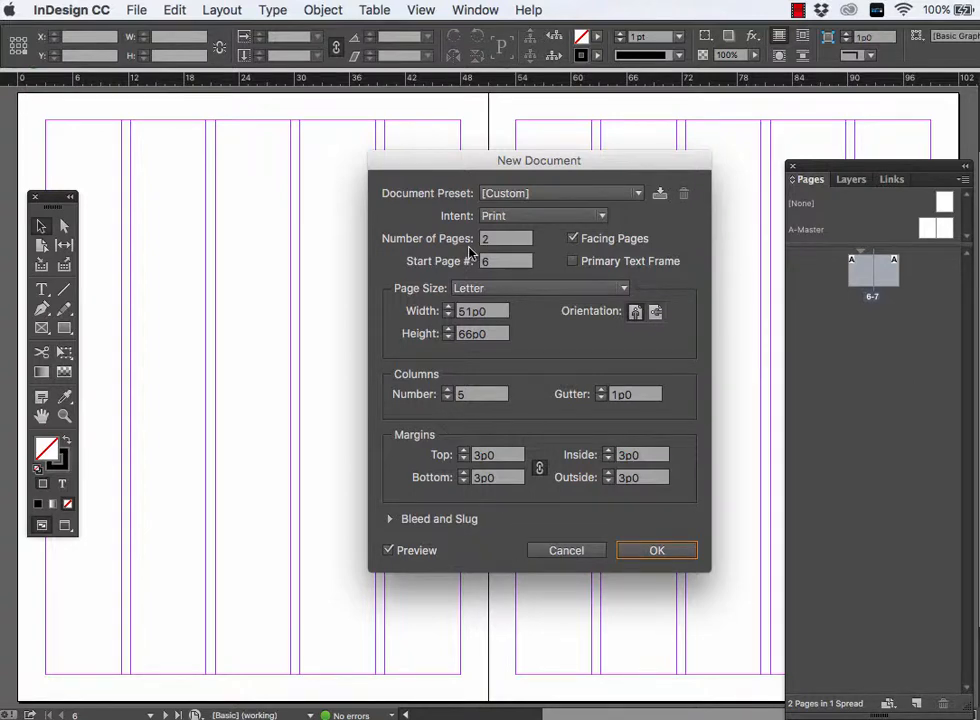
- Create the facing-pages Letter document with 6 pages, starting at page number 2
click(389, 550)
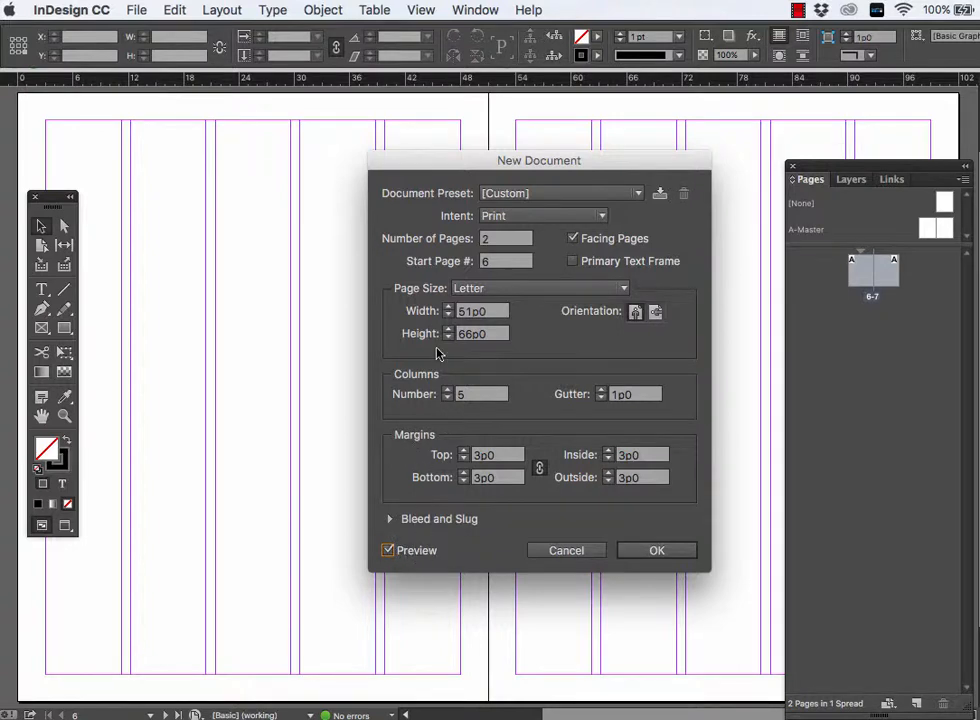
double_click(490, 243)
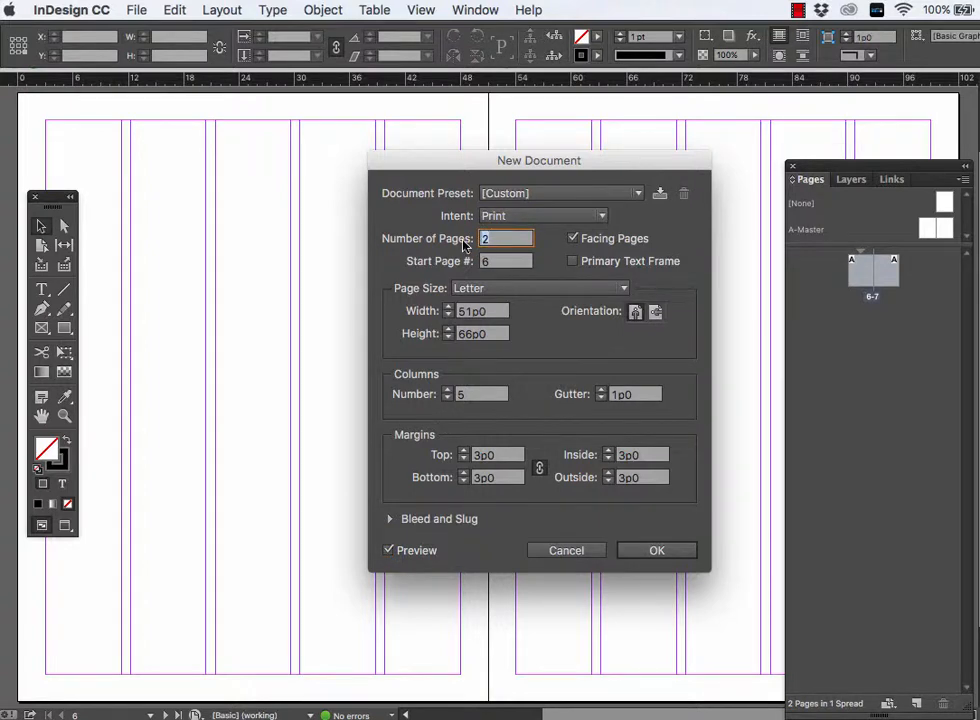
text(6)
key(Tab)
text(2)
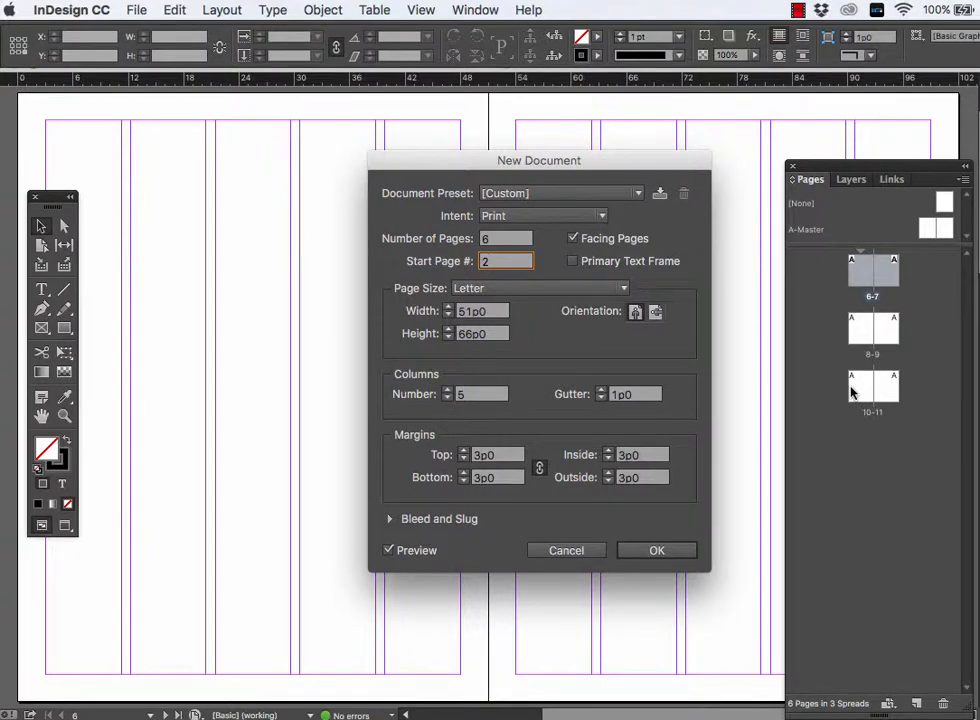
click(573, 239)
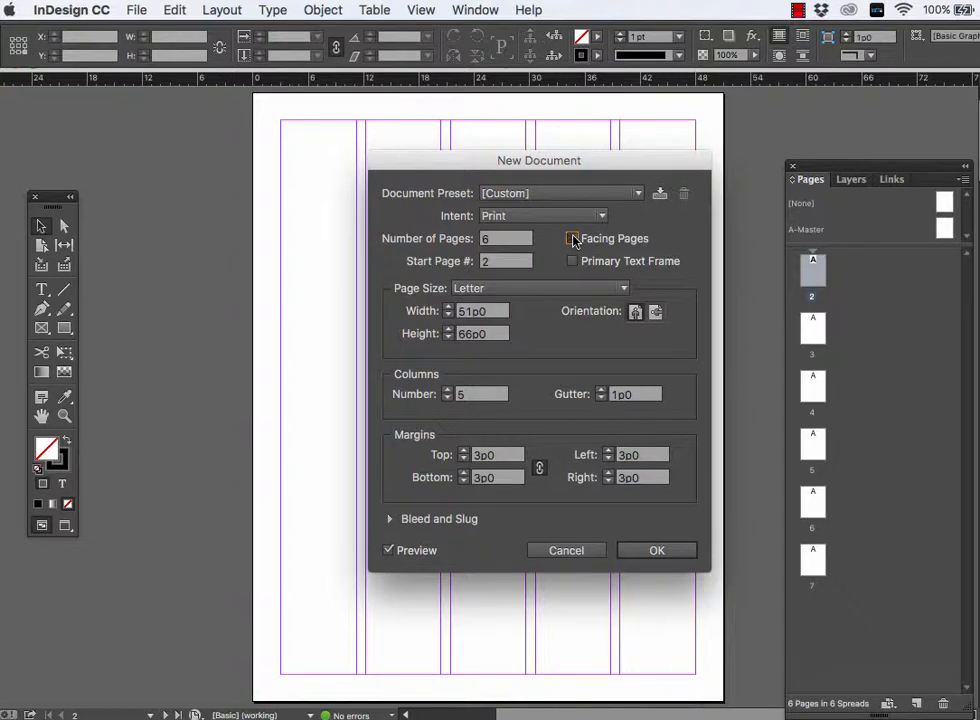
click(573, 239)
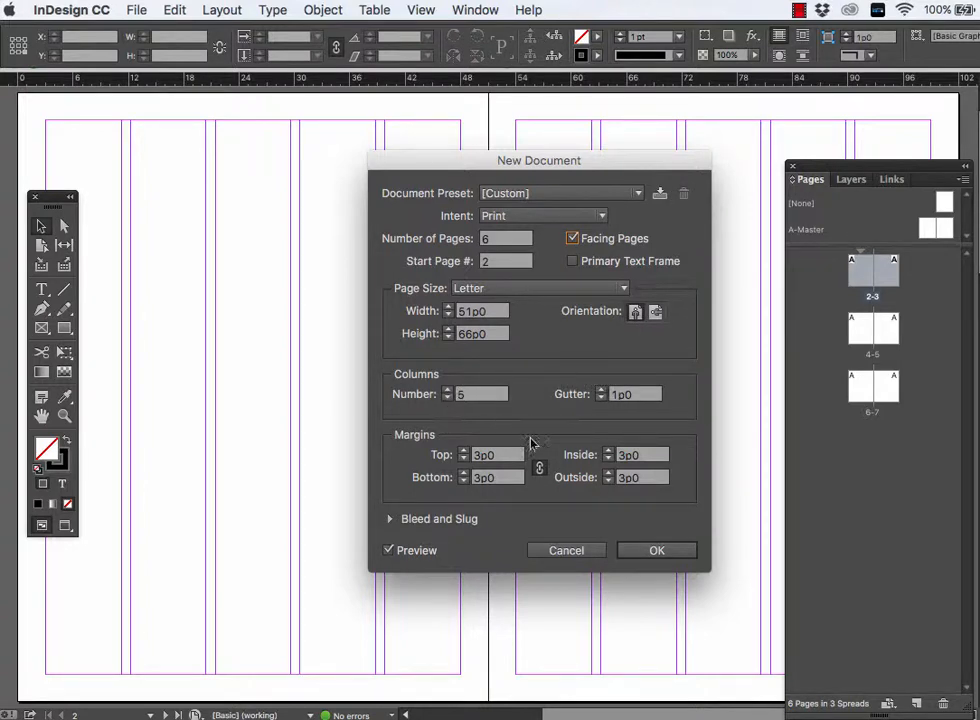
click(654, 549)
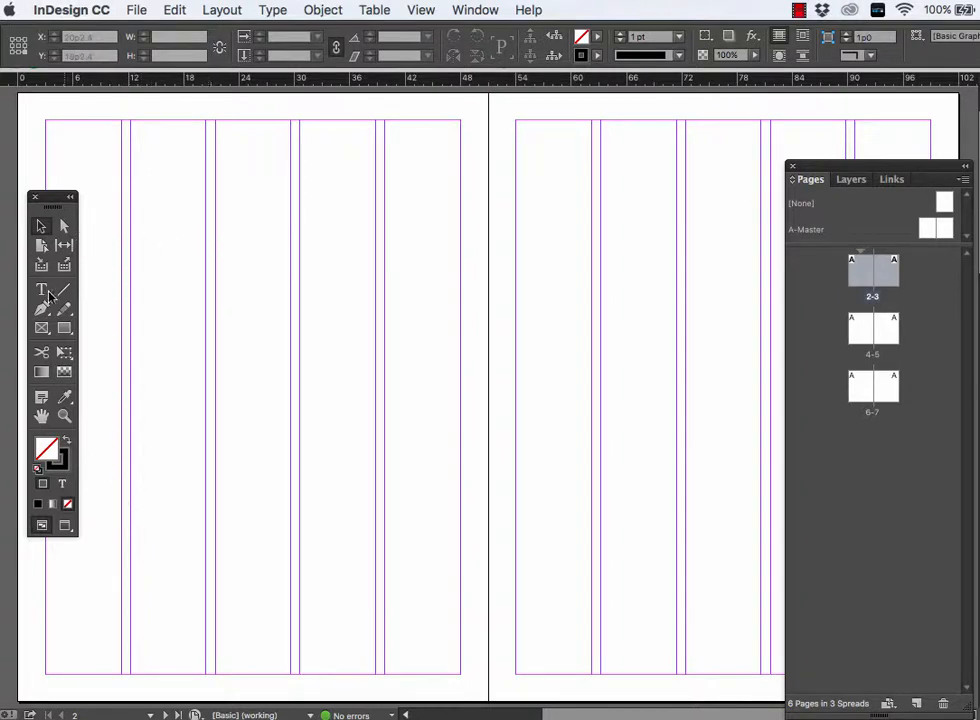
- Draw a rectangle about 30p by 24p overhanging the first page's outside edge, and swap its fill and stroke for a black fill
click(64, 328)
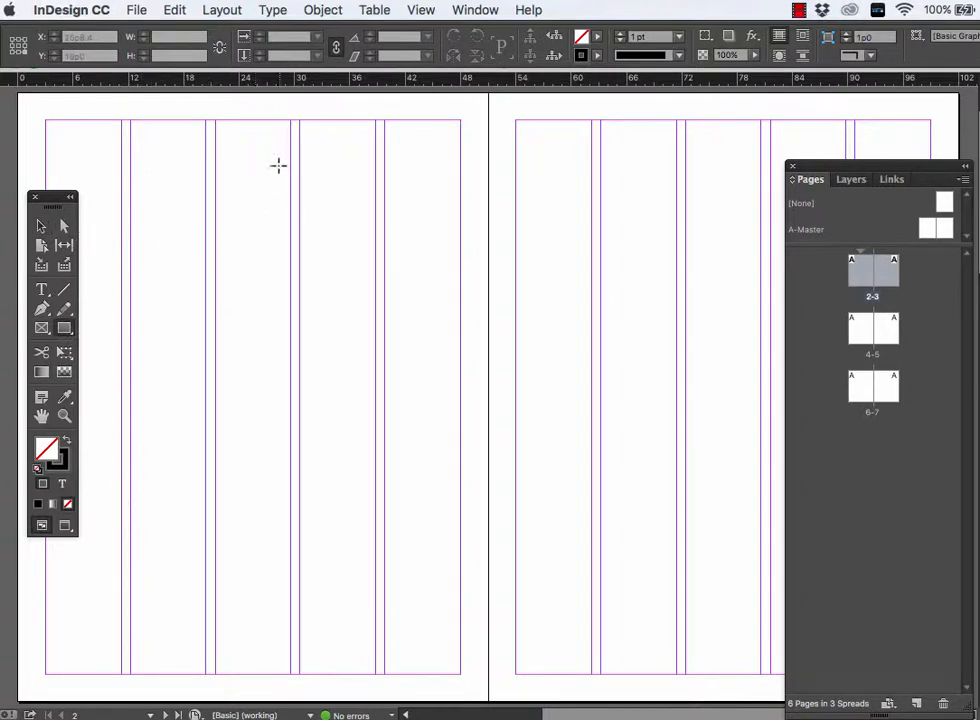
drag(290, 158, 13, 383)
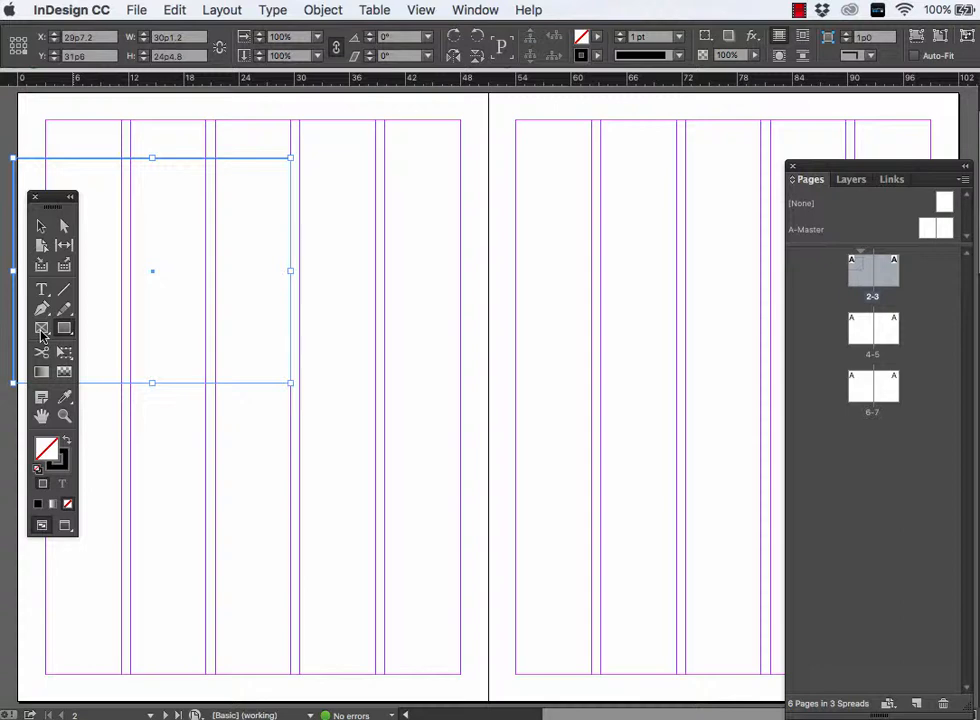
click(68, 442)
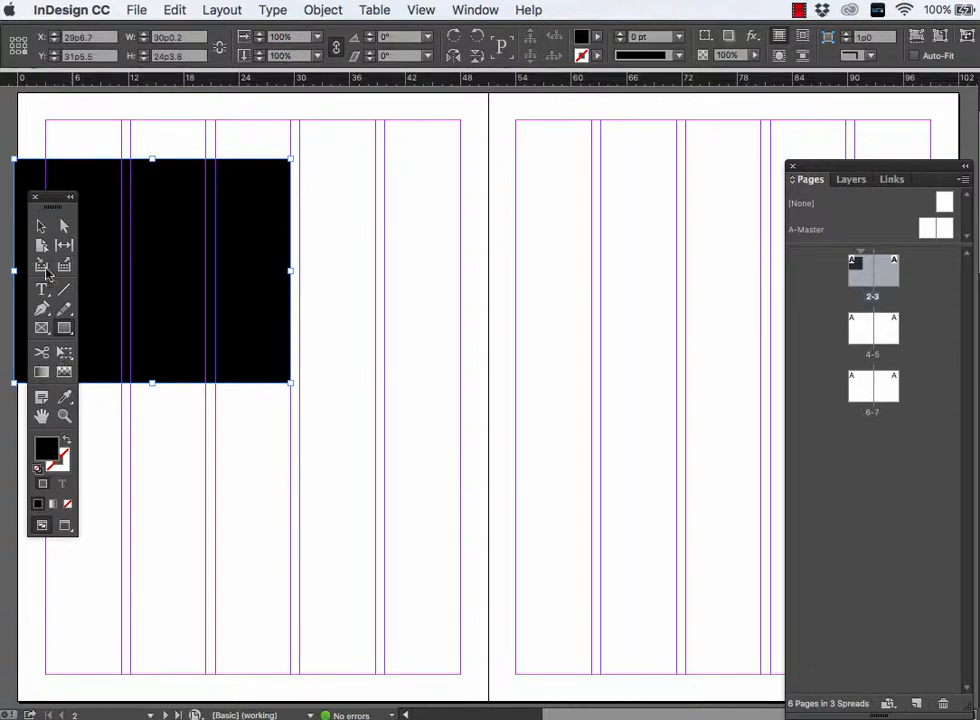
- Set the document bleed to .125 in on all sides
click(137, 9)
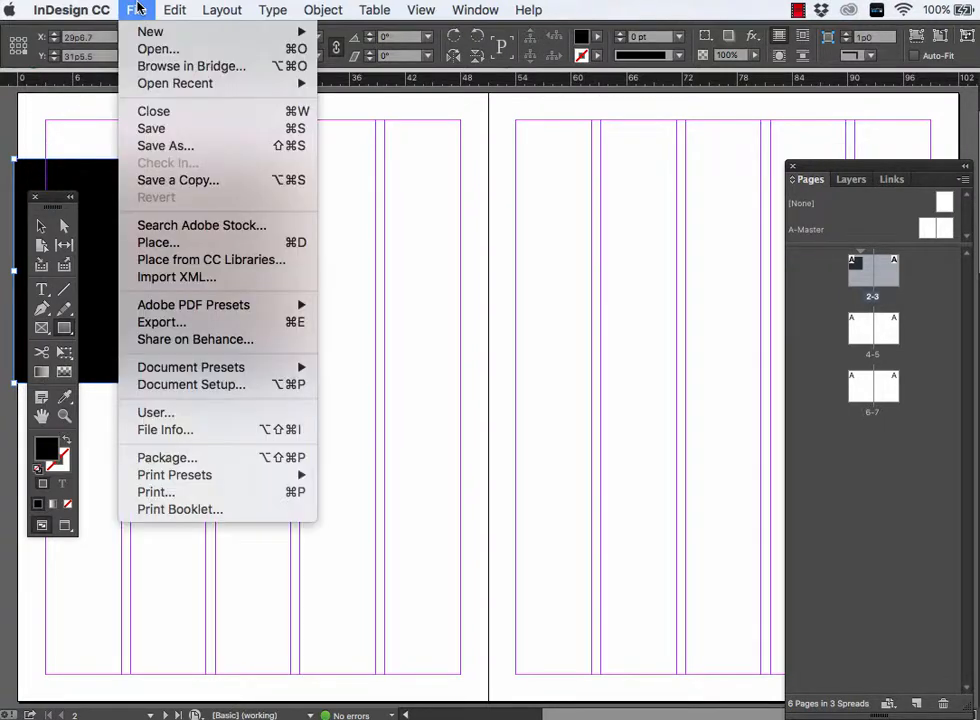
click(183, 393)
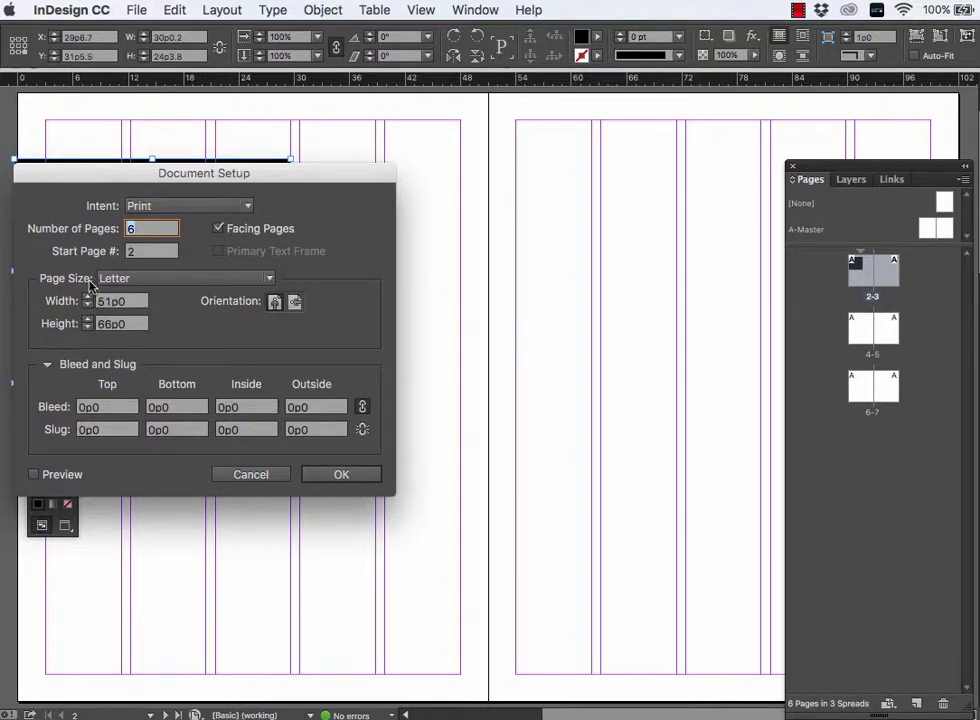
click(105, 407)
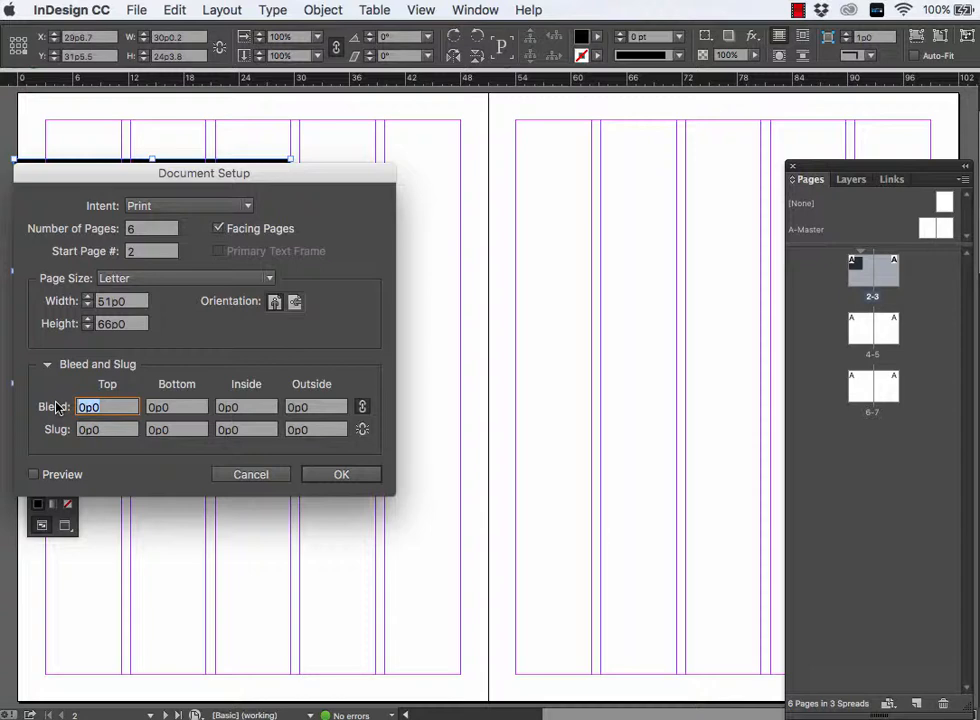
text(.125 IN)
key(BackSpace)
key(BackSpace)
text(in)
key(Tab)
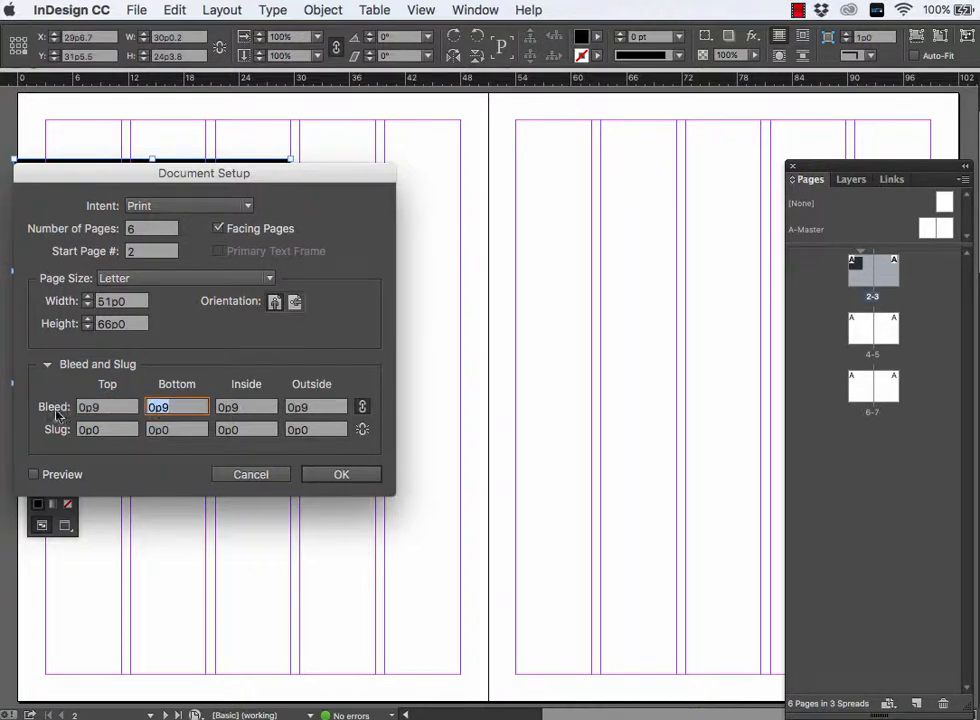
click(35, 475)
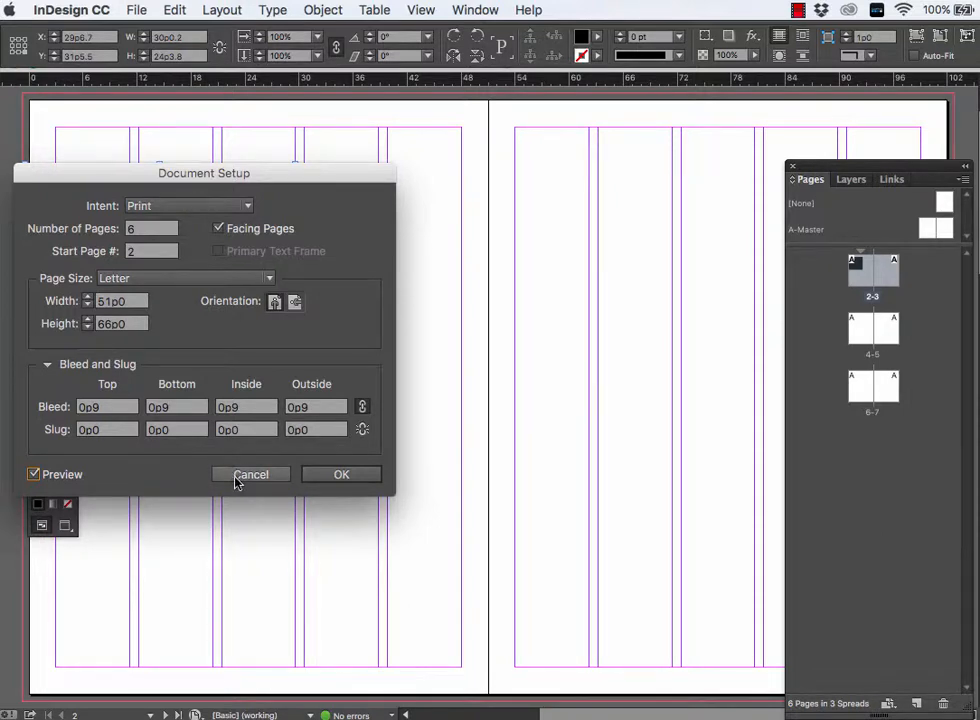
click(320, 478)
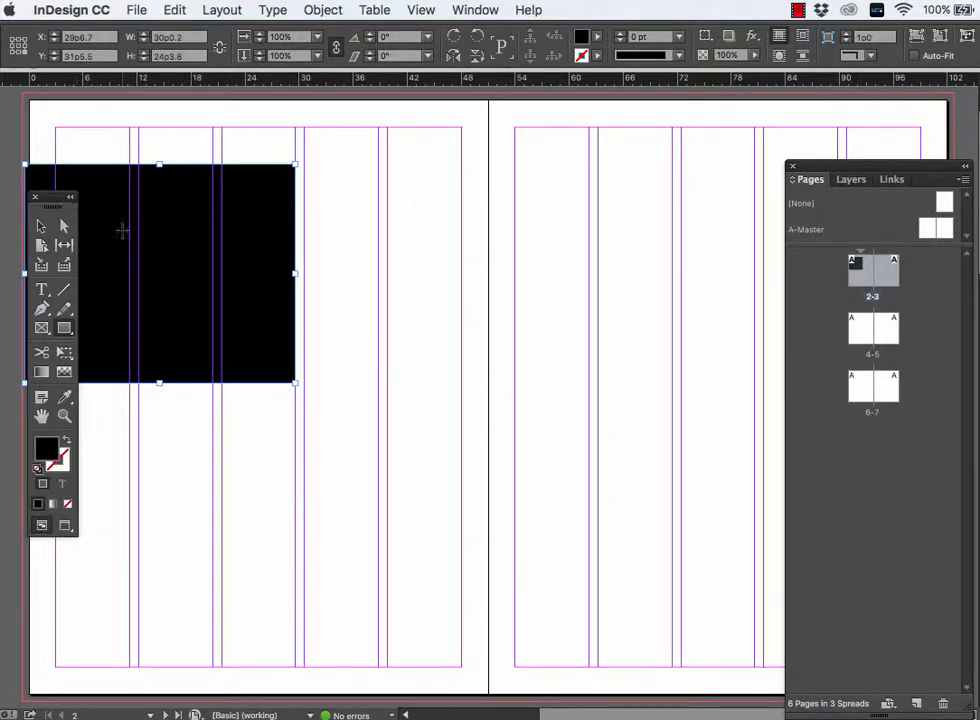
- Move the black rectangle outward so its outer edge meets the bleed line
drag(151, 227, 334, 273)
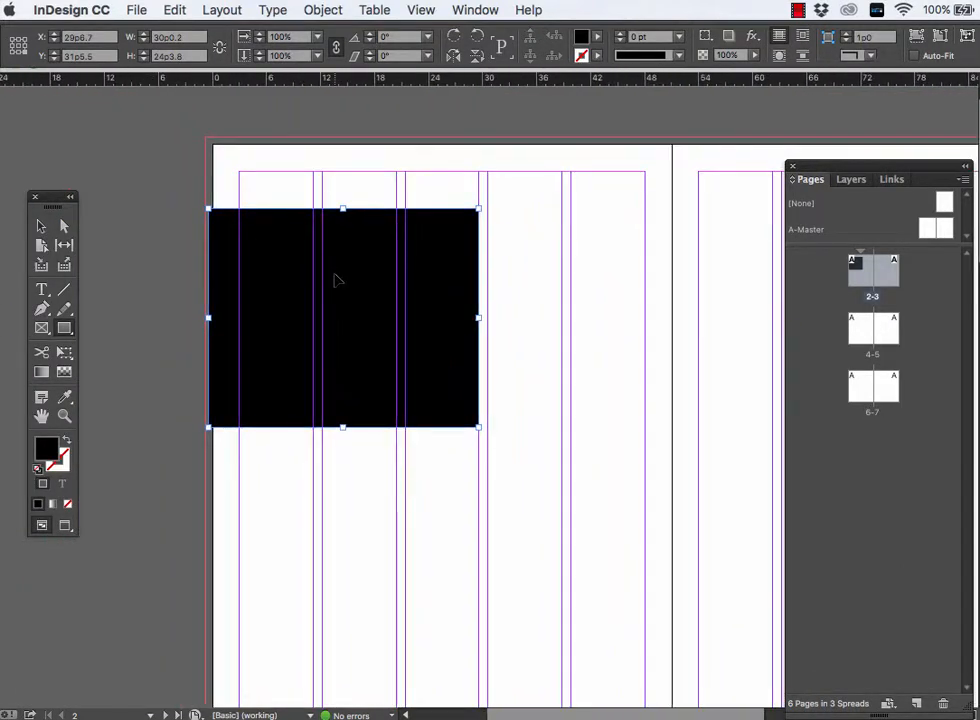
key(super+equal)
key(super+equal)
key(super+equal)
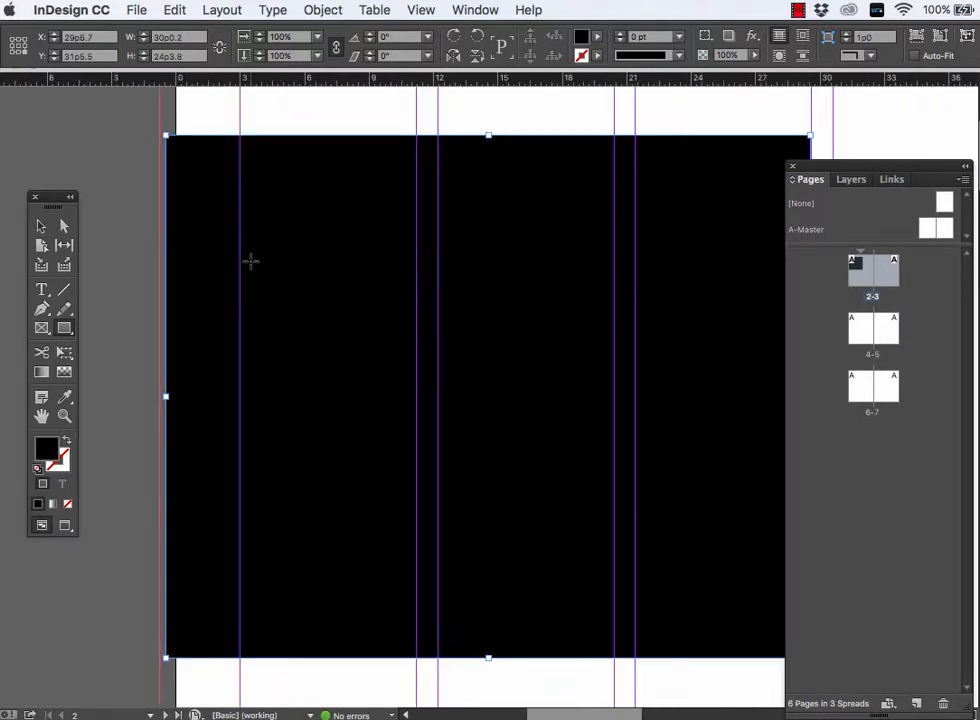
click(41, 227)
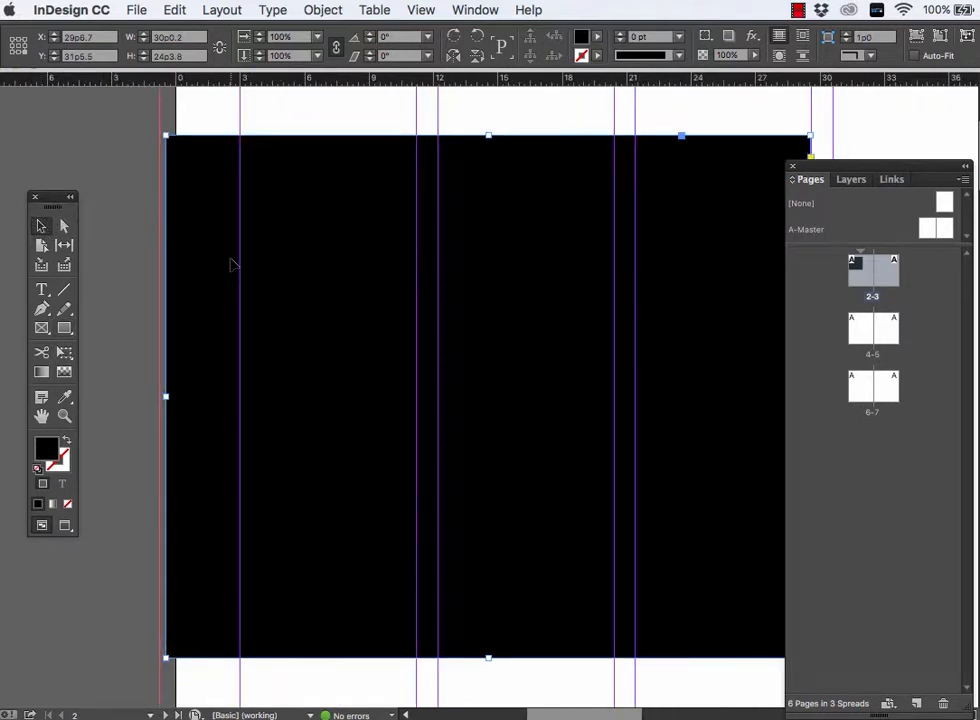
drag(231, 262, 225, 265)
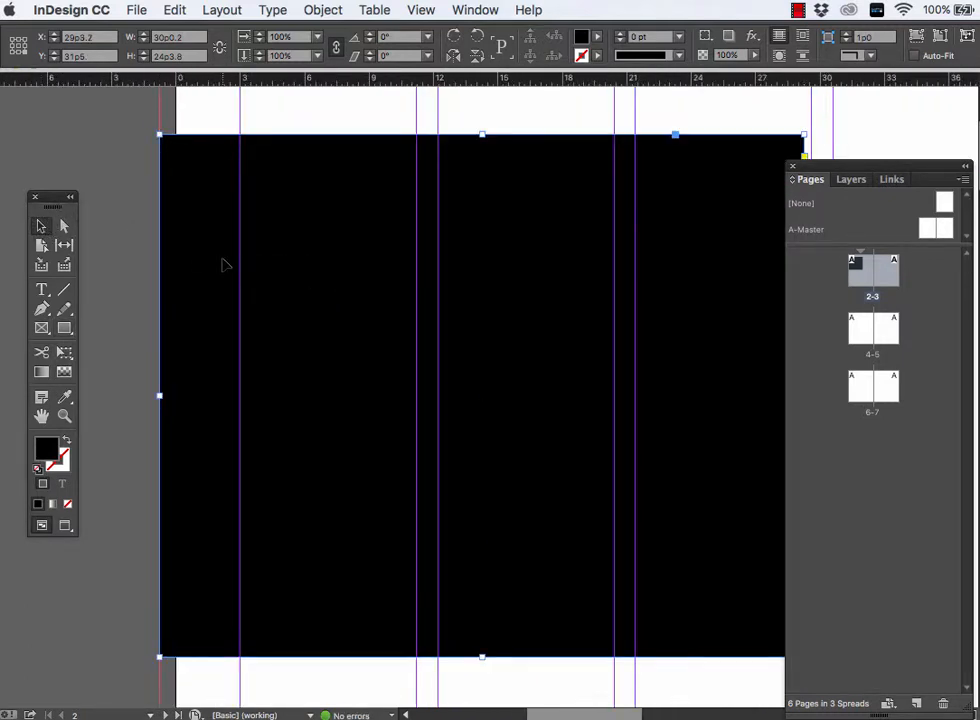
- Widen the black rectangle to about 30p4 so its inner edge meets the third column's guide
scroll(178, 253, right, 10)
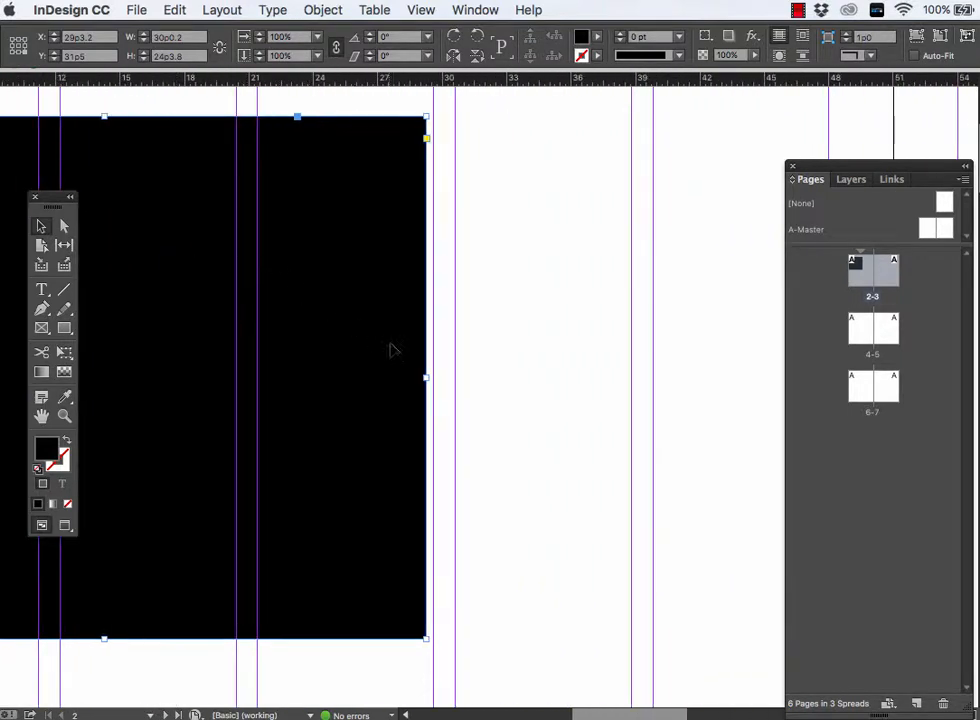
drag(428, 378, 431, 379)
key(super+minus)
key(super+minus)
key(super+minus)
key(super+minus)
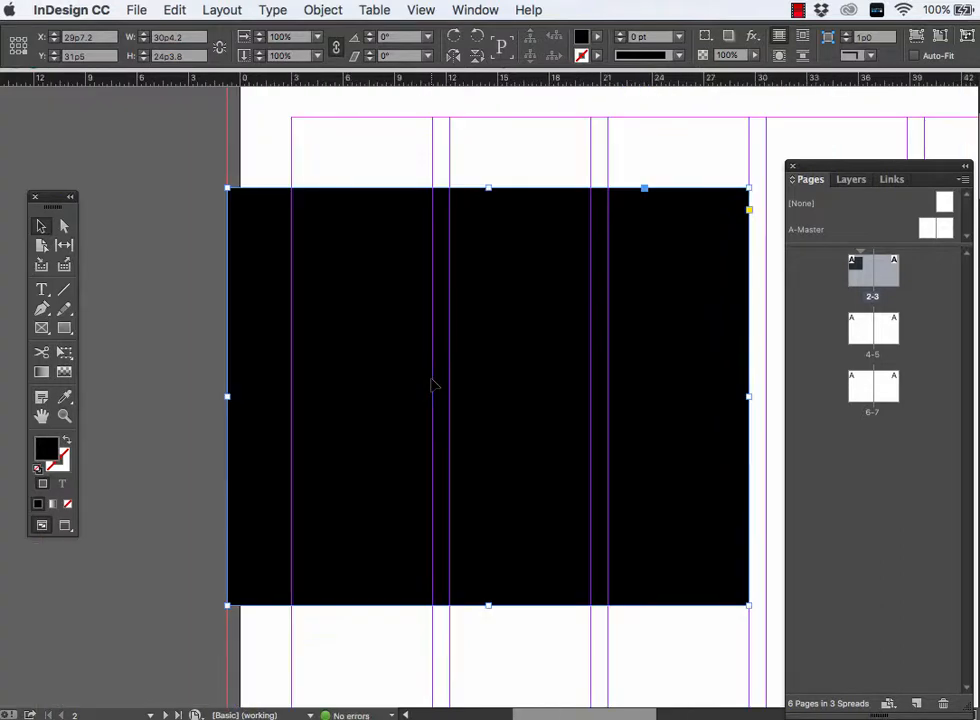
- Add horizontal ruler guides level with the black rectangle's top edge on both pages of the spread
scroll(432, 385, right, 5)
scroll(432, 385, down, 2)
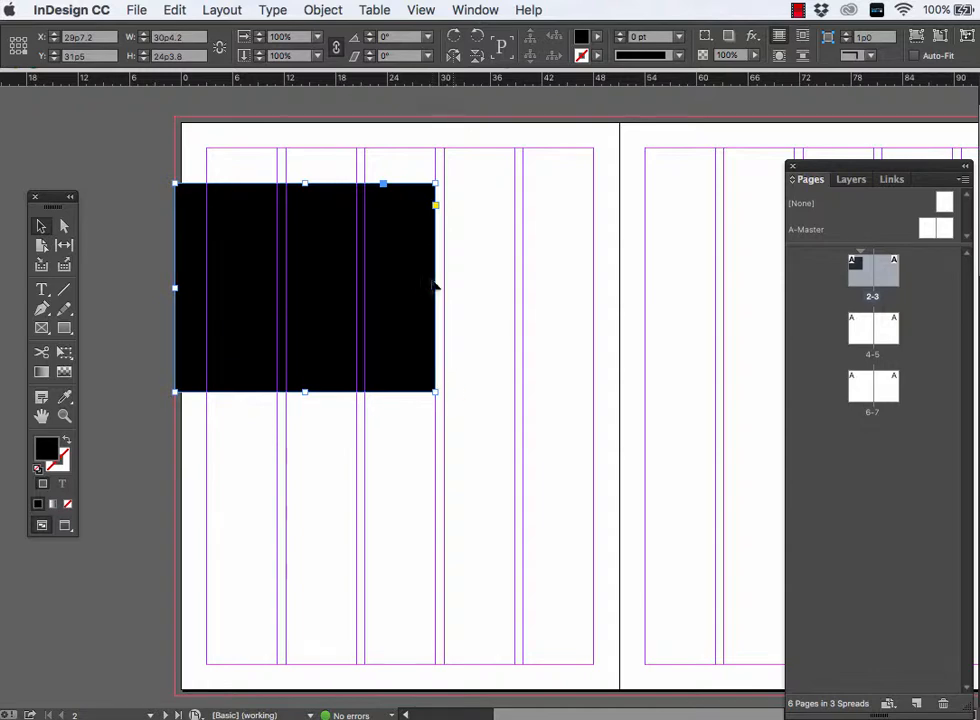
drag(417, 84, 409, 183)
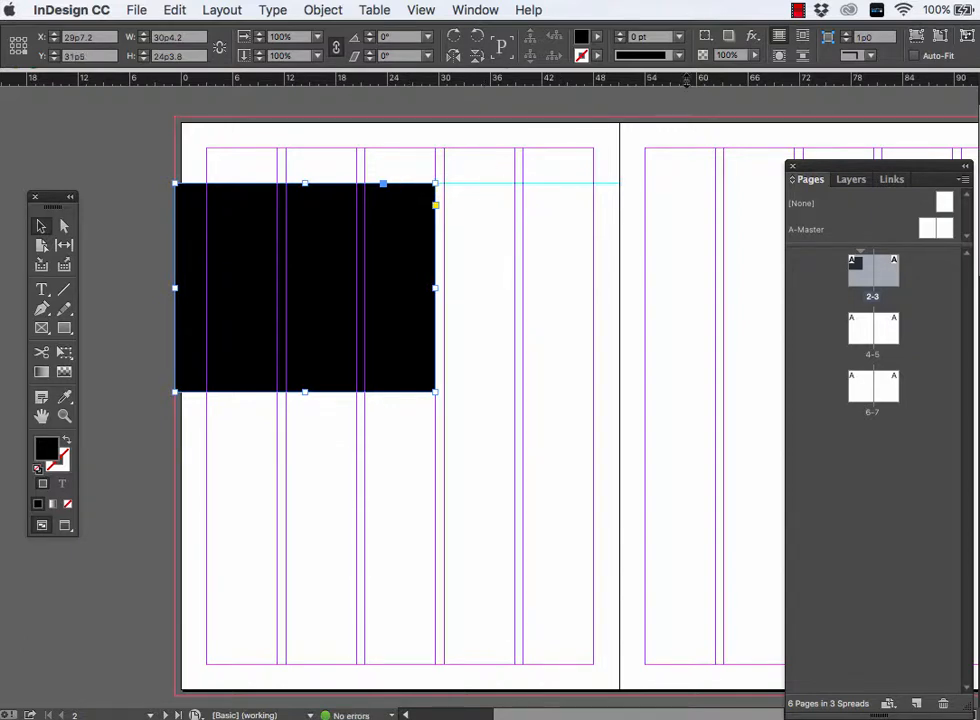
drag(698, 88, 671, 183)
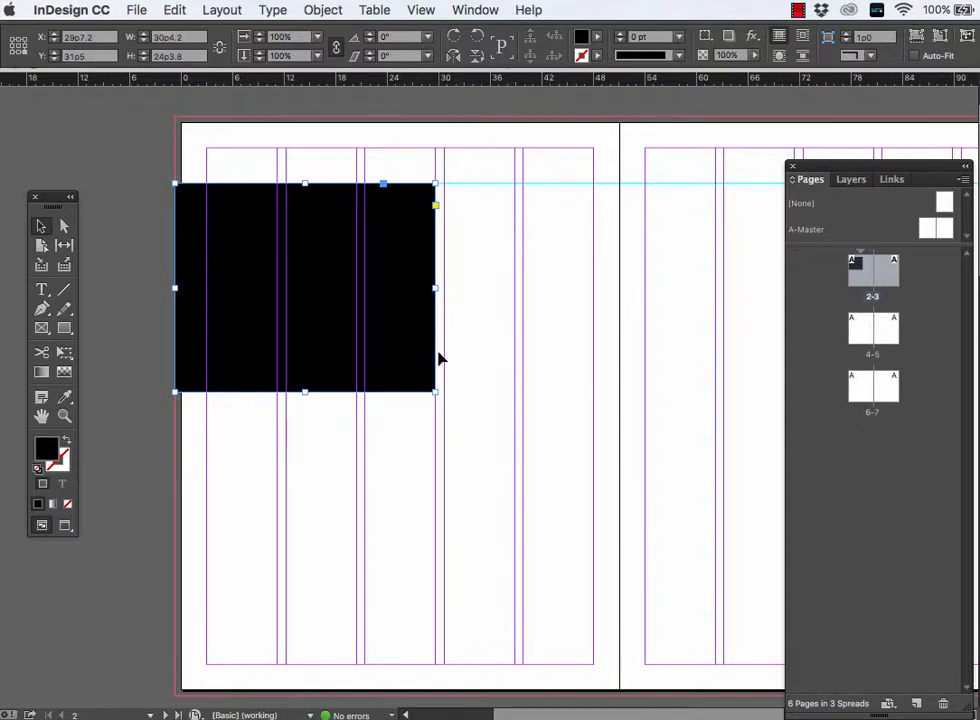
- Add matching horizontal ruler guides slightly above the bottom margin on both pages of the spread
drag(6, 469, 456, 458)
drag(405, 465, 5, 518)
drag(402, 79, 398, 628)
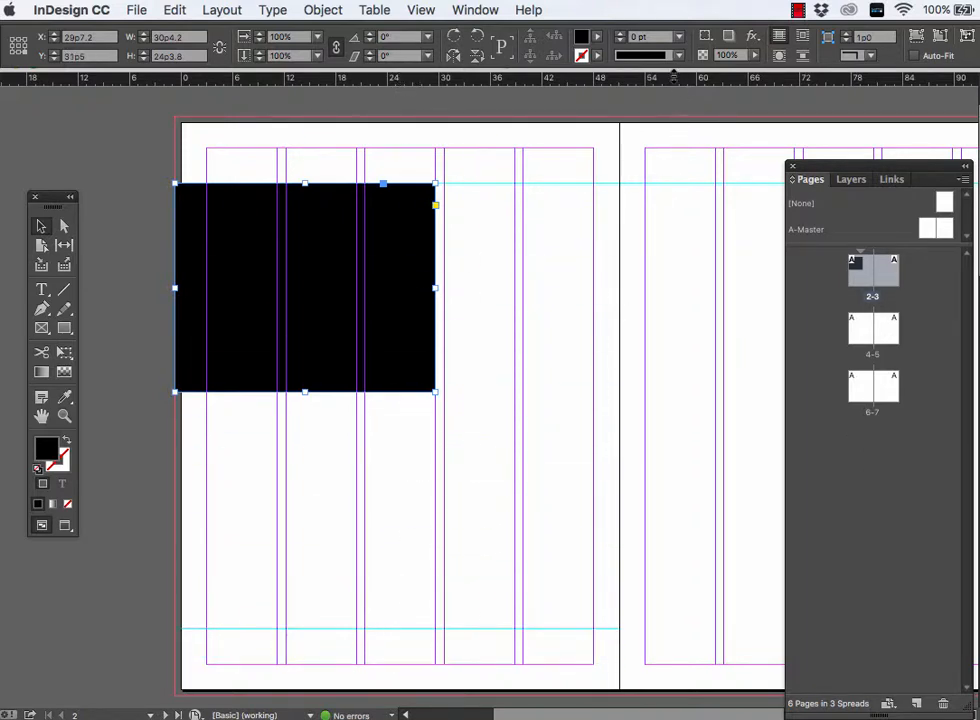
drag(673, 77, 662, 629)
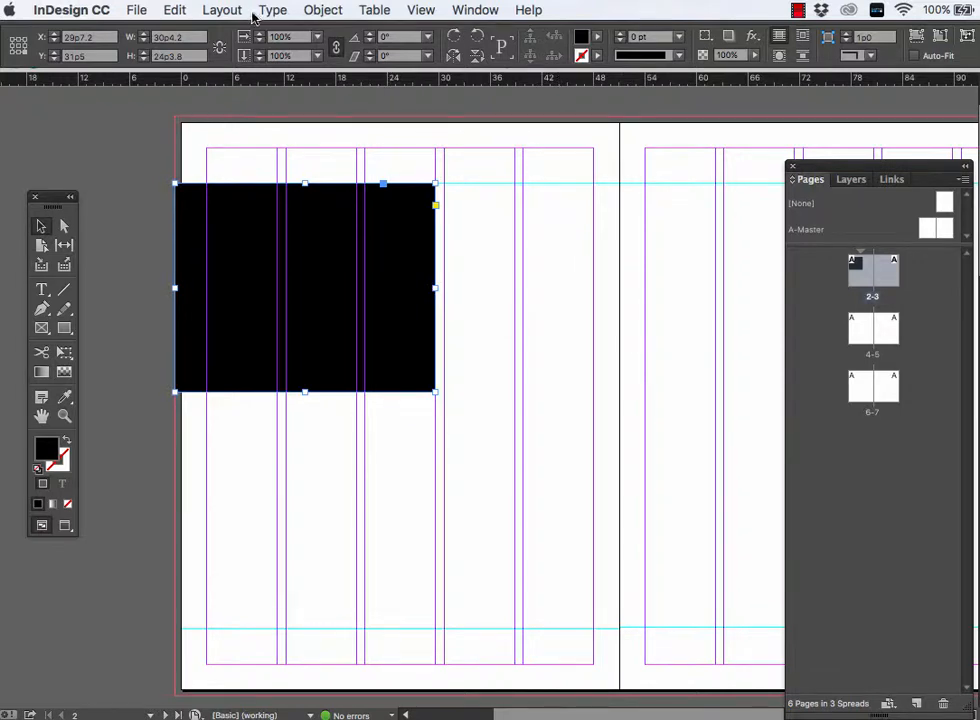
- Unlink the spread's margin values and increase the top margin to 7p2, in line with the upper ruler guides
click(222, 10)
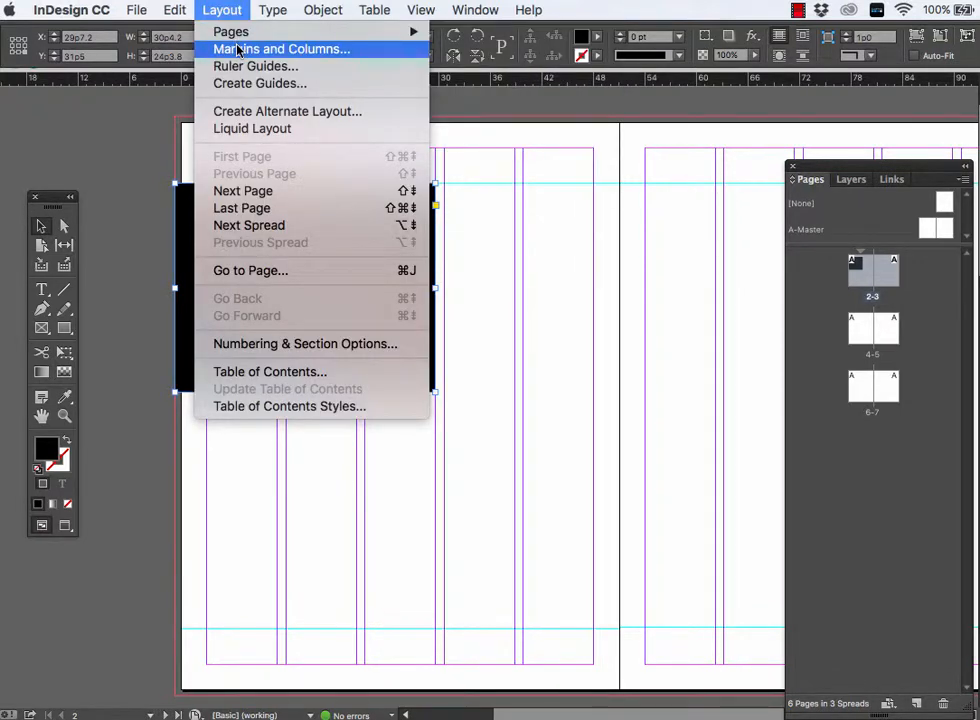
click(237, 50)
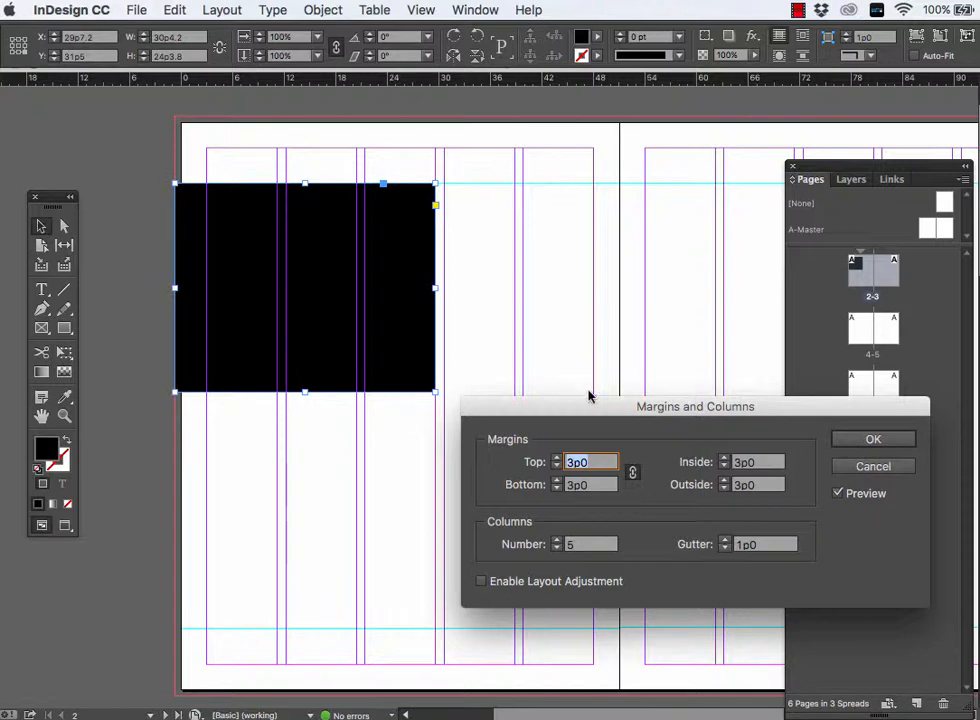
drag(591, 407, 607, 242)
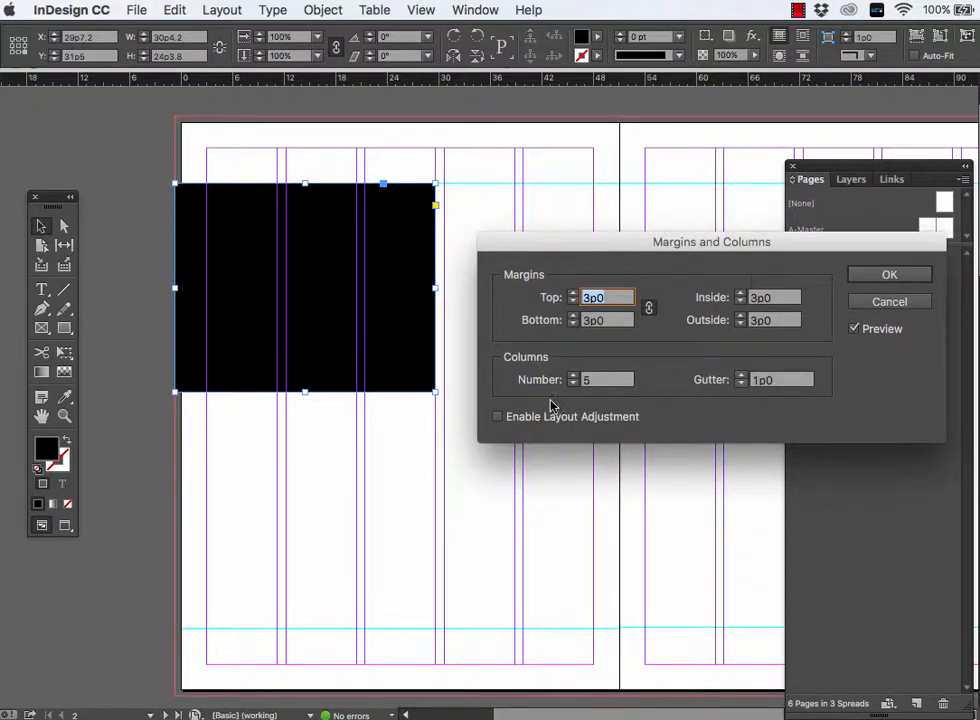
click(651, 311)
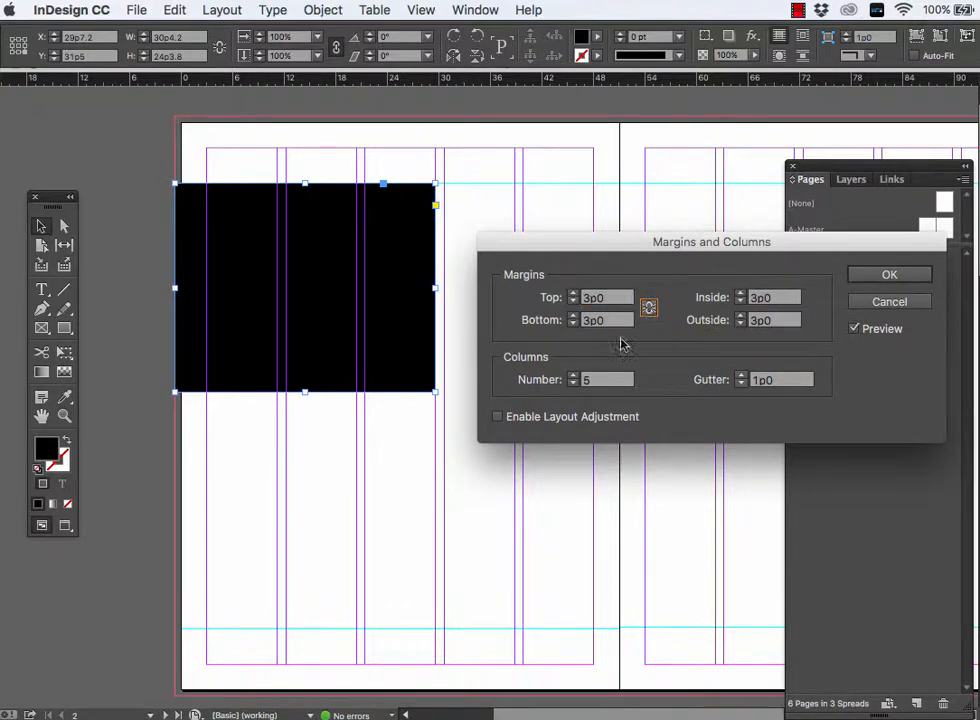
click(575, 296)
click(575, 296)
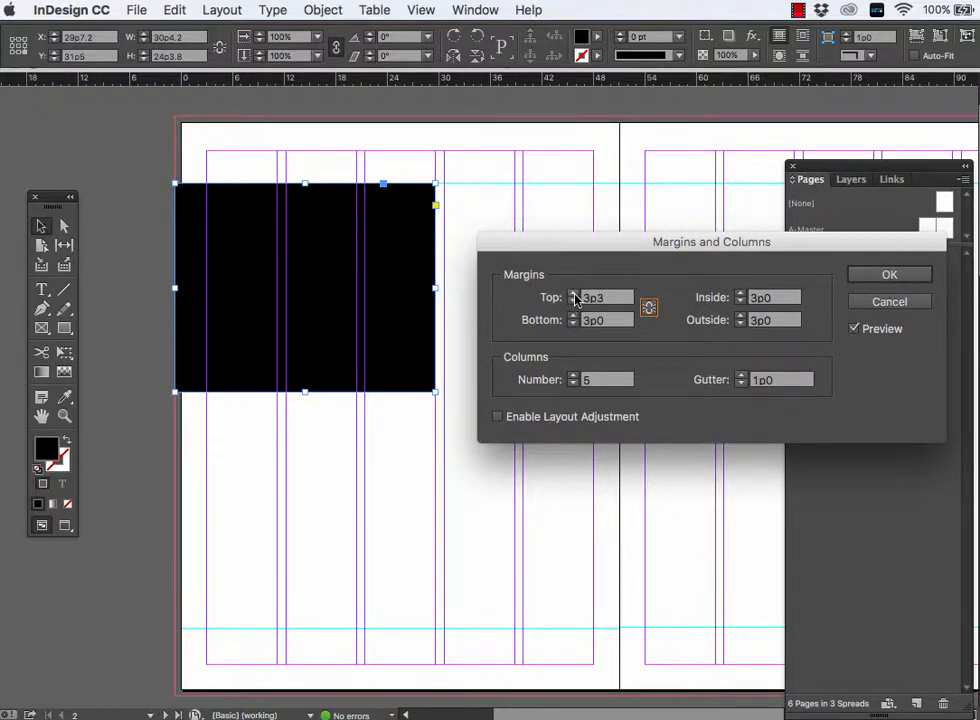
click(575, 296)
click(575, 296)
click(575, 296)
click(575, 296)
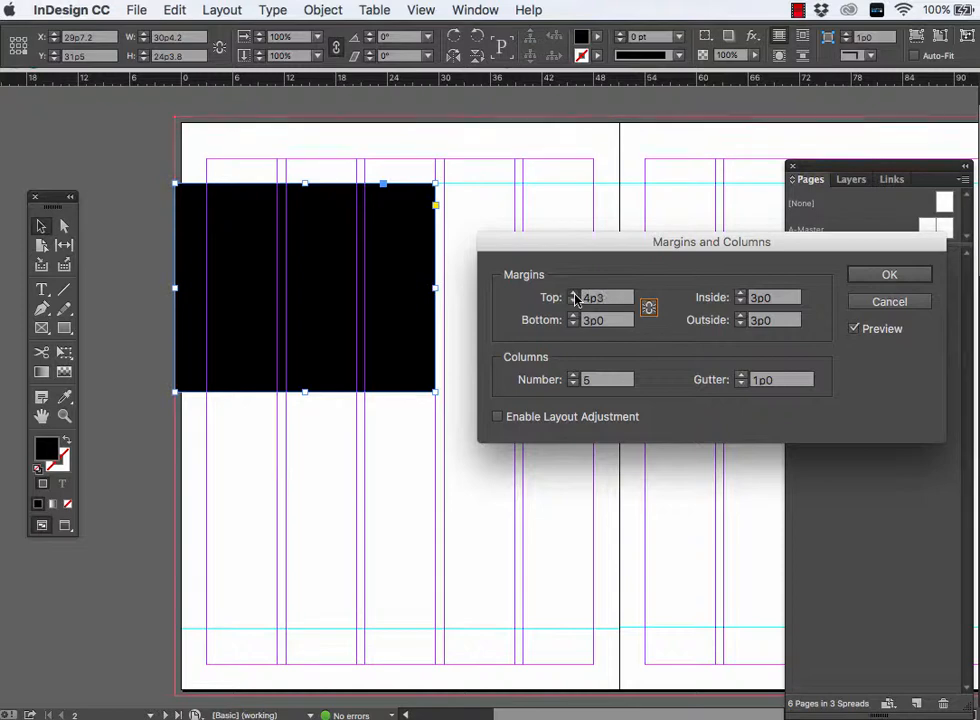
click(575, 296)
click(575, 296)
click(575, 296)
click(575, 296)
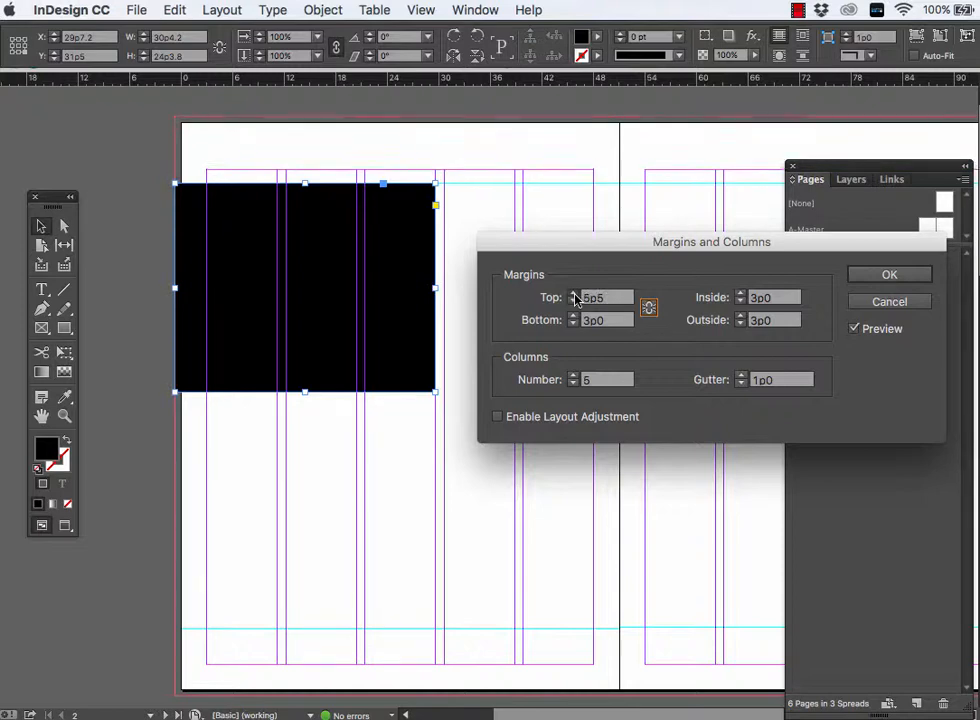
click(575, 296)
click(575, 296)
click(575, 296)
click(575, 296)
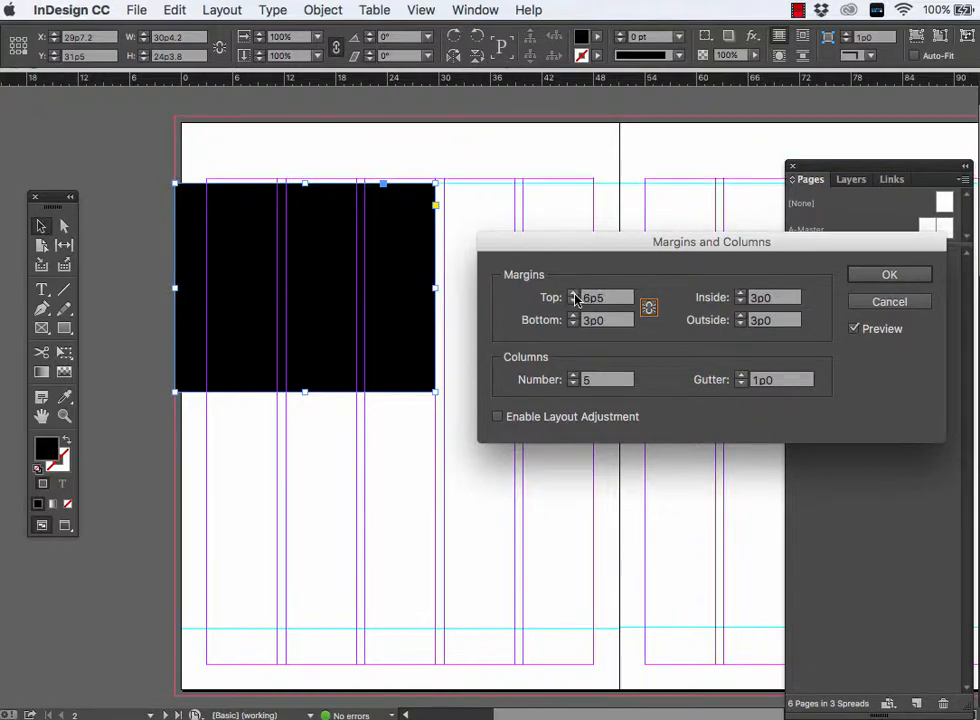
click(575, 296)
click(575, 296)
click(575, 296)
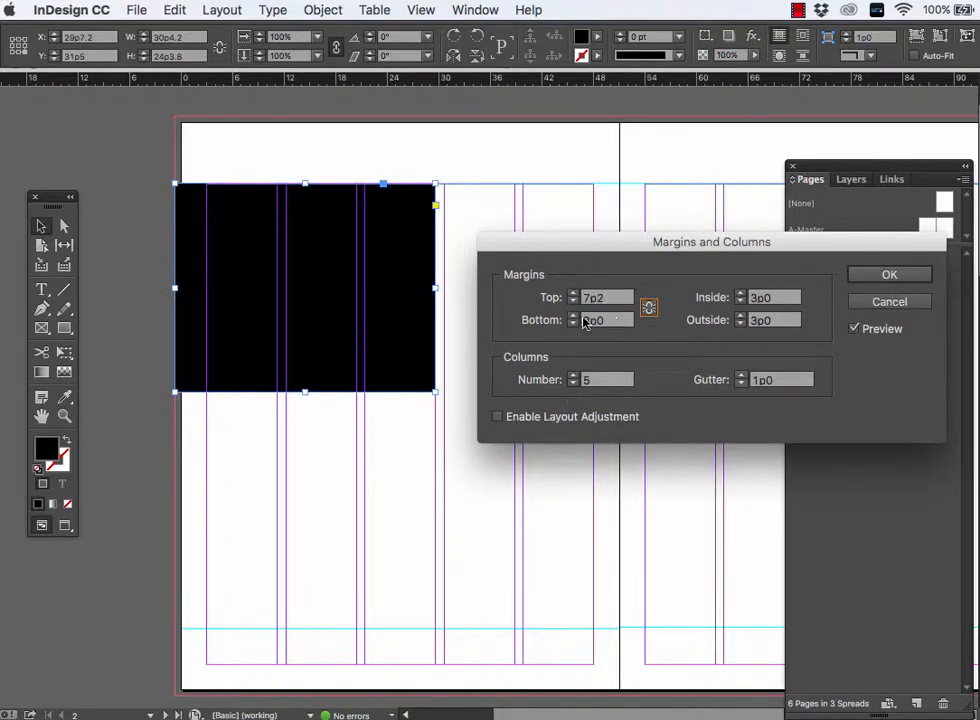
- Increase the spread's bottom margin to 6p11, in line with the lower ruler guides, and apply the margin settings
click(575, 316)
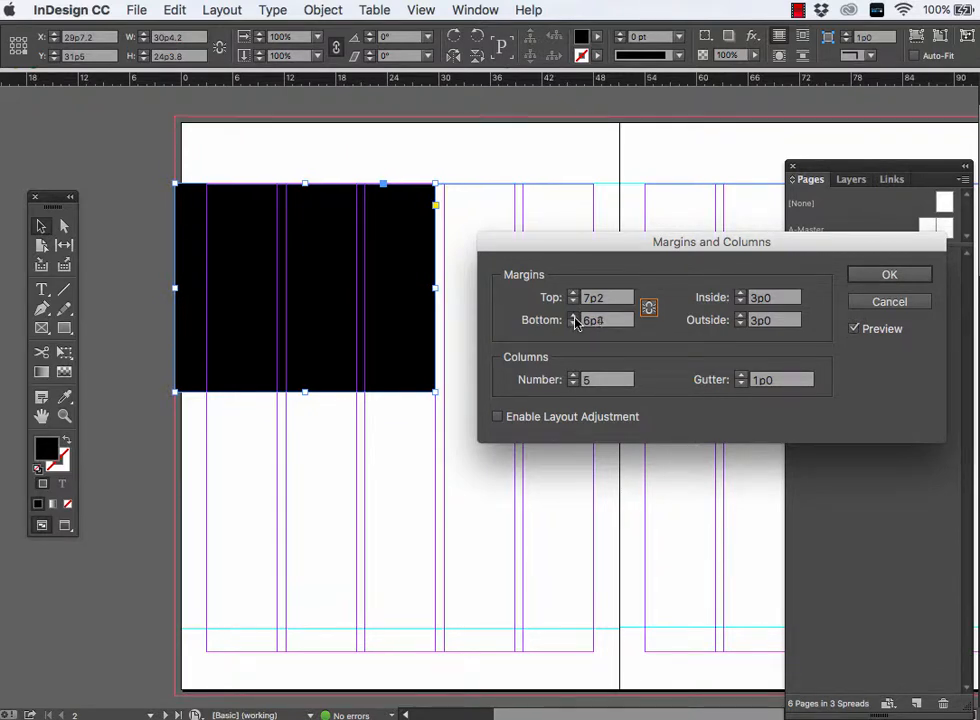
click(575, 316)
click(575, 316)
click(575, 316)
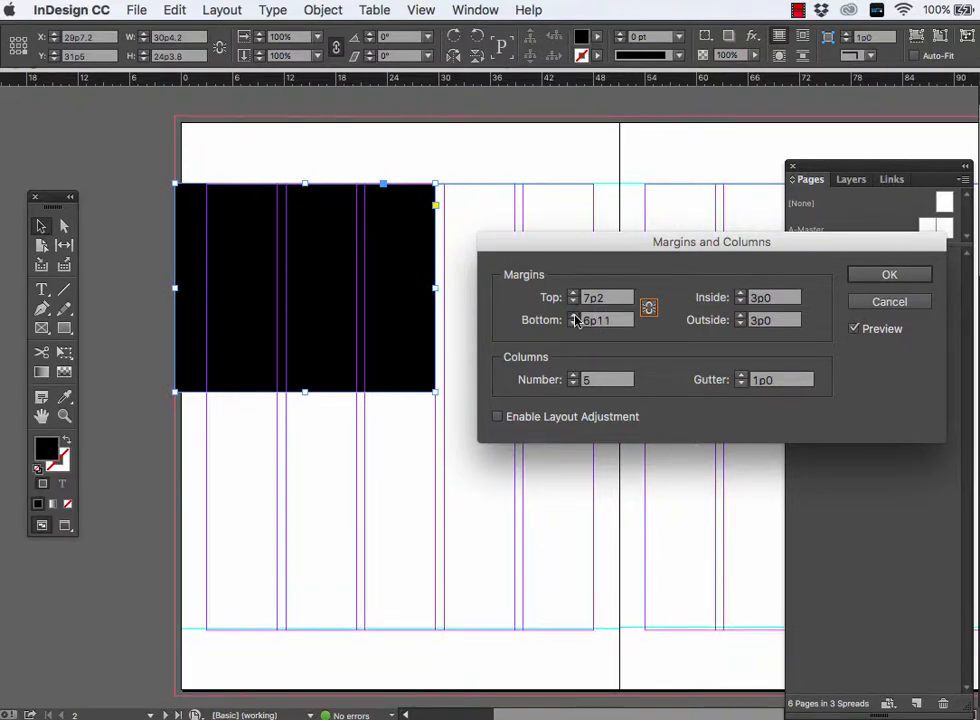
click(871, 275)
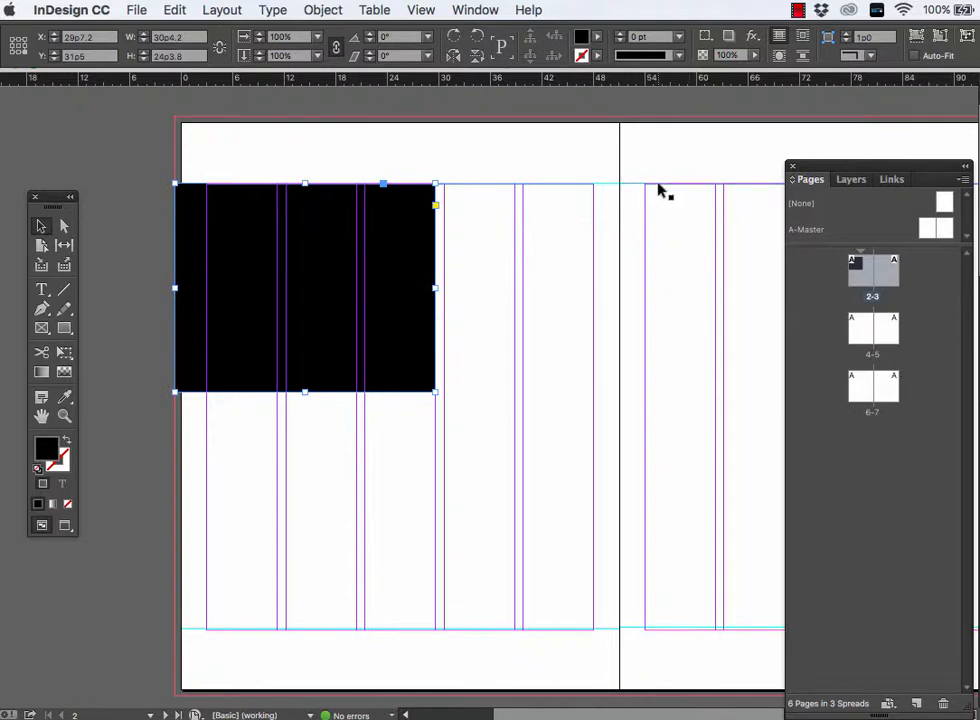
- Clear the ruler guides off the margins, moving one above the spread and the facing page's lower one near the page's bottom edge
drag(630, 78, 624, 97)
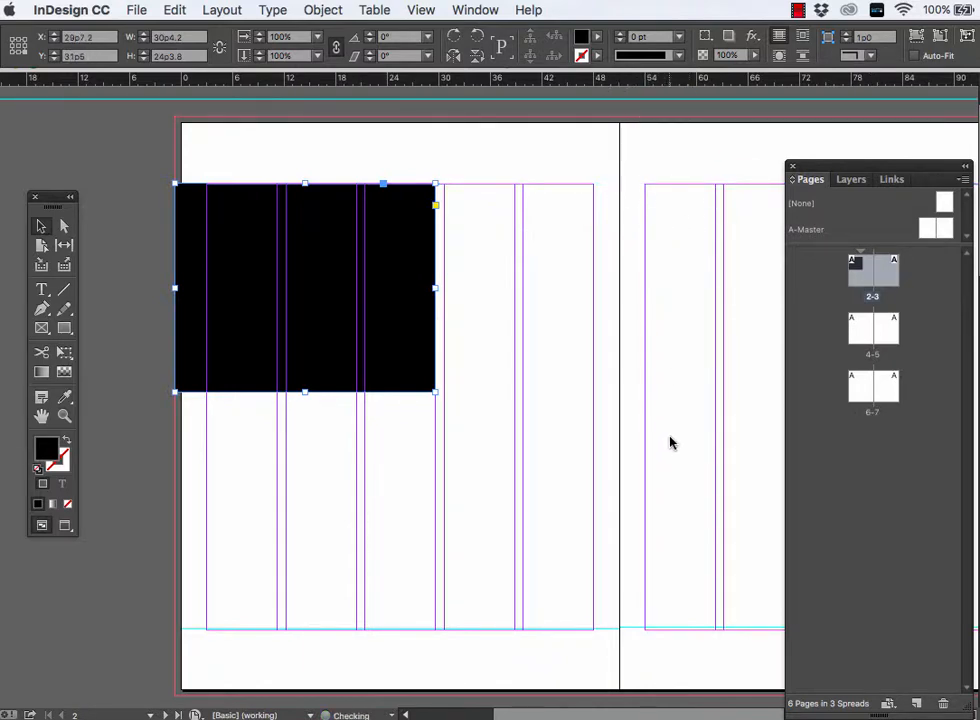
drag(637, 628, 637, 685)
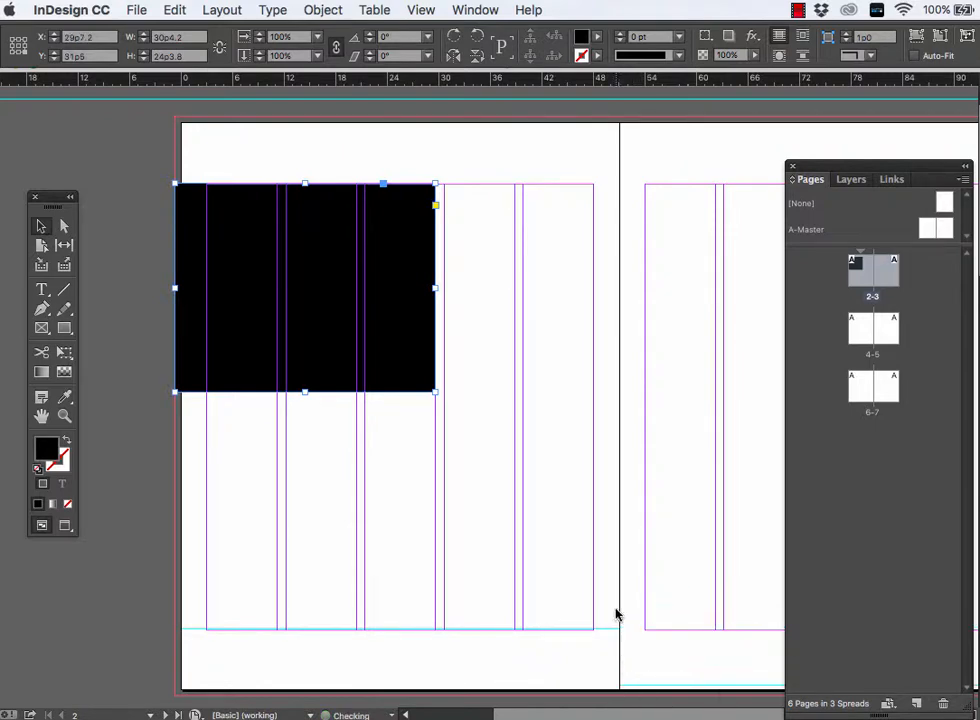
drag(609, 629, 597, 713)
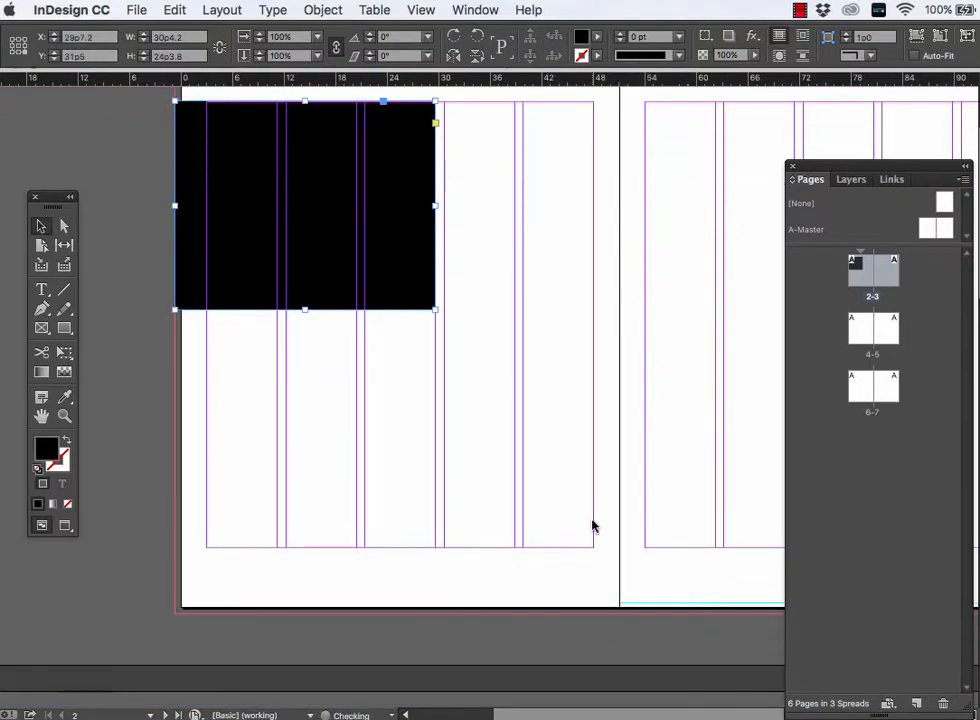
scroll(592, 521, up, 4)
scroll(592, 526, up, 2)
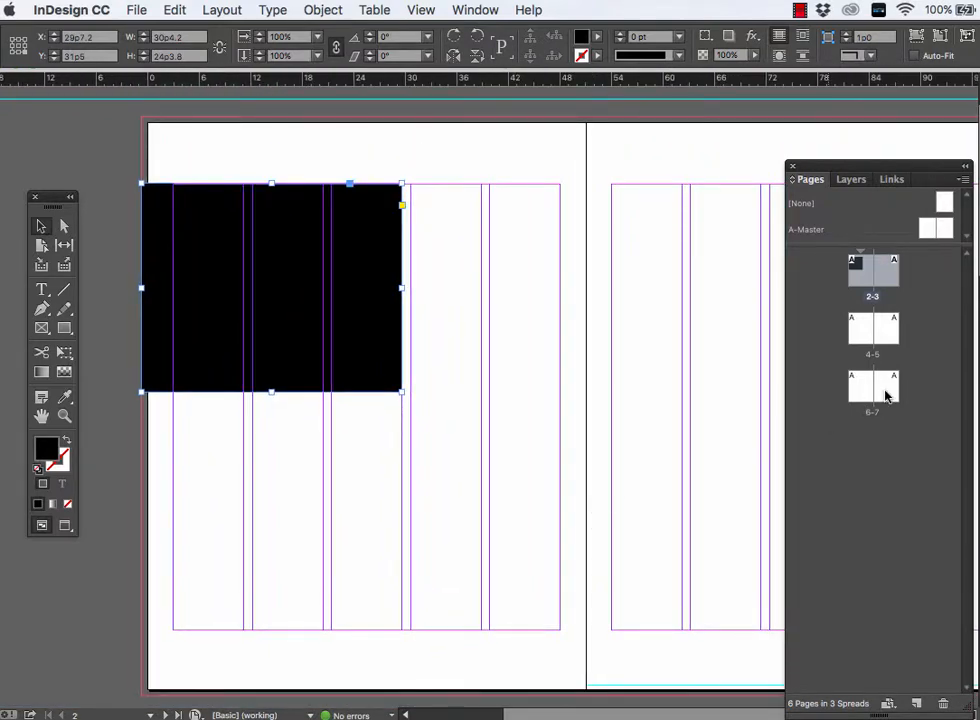
- Compare the margins of spreads 4-5 and 6-7 with those of spread 2-3
double_click(866, 338)
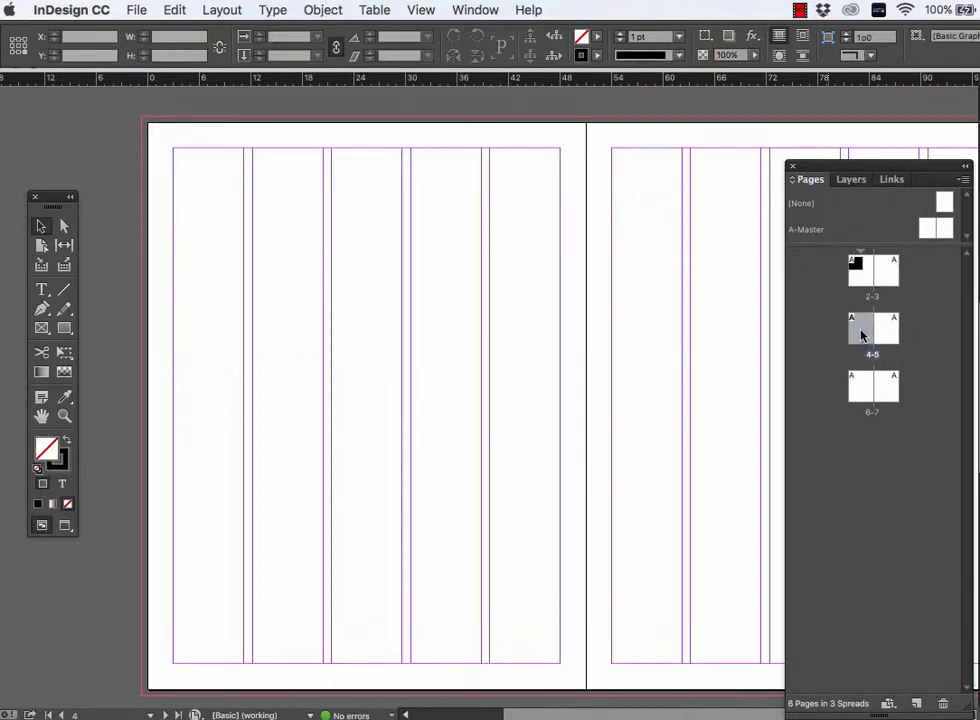
double_click(866, 392)
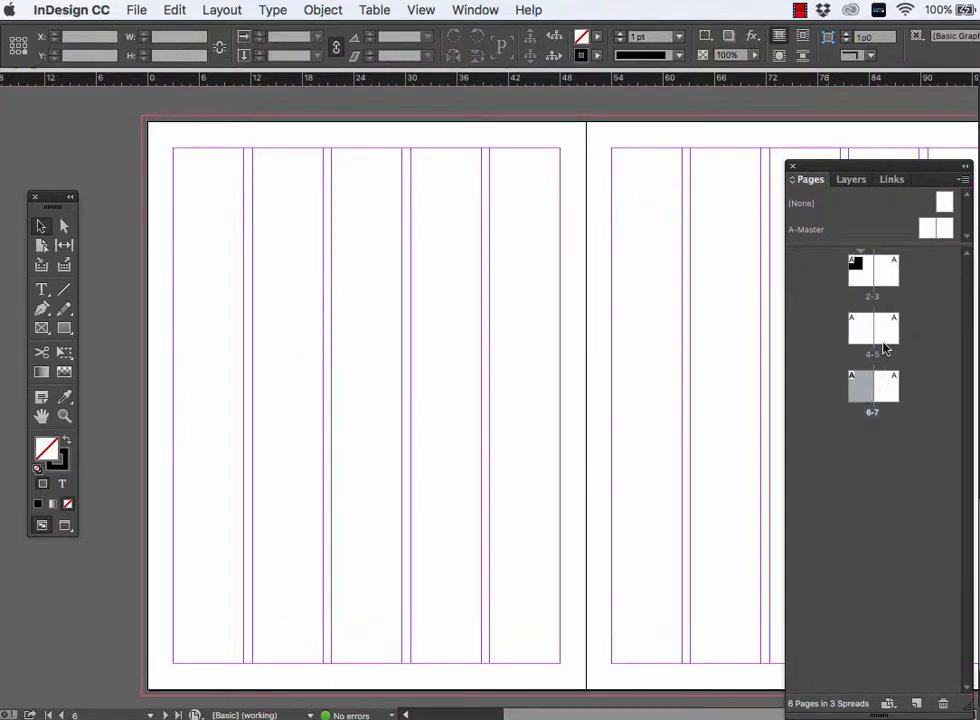
double_click(867, 277)
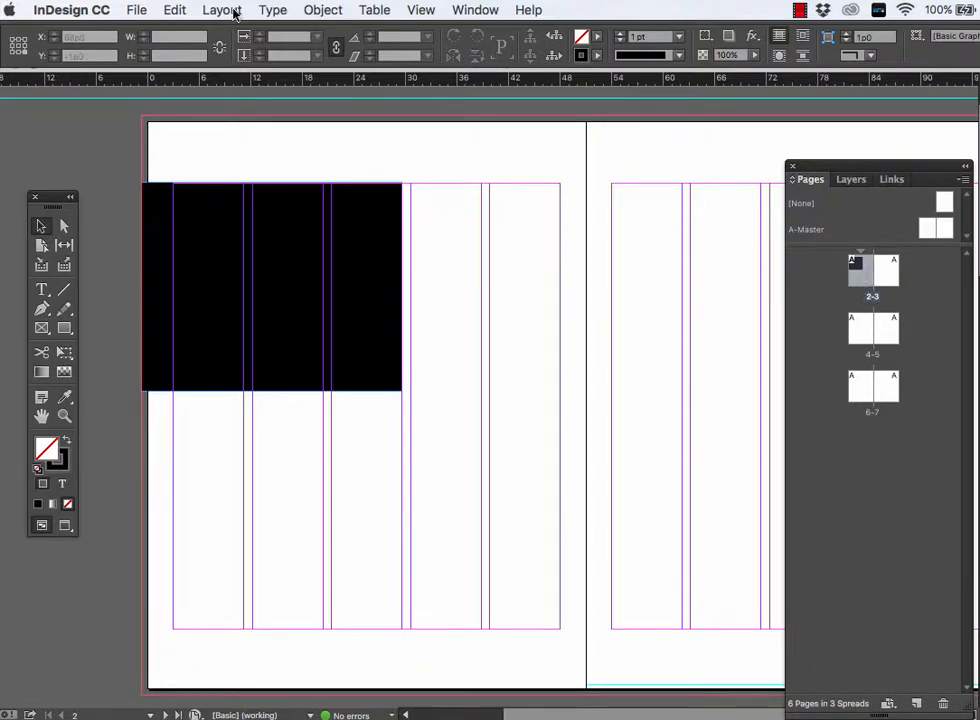
- Create a one-page Letter document with the default 3p0 margins and close it again
click(136, 10)
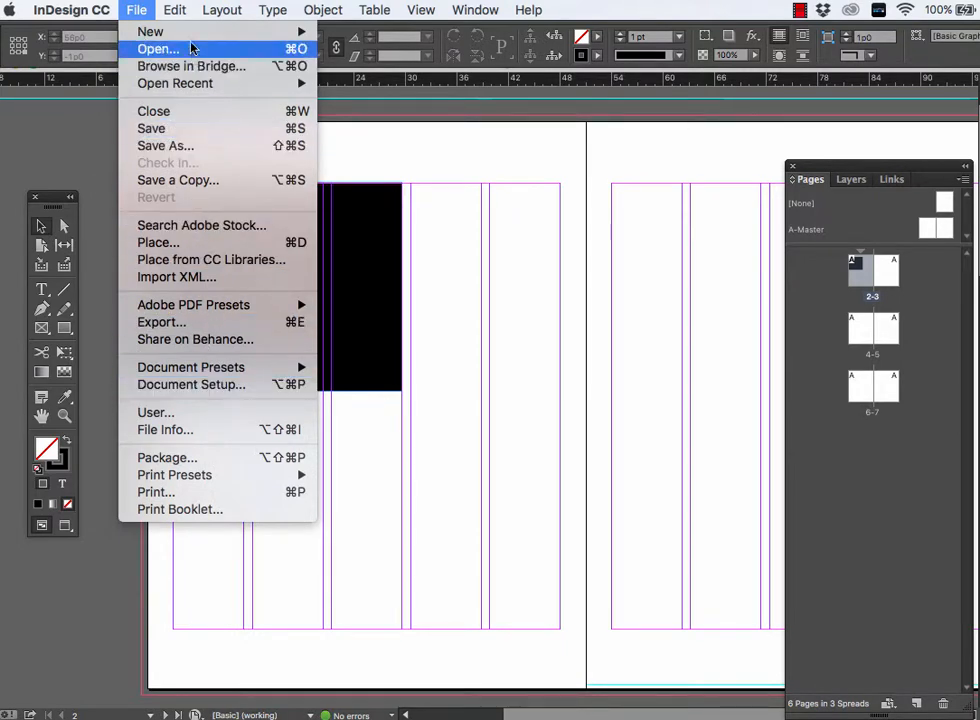
mouse_move(300, 30)
click(360, 38)
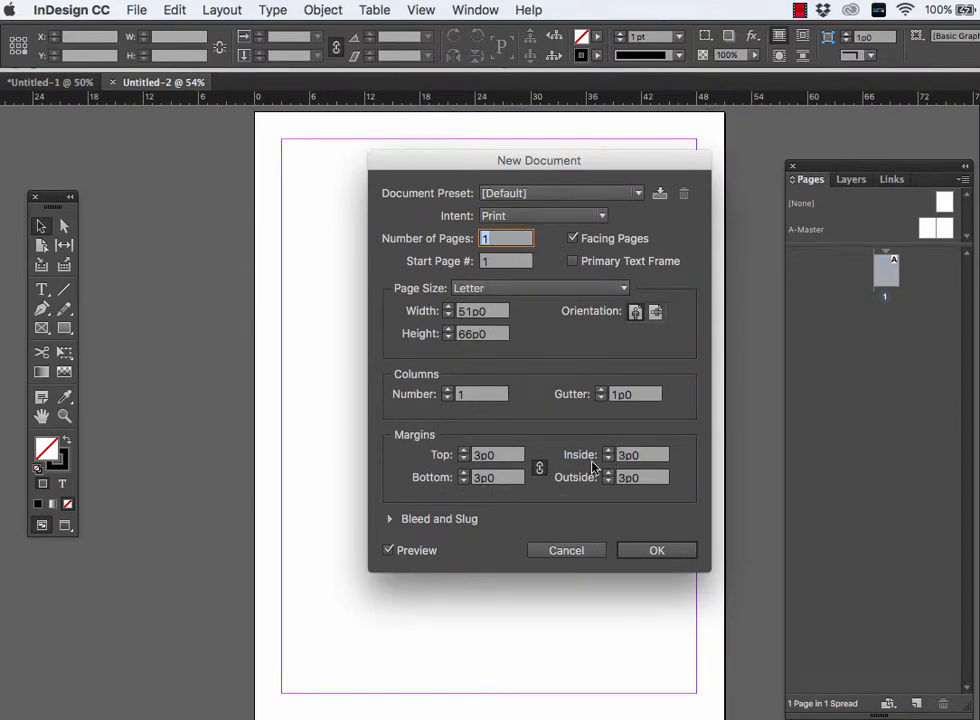
click(628, 551)
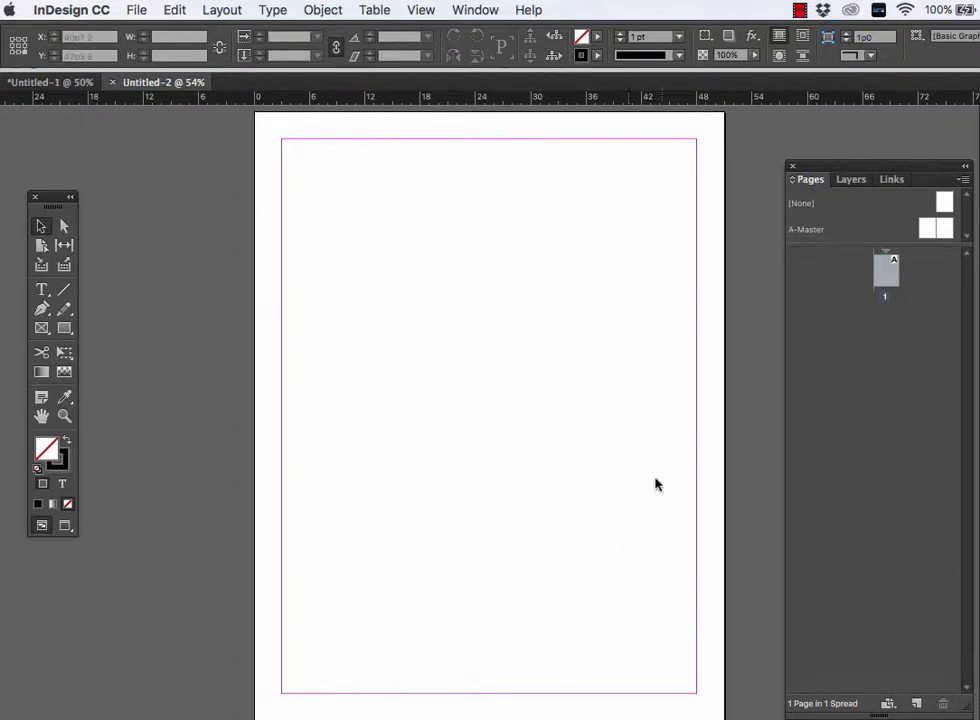
click(114, 83)
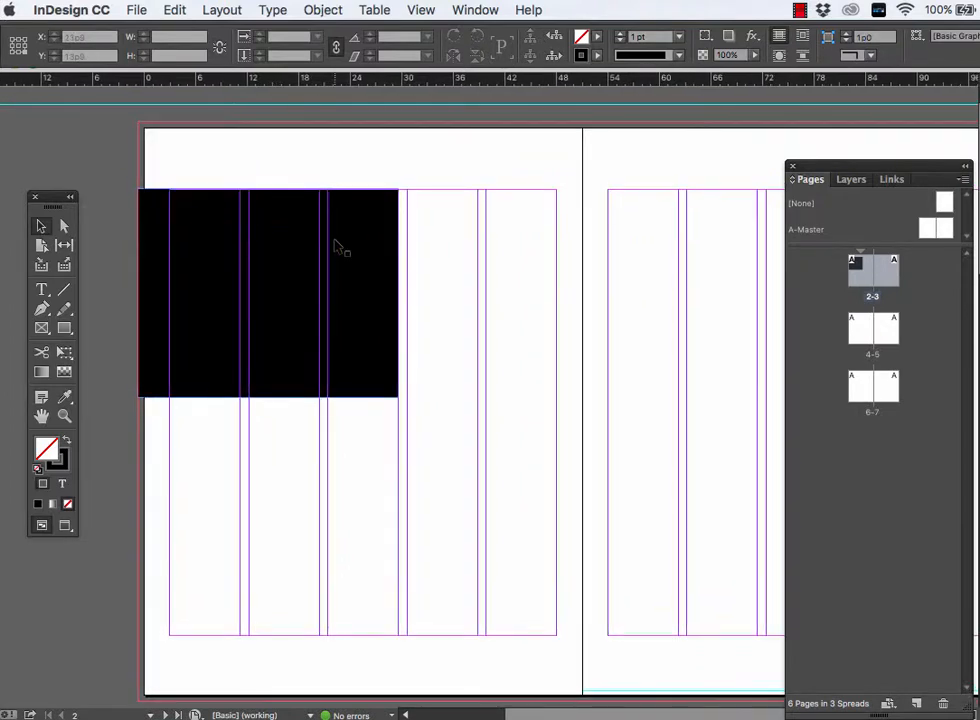
- Draw a text frame about 17p5 by 51p10 across page 2's fourth and fifth columns and fill it with placeholder text
scroll(335, 247, right, 1)
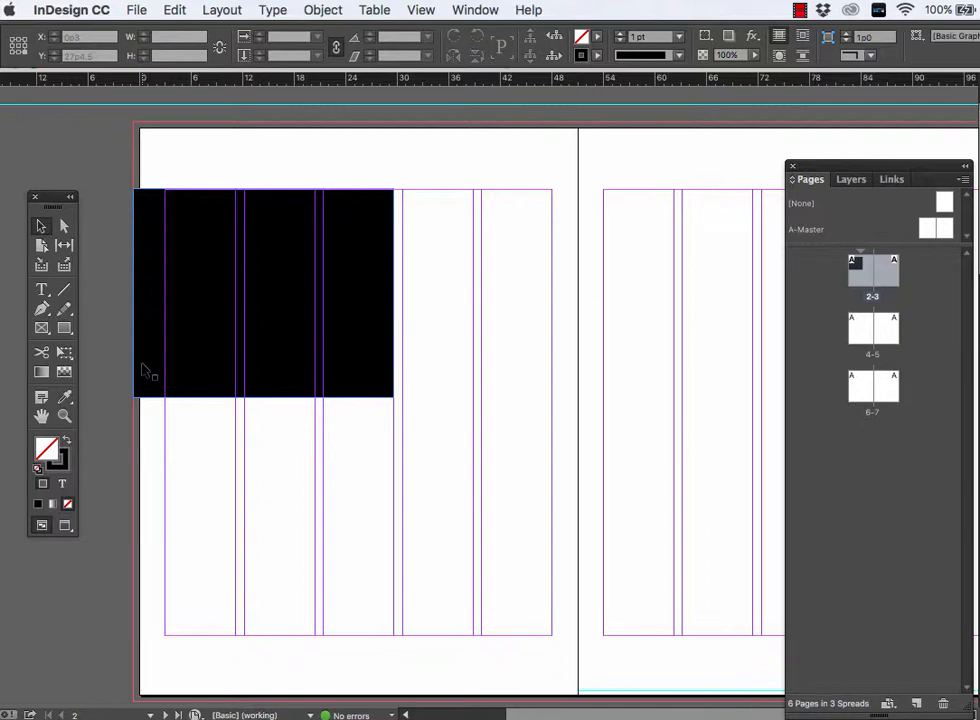
click(41, 289)
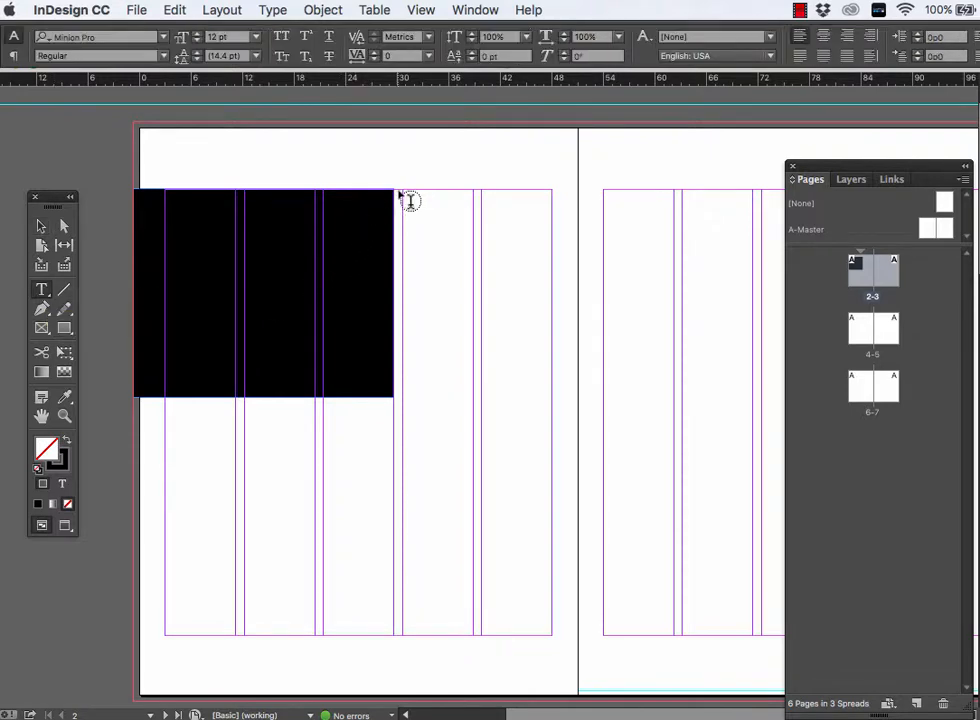
drag(410, 198, 551, 632)
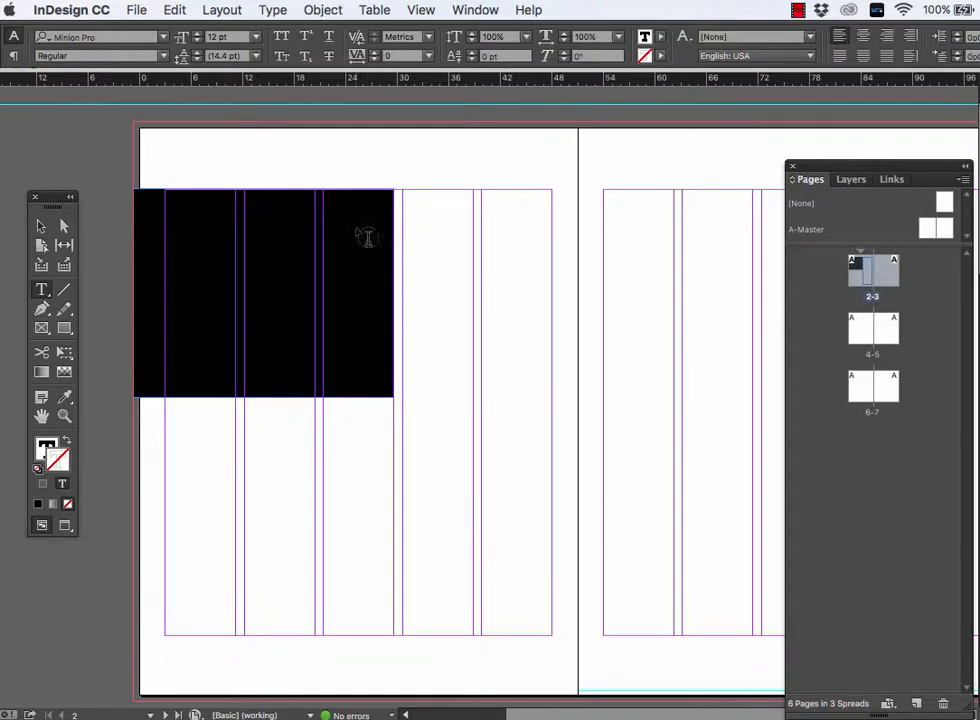
click(273, 10)
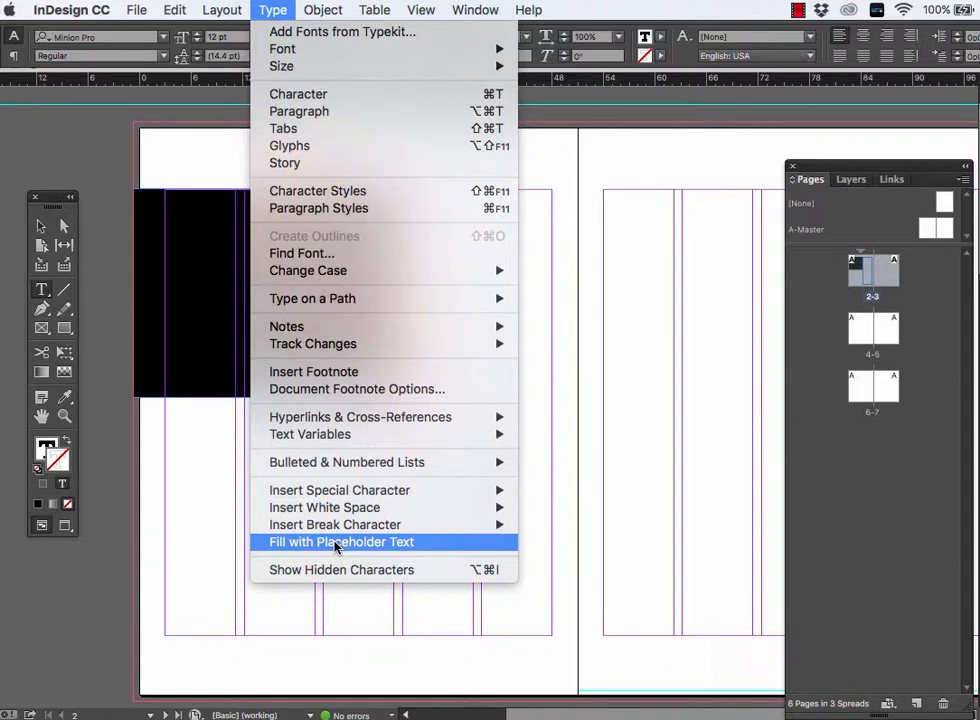
click(405, 544)
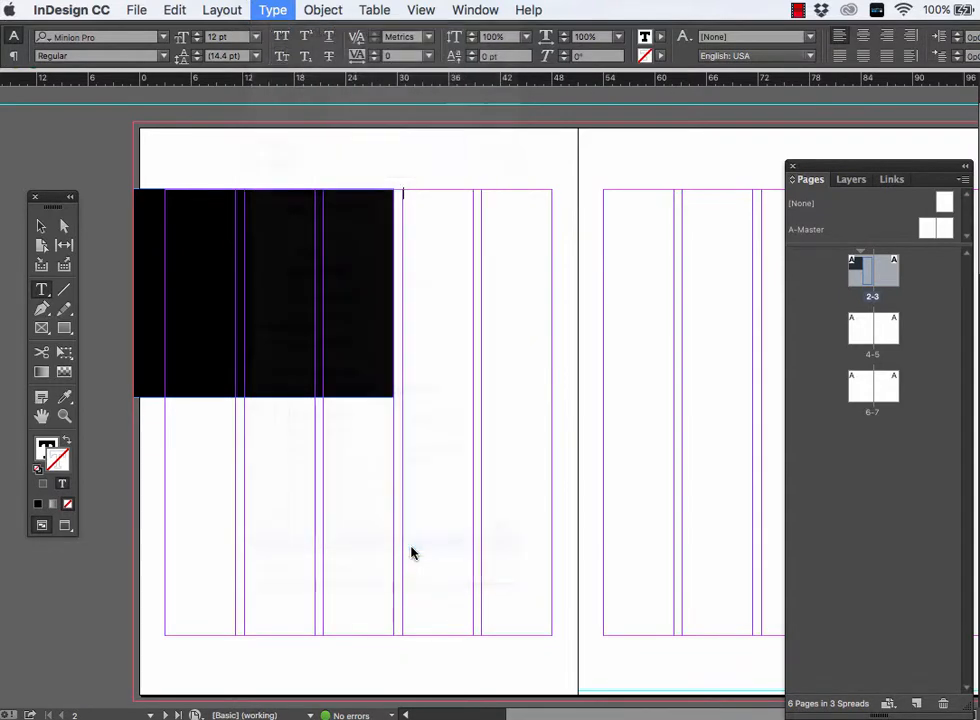
- Draw an empty graphic frame about 17p5 by 26p0 across the second and third columns below the black rectangle
click(42, 328)
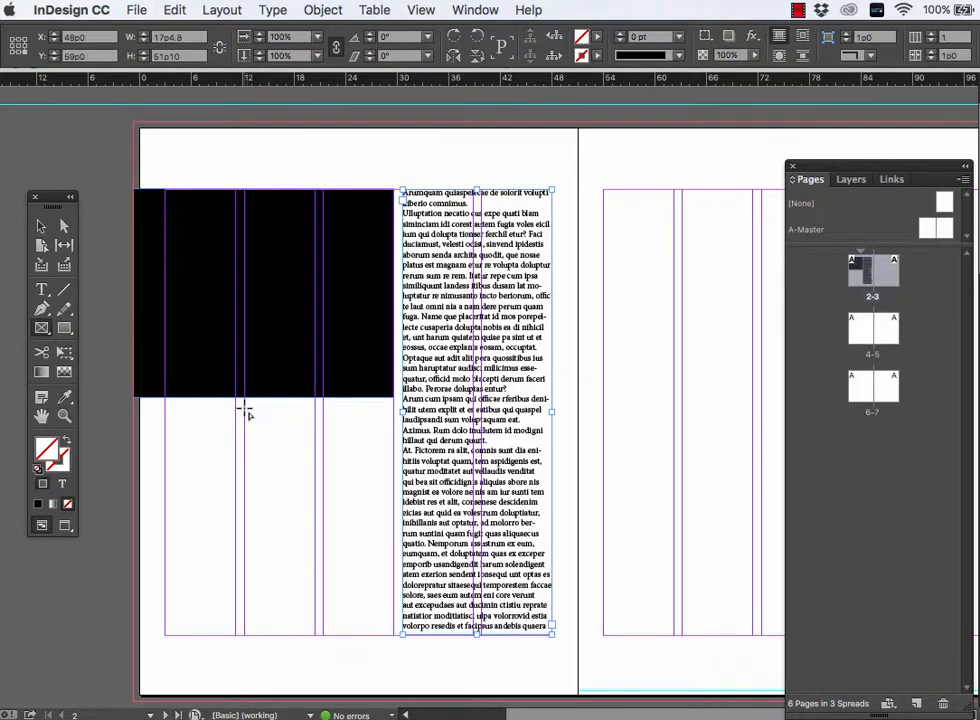
drag(247, 411, 395, 637)
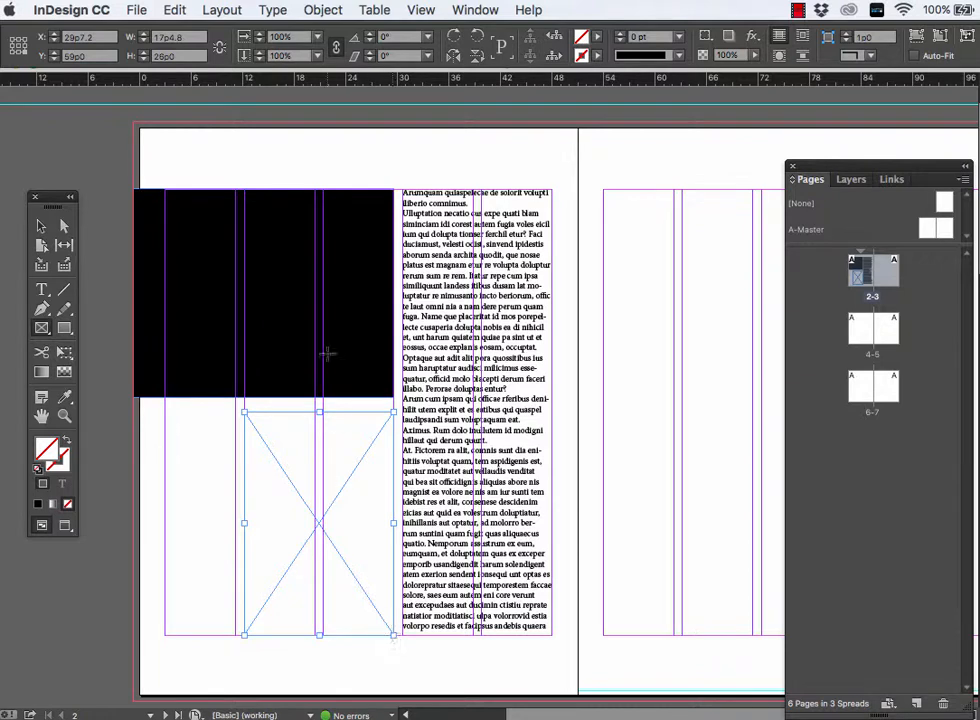
click(276, 9)
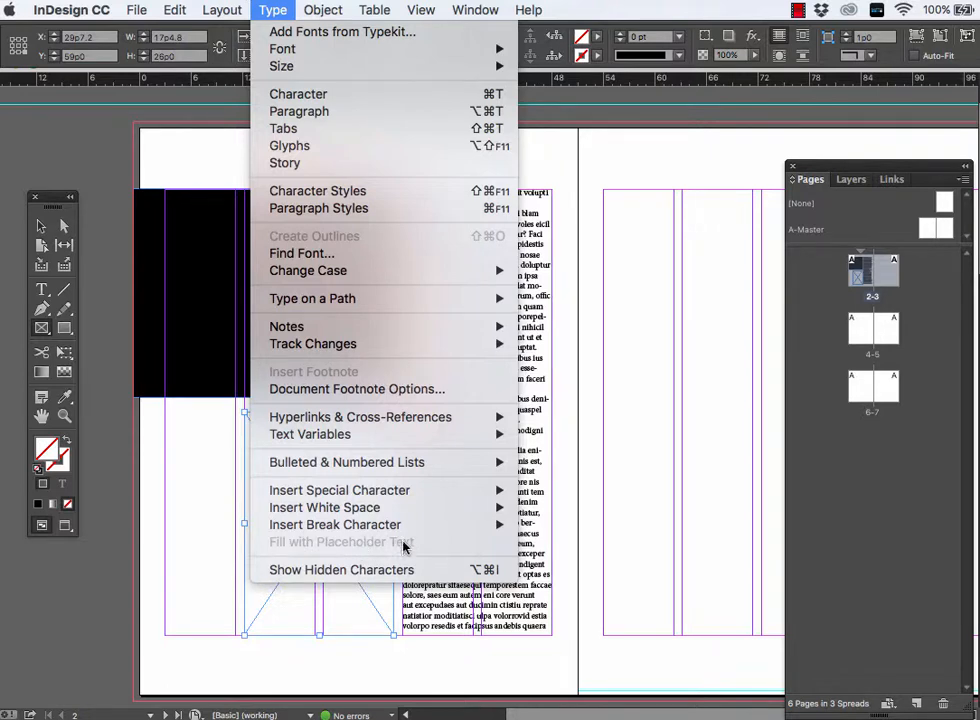
click(357, 592)
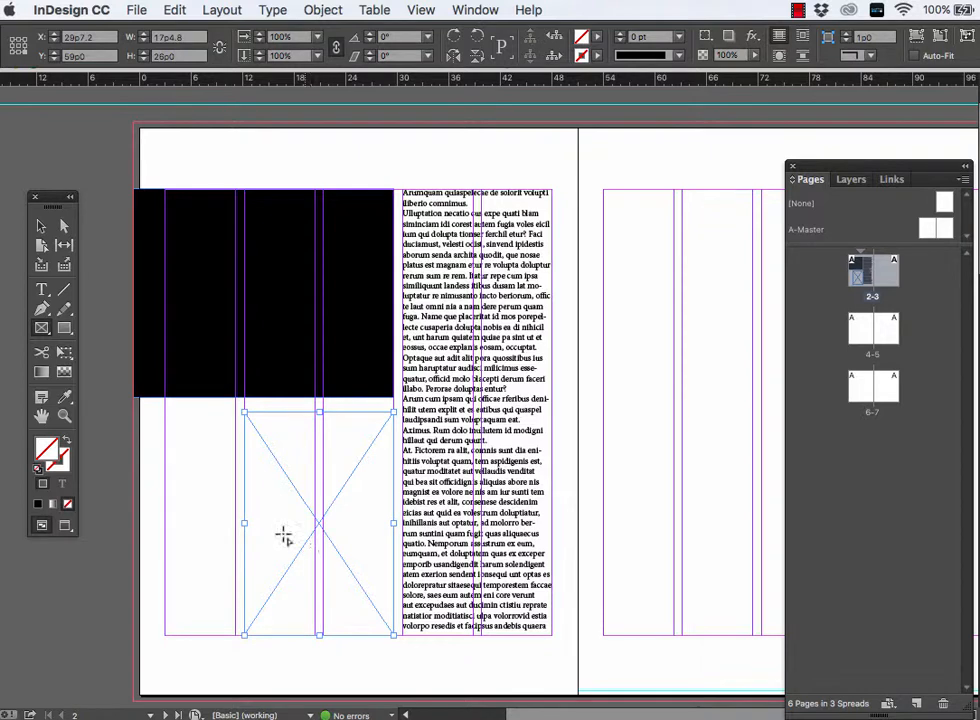
- Turn the frame below the black rectangle into a text frame and fill it with placeholder text
click(45, 290)
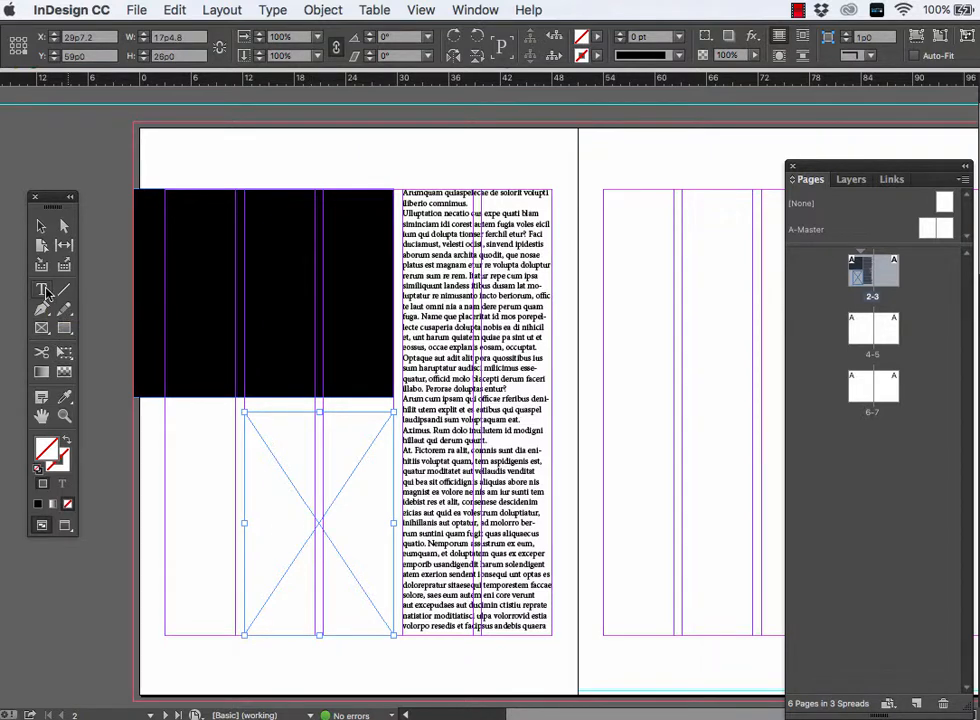
click(249, 420)
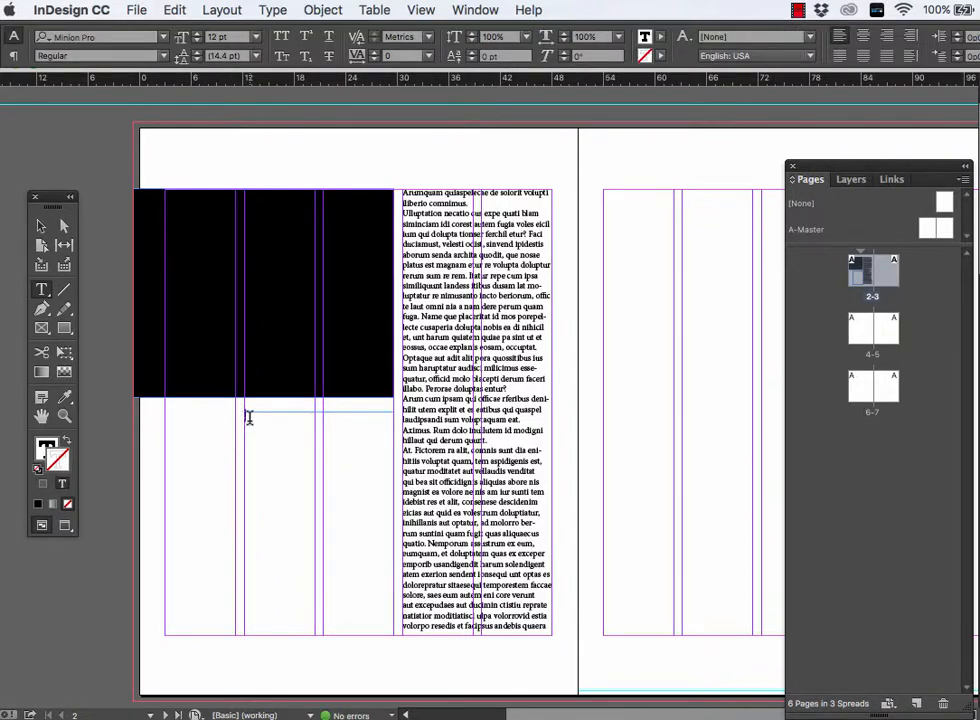
click(268, 12)
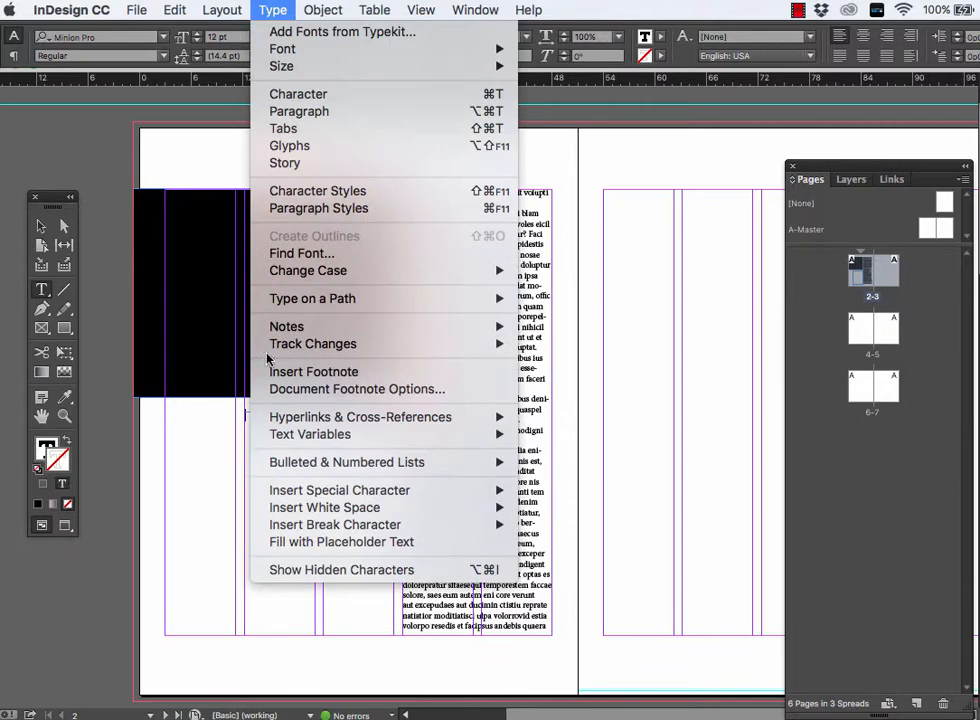
click(271, 543)
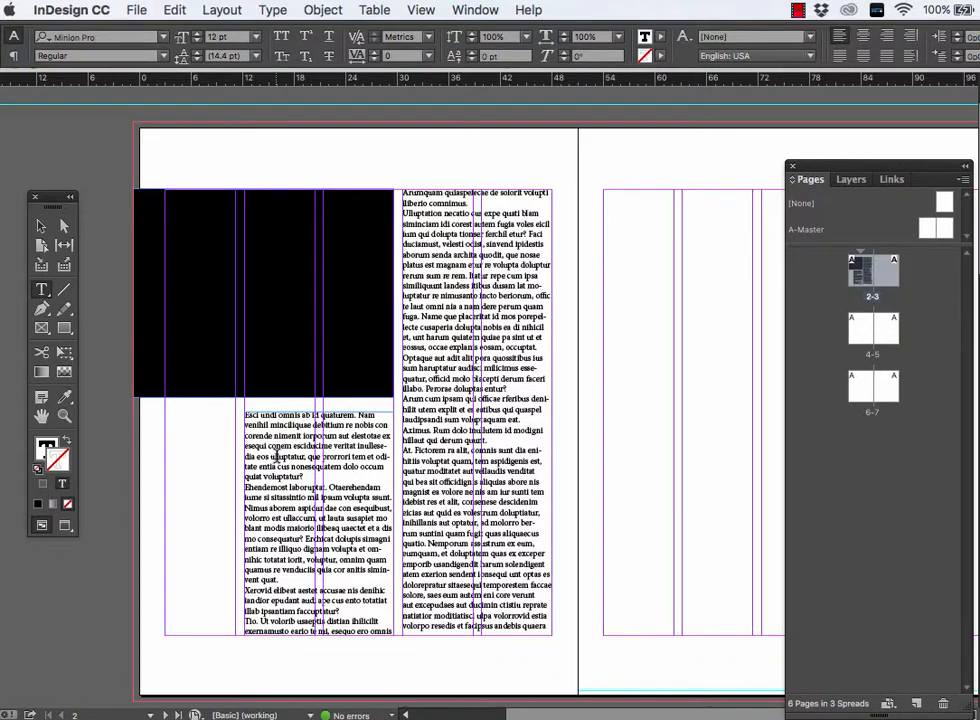
- Check with text selections whether the two text frames on page 2 share one continuous story
drag(276, 456, 409, 645)
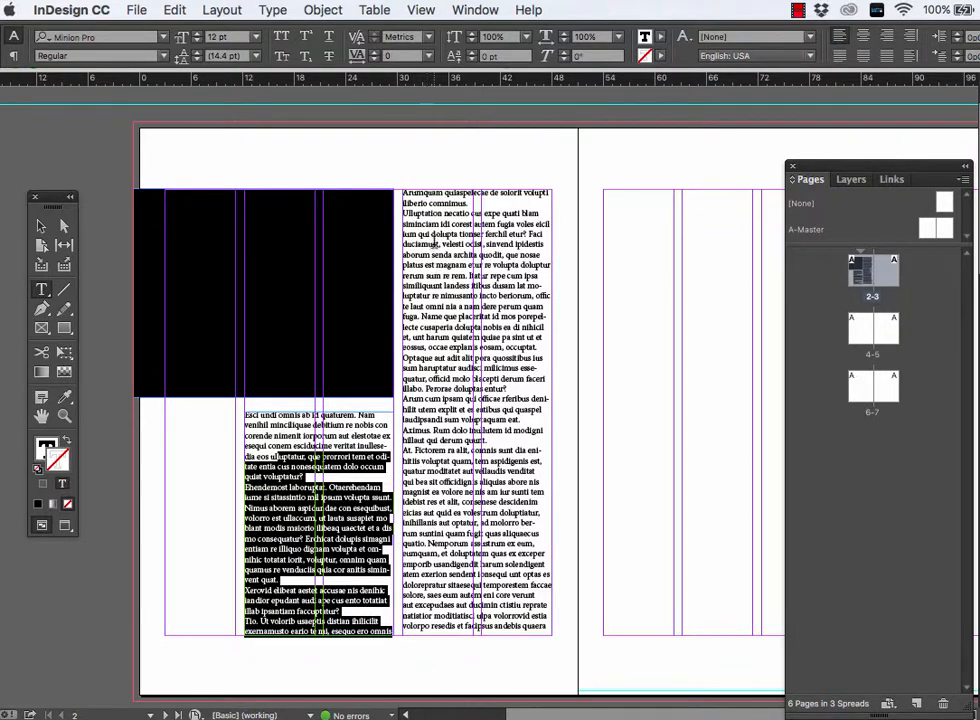
drag(430, 243, 565, 637)
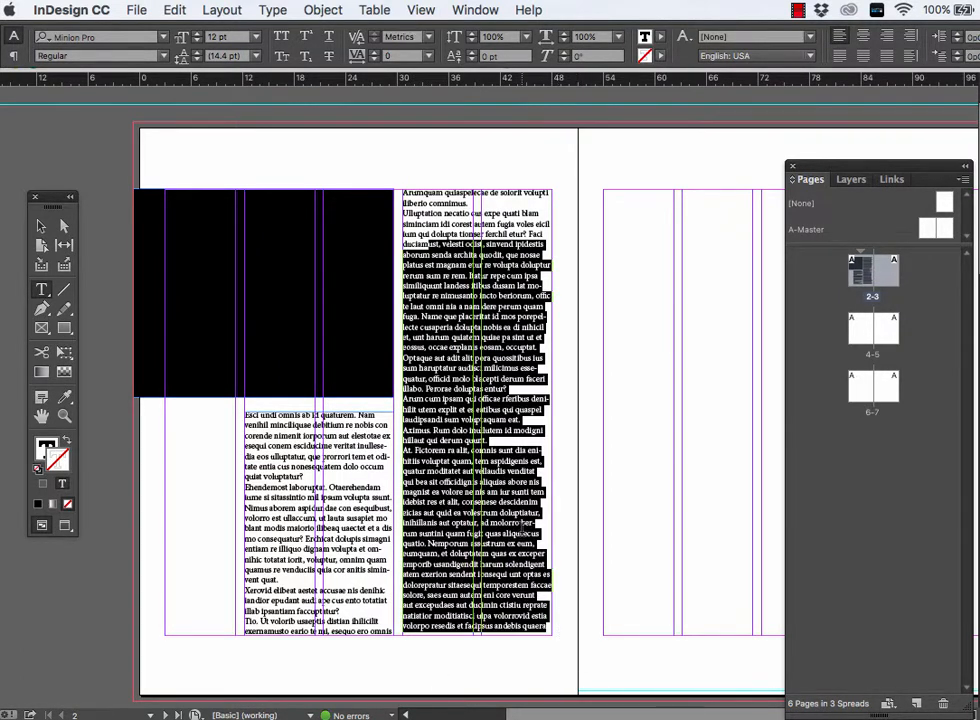
drag(525, 534, 228, 240)
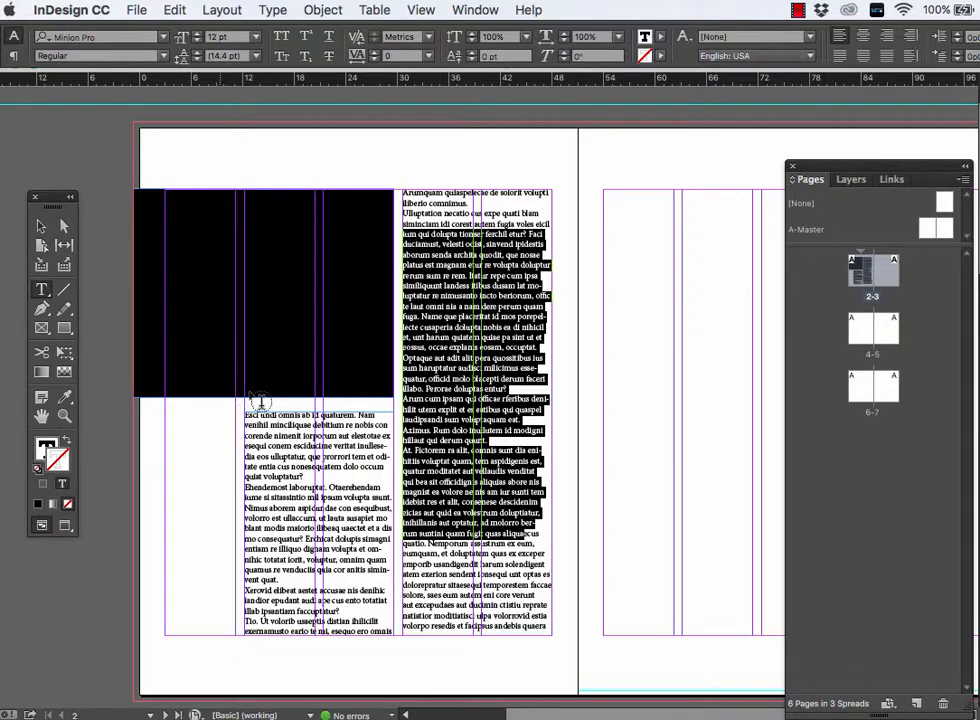
drag(337, 591, 336, 538)
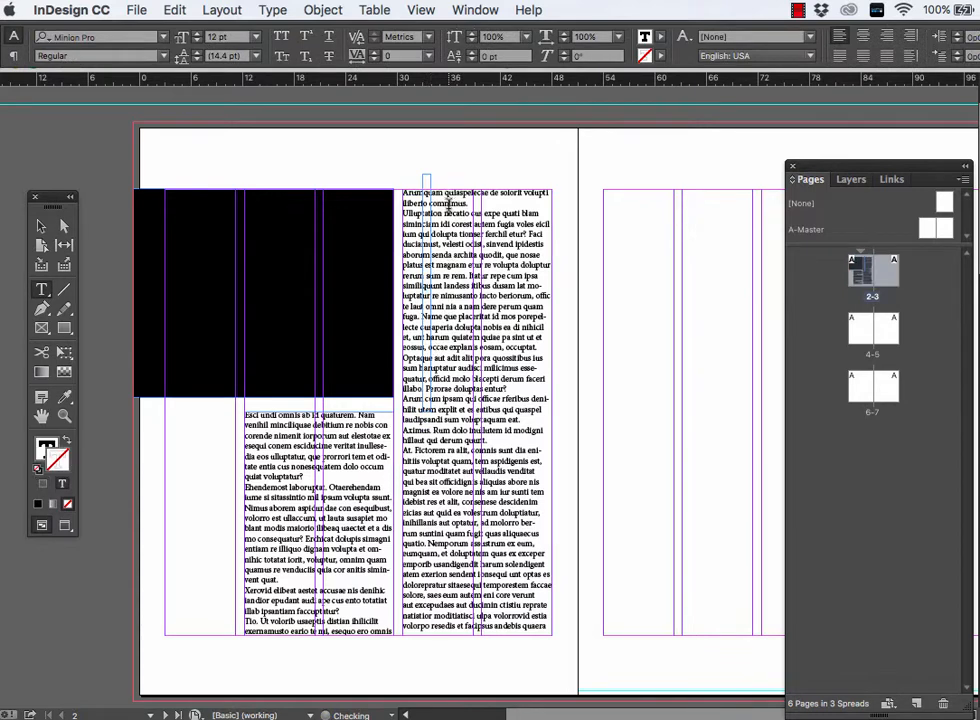
drag(431, 203, 440, 297)
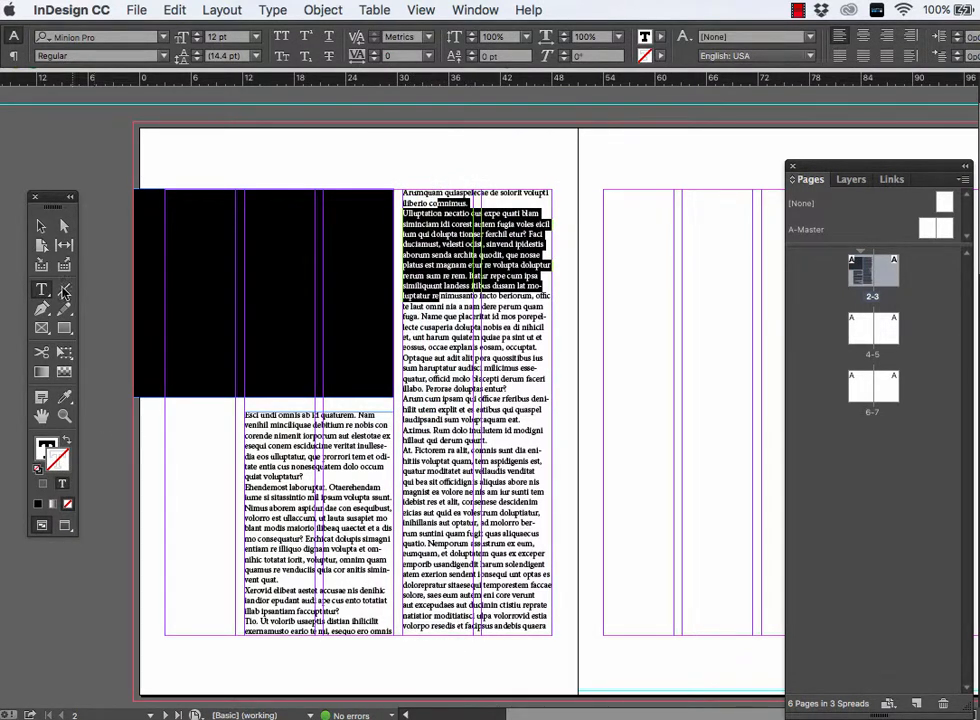
- Thread the text frame below the black rectangle into the tall text frame on page 2 and check the link with a text selection
click(41, 229)
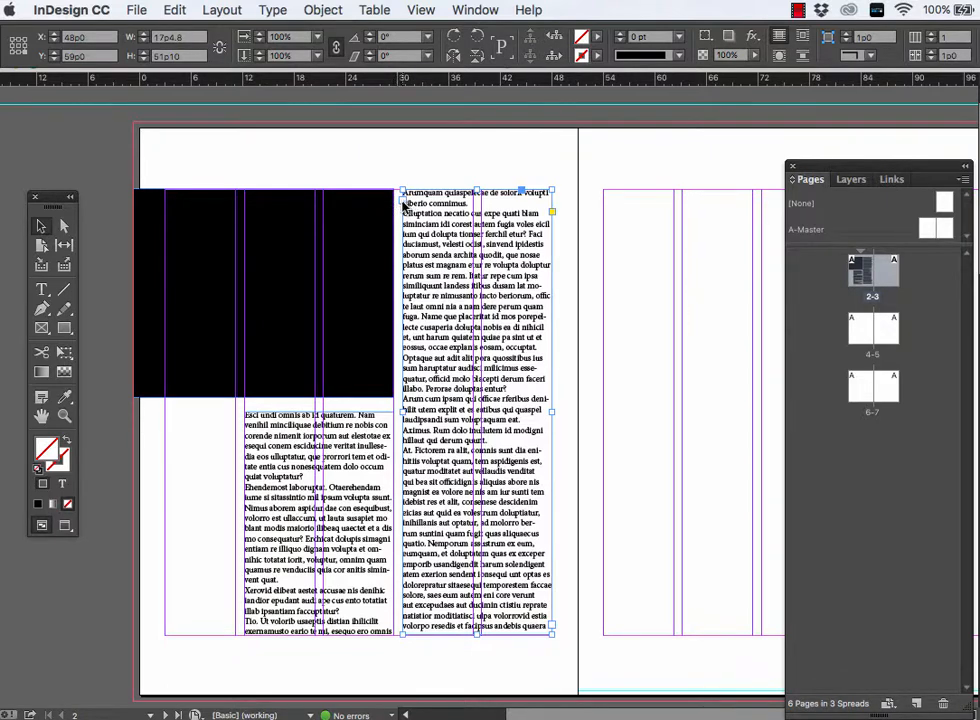
click(378, 537)
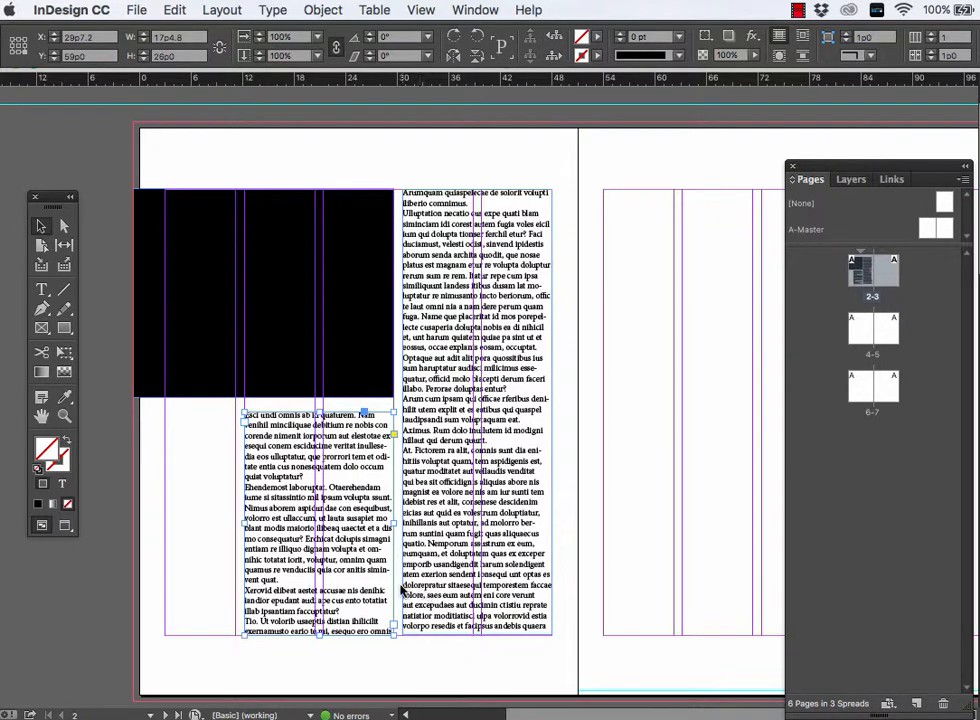
click(393, 628)
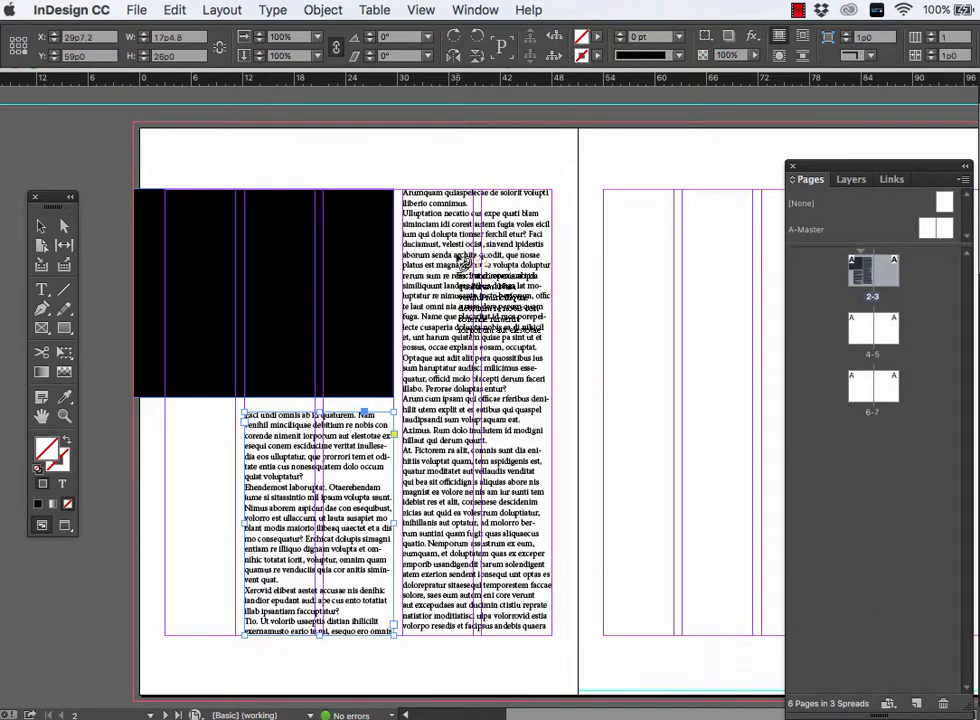
click(456, 260)
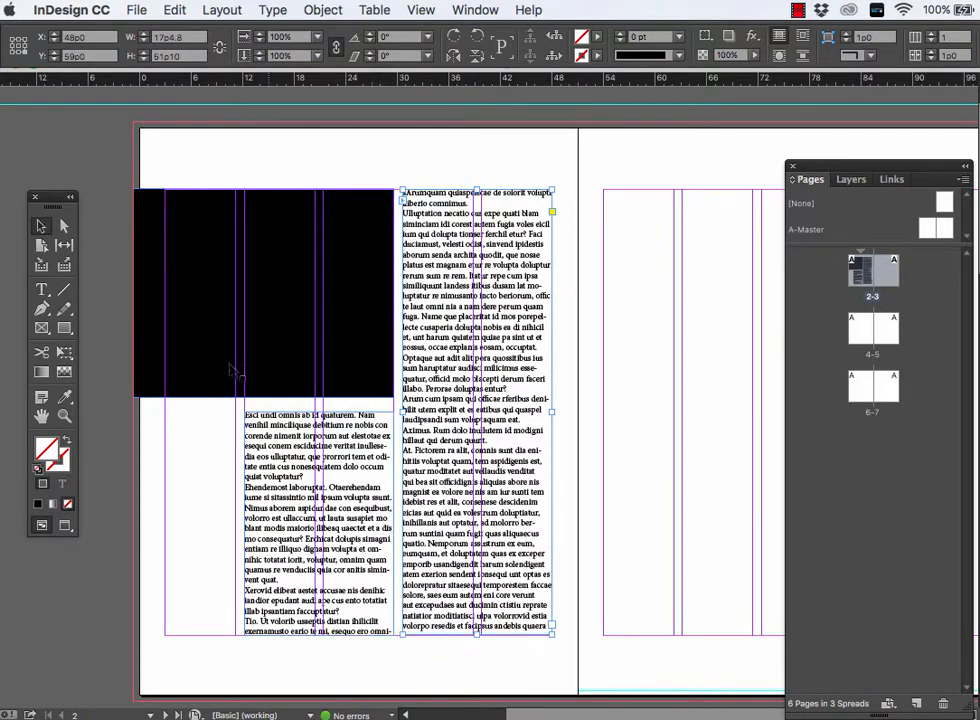
click(43, 291)
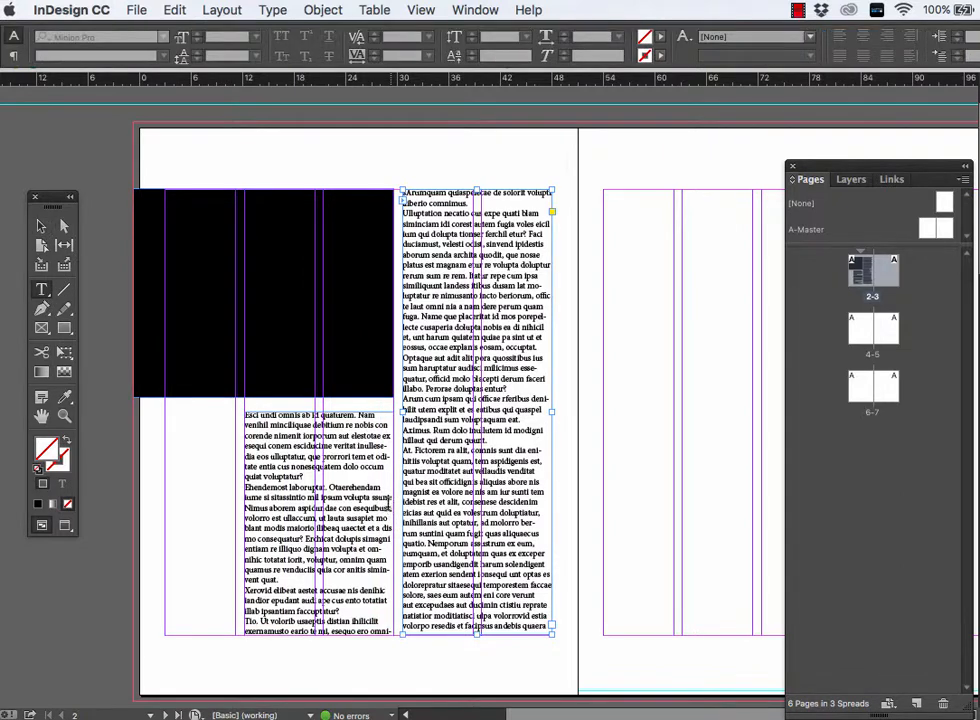
drag(336, 446, 334, 539)
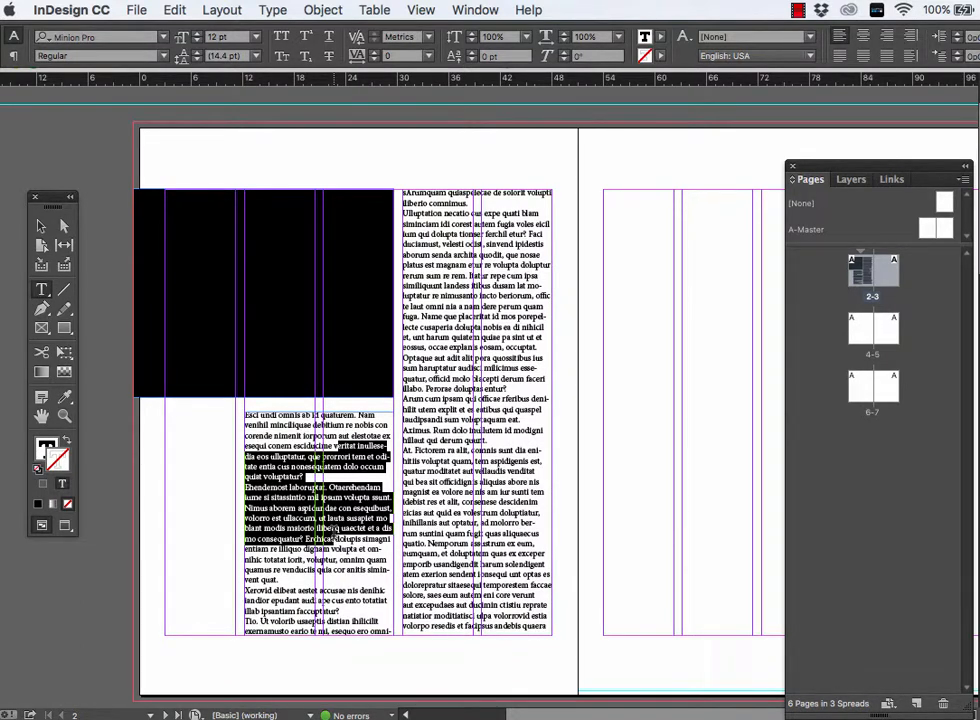
- Draw two empty graphic frames on page 3: about 18p5 by 26p0 low across columns three and four, and 26p7 by 8p1 atop columns three to five
scroll(488, 634, right, 3)
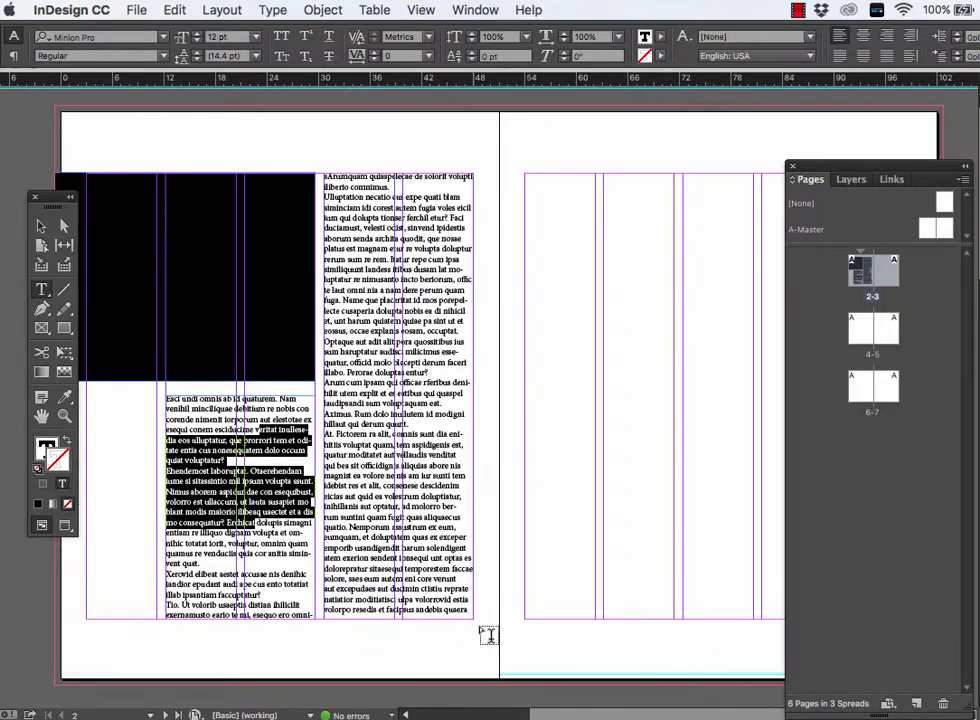
scroll(549, 473, right, 3)
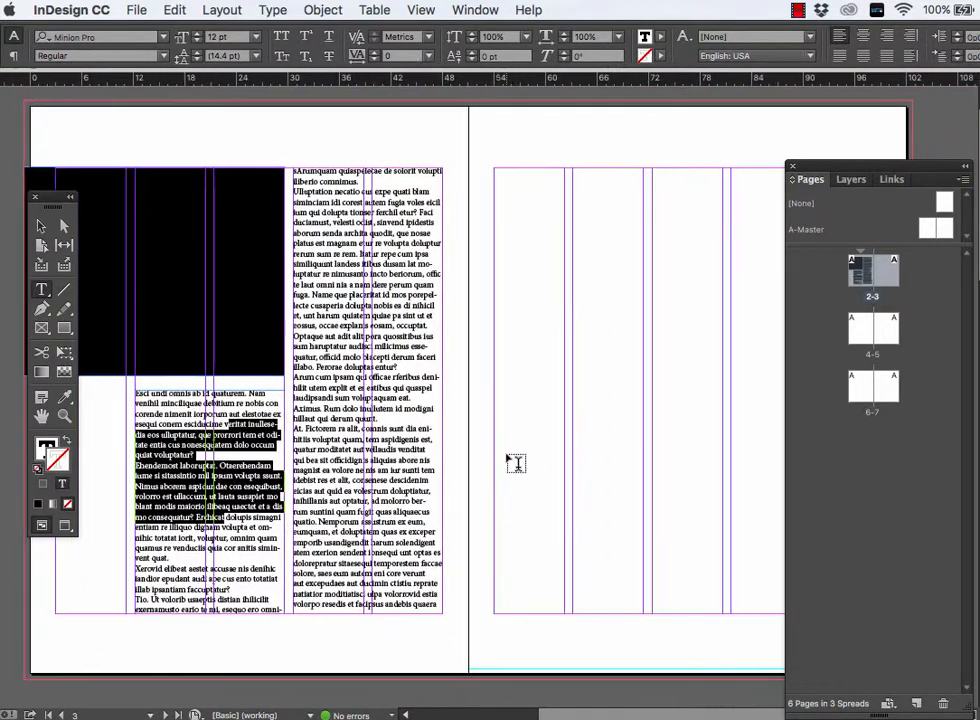
key(super+minus)
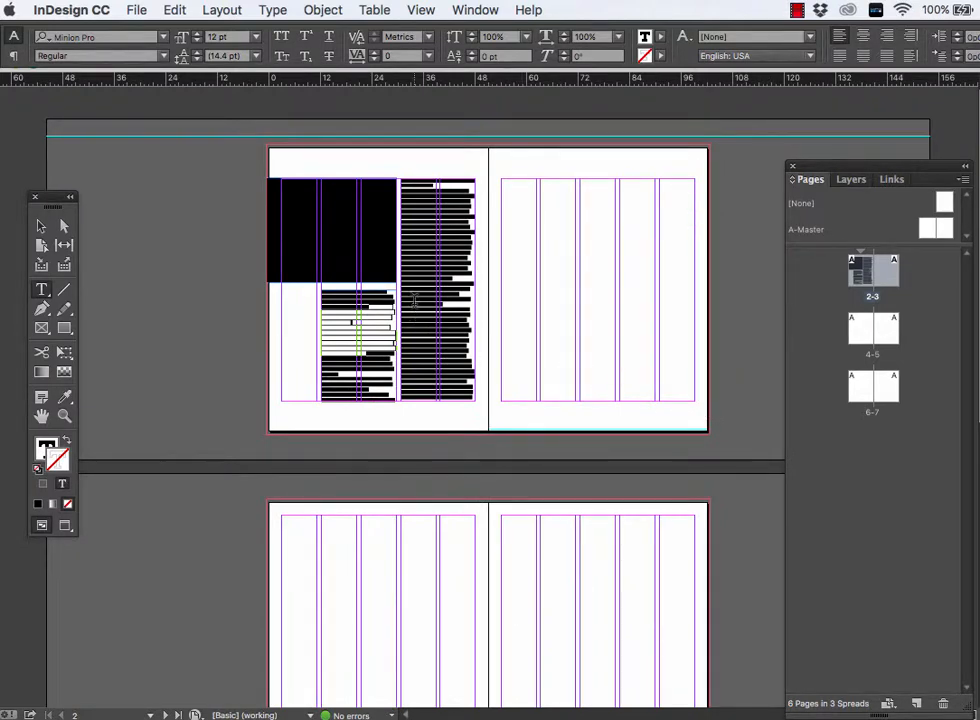
click(64, 330)
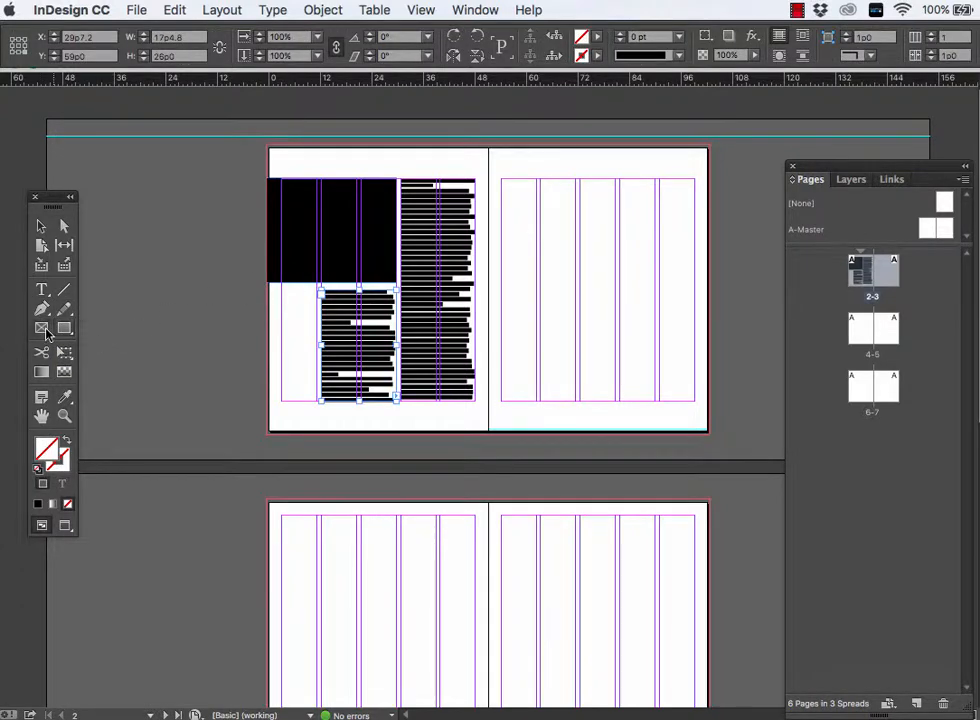
drag(581, 290, 659, 401)
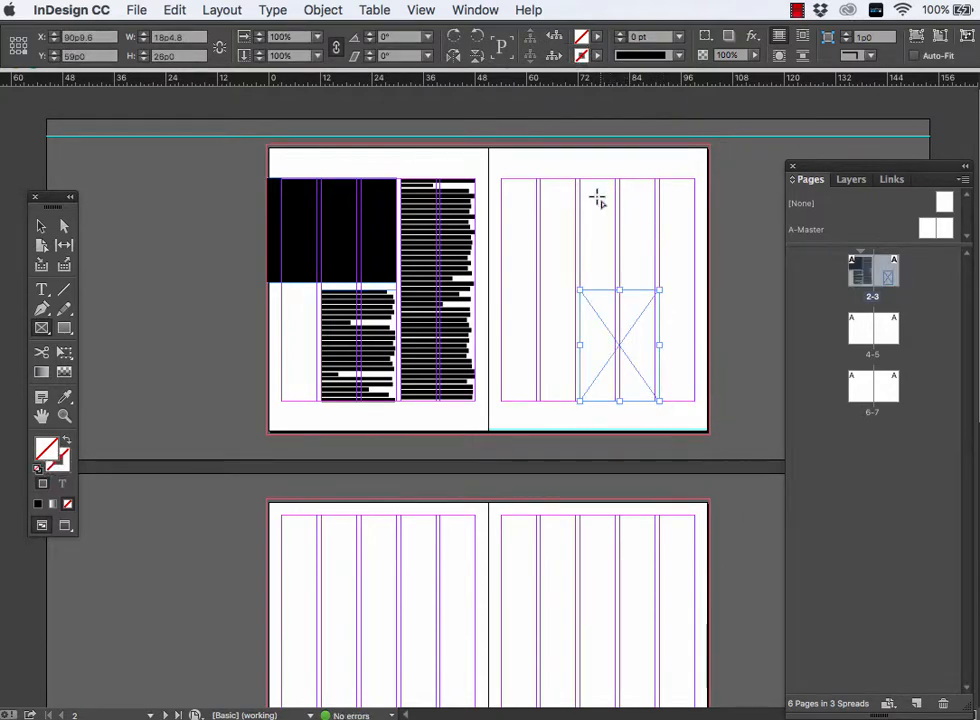
drag(580, 180, 696, 218)
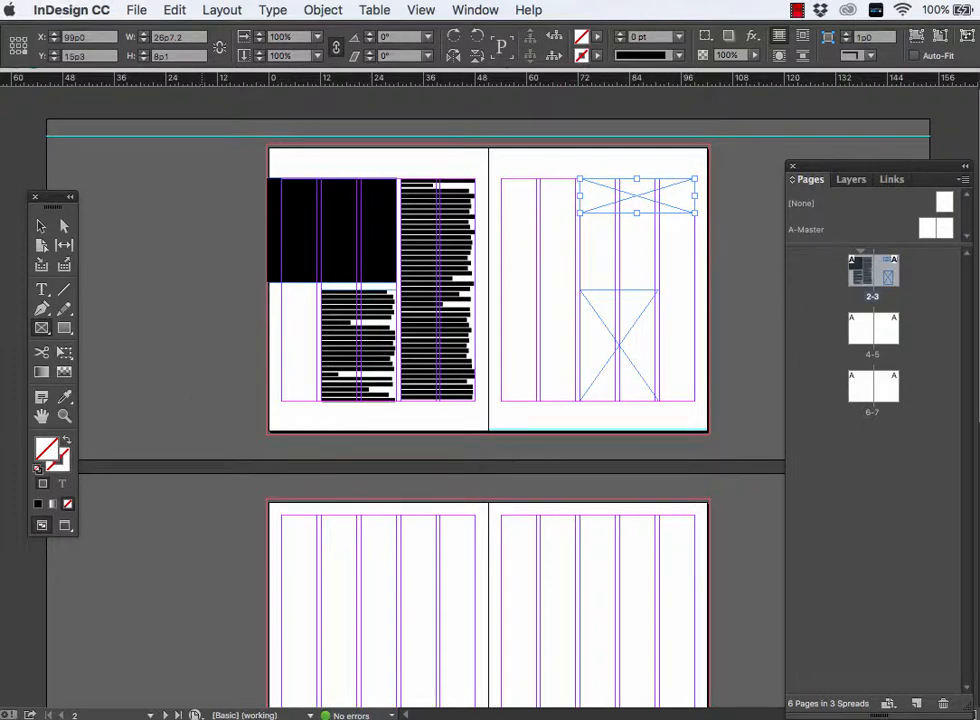
- Draw three text frames on page 3: down columns one and two, between the graphic frames, and a narrow 4p9 by 39p9 one in column five
click(42, 290)
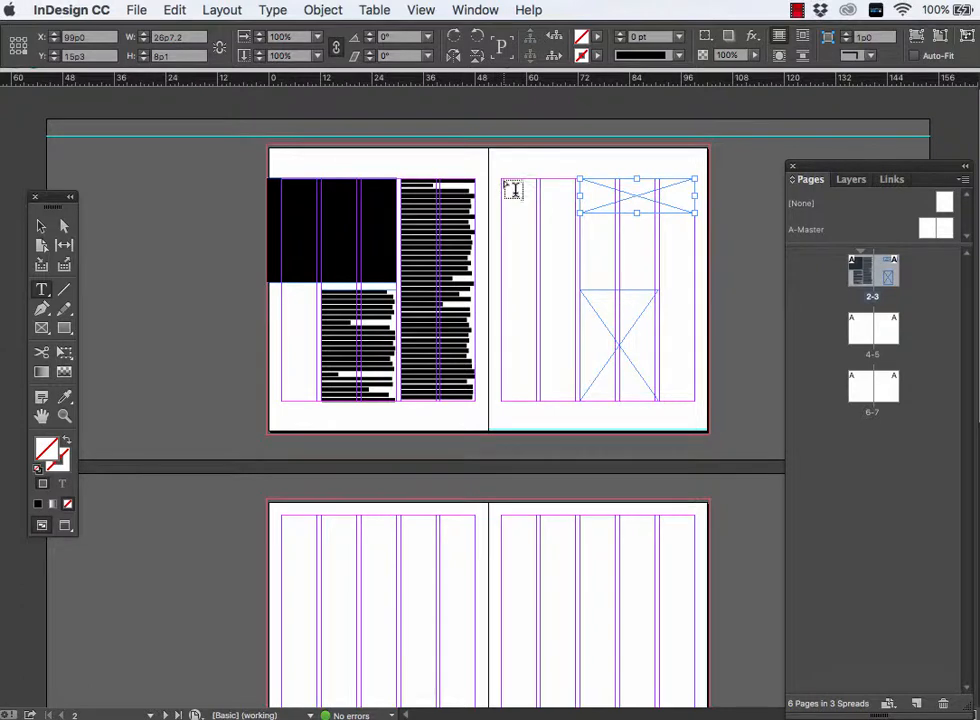
drag(502, 179, 575, 394)
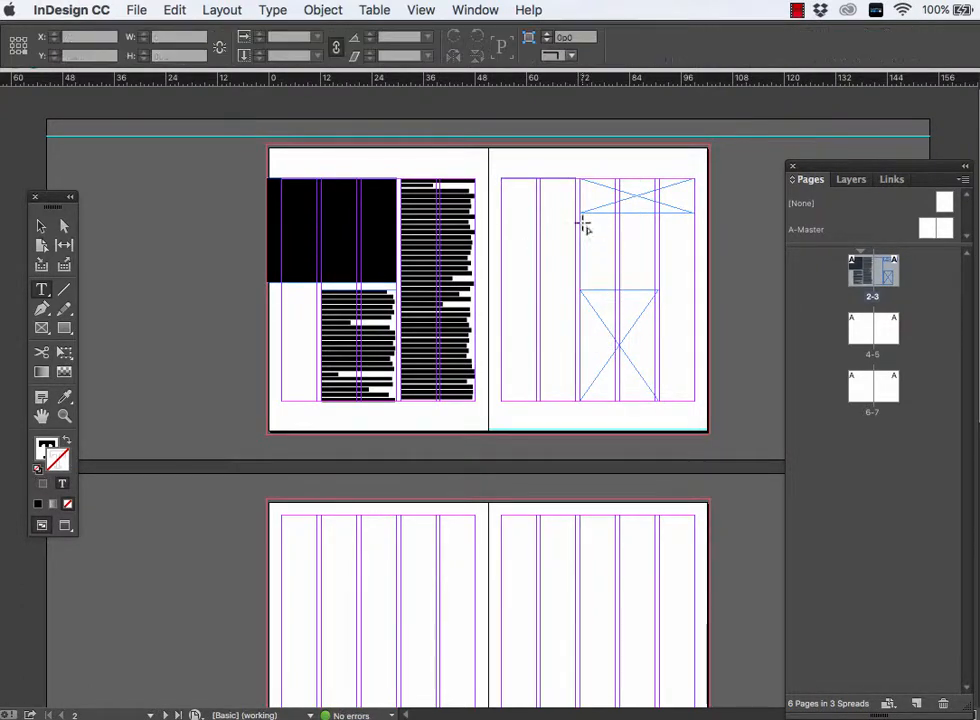
drag(581, 222, 656, 282)
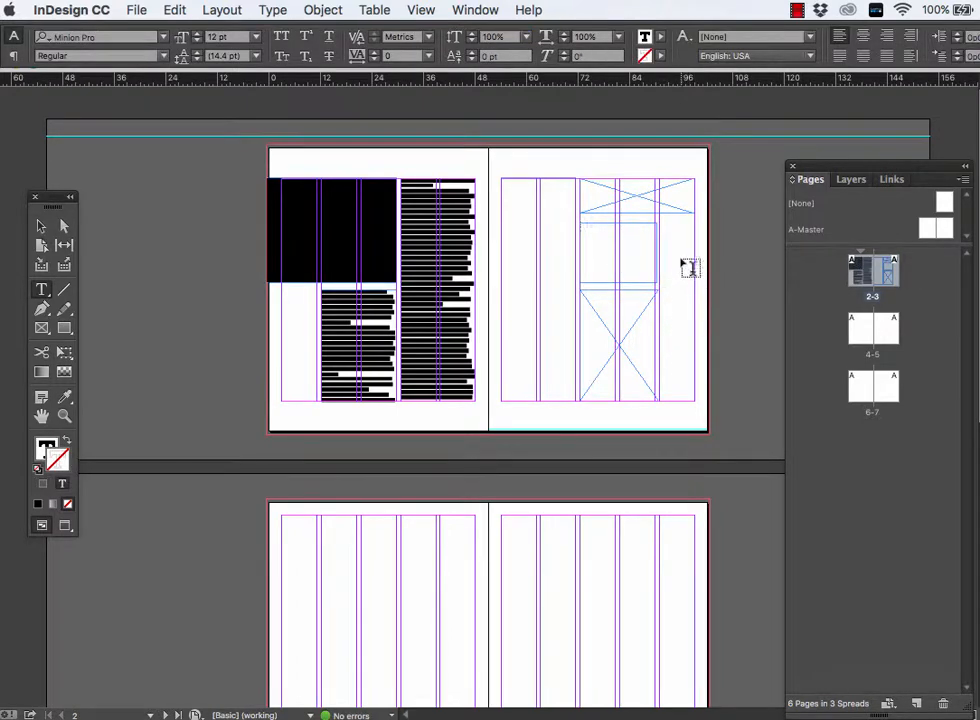
drag(670, 230, 690, 396)
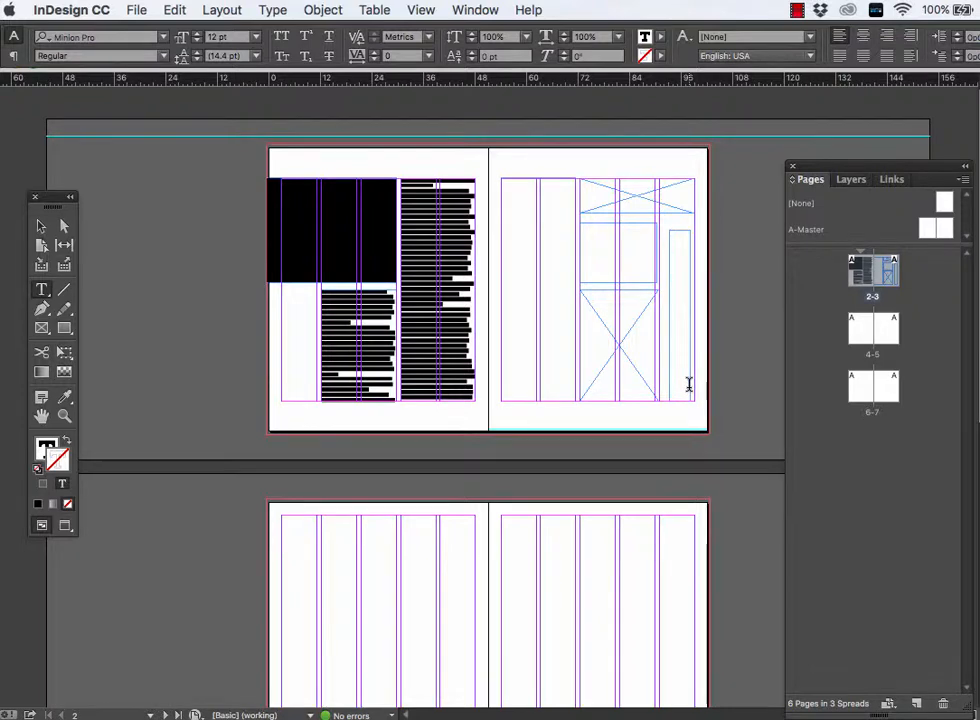
- With the narrow text frame in page 3's fifth column selected, start placing a file and browse to the images folder in a7 assets
key(super+equal)
scroll(578, 450, left, 10)
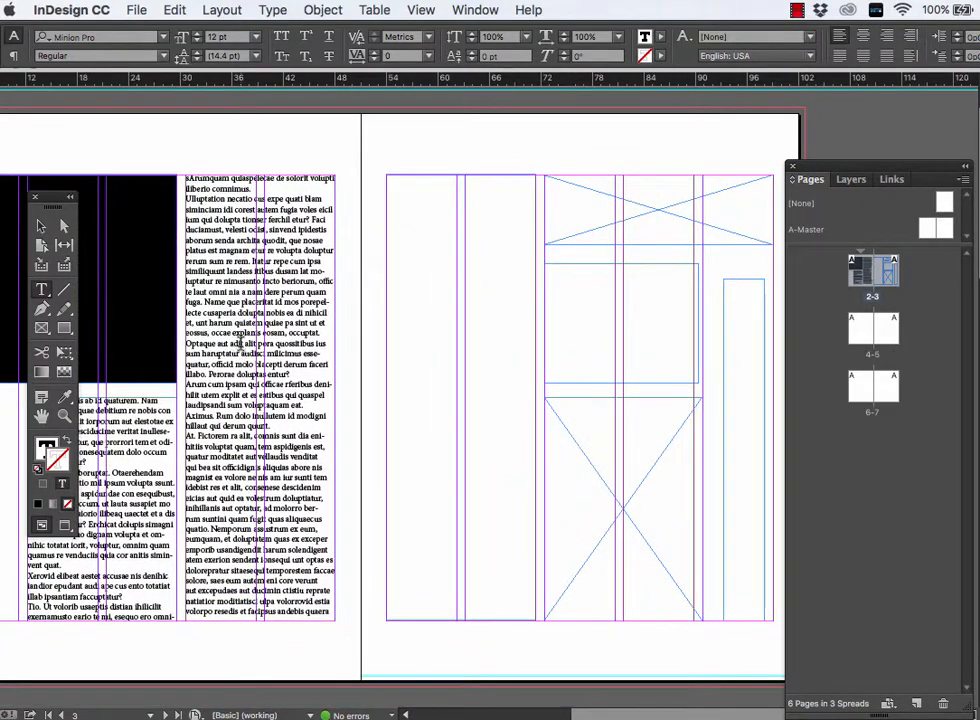
click(42, 226)
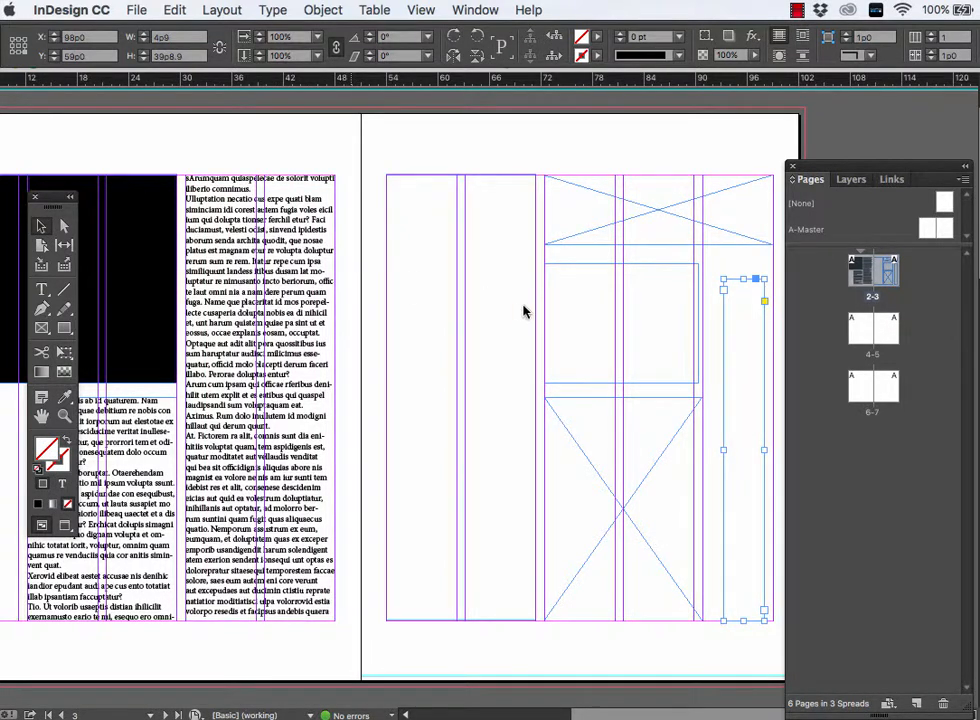
key(super+d)
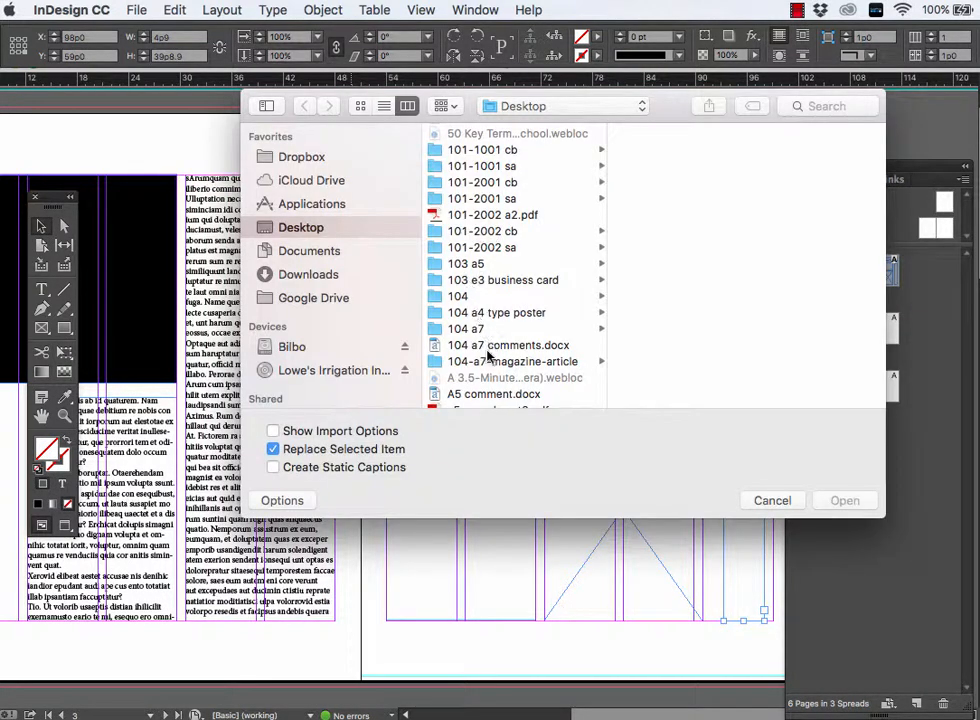
scroll(490, 363, down, 1)
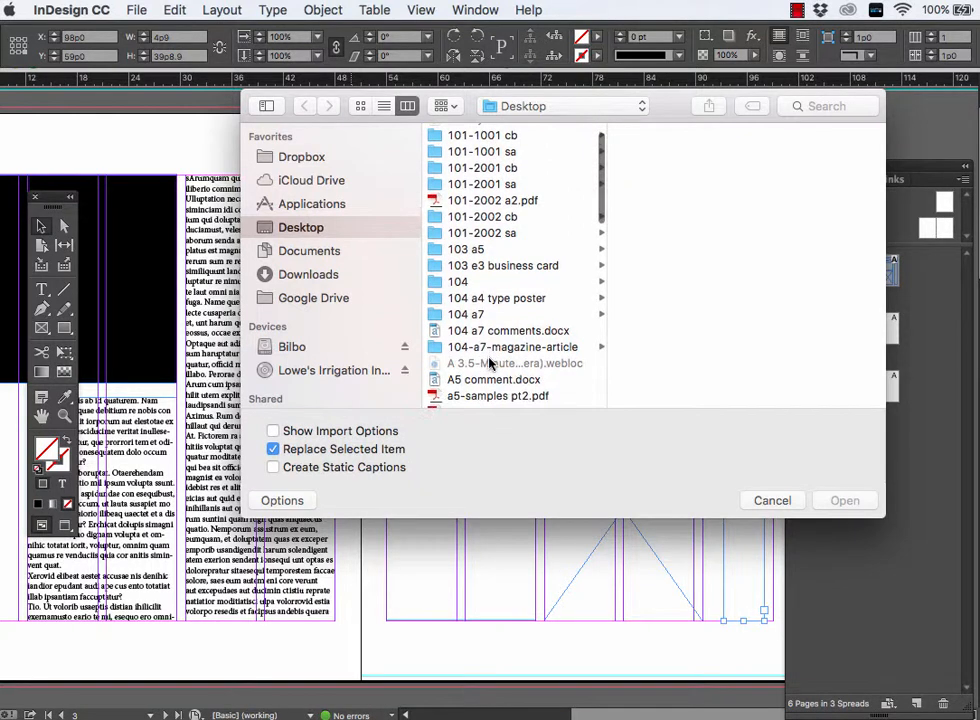
scroll(482, 323, down, 2)
scroll(466, 284, down, 5)
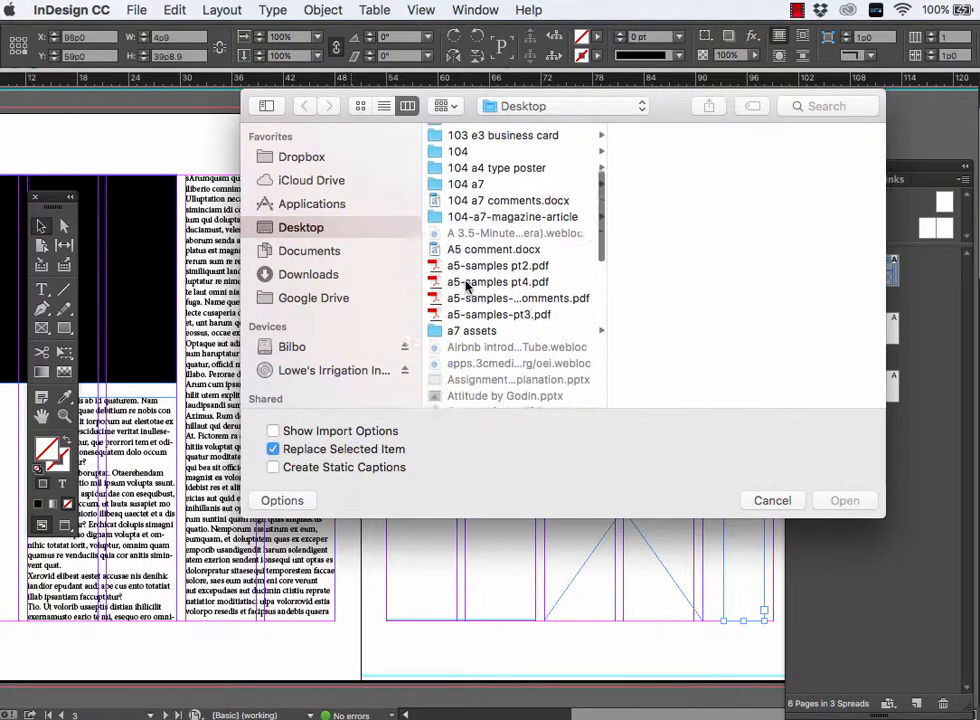
click(475, 310)
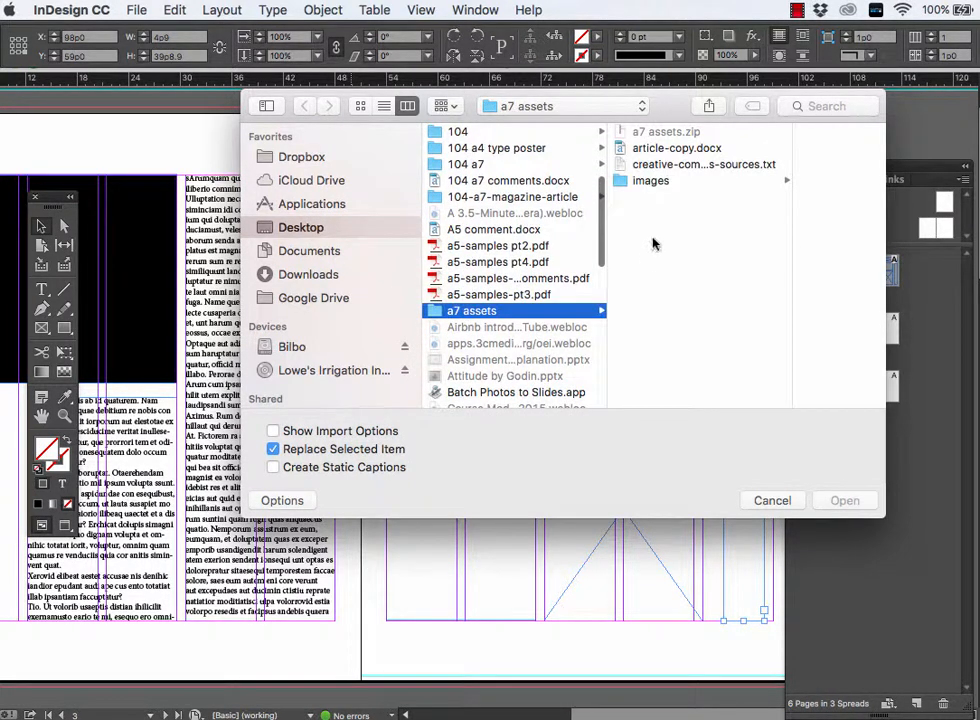
click(641, 181)
- Place 4.jpg in the narrow text frame and undo that placement to keep the image loaded on the cursor
click(740, 132)
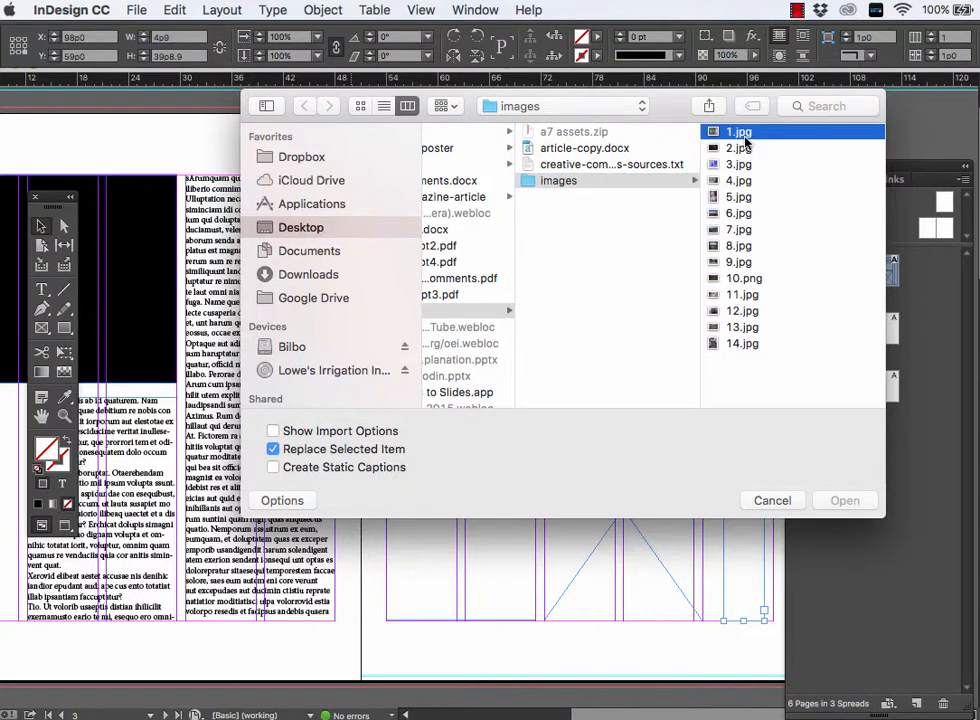
key(Down)
key(Down)
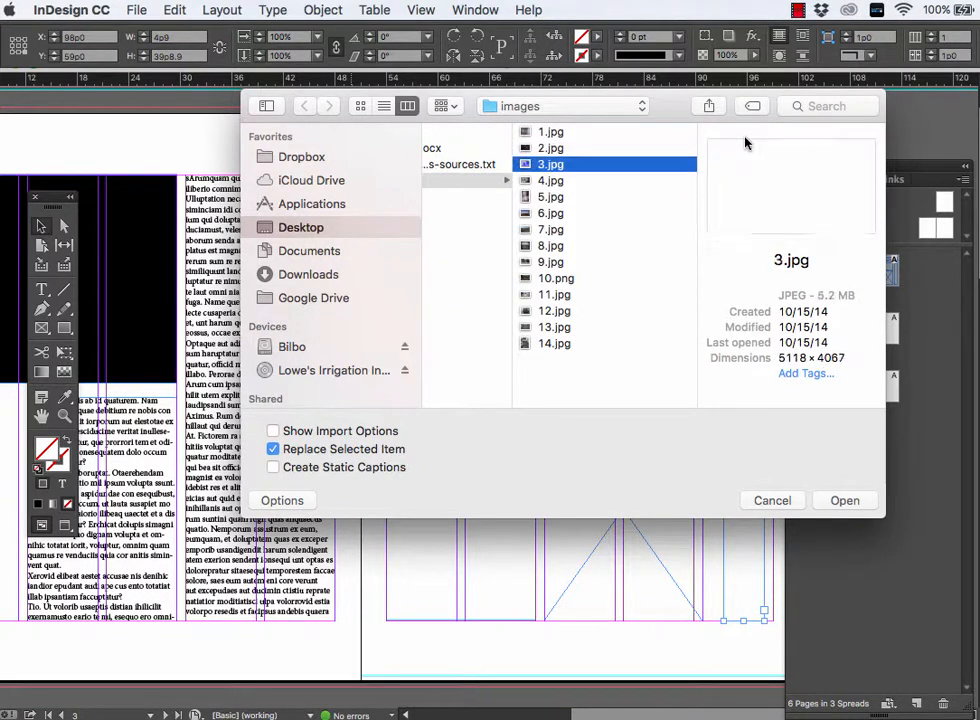
key(Down)
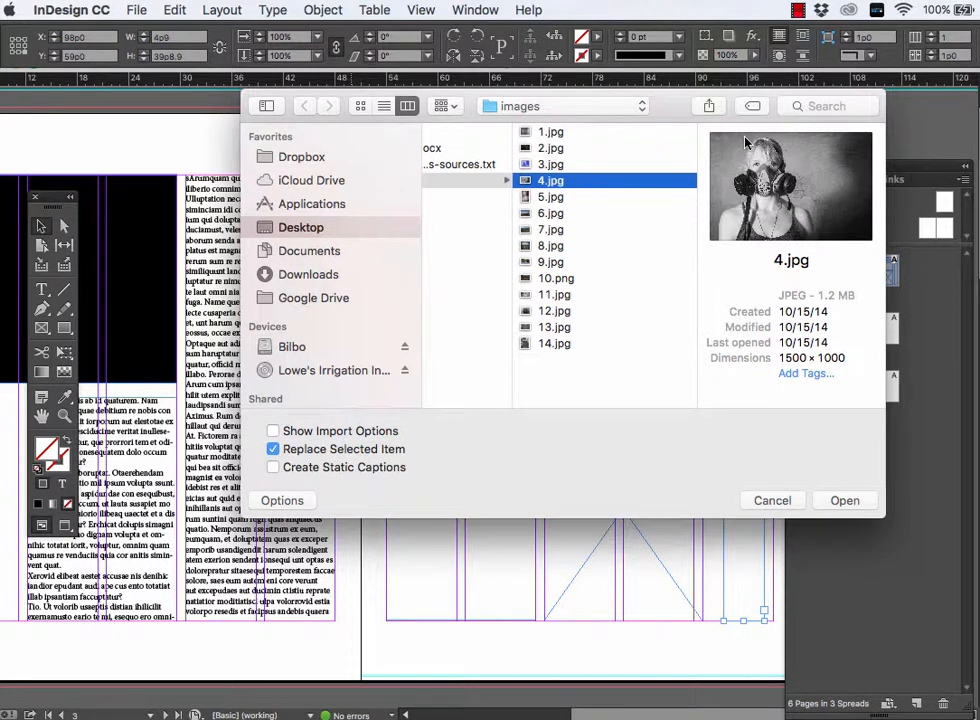
click(843, 501)
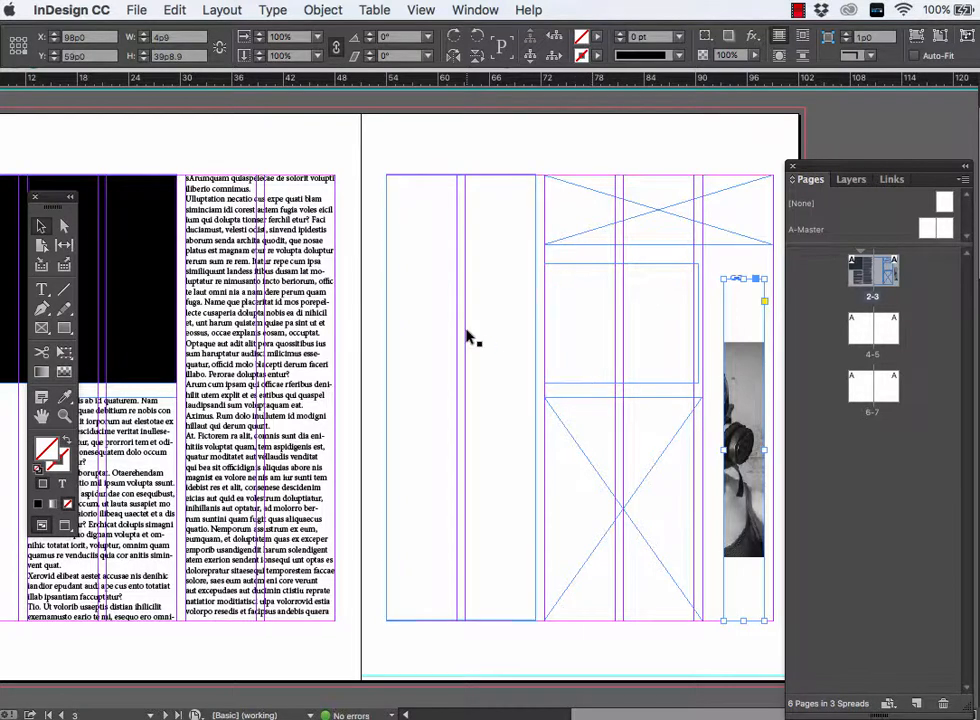
scroll(534, 400, down, 1)
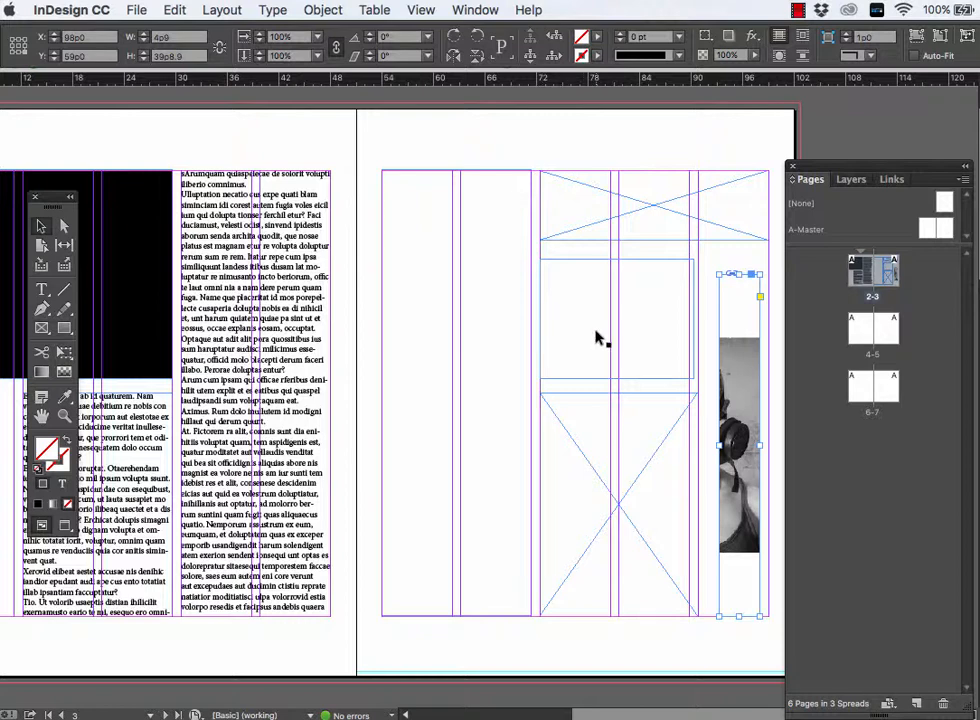
key(super+z)
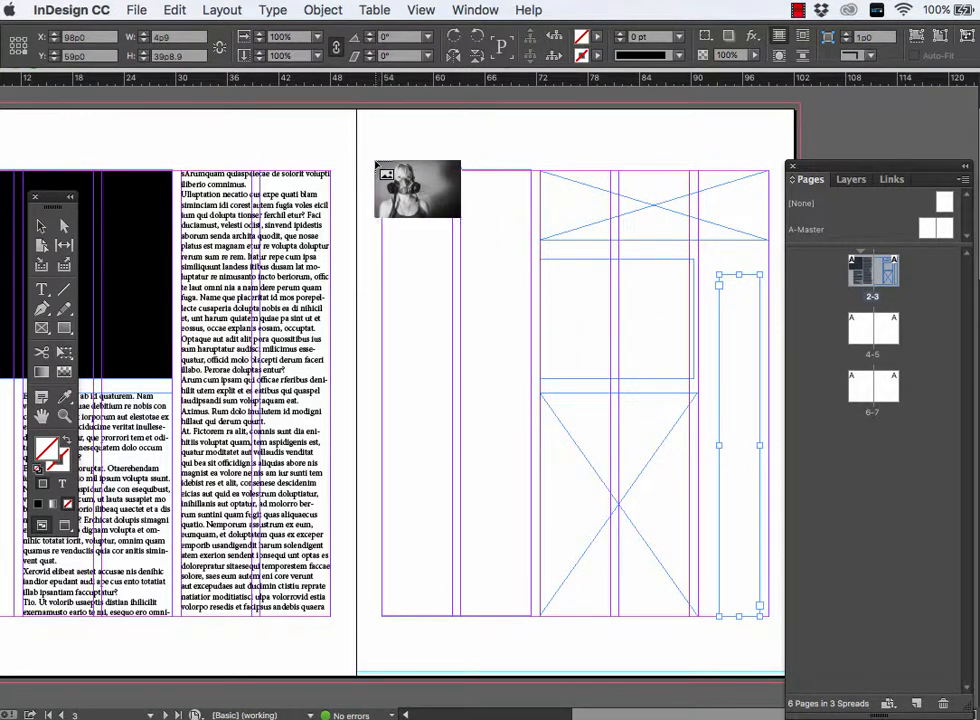
- Try placing 4.jpg in page 3's lower graphic frame and at full size near the page's upper-left corner, undoing each placement
click(541, 395)
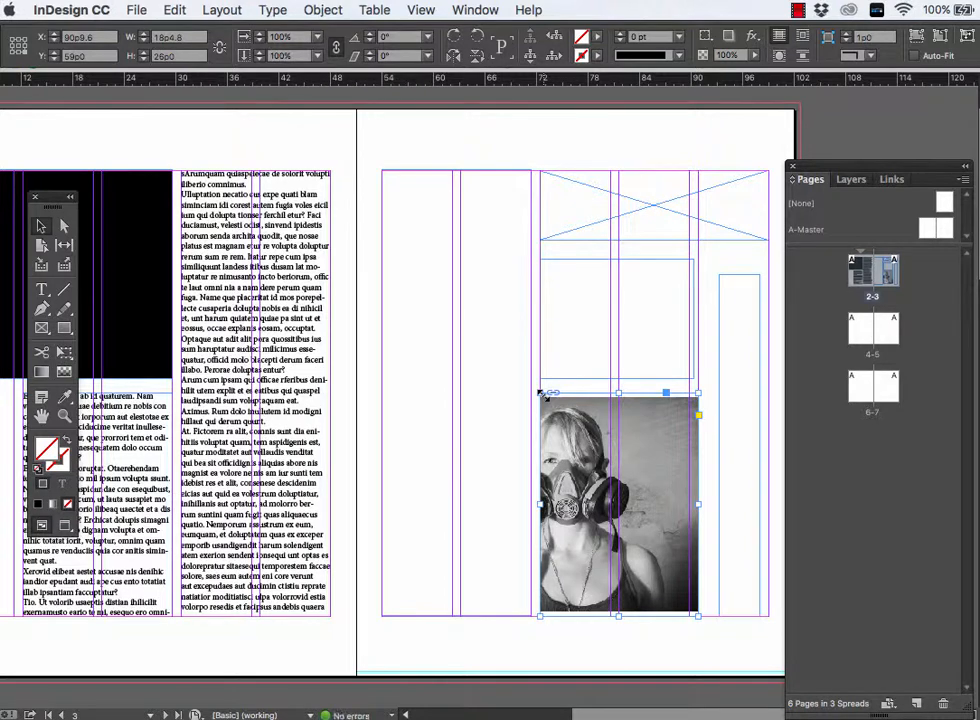
key(super+z)
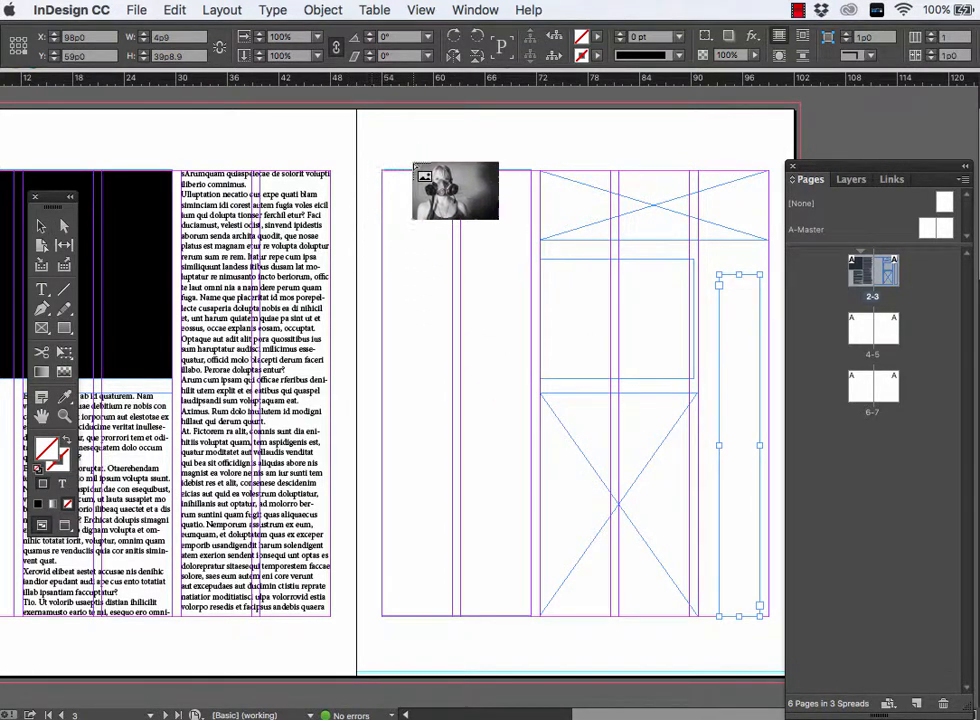
click(369, 147)
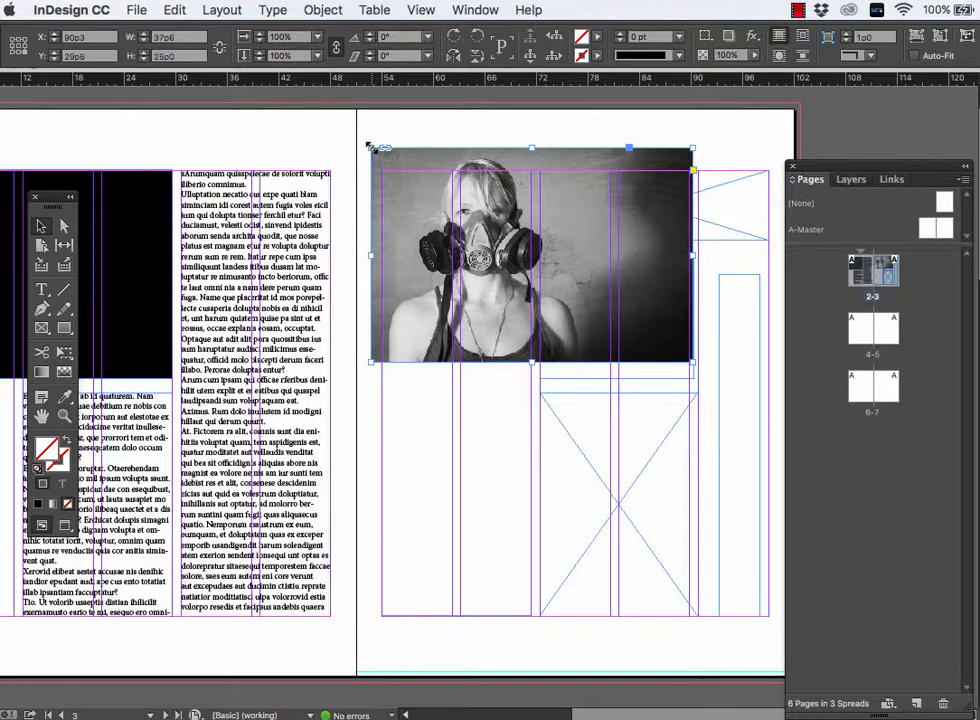
key(super+z)
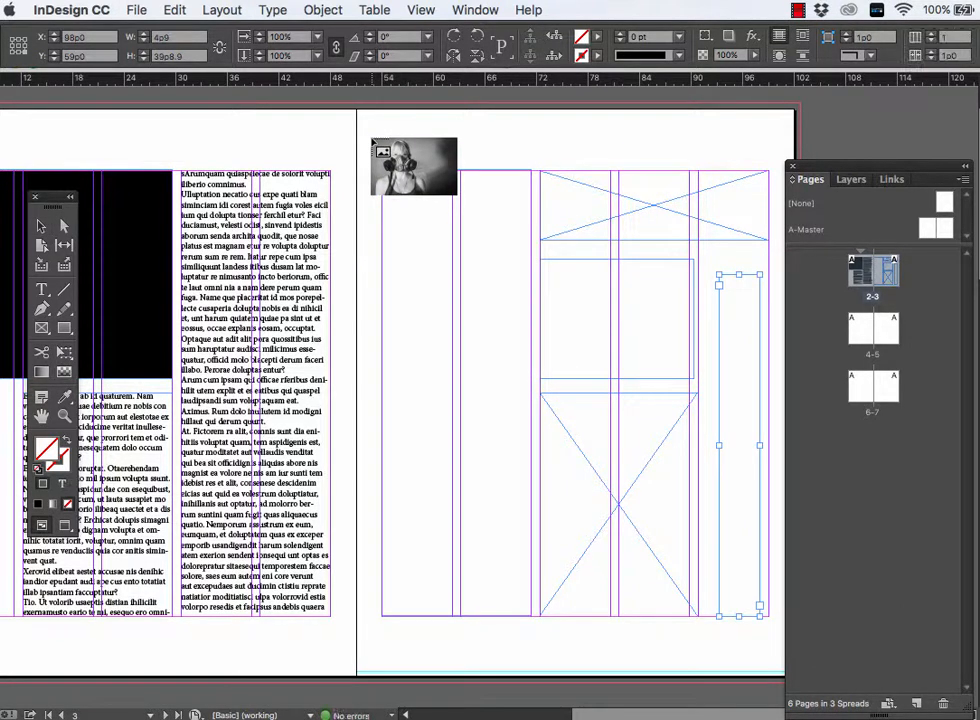
- Place 4.jpg in a new frame about 18p0 by 12p0 near page 3's upper-left corner
drag(371, 138, 527, 296)
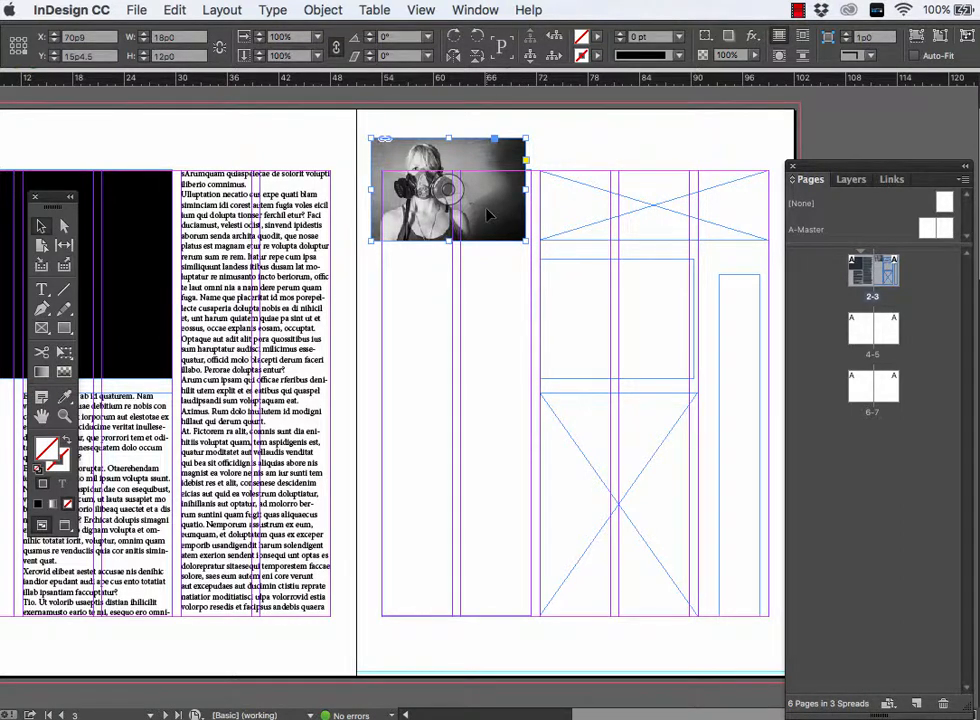
scroll(488, 247, down, 10)
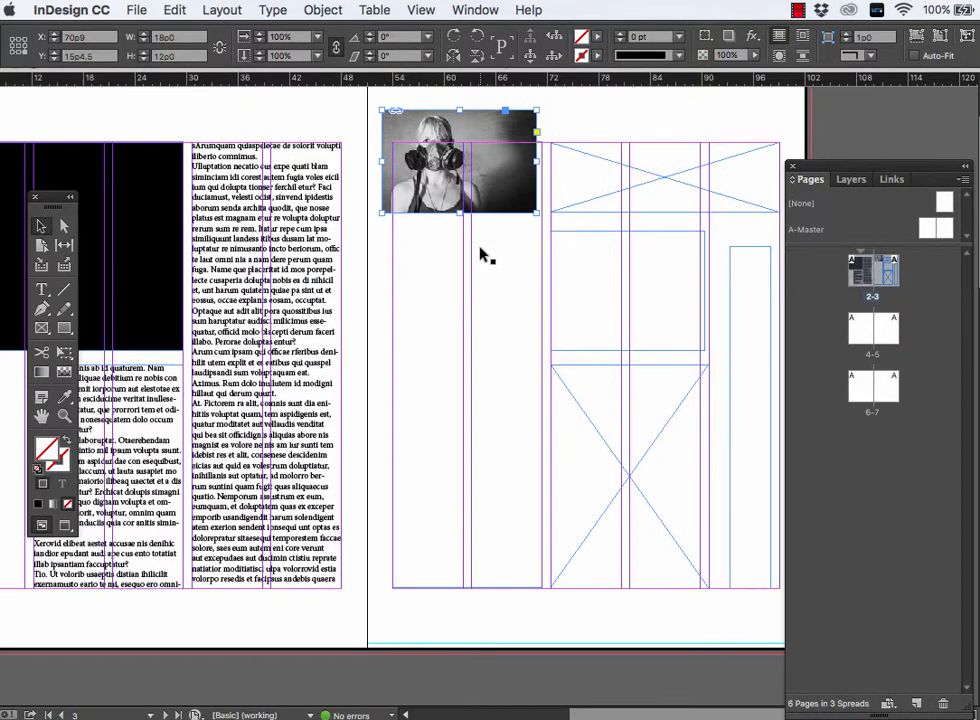
scroll(481, 254, down, 5)
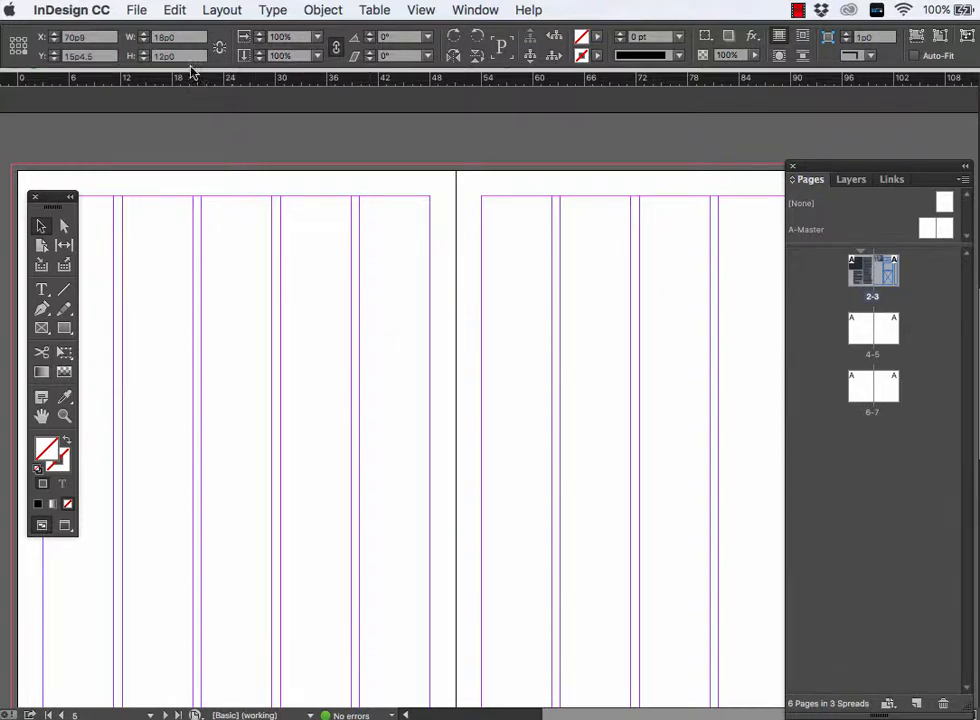
- Load all 14 images, 1.jpg through 14.jpg, from the images folder onto the cursor for placing
click(177, 10)
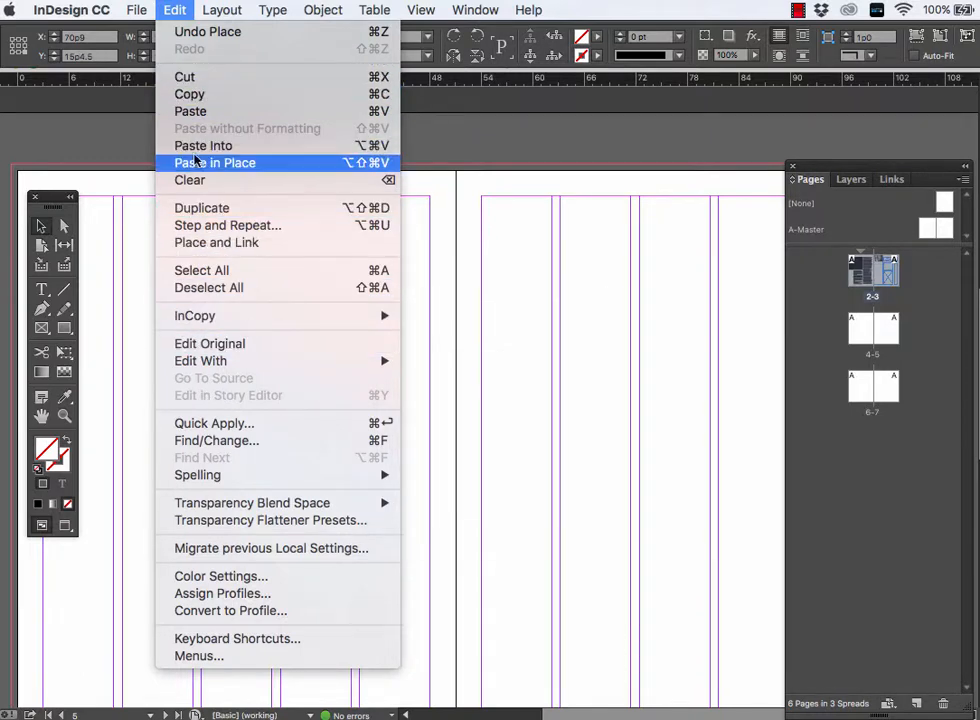
mouse_move(134, 10)
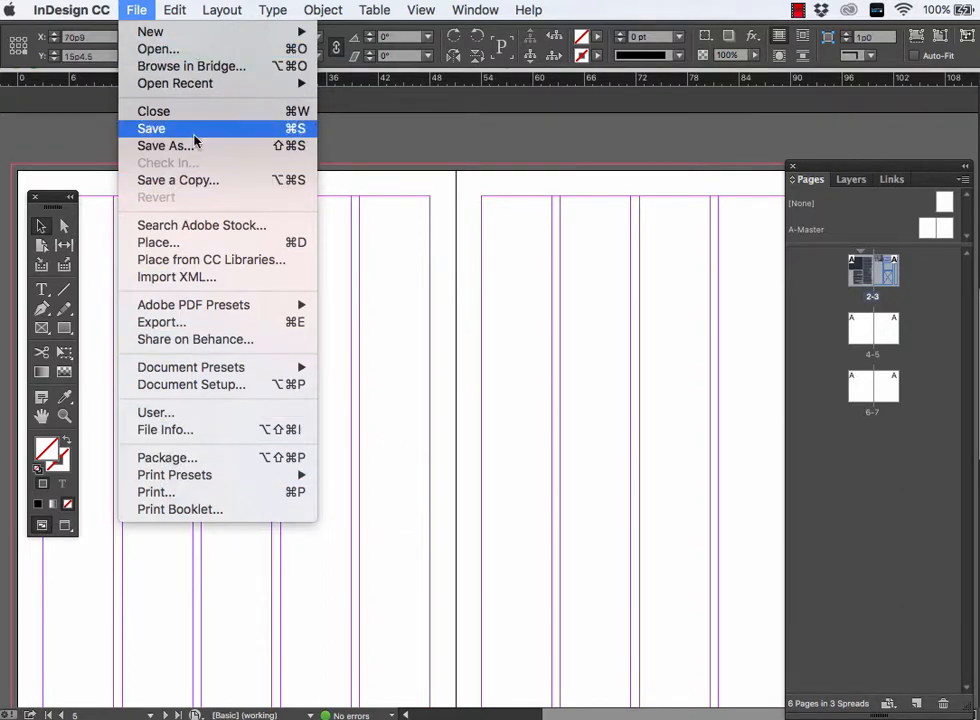
mouse_move(206, 368)
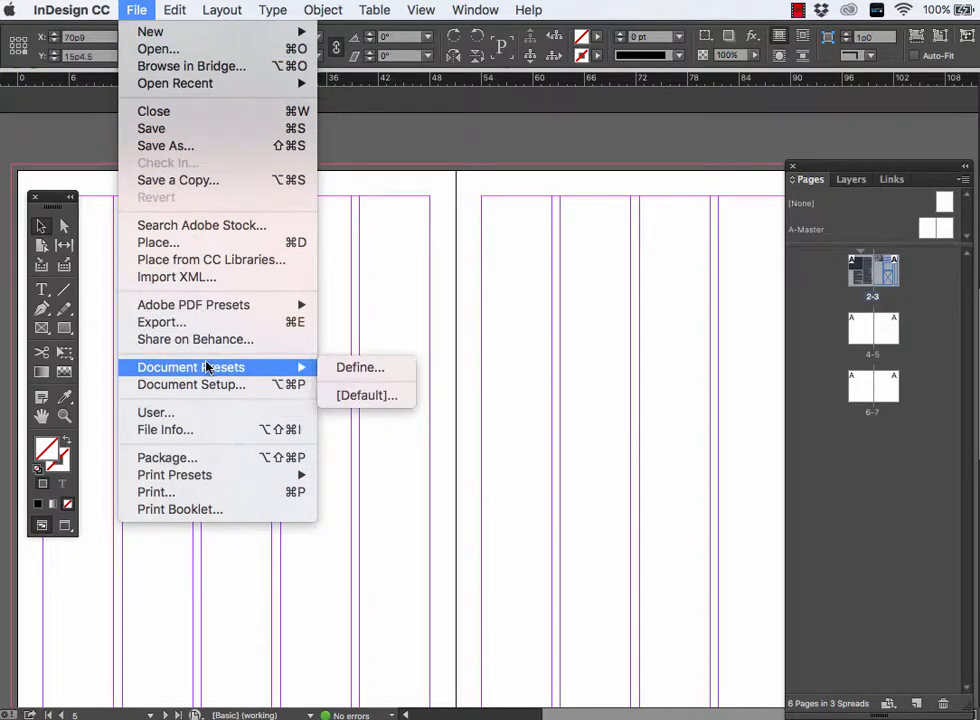
mouse_move(180, 9)
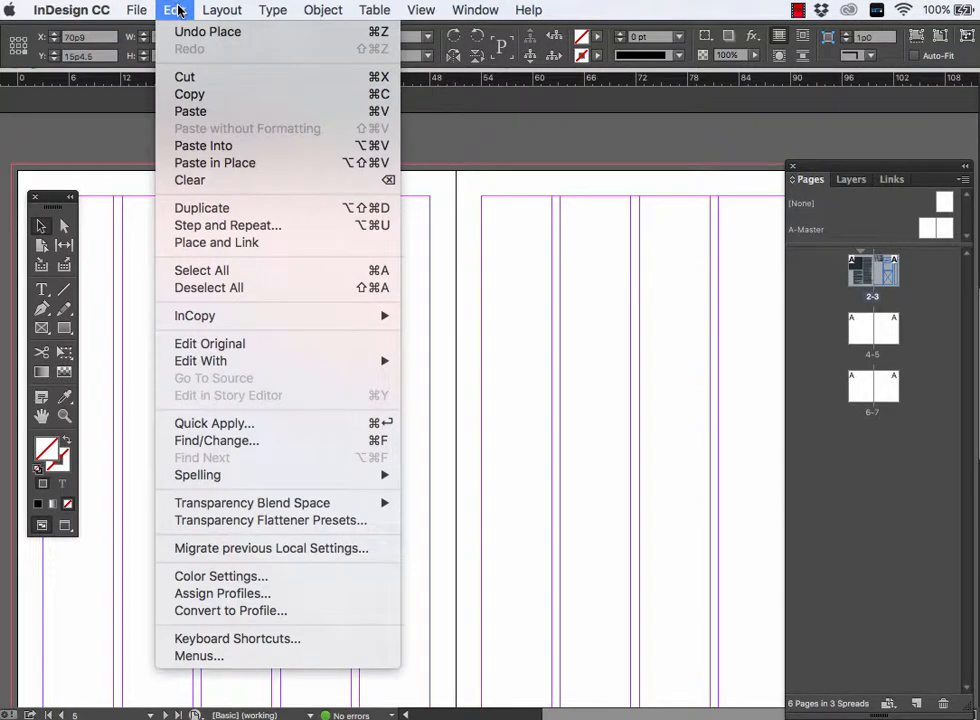
mouse_move(139, 10)
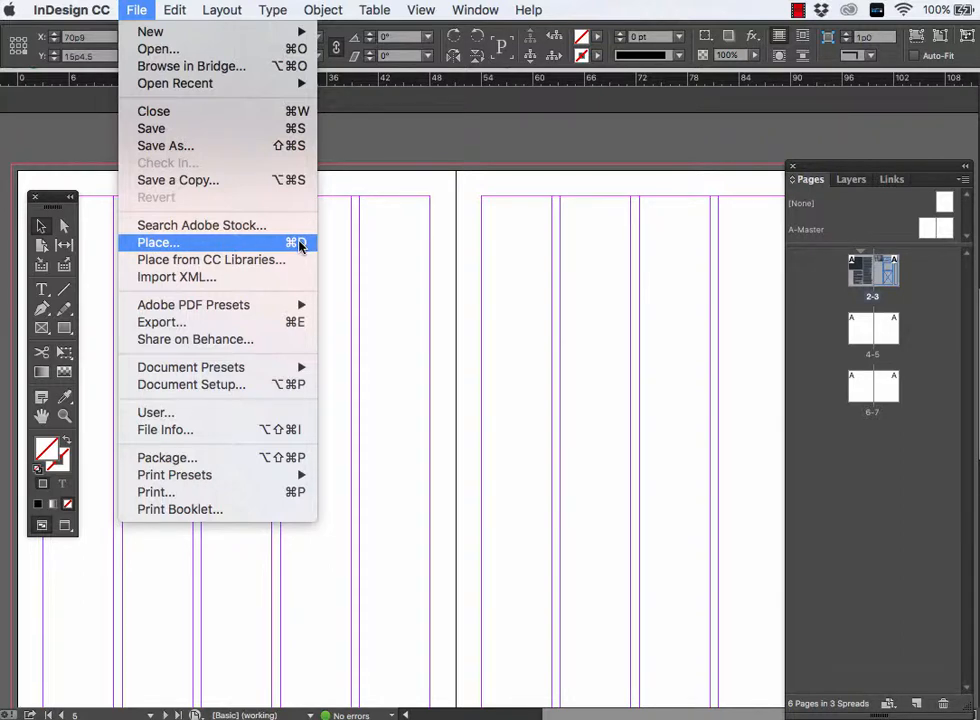
click(389, 249)
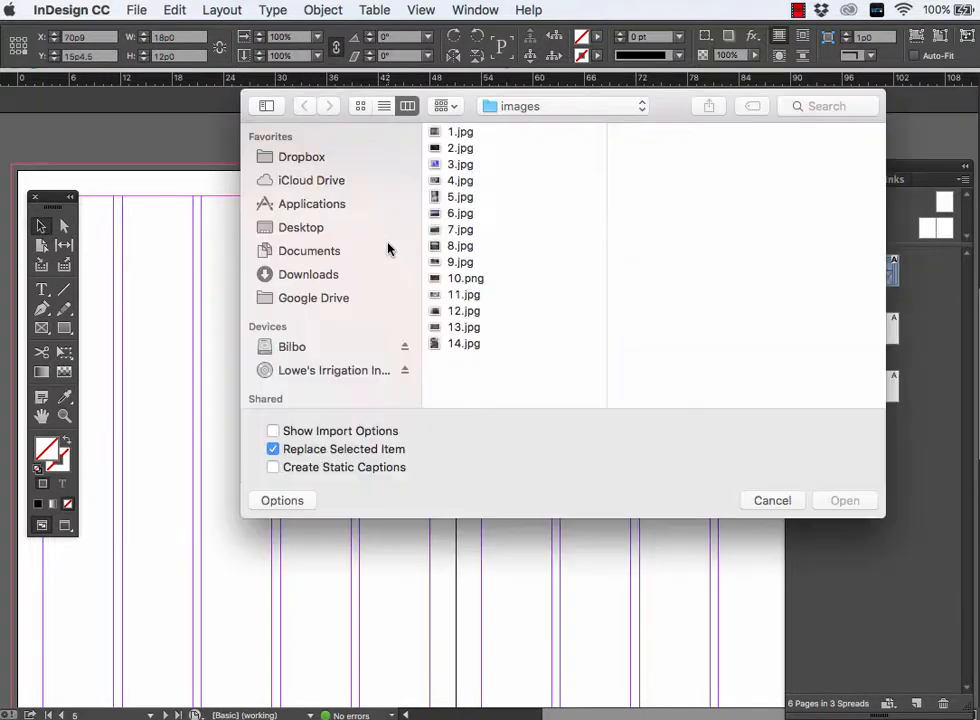
click(470, 132)
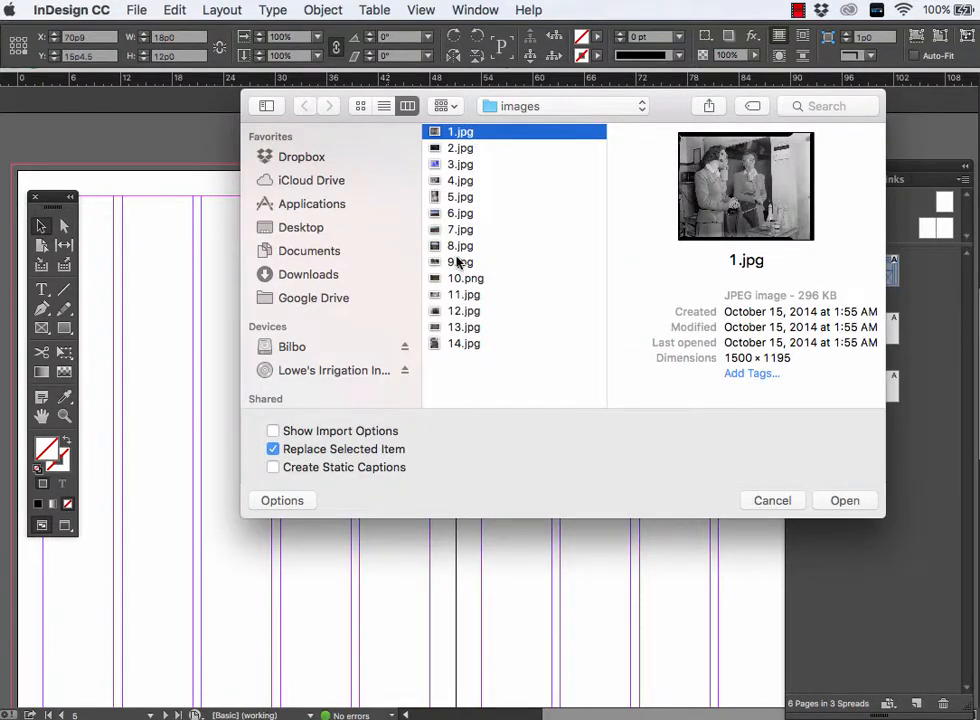
super+click(462, 246)
super+click(455, 327)
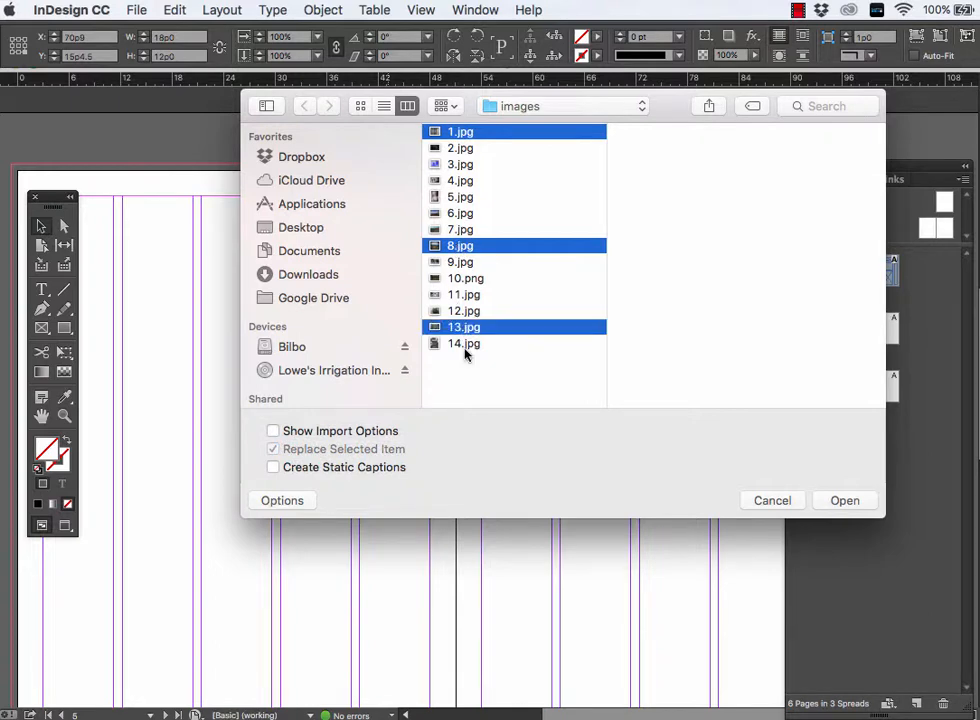
shift+click(465, 346)
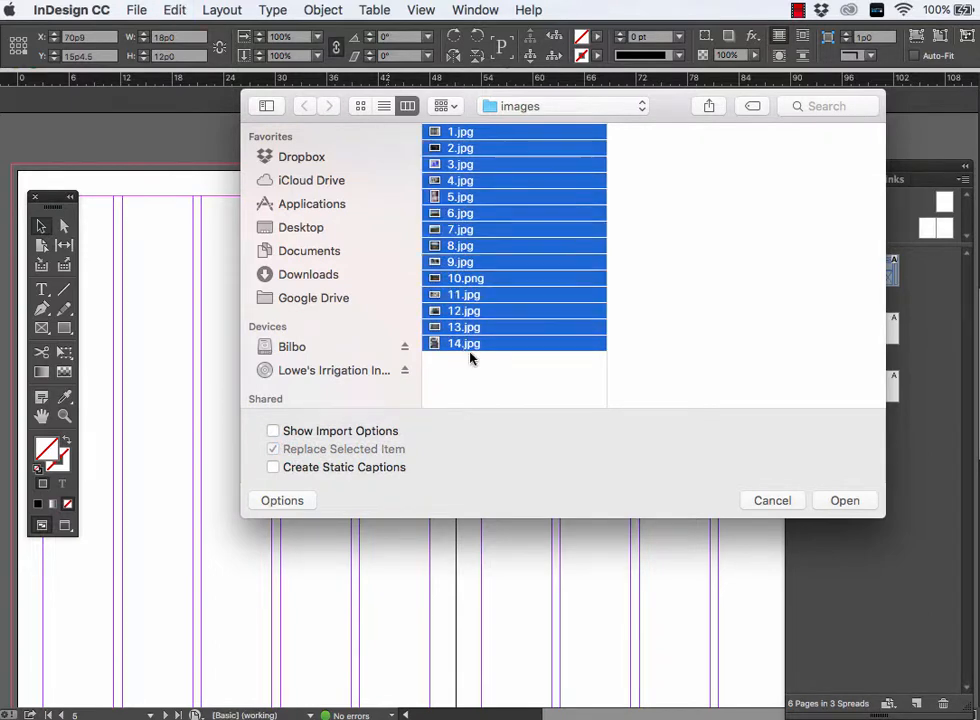
click(834, 500)
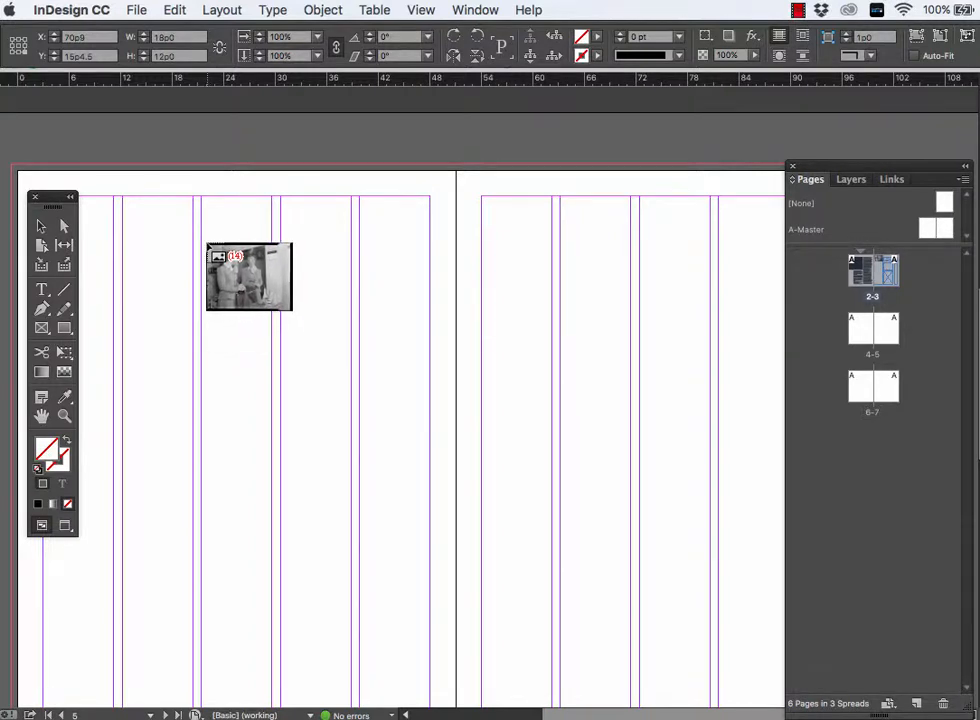
- Try placing the loaded images on pages 4–5, the first in a drawn frame and others at full size, and undo every placement
drag(204, 210, 457, 412)
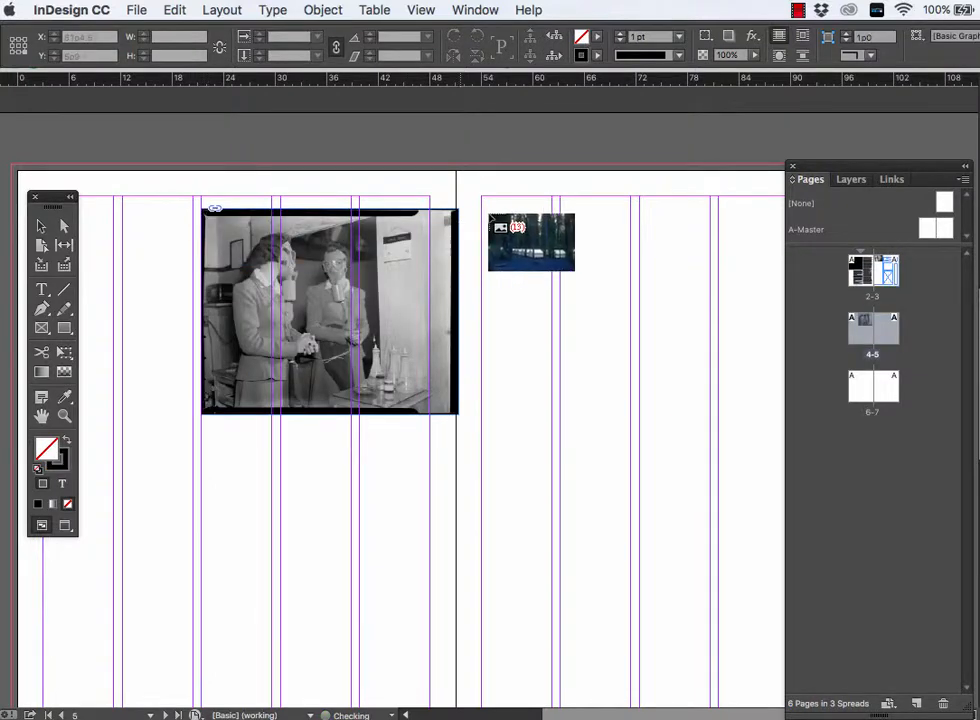
drag(497, 212, 498, 214)
click(446, 270)
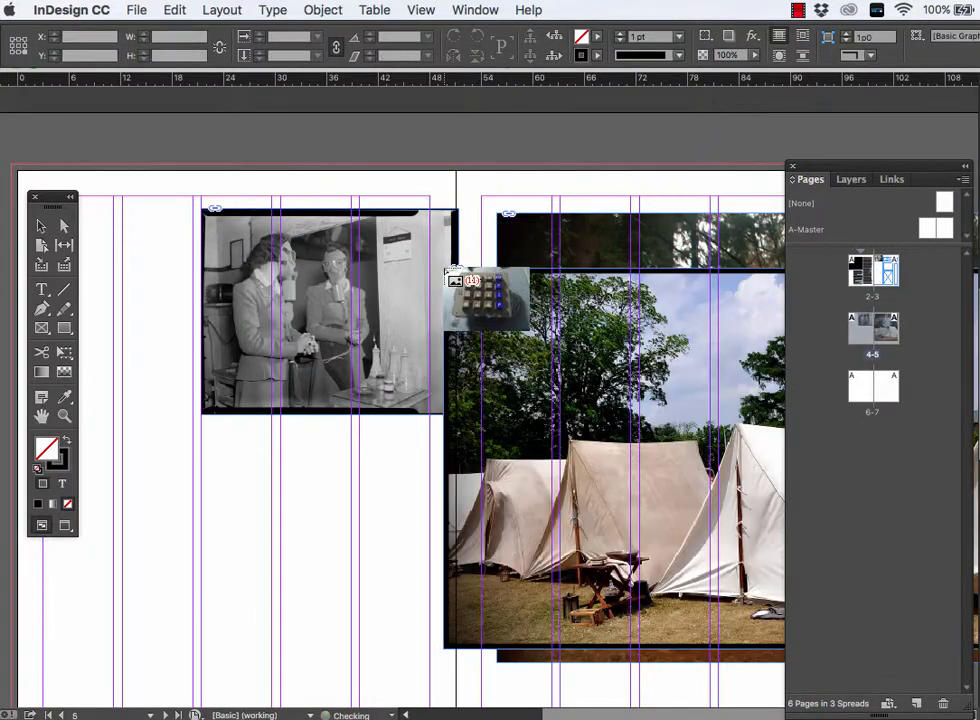
drag(354, 313, 355, 314)
click(262, 359)
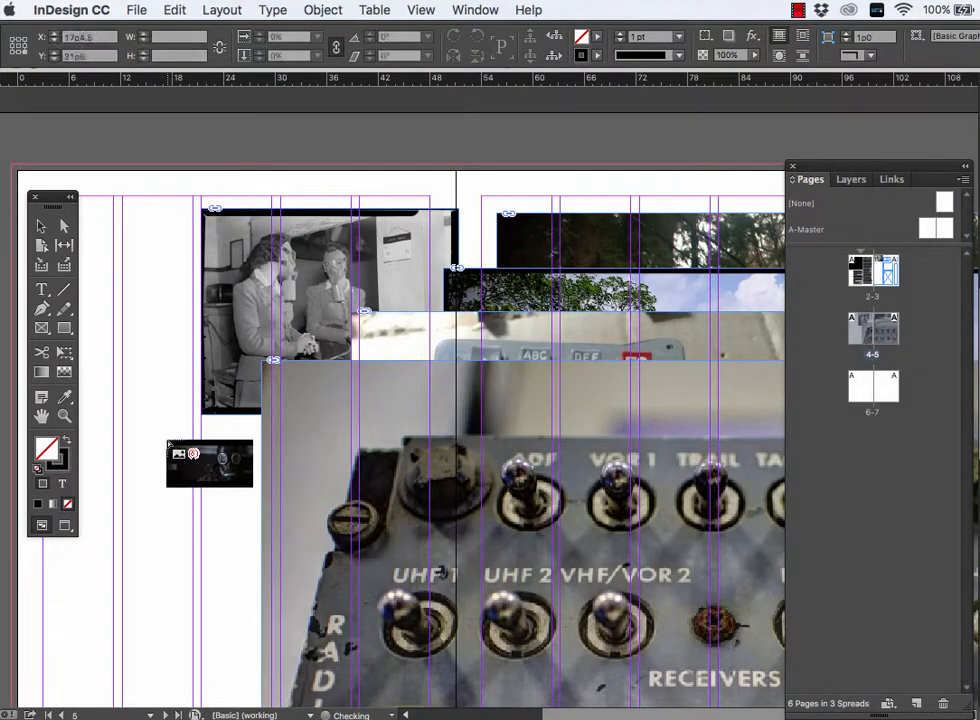
click(167, 441)
click(133, 295)
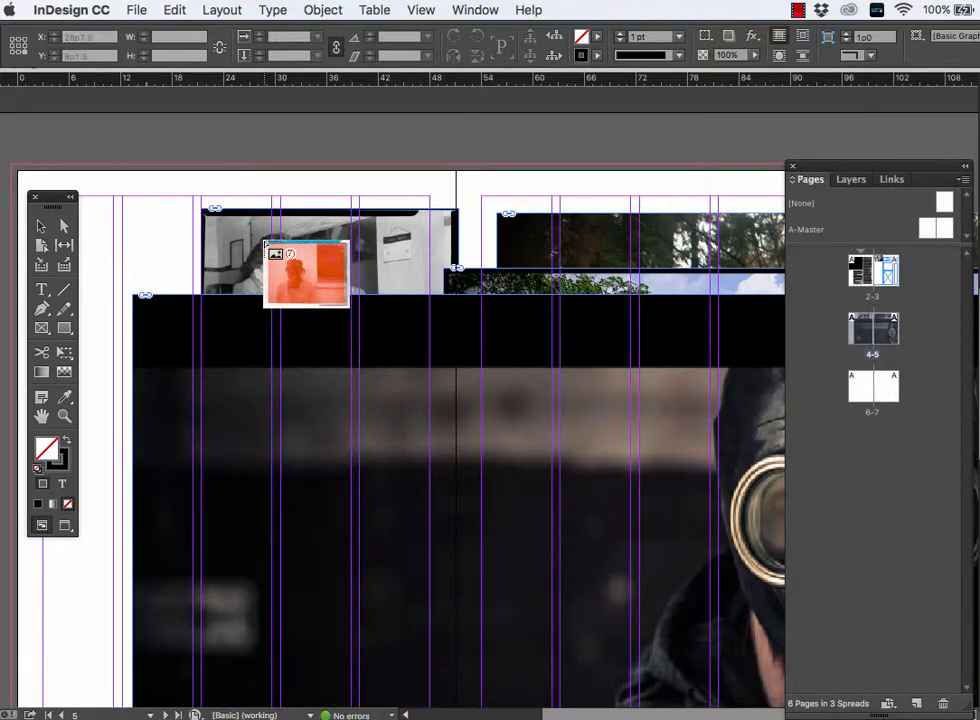
key(super+z)
key(super+z)
key(super+z)
key(super+z)
key(super+z)
key(super+z)
key(super+z)
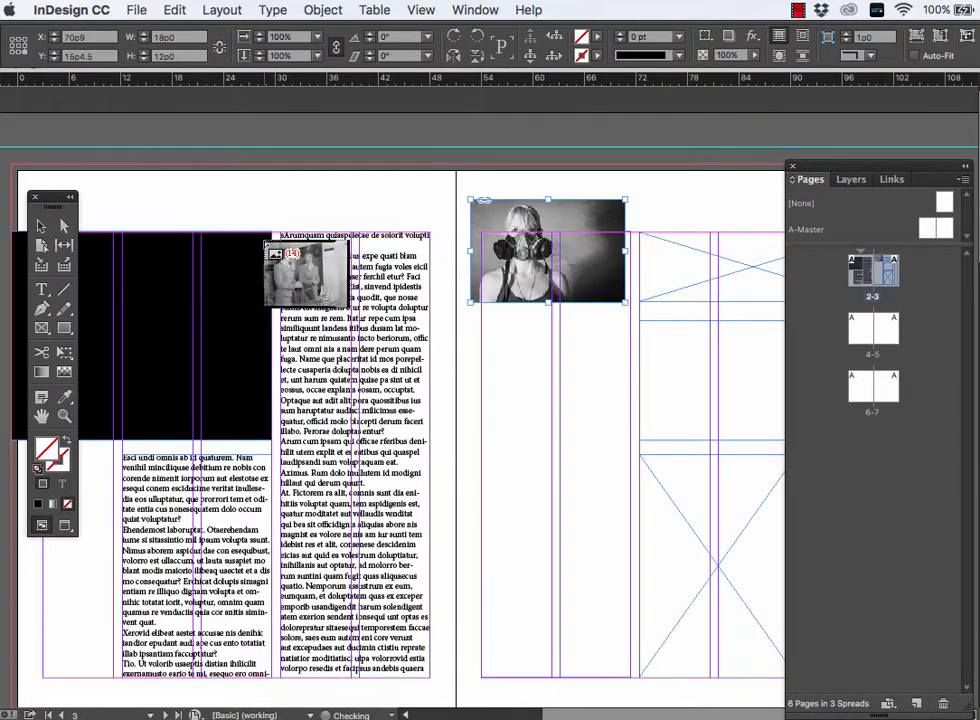
- Place the first six loaded images in small separate frames across pages 4–5, from the two women's photo to the stacked cases
scroll(360, 380, down, 10)
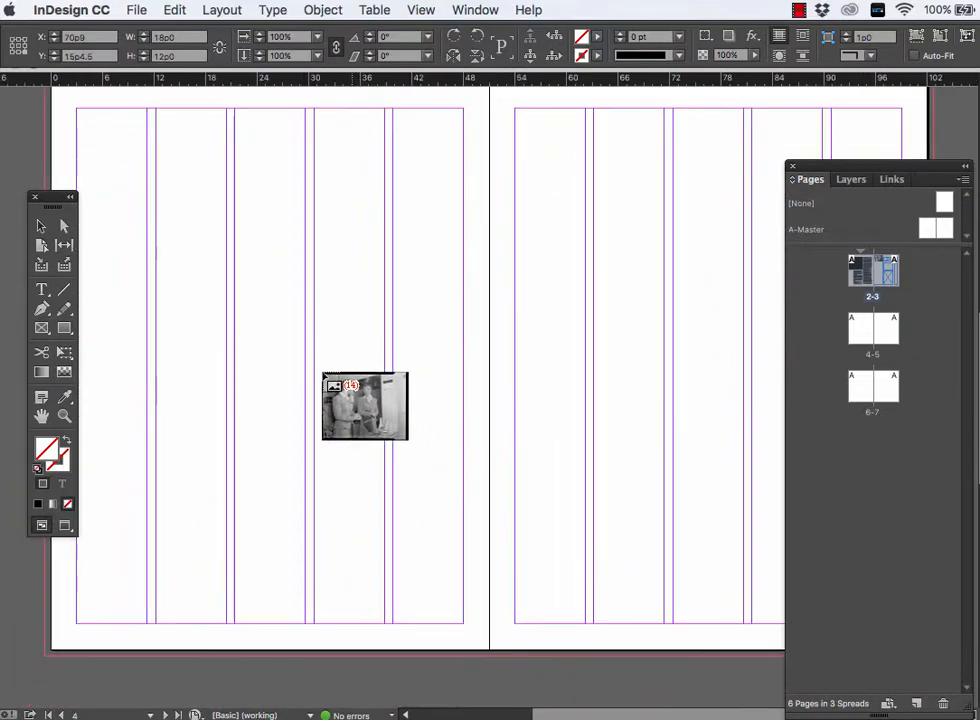
drag(118, 139, 216, 216)
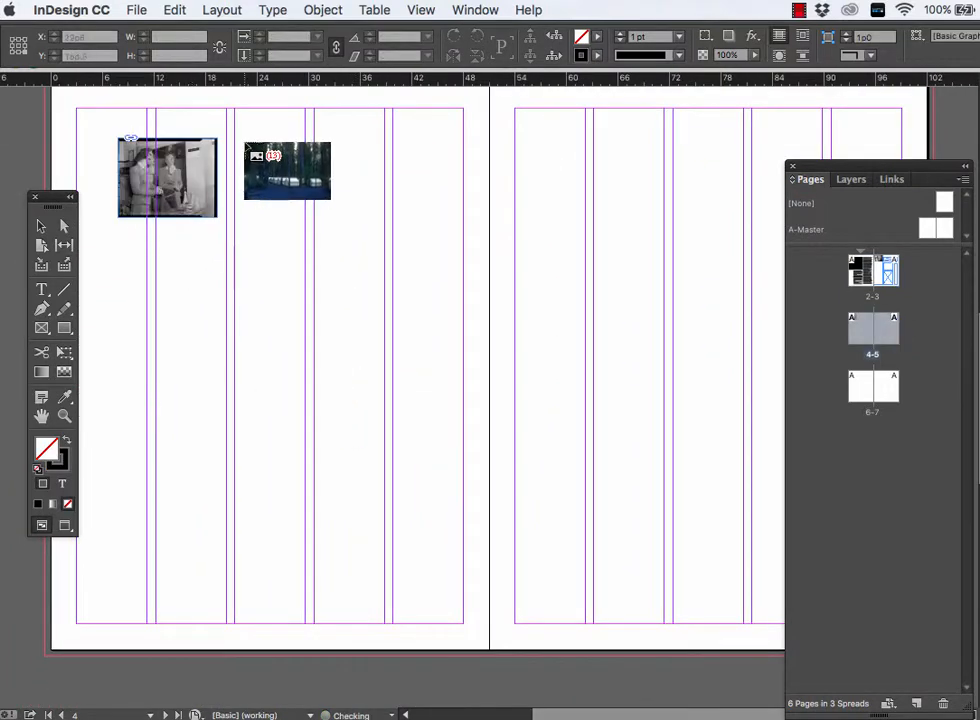
drag(245, 143, 370, 225)
drag(182, 284, 291, 344)
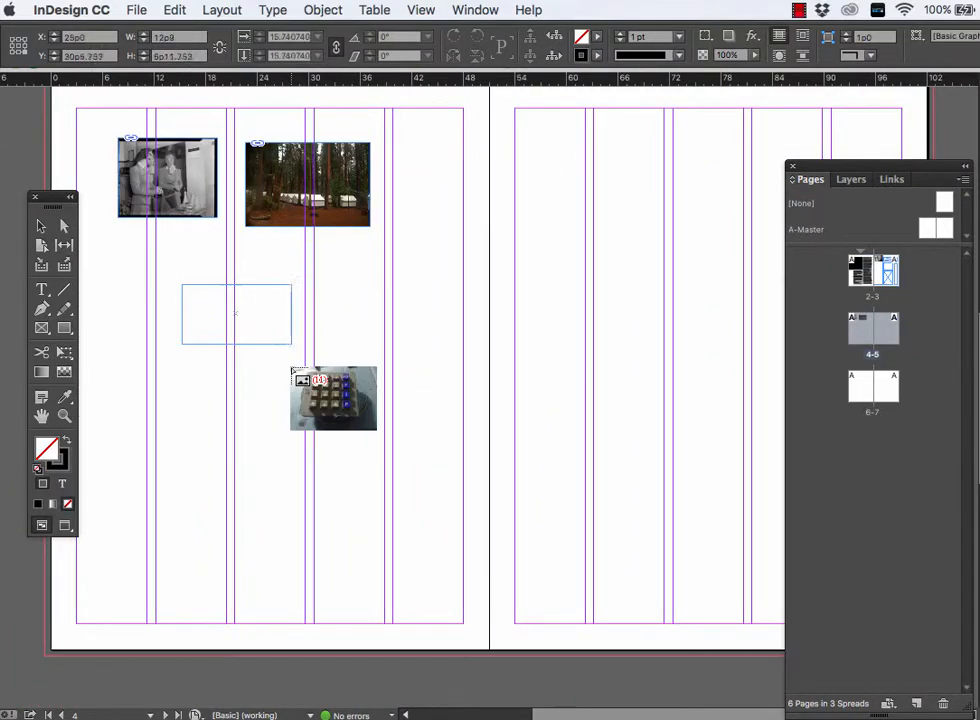
drag(374, 302, 489, 387)
drag(508, 183, 628, 257)
drag(537, 324, 663, 494)
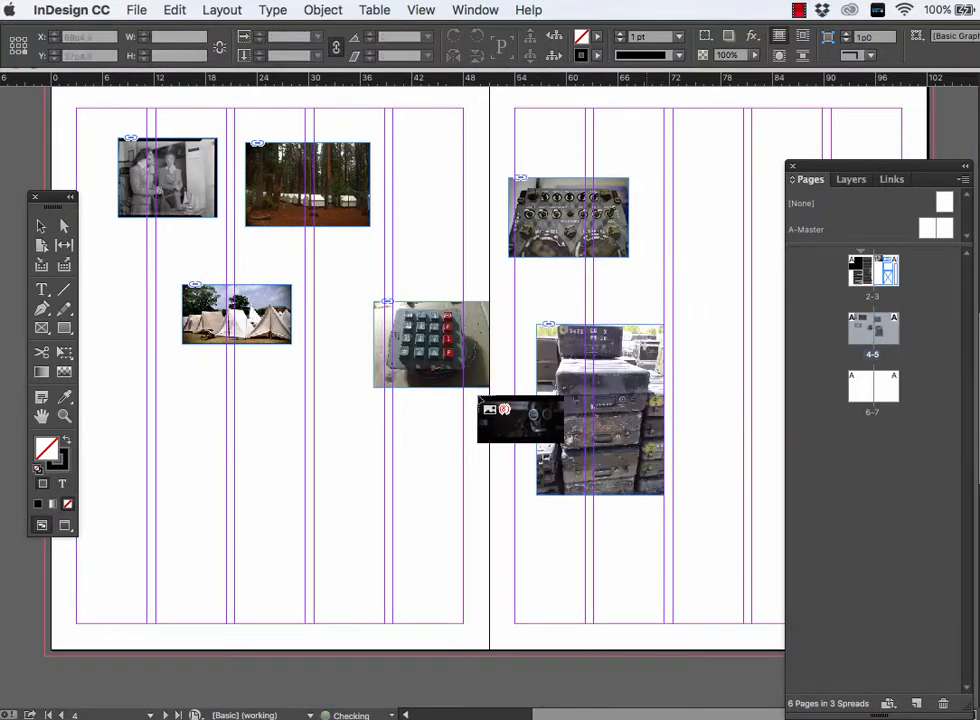
- Place the remaining eight images across pages 4–5, giving the rocky mountain photo a larger frame than the others
drag(317, 394, 418, 449)
drag(191, 427, 300, 512)
drag(411, 505, 514, 573)
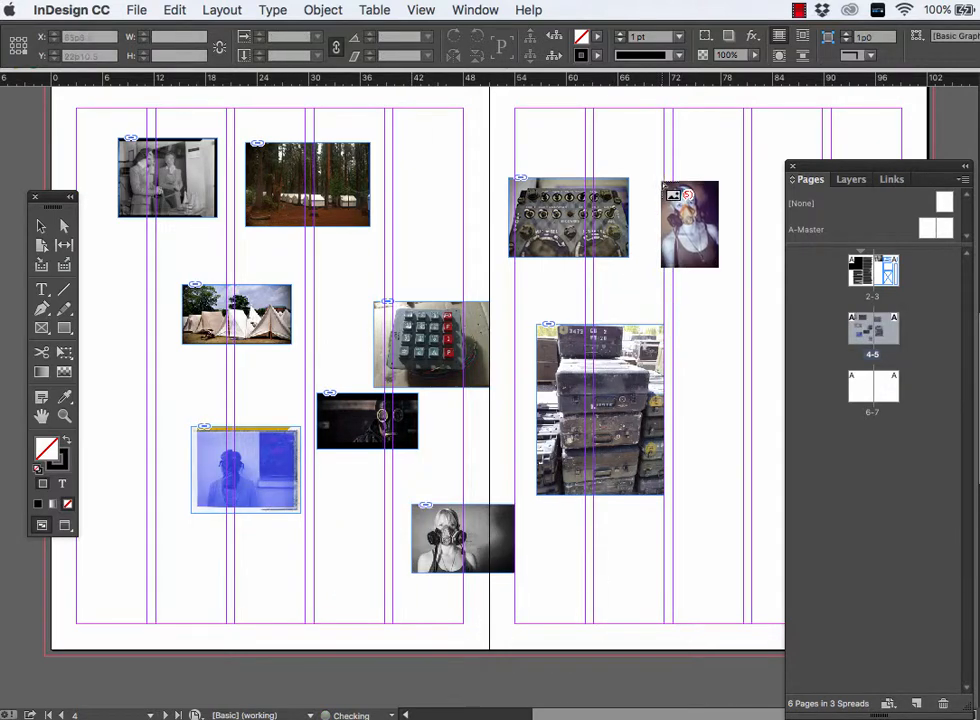
drag(656, 153, 708, 230)
drag(685, 339, 741, 392)
drag(388, 152, 489, 226)
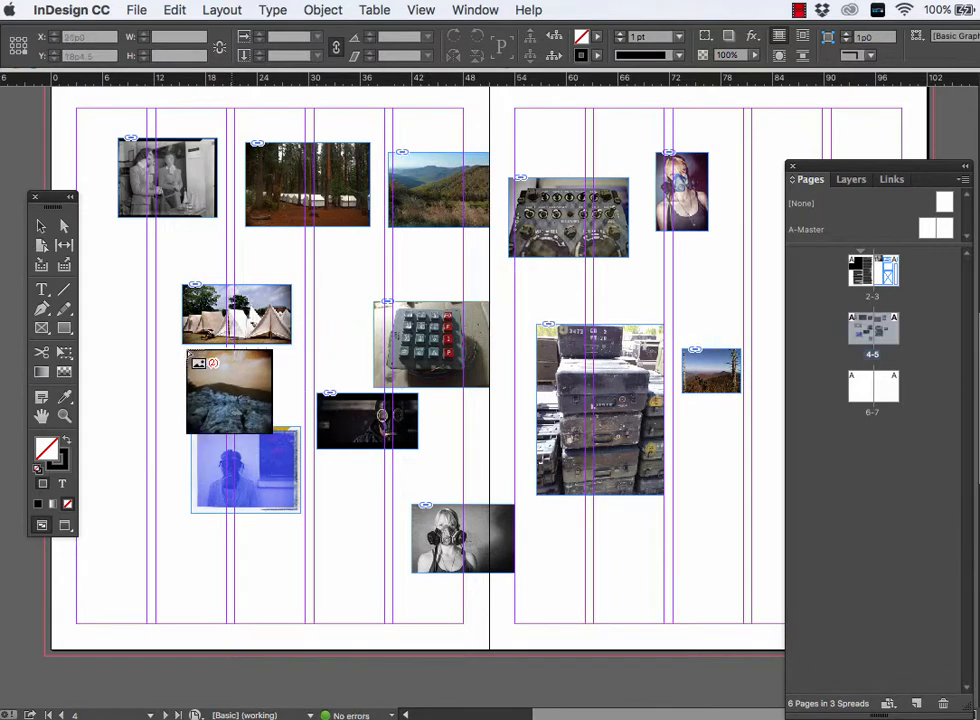
drag(118, 366, 300, 546)
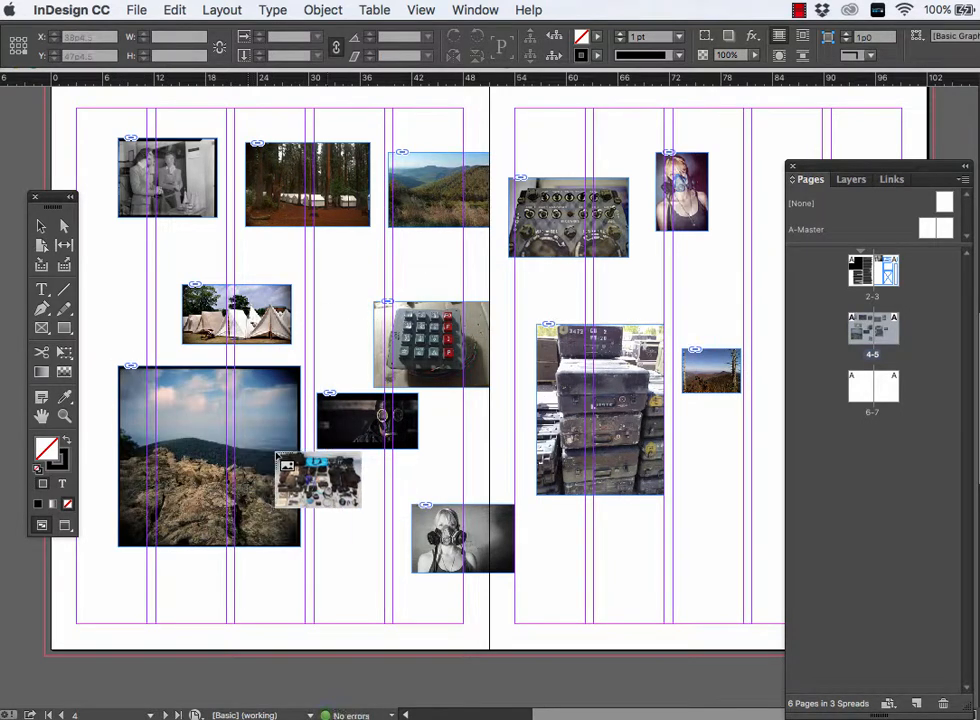
drag(301, 474, 389, 531)
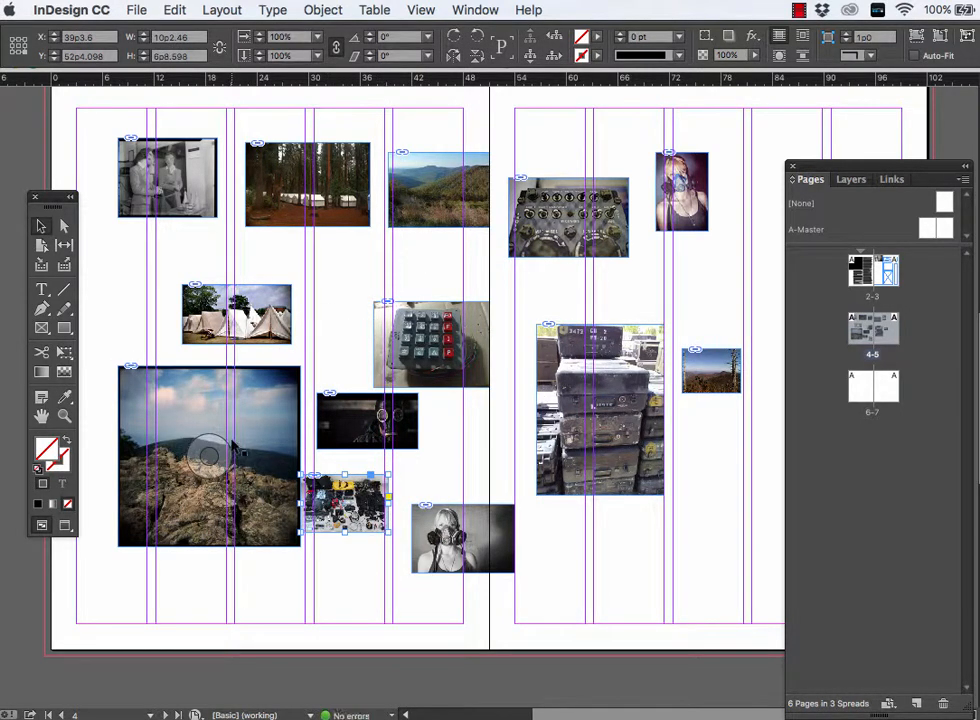
- Move the large mountain photo to page 4's lower-left corner and the blue portrait, black-and-white gas-mask portrait and two women's photo to page 5
drag(240, 421, 207, 530)
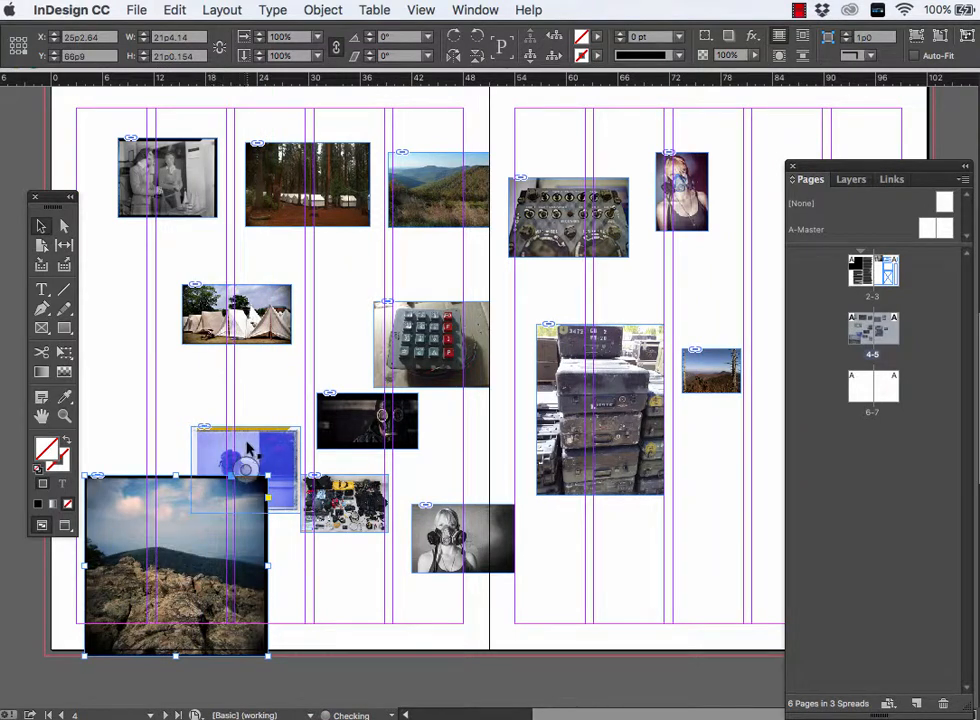
drag(248, 452, 223, 402)
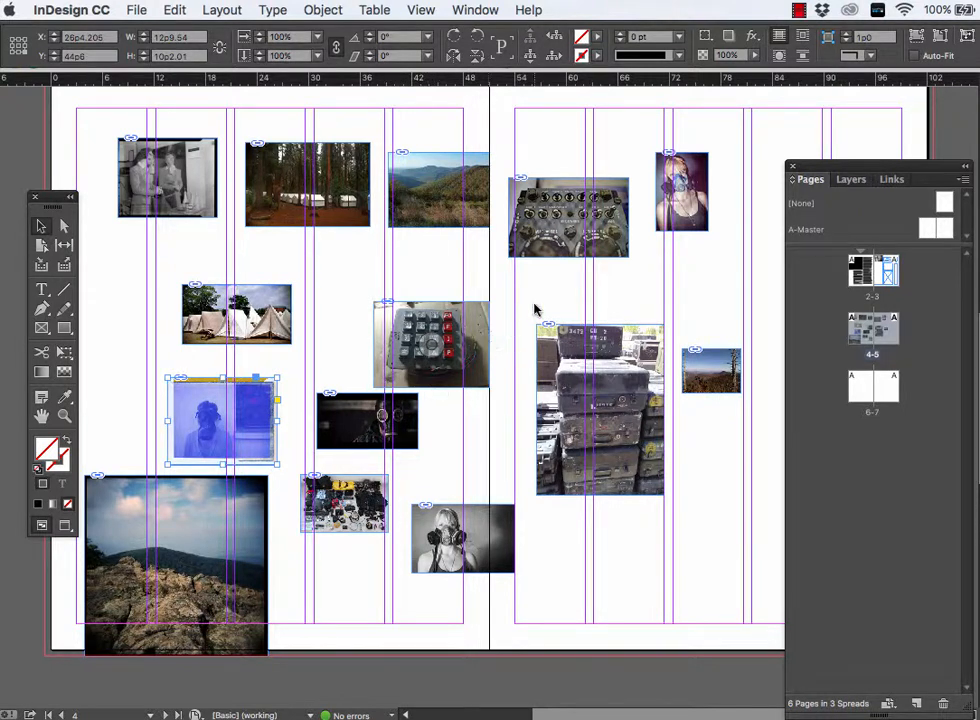
drag(476, 528, 666, 261)
drag(254, 409, 722, 110)
drag(641, 265, 641, 283)
drag(158, 165, 591, 164)
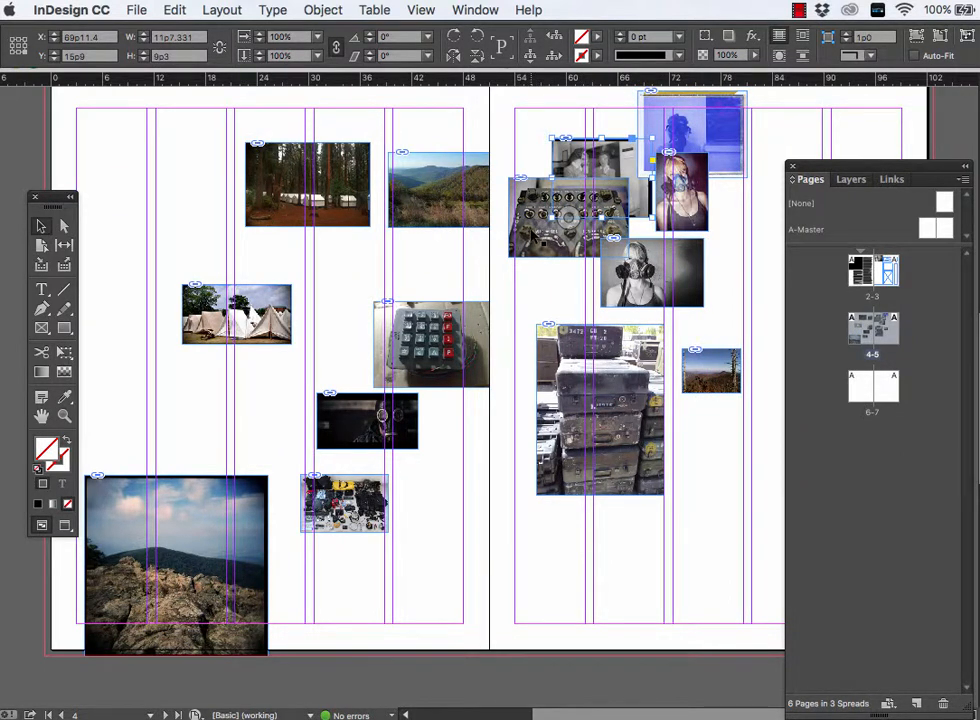
- Move the control-panel photo to page 4, reposition page 5's small landscape and gas-mask portrait, and shift the stacked cases down inside their frame
drag(535, 234, 317, 324)
drag(589, 420, 567, 500)
drag(726, 366, 728, 411)
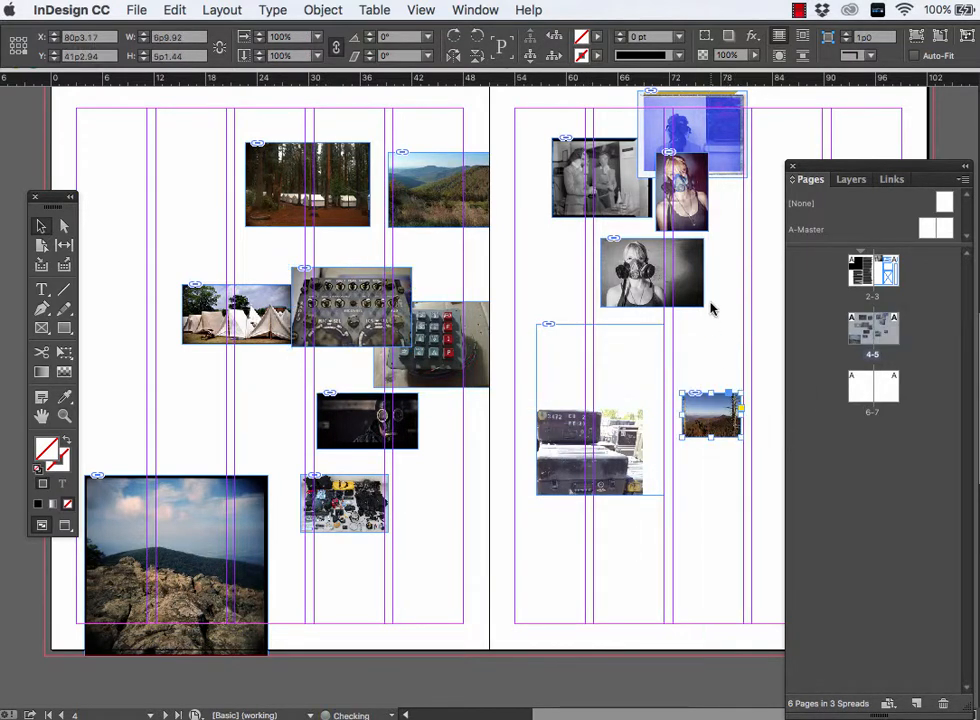
drag(686, 280, 637, 334)
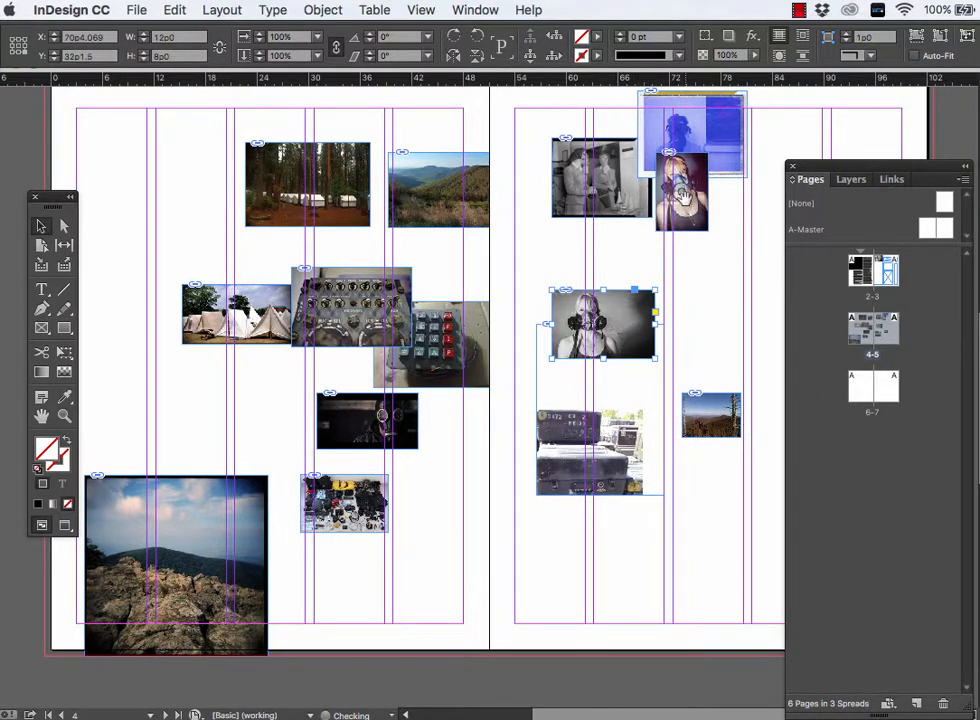
- Try repositioning the colour gas-mask portrait and the dark gas-mask photo, and undo both changes
drag(682, 195, 693, 265)
drag(345, 419, 556, 252)
key(ctrl+z)
key(ctrl+z)
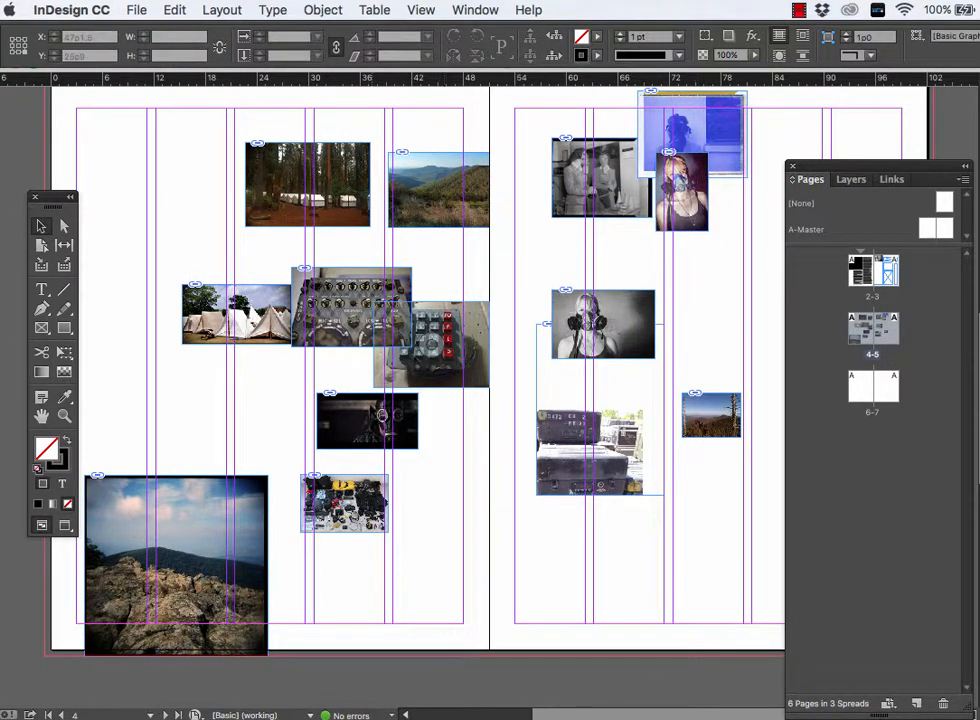
- Move the dark gas-mask photo to page 5 between the two black-and-white photos, and arrange the colour gas-mask and blue portraits beside them
drag(356, 421, 596, 257)
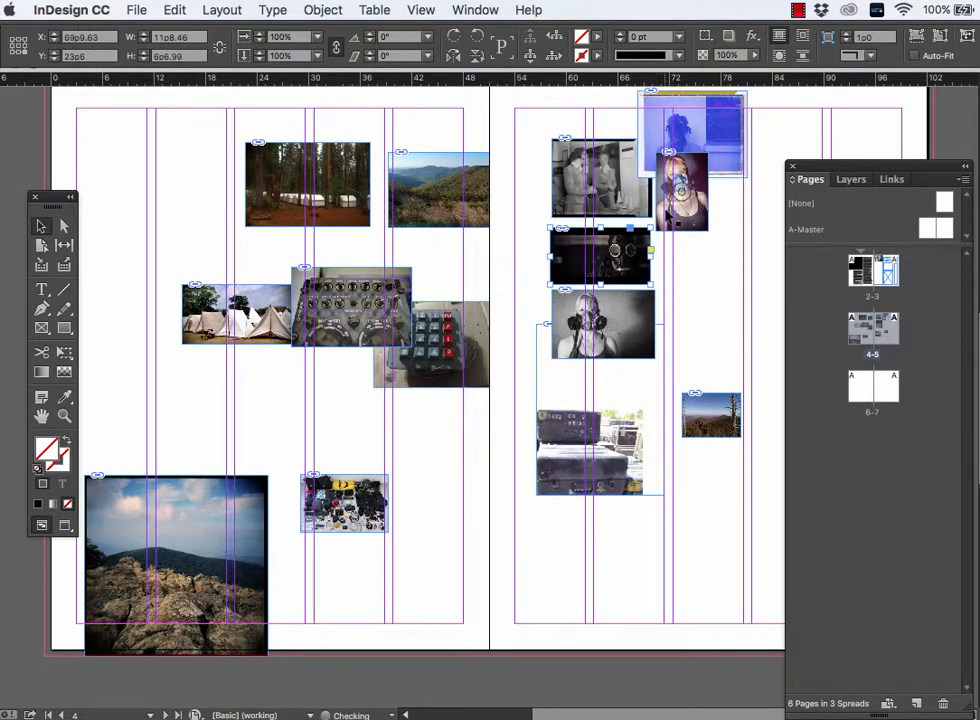
click(686, 204)
click(686, 204)
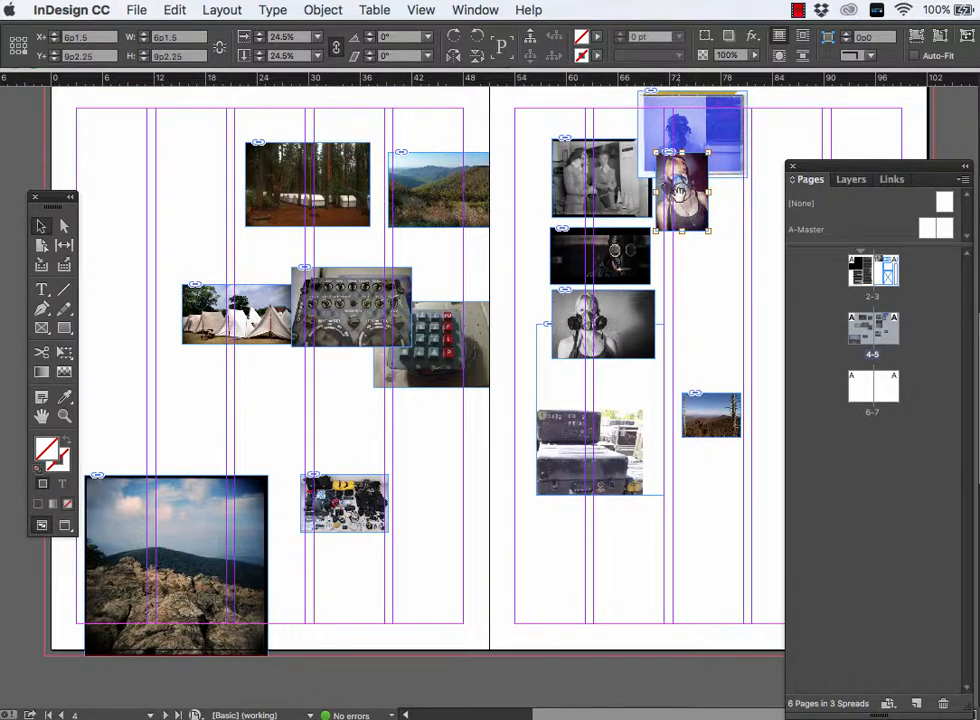
drag(671, 197, 684, 176)
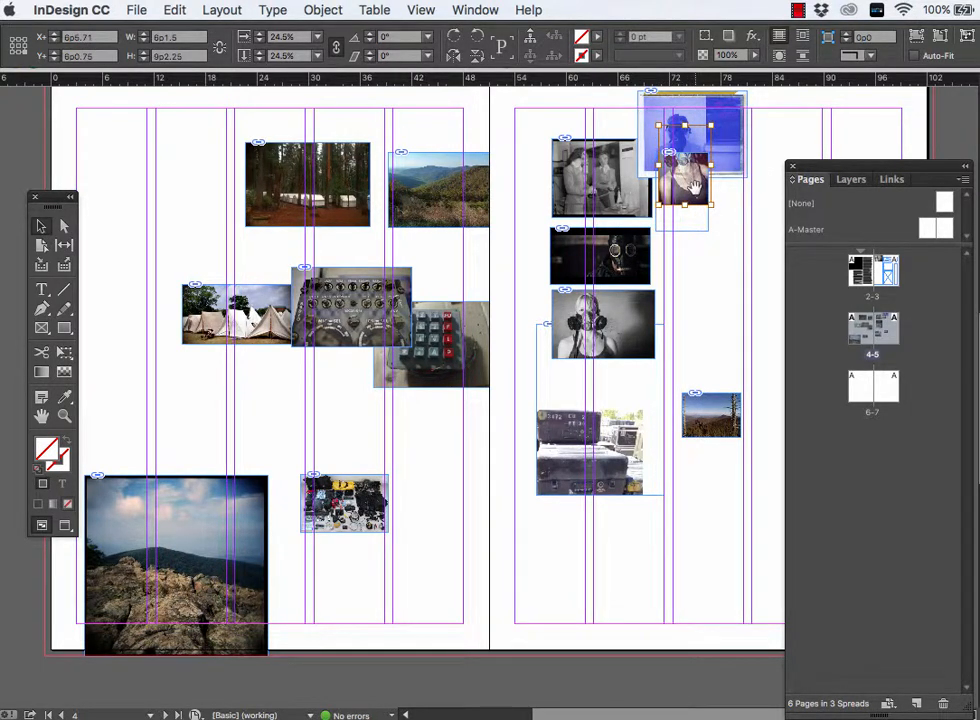
click(708, 273)
drag(699, 220, 707, 325)
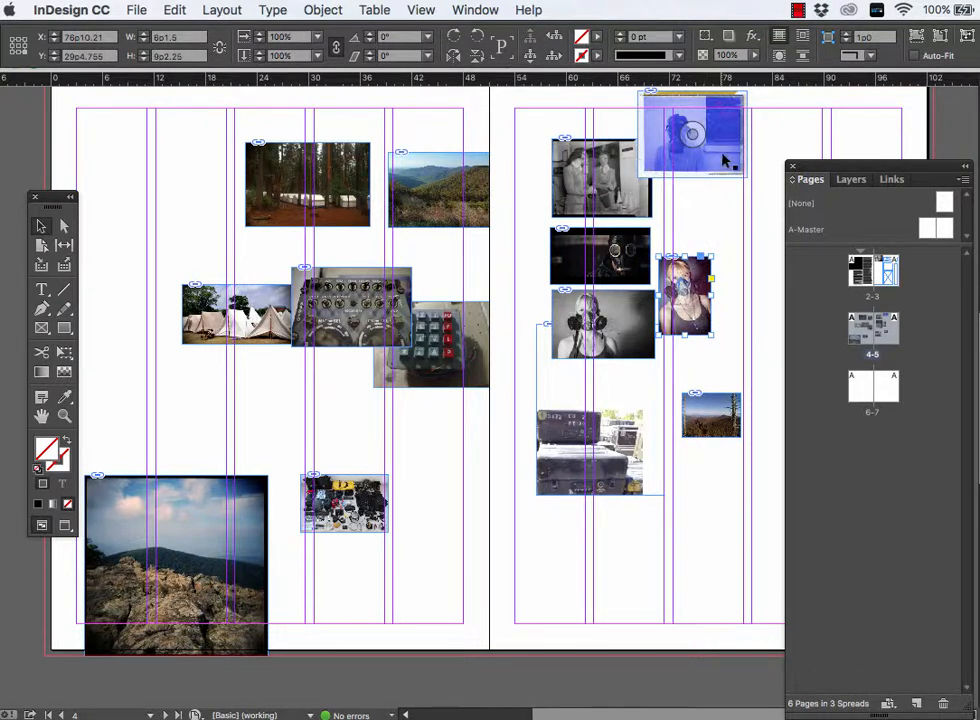
drag(725, 160, 720, 212)
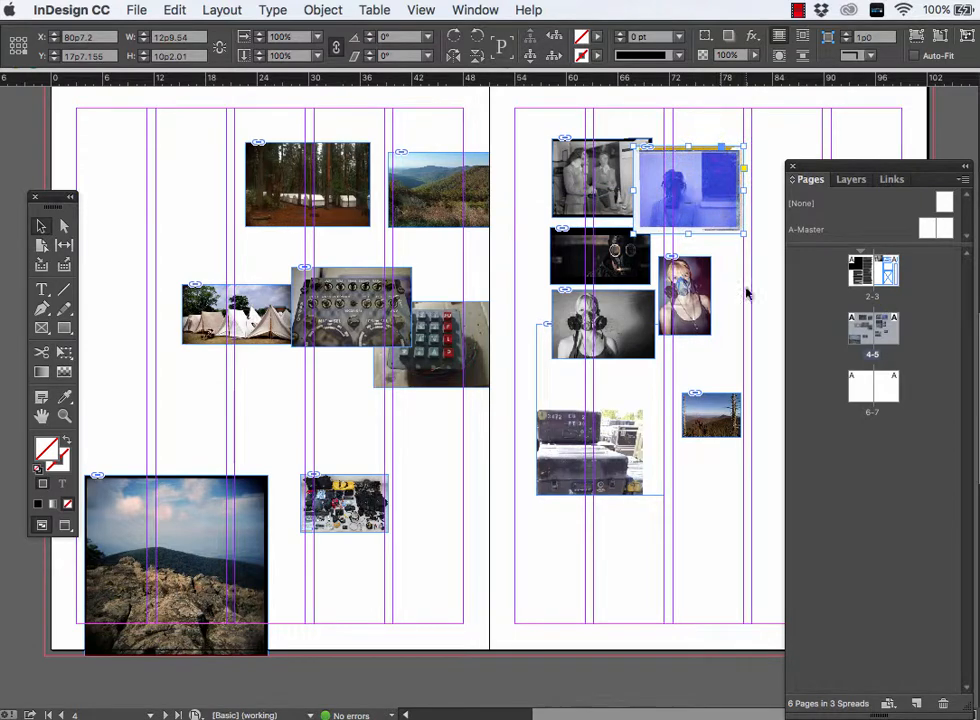
click(605, 256)
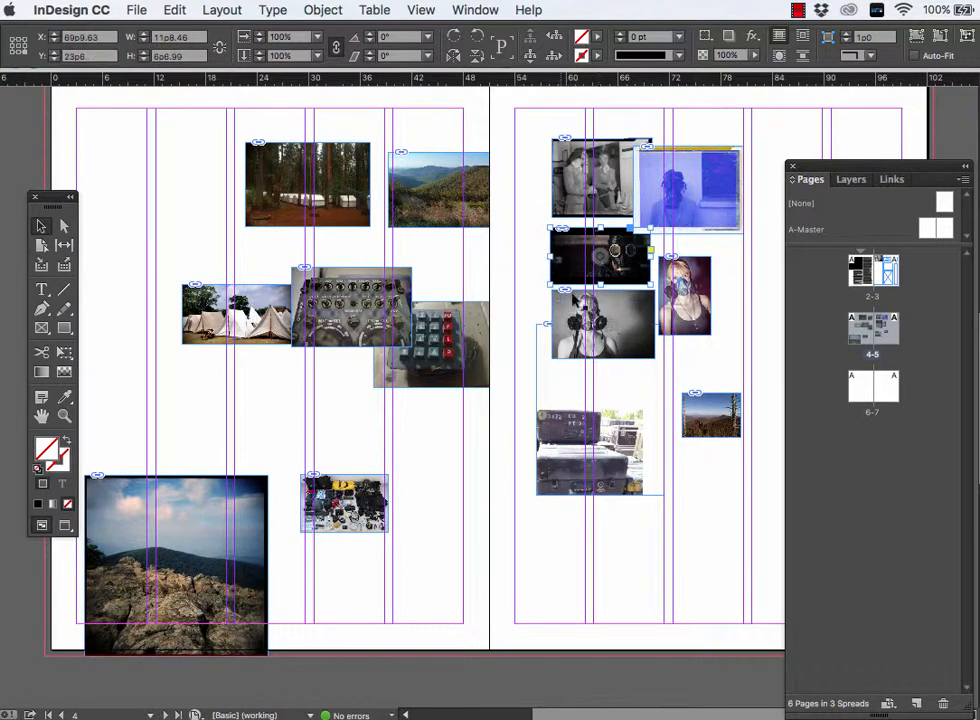
- Crop the left side of page 5's dark gas-mask photo to the column guide, making its frame about 6p7 wide
key(super+equal)
key(super+equal)
key(super+equal)
key(super+equal)
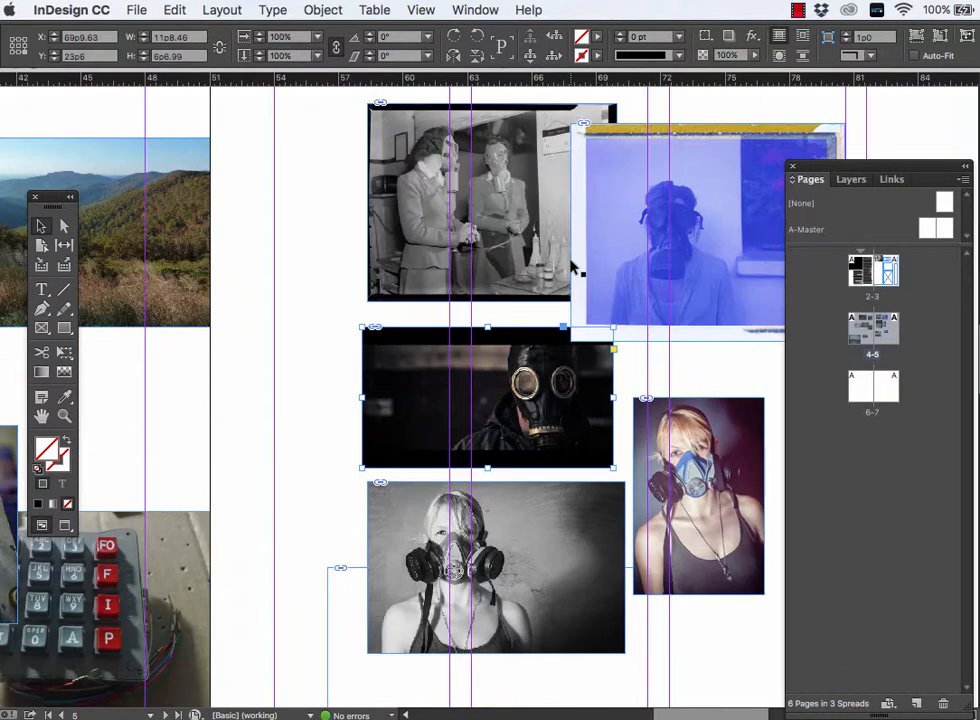
scroll(562, 352, right, 5)
scroll(562, 352, down, 3)
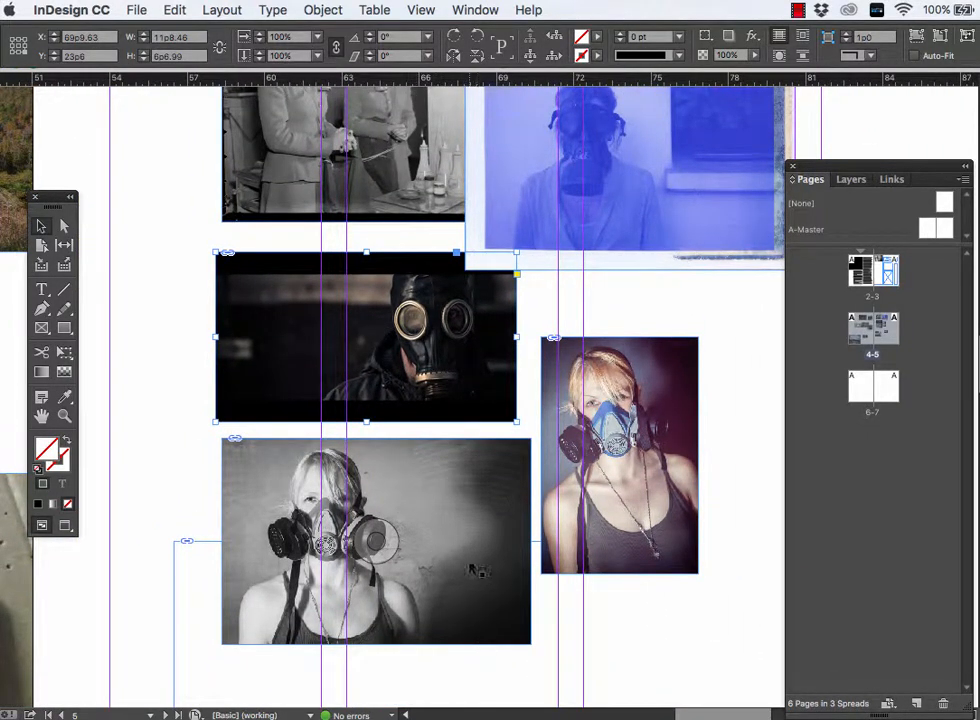
scroll(307, 412, up, 3)
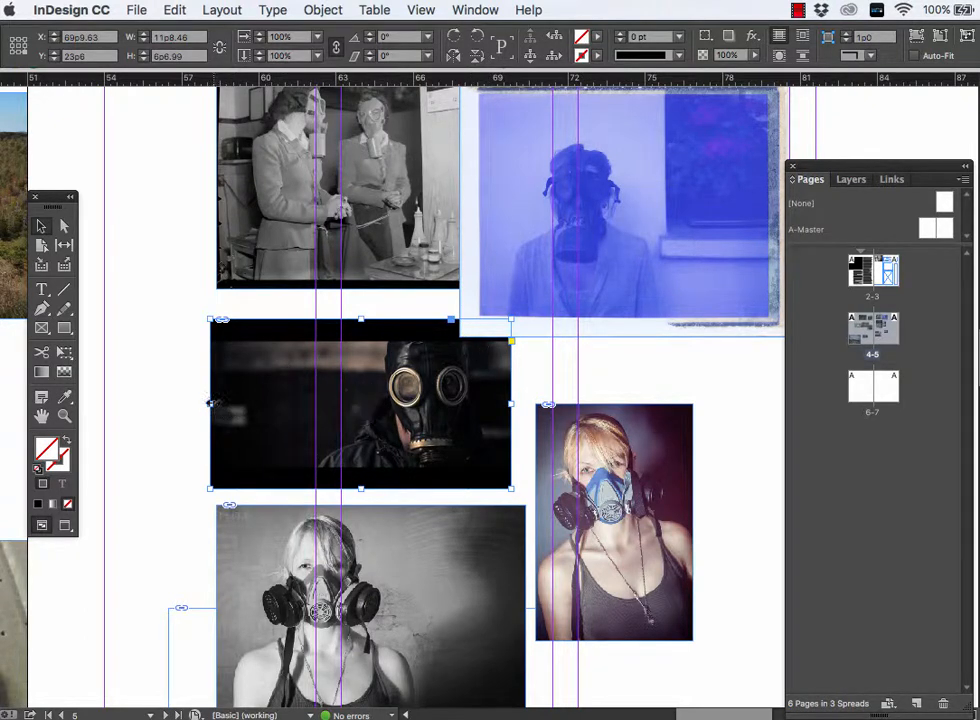
drag(208, 402, 341, 402)
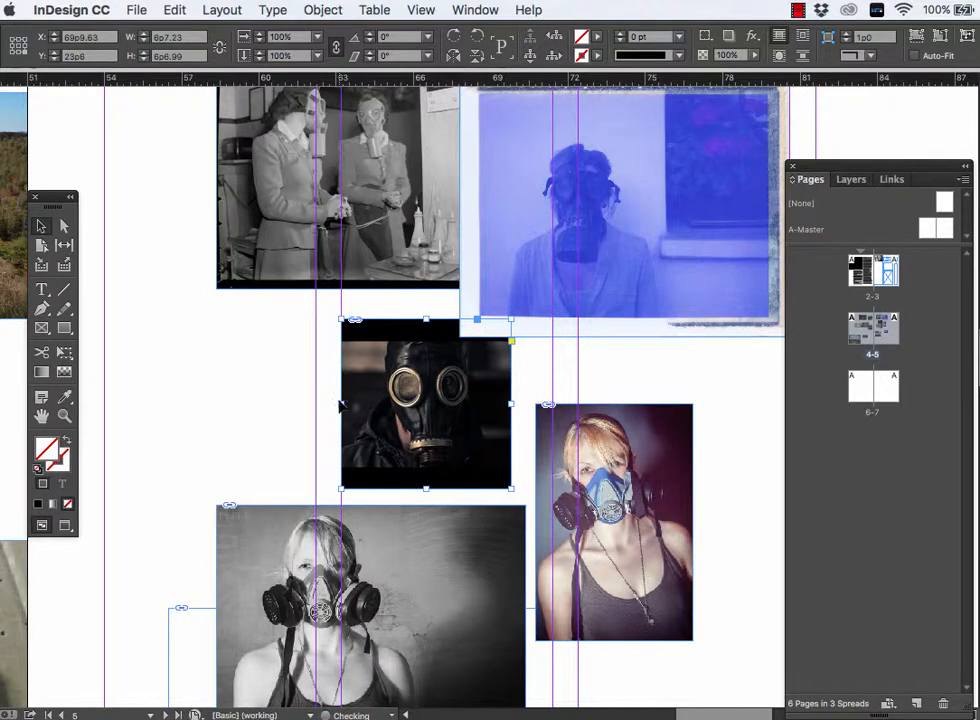
click(276, 394)
- Crop the blue portrait's borders away on page 5, making its frame about 8p2 wide and 6p3 high
click(600, 208)
scroll(620, 205, up, 4)
scroll(620, 205, right, 1)
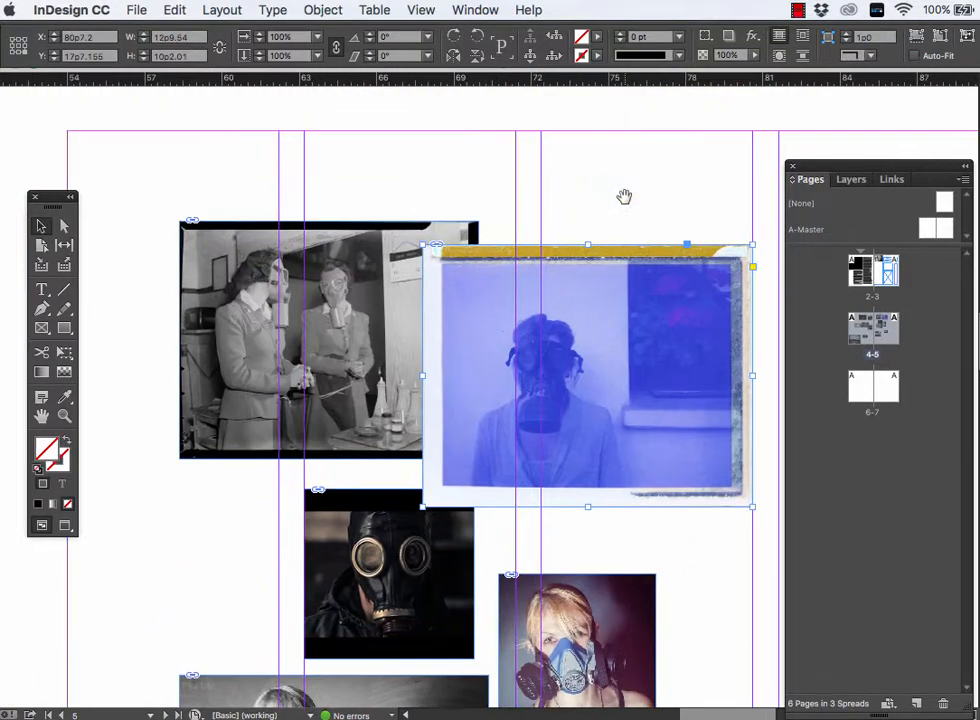
drag(750, 242, 603, 298)
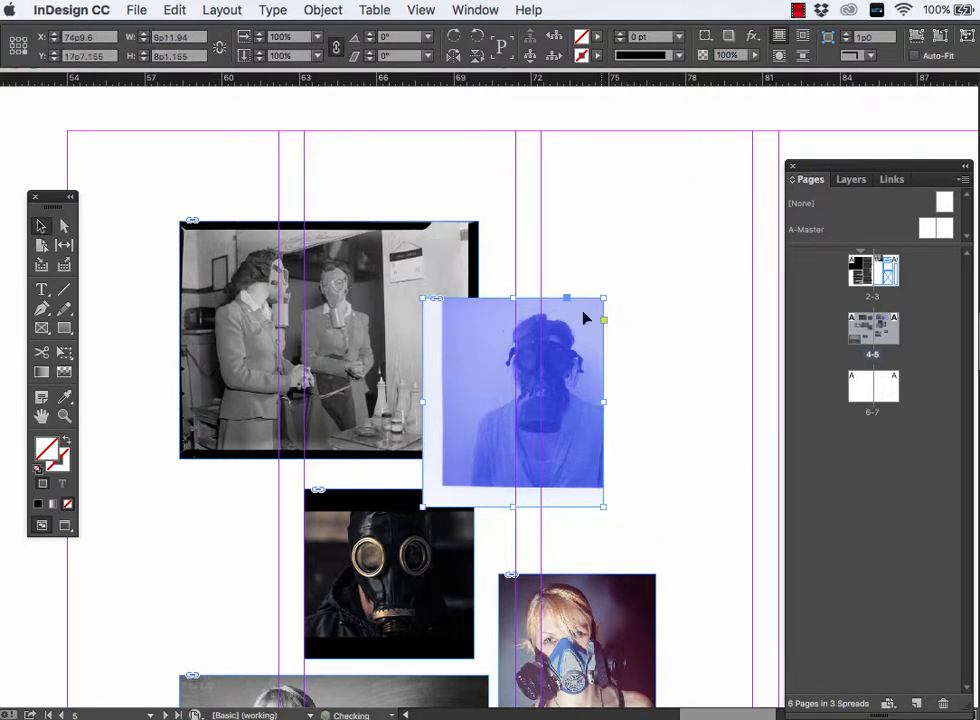
drag(423, 506, 488, 458)
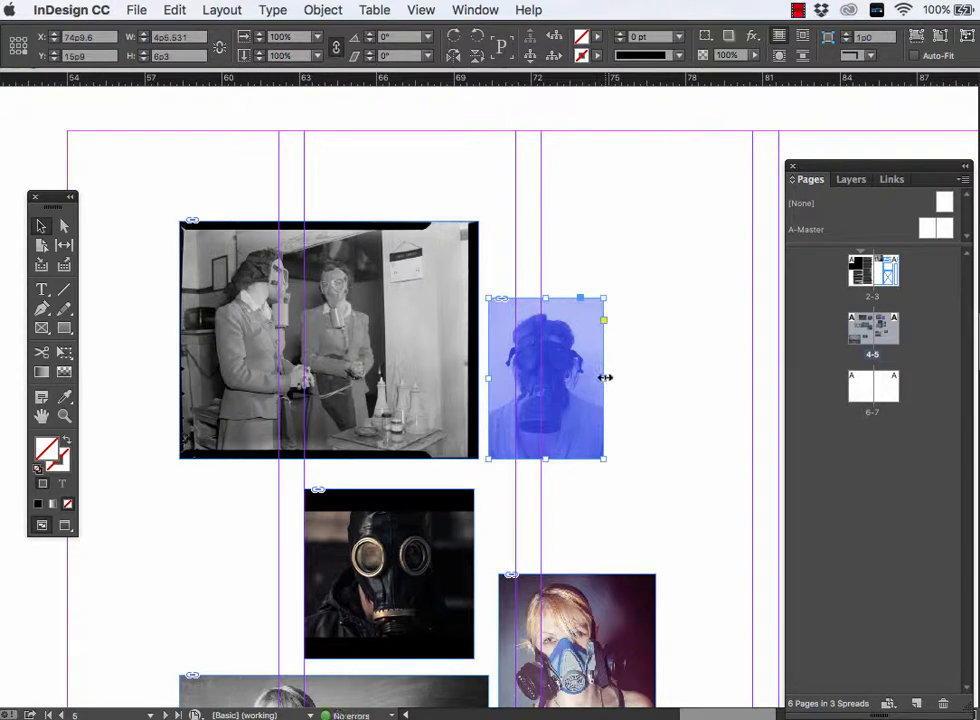
drag(603, 378, 699, 377)
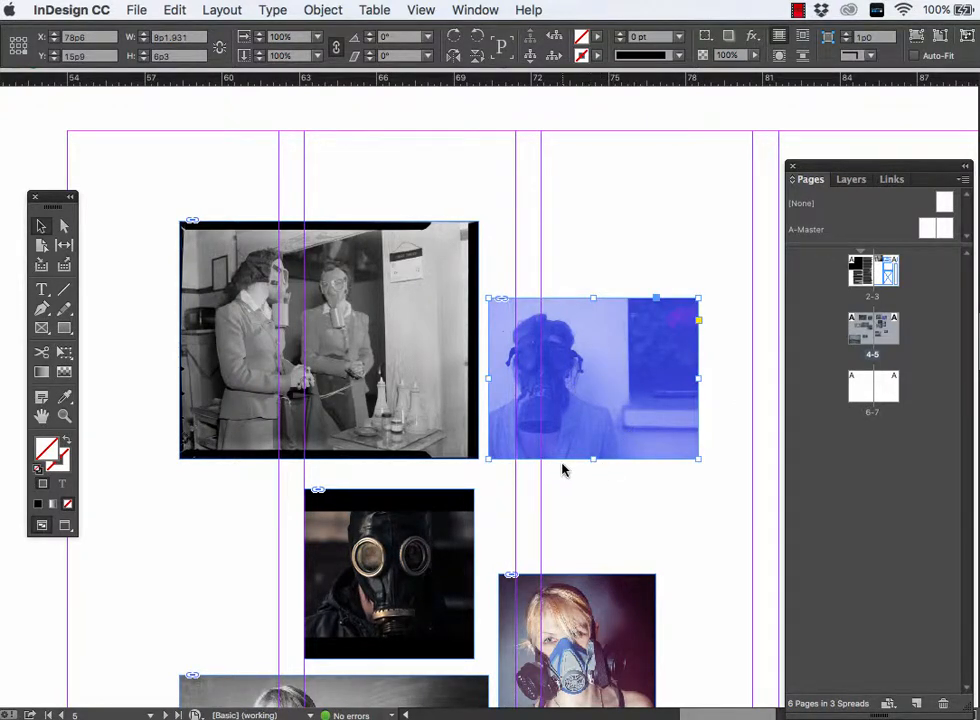
scroll(564, 466, down, 1)
- Crop the two women's photo to about 7p2 by 6p11, removing its black borders, and move it toward page 5's upper-left corner
click(433, 346)
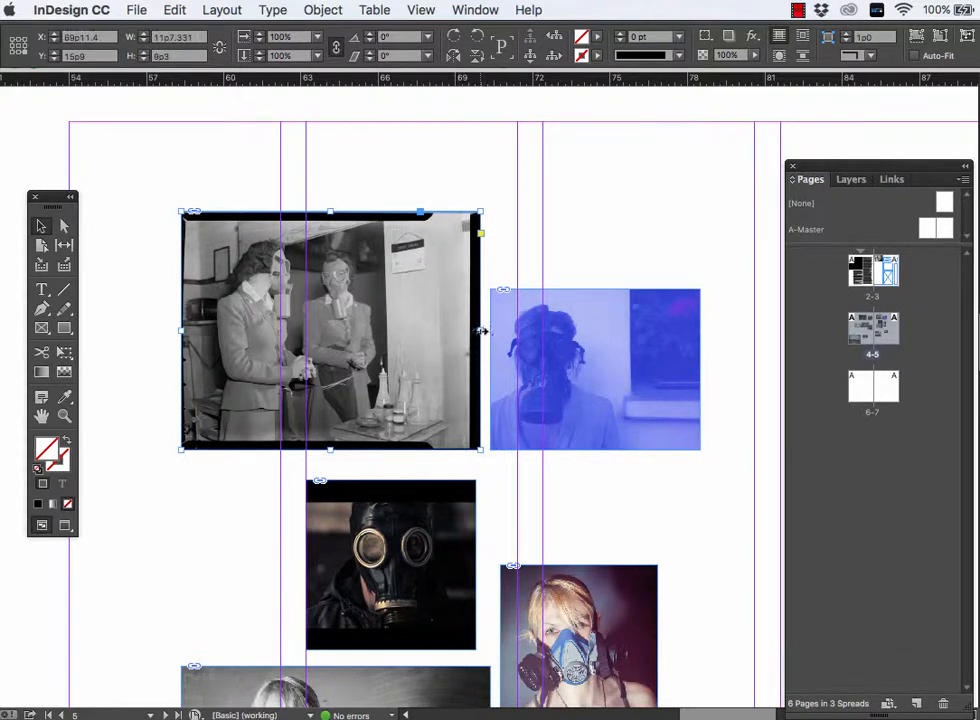
drag(481, 330, 393, 345)
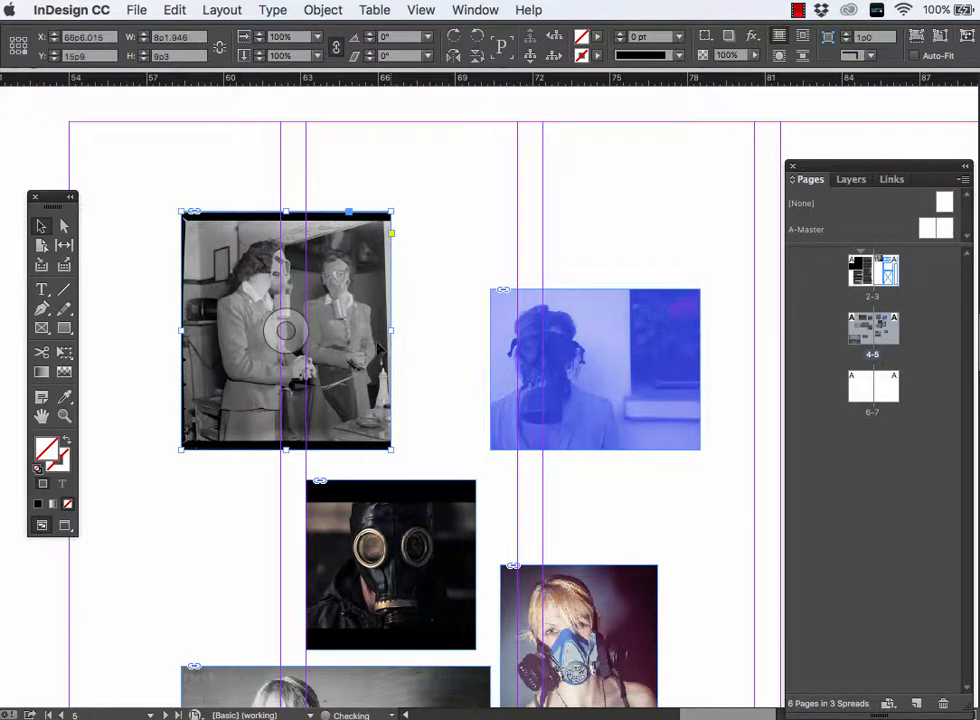
drag(182, 330, 206, 330)
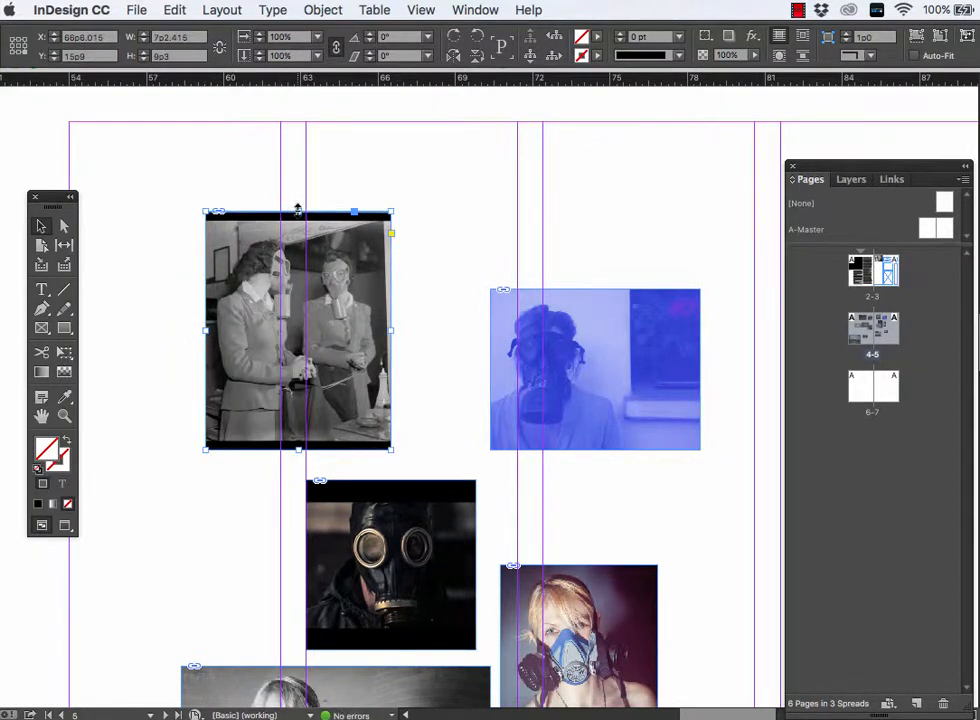
drag(298, 211, 298, 229)
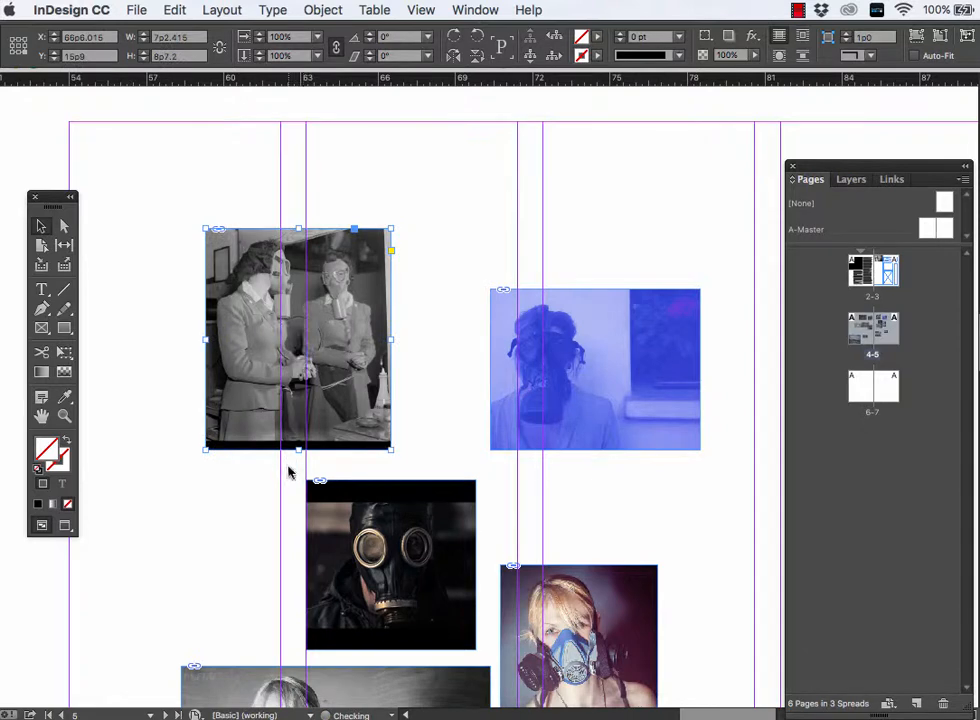
drag(298, 451, 300, 407)
drag(355, 378, 270, 290)
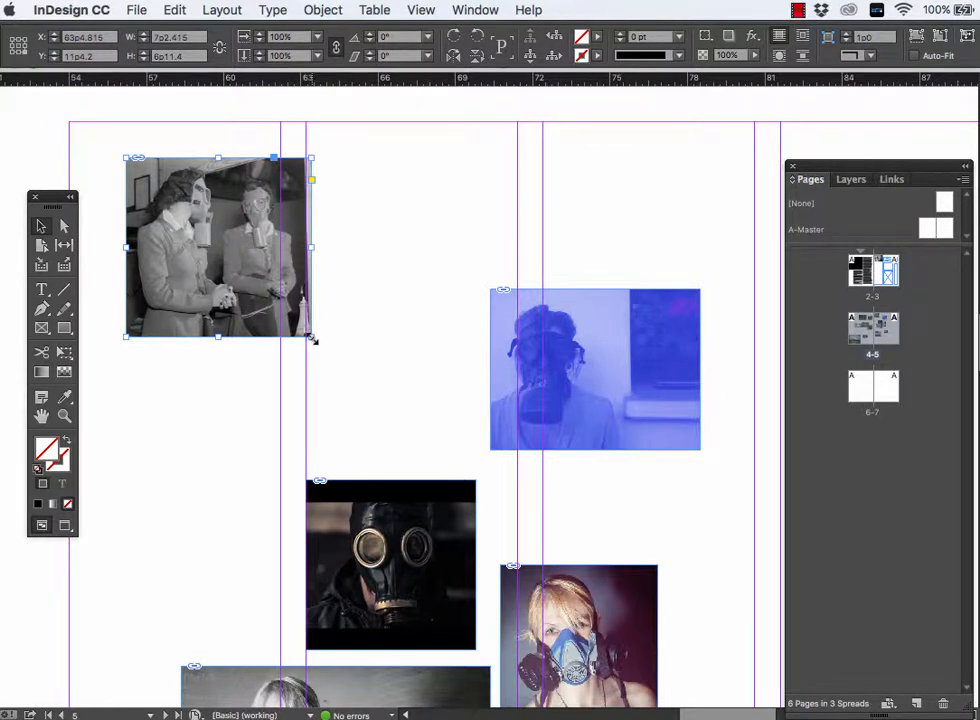
- Enlarge the two women's photo proportionally to about 11p8.5 high, crop its sides to 7p10 wide, and move it near the upper-left margins
drag(312, 339, 331, 510)
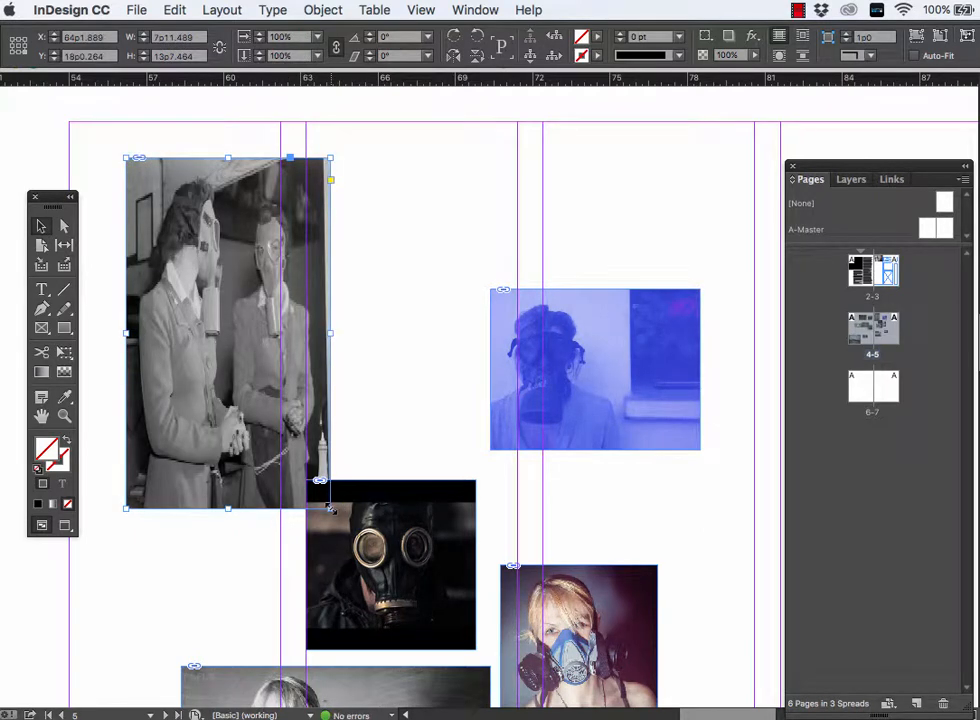
key(super+z)
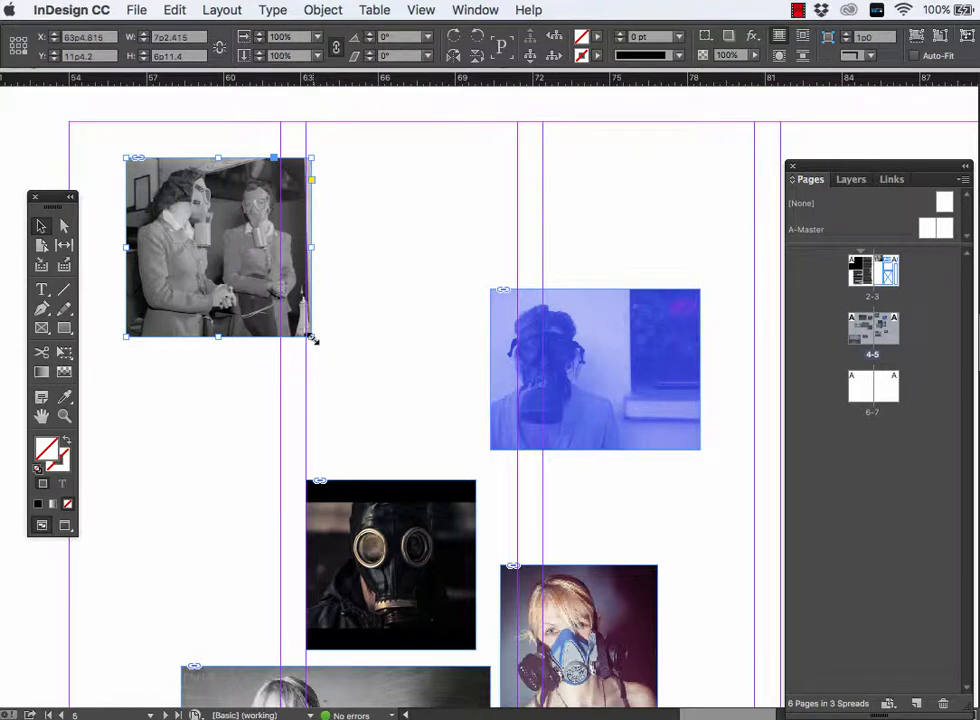
drag(311, 339, 427, 464)
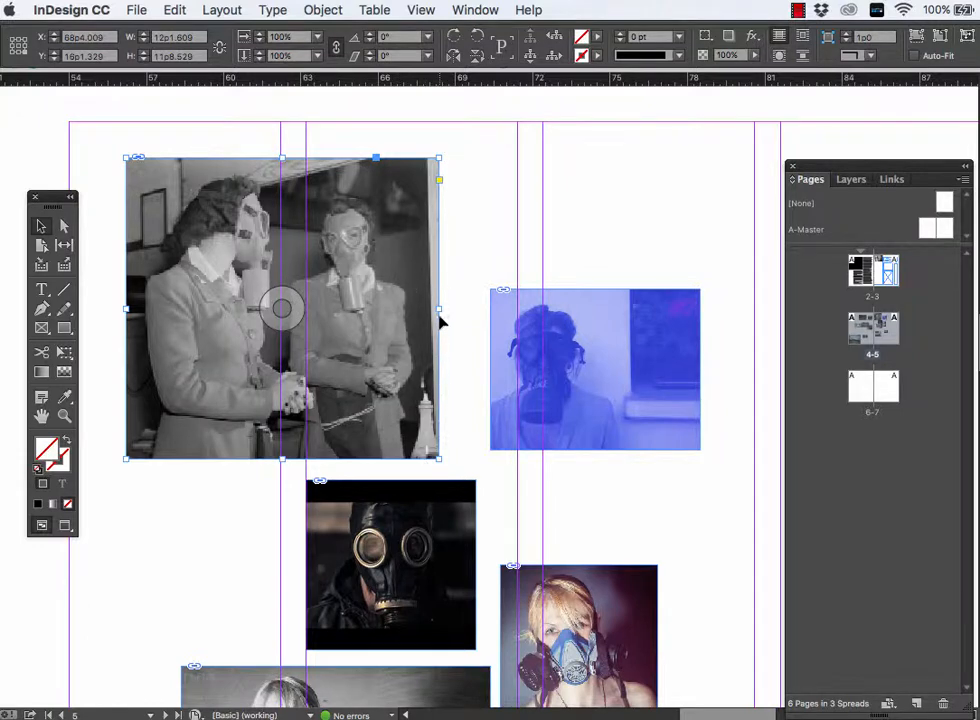
drag(439, 308, 411, 308)
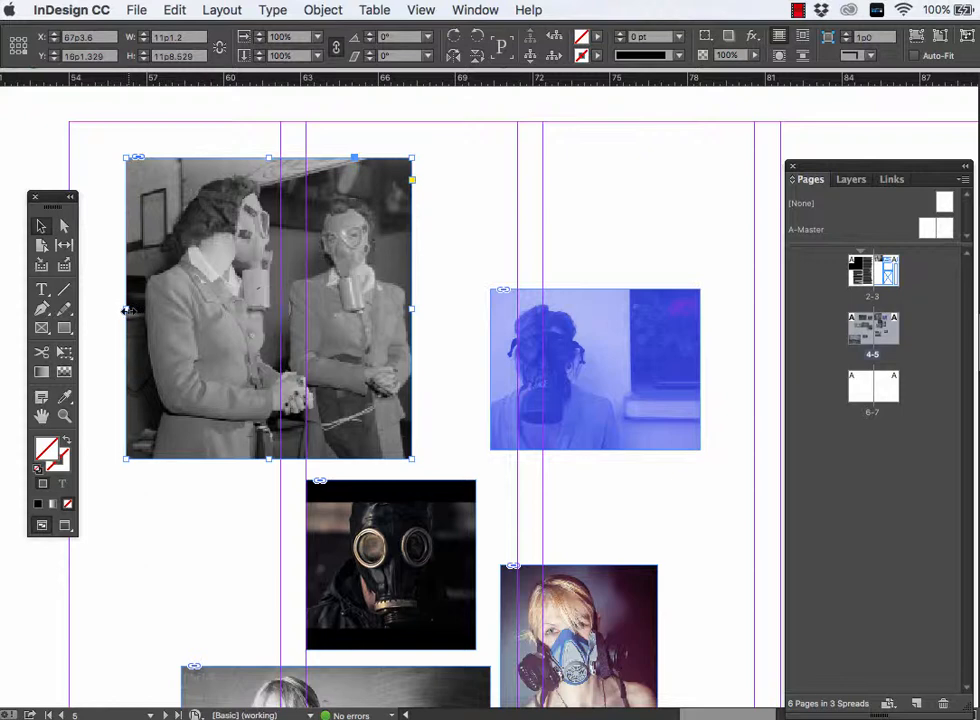
drag(126, 310, 209, 310)
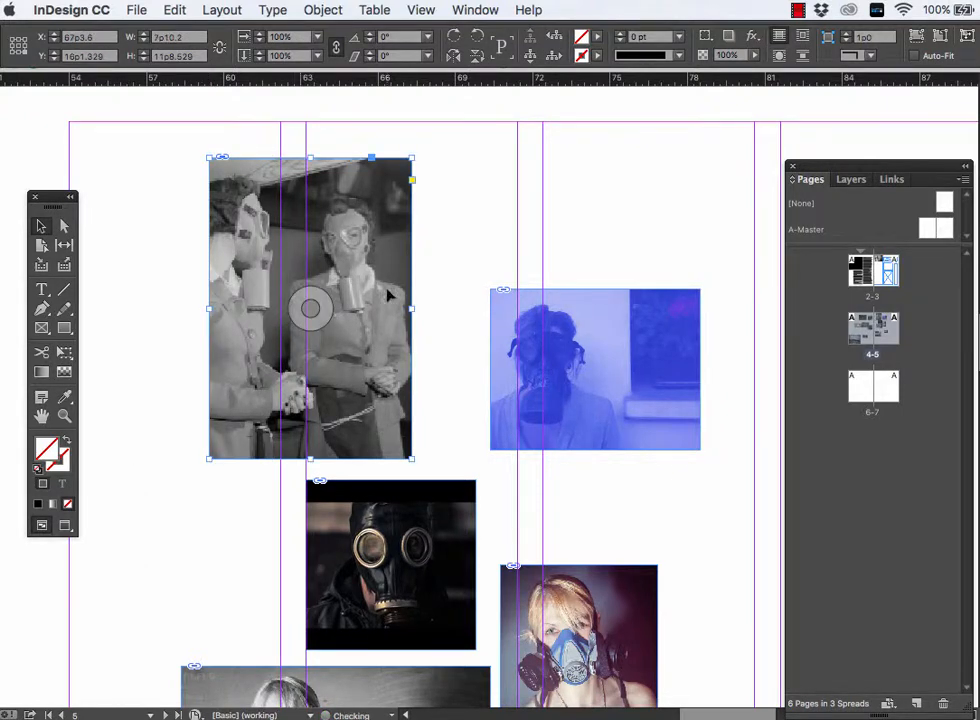
drag(391, 276, 273, 250)
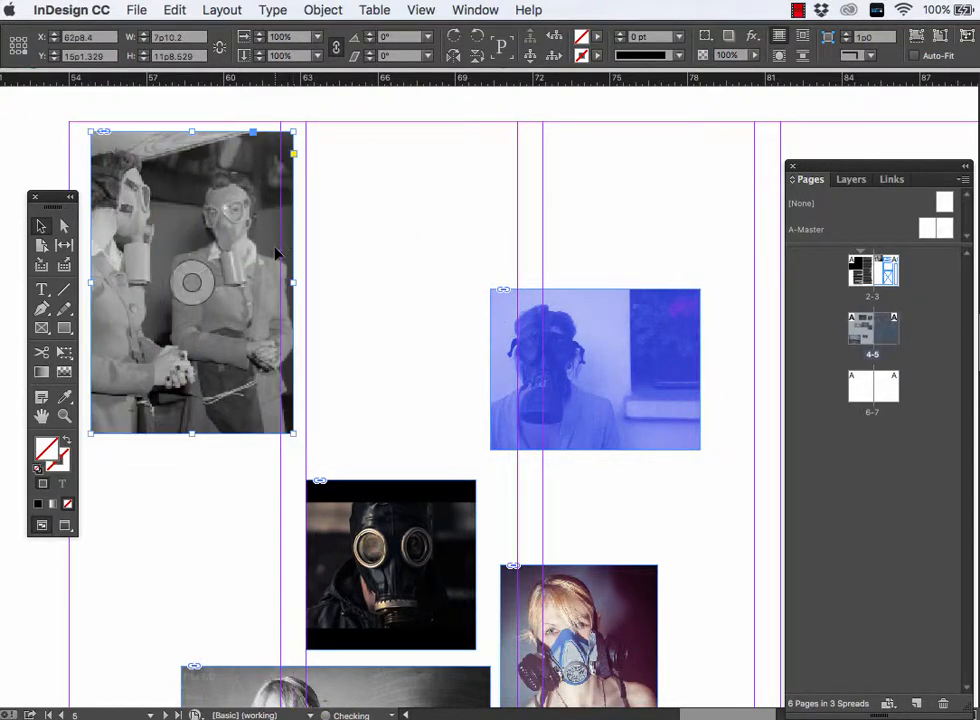
- Scale the two women's photo with its frame to about 11p5.5 by 17p1 and align its top with page 5's top margin
drag(293, 432, 366, 543)
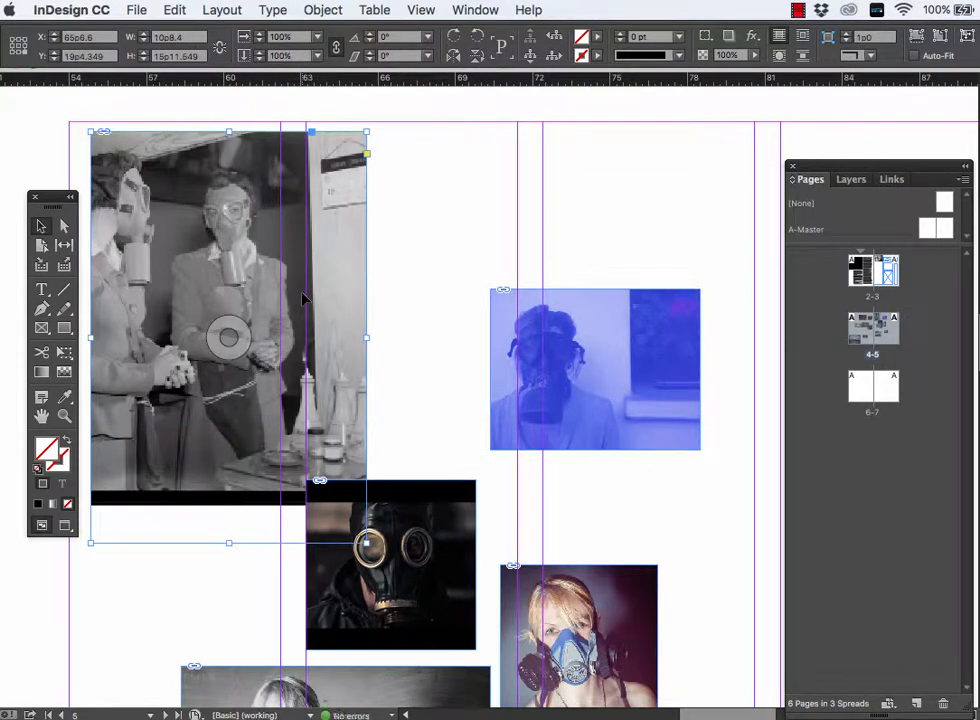
key(ctrl+z)
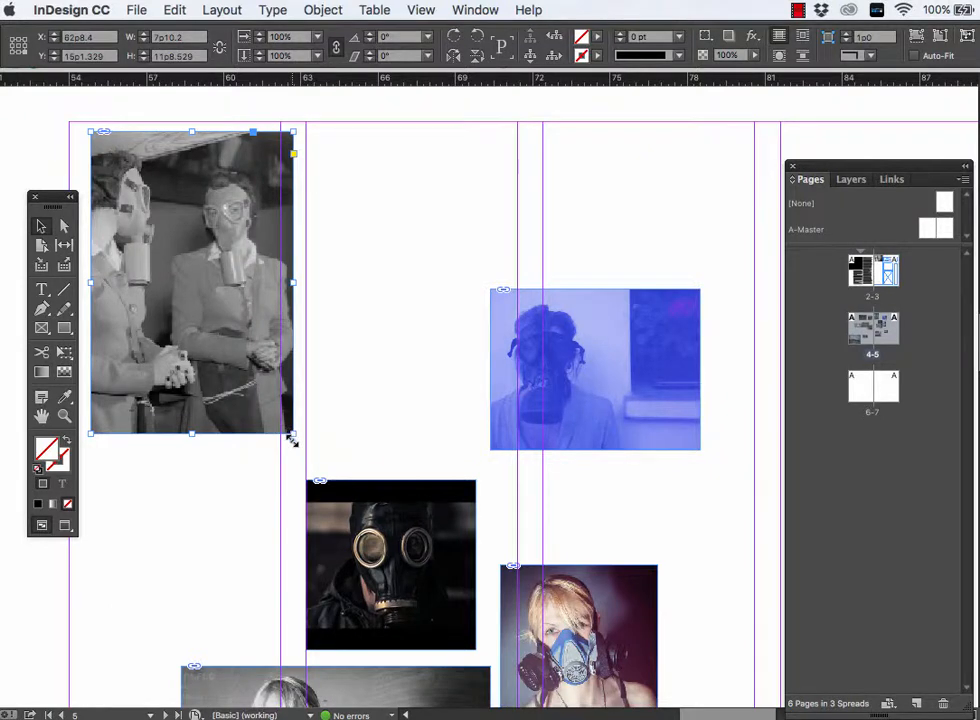
drag(291, 438, 386, 572)
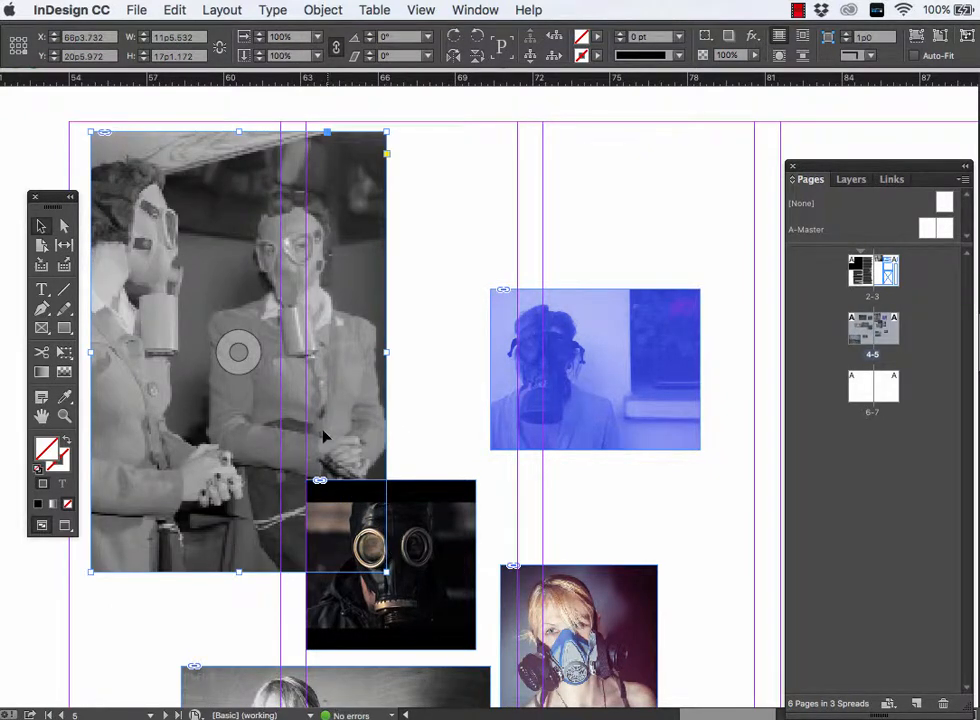
drag(292, 414, 265, 404)
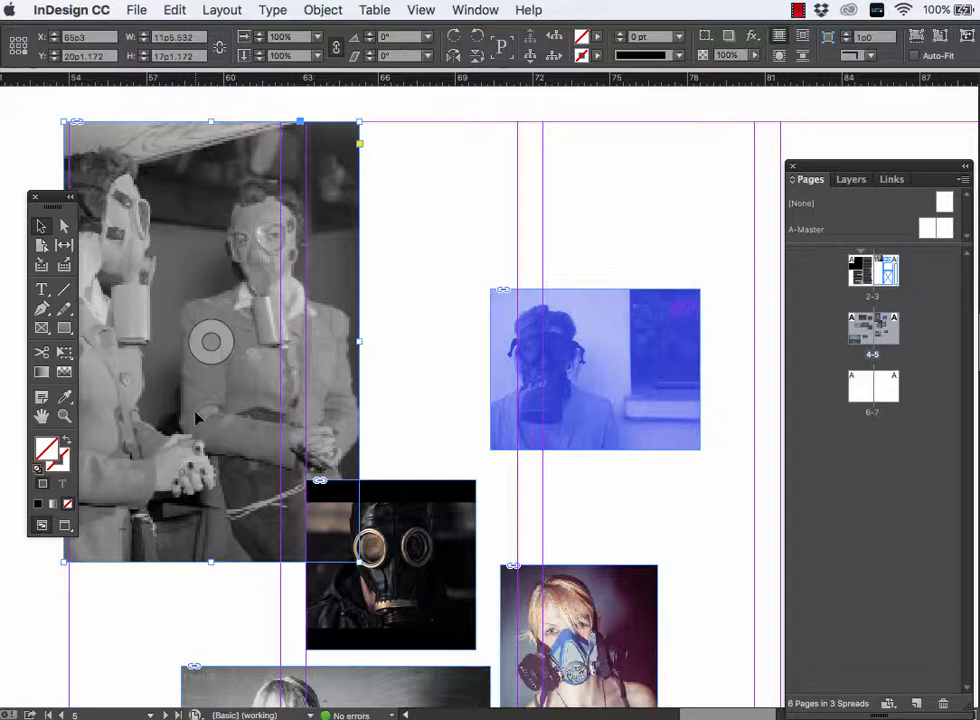
- Delete the black-and-white single gas-mask portrait from page 5 together with its frame
key(super+minus)
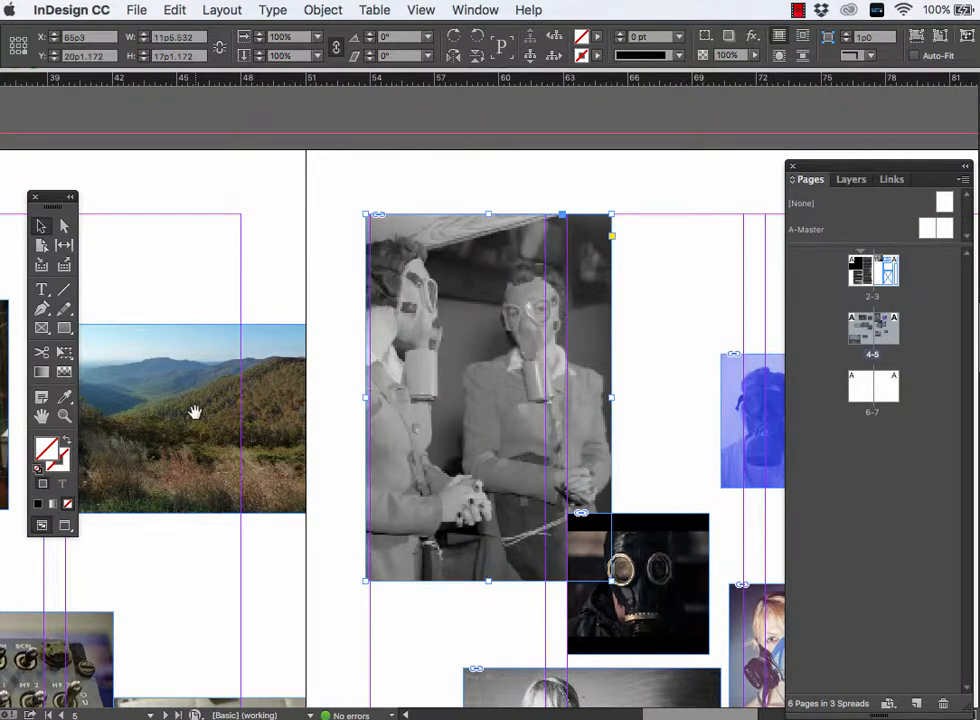
key(super+minus)
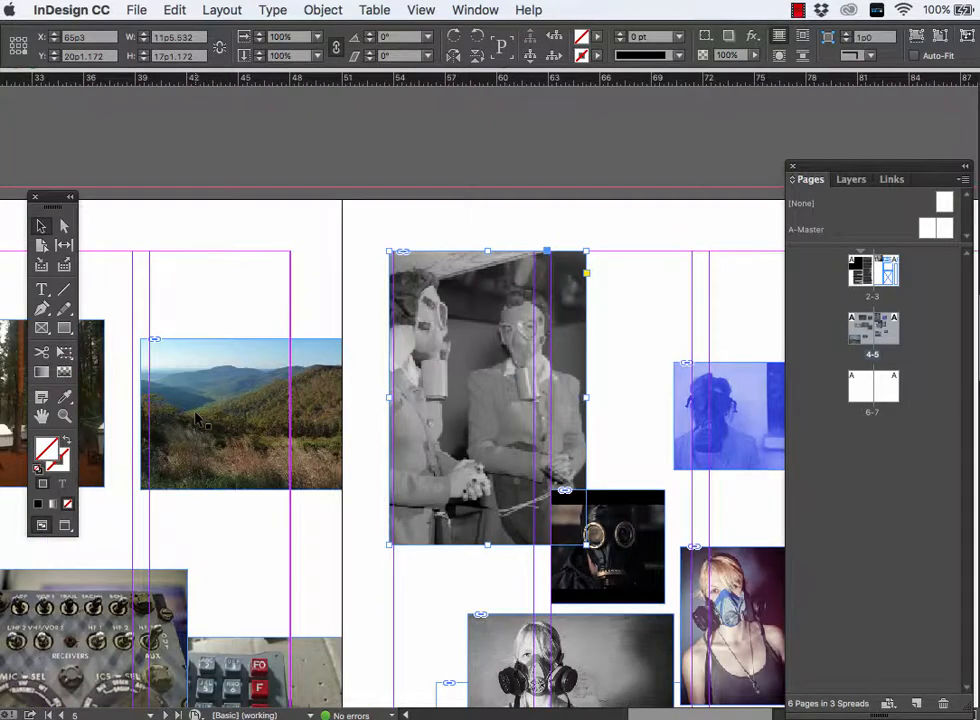
click(495, 377)
scroll(492, 380, down, 2)
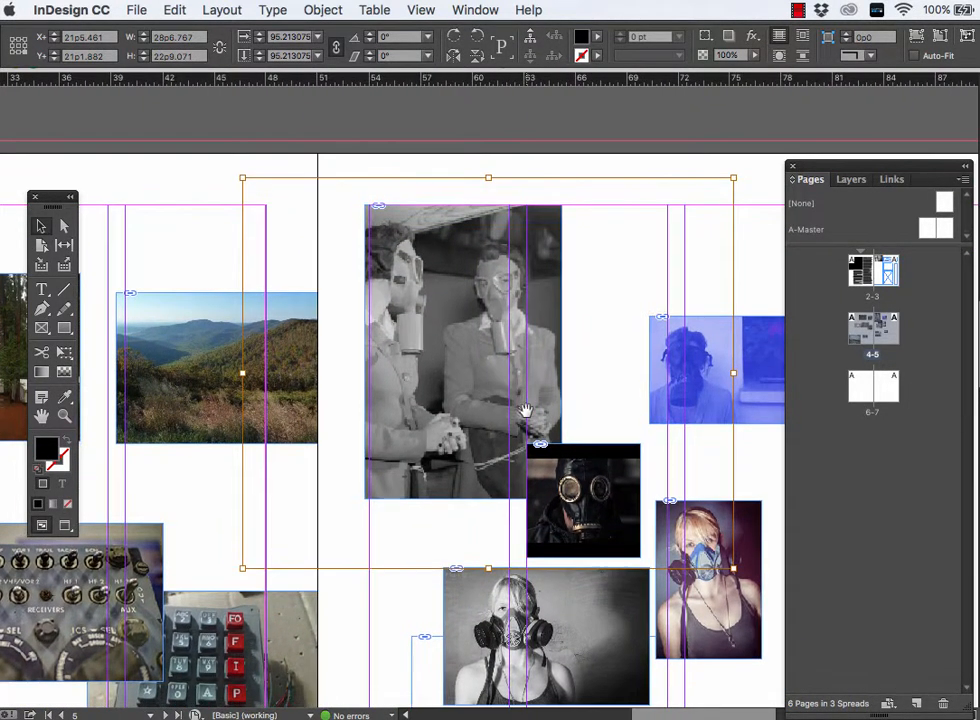
scroll(492, 413, right, 1)
scroll(485, 410, down, 3)
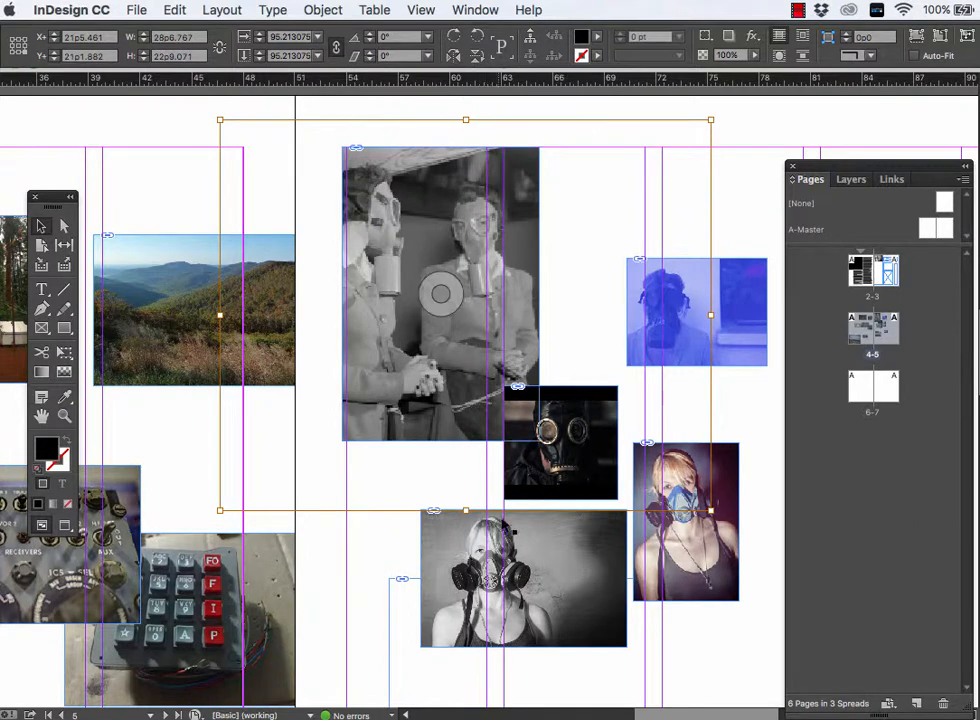
key(Escape)
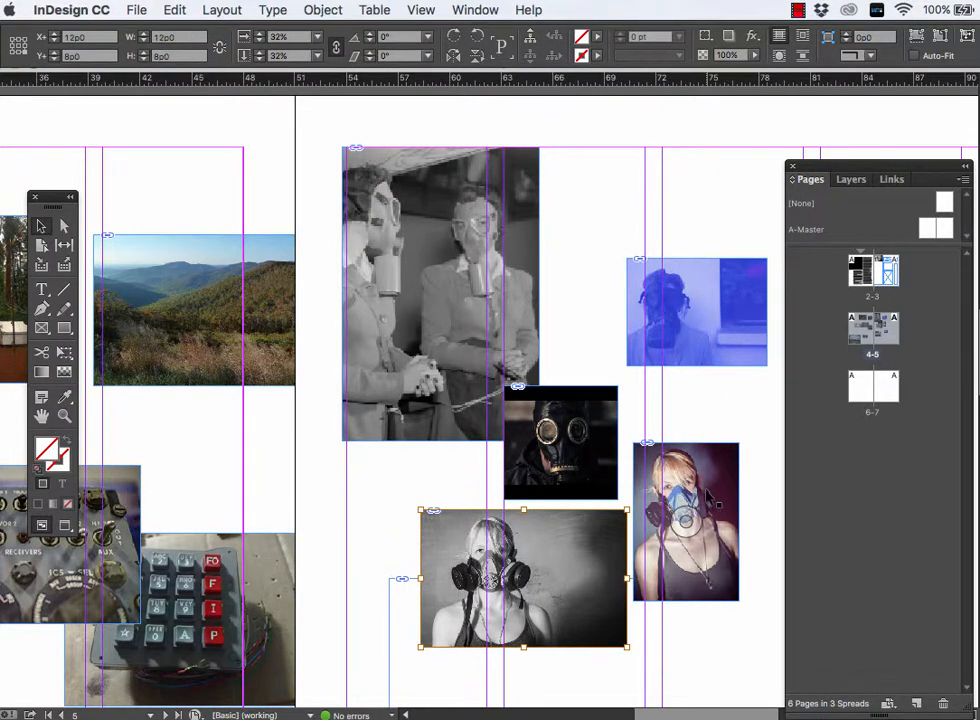
key(Delete)
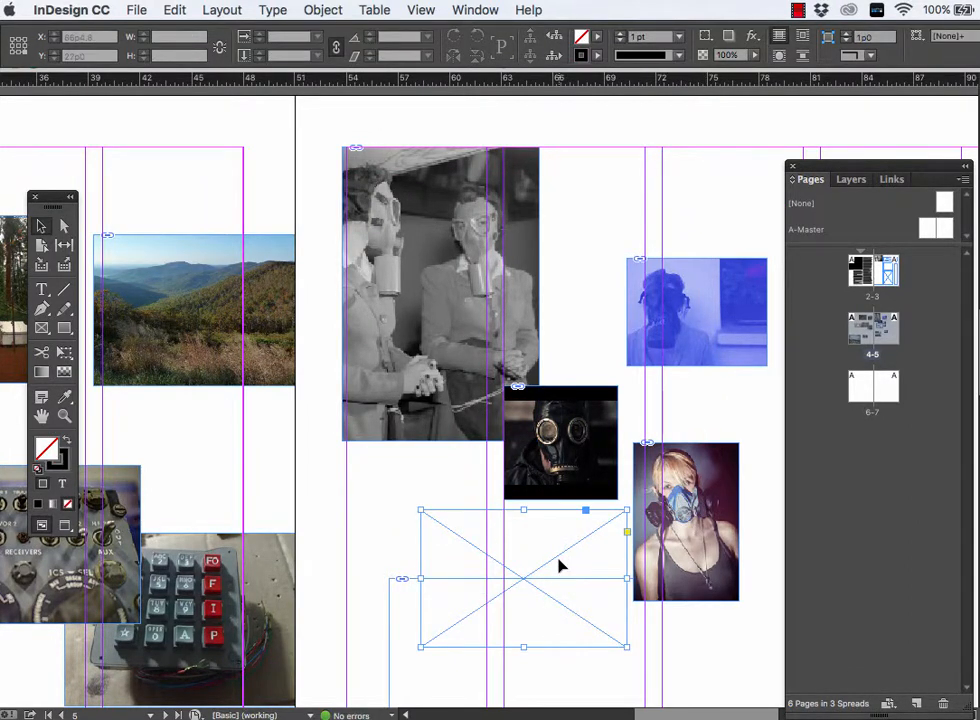
key(Delete)
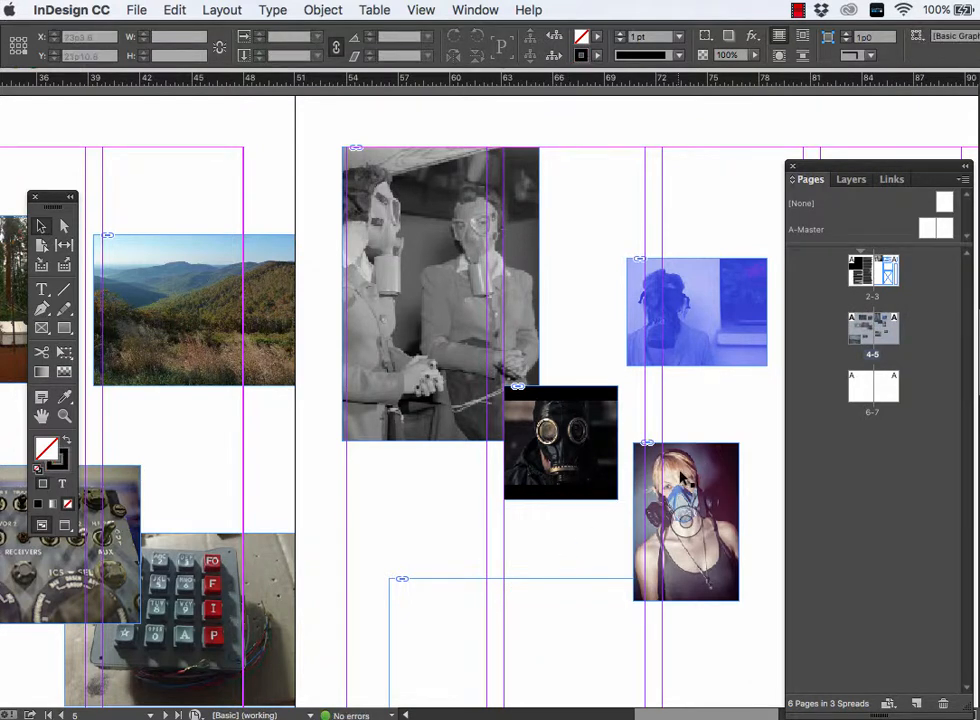
- Delete the blue portrait and the dark gas-mask photo from page 5
click(683, 478)
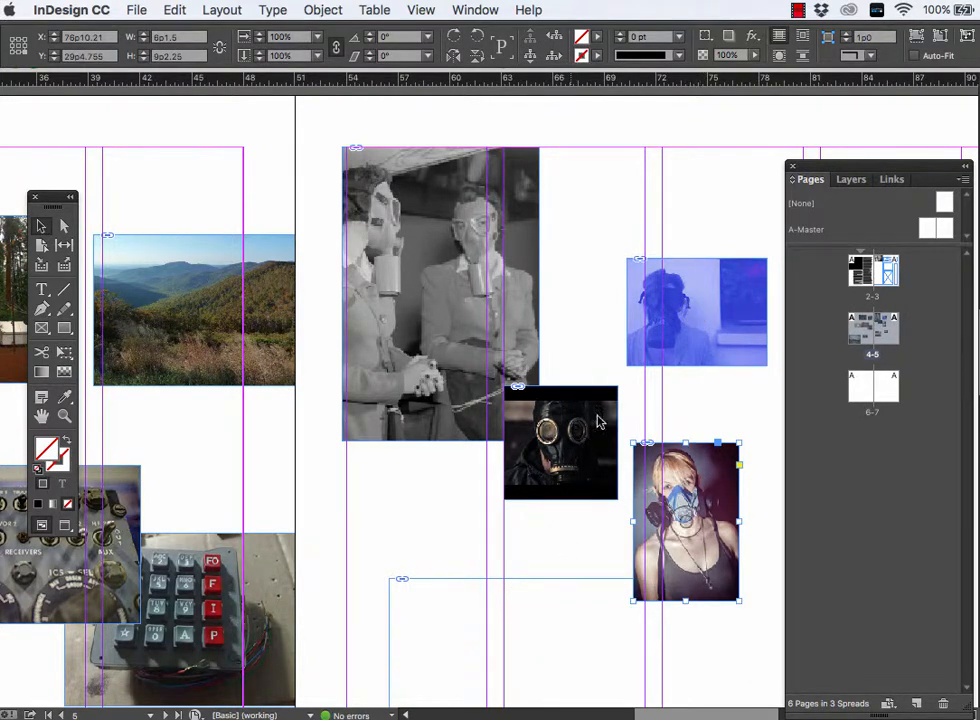
click(706, 339)
key(Delete)
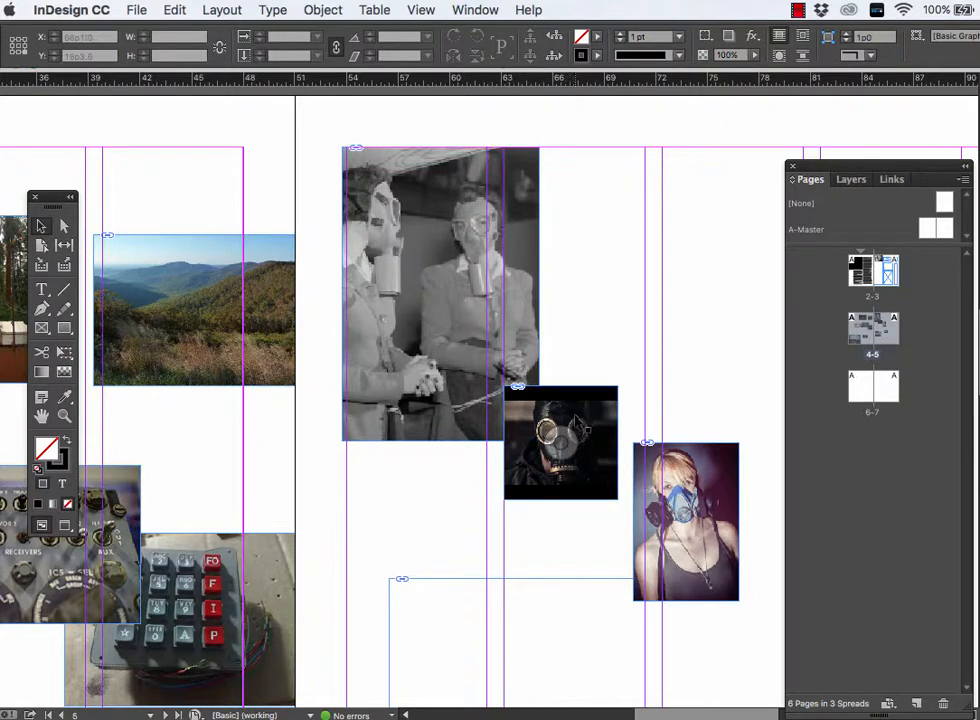
click(577, 426)
key(Delete)
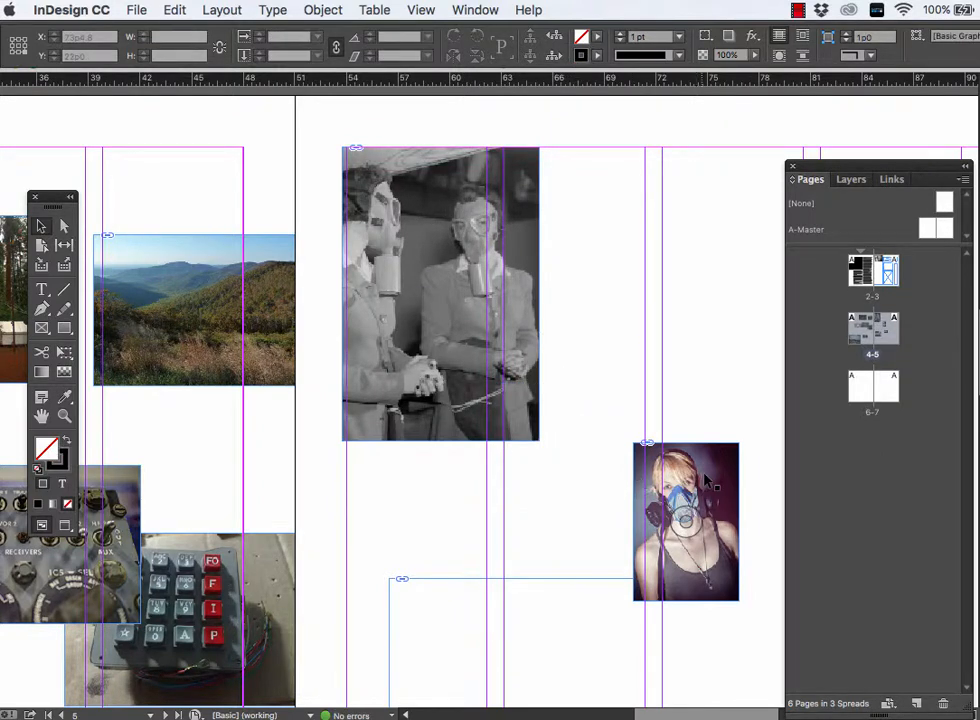
- Scale the colour gas-mask portrait to about 16p6 by 24p10 and place it against the two women's photo at the top margin
drag(706, 482, 633, 258)
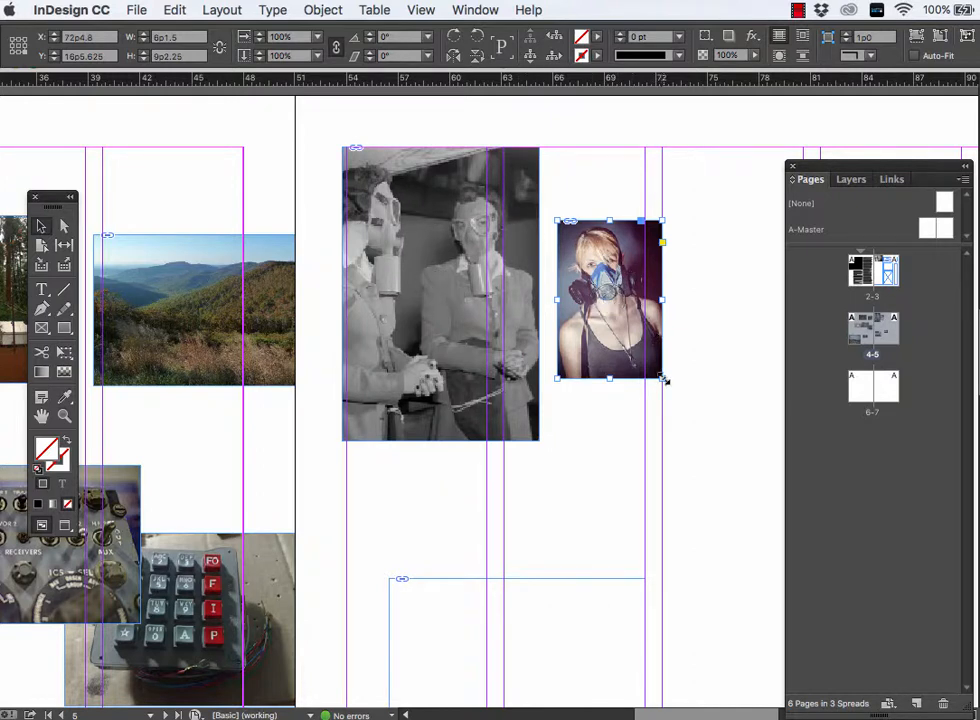
drag(662, 379, 840, 646)
drag(685, 516, 672, 443)
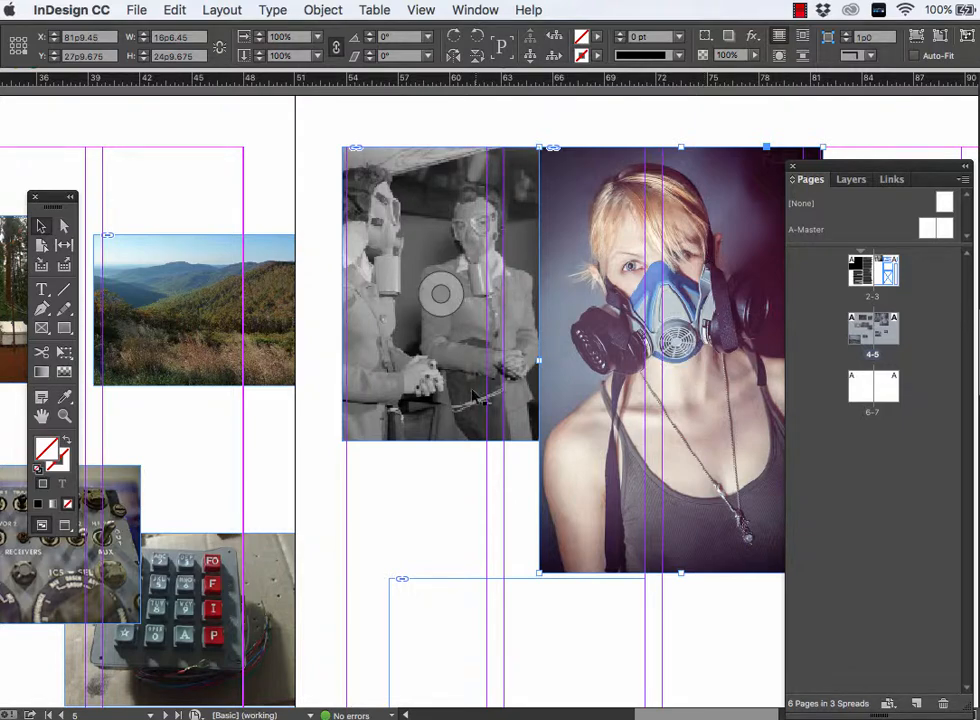
key(space)
drag(420, 468, 714, 424)
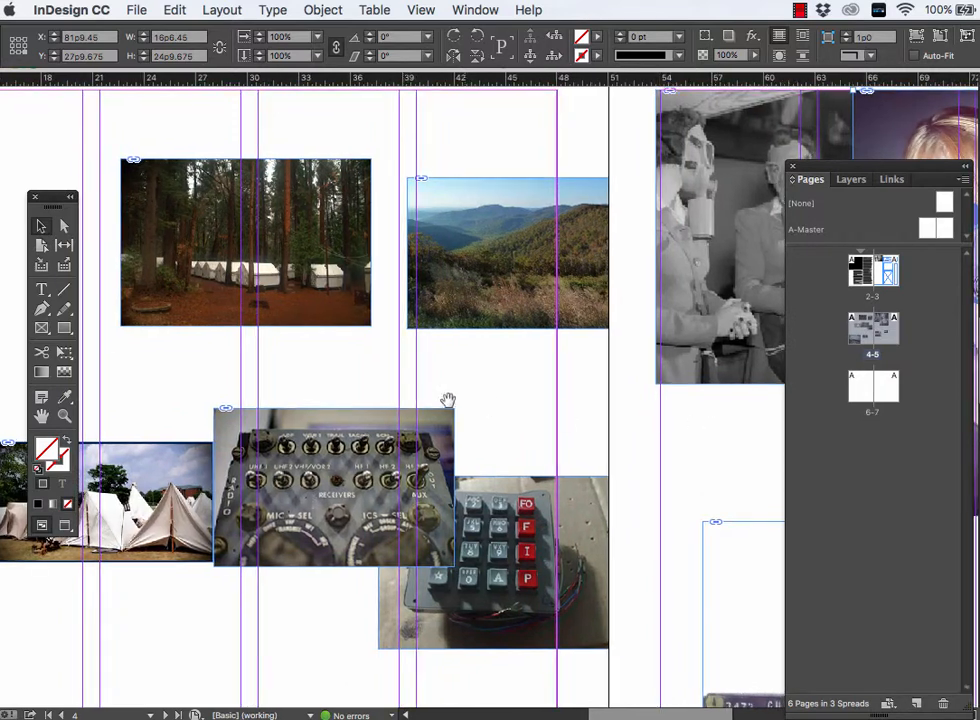
drag(415, 401, 542, 419)
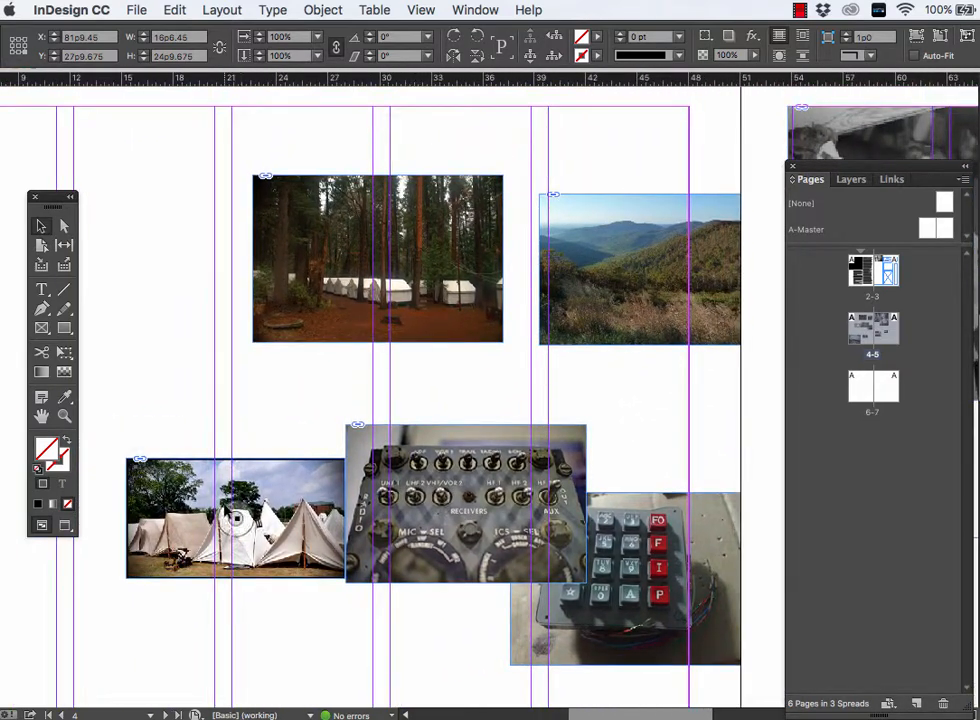
drag(229, 512, 217, 374)
key(super+z)
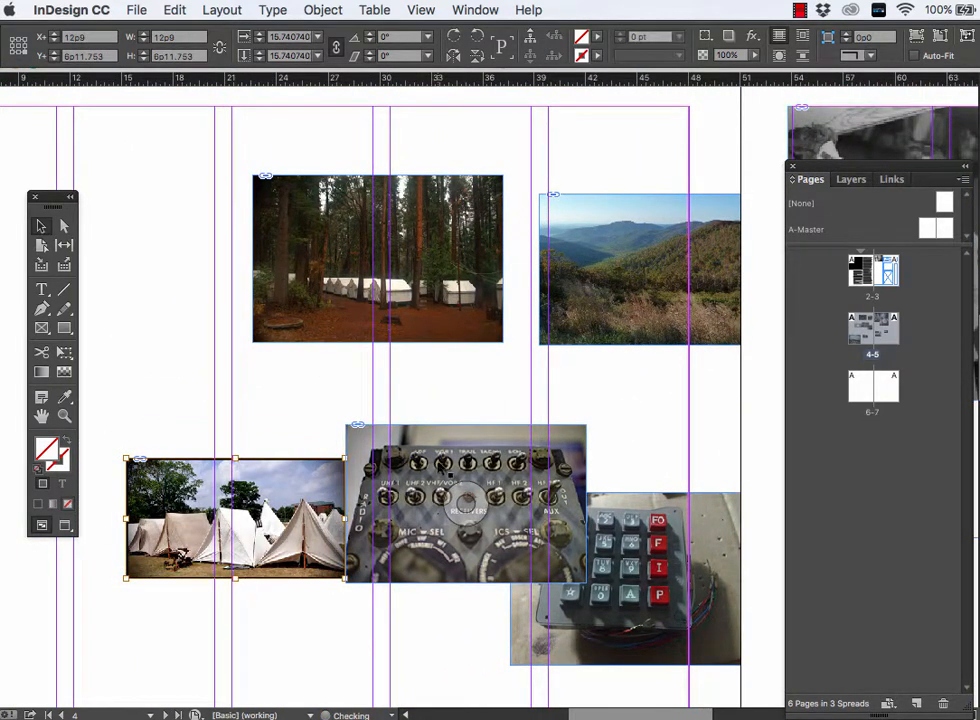
- Move the square rocky-summit photo up to page 4's left margin and delete the green mountain valley landscape
key(super+minus)
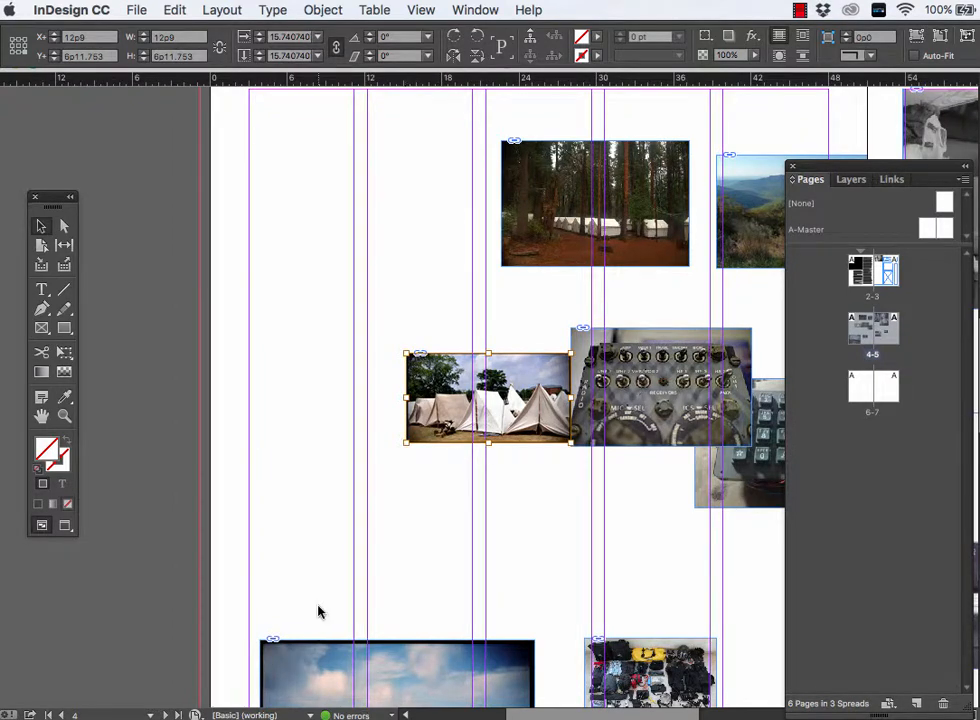
drag(322, 661, 315, 300)
scroll(500, 295, right, 3)
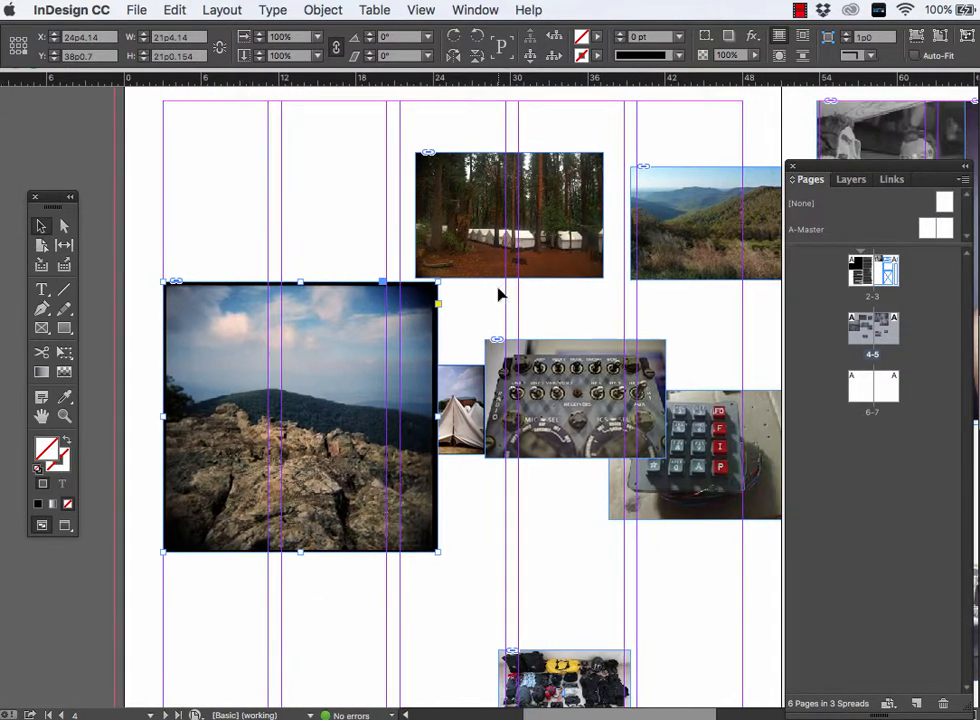
drag(702, 221, 282, 219)
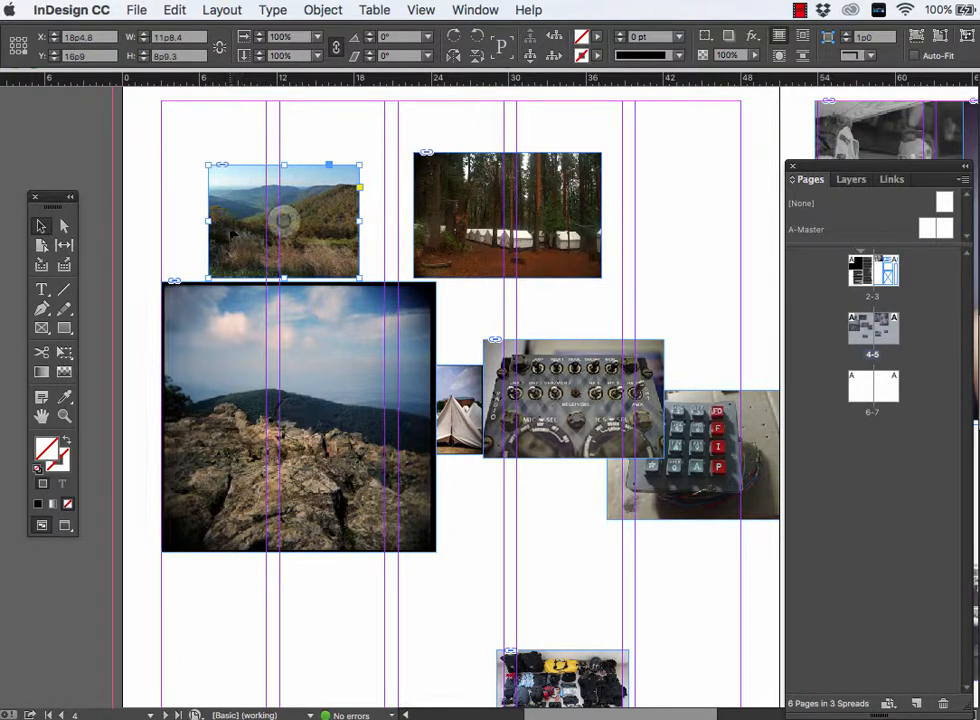
key(Delete)
- Arrange the rocky-summit and forest camp photos across the upper part of page 4 and delete the white tents photo
drag(302, 343, 280, 219)
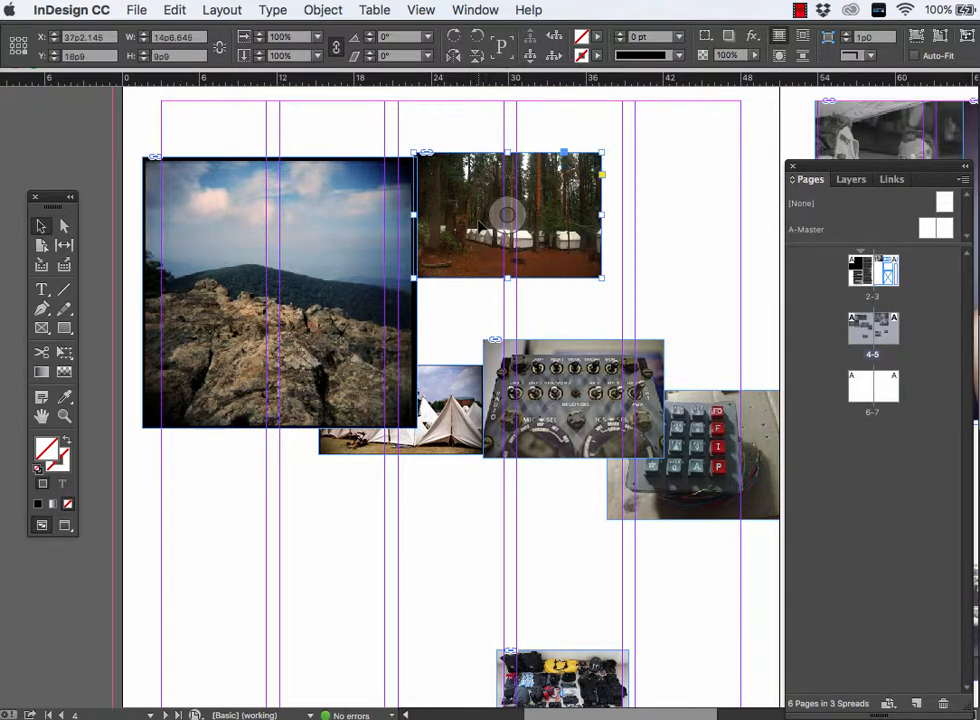
drag(488, 228, 588, 179)
drag(488, 455, 553, 305)
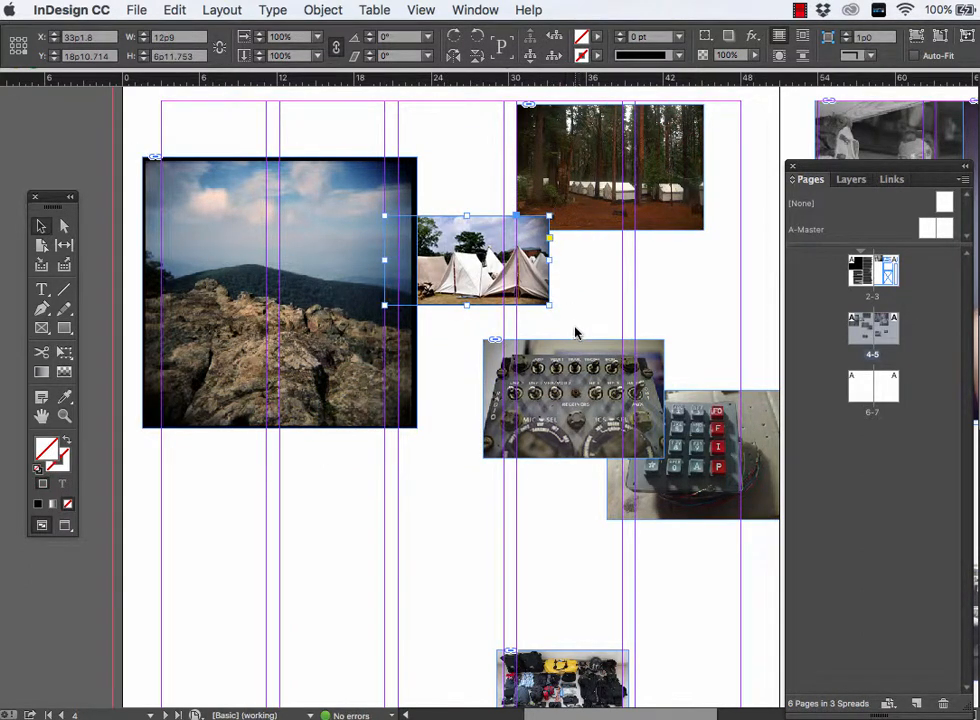
drag(486, 275, 536, 290)
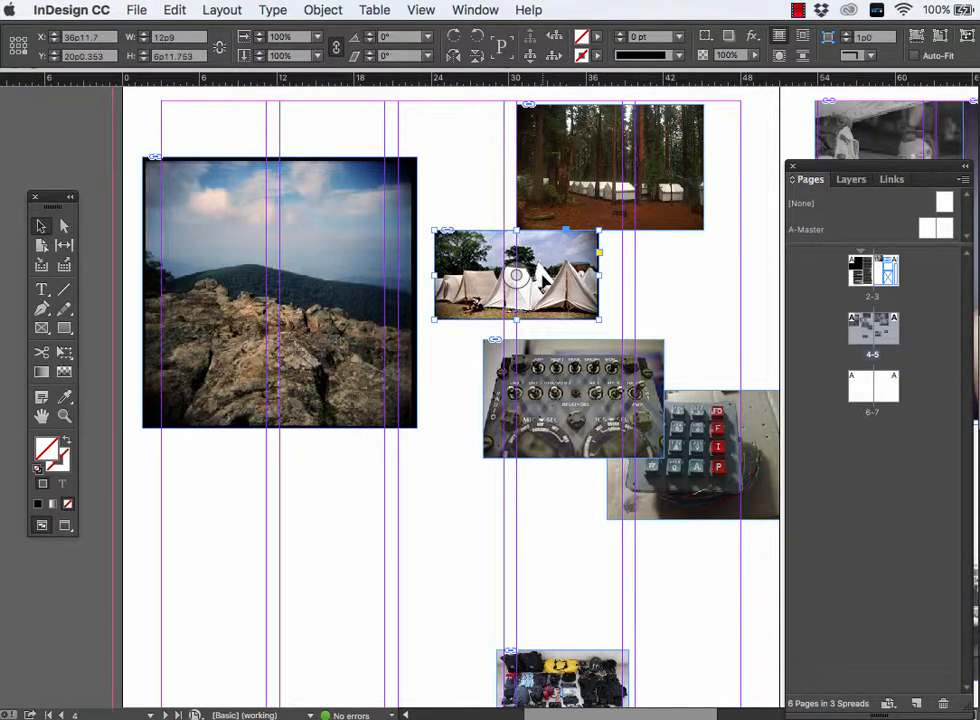
key(Delete)
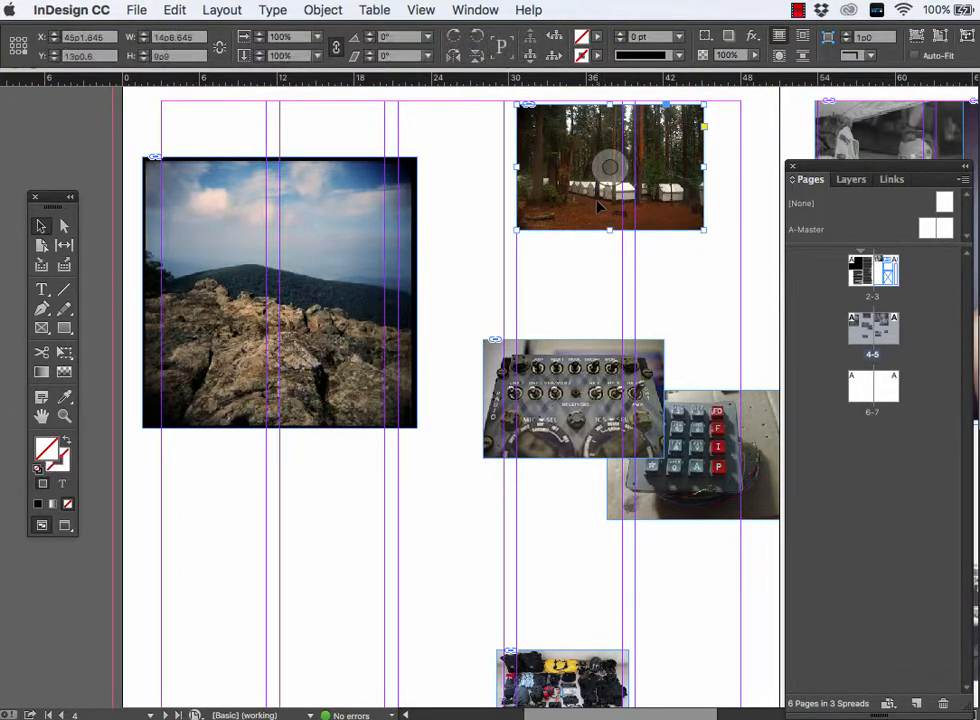
drag(592, 206, 574, 250)
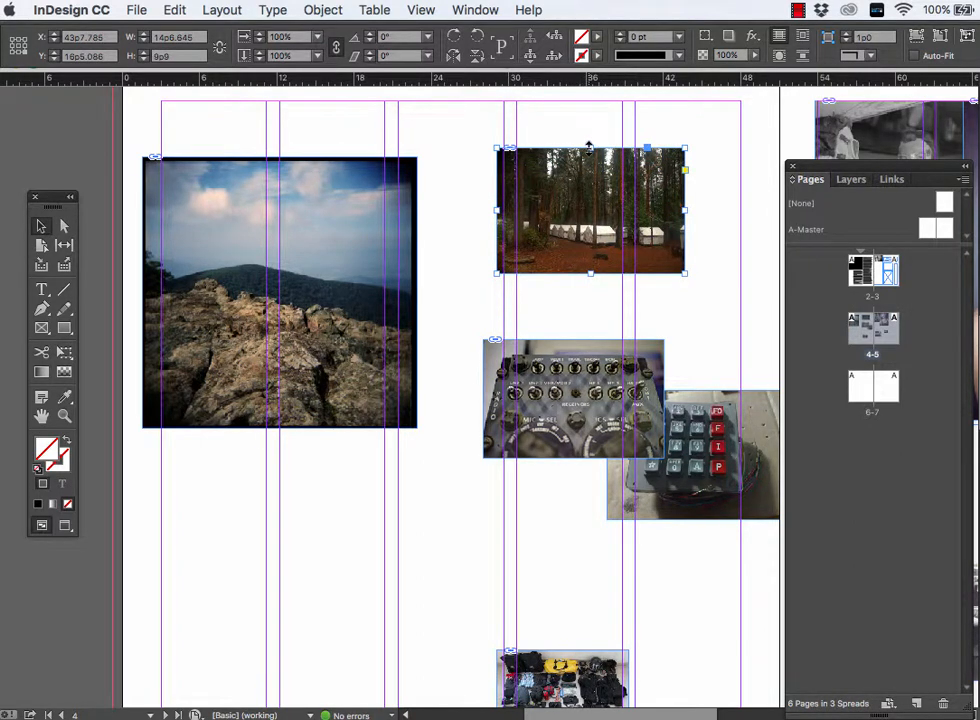
drag(590, 147, 590, 210)
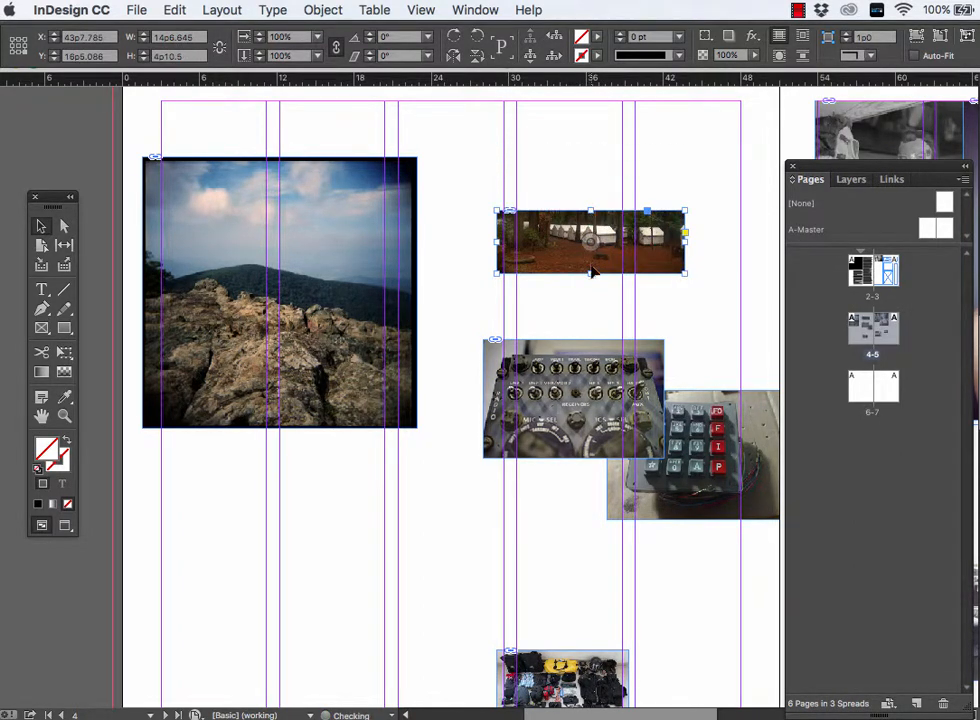
drag(592, 272, 591, 248)
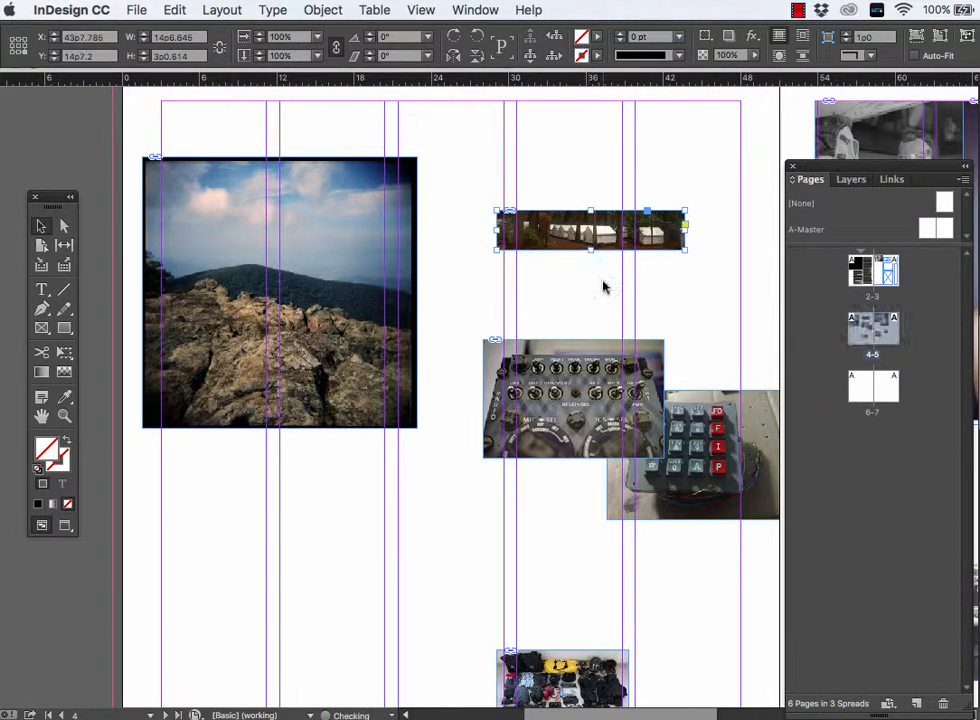
key(super+z)
key(super+z)
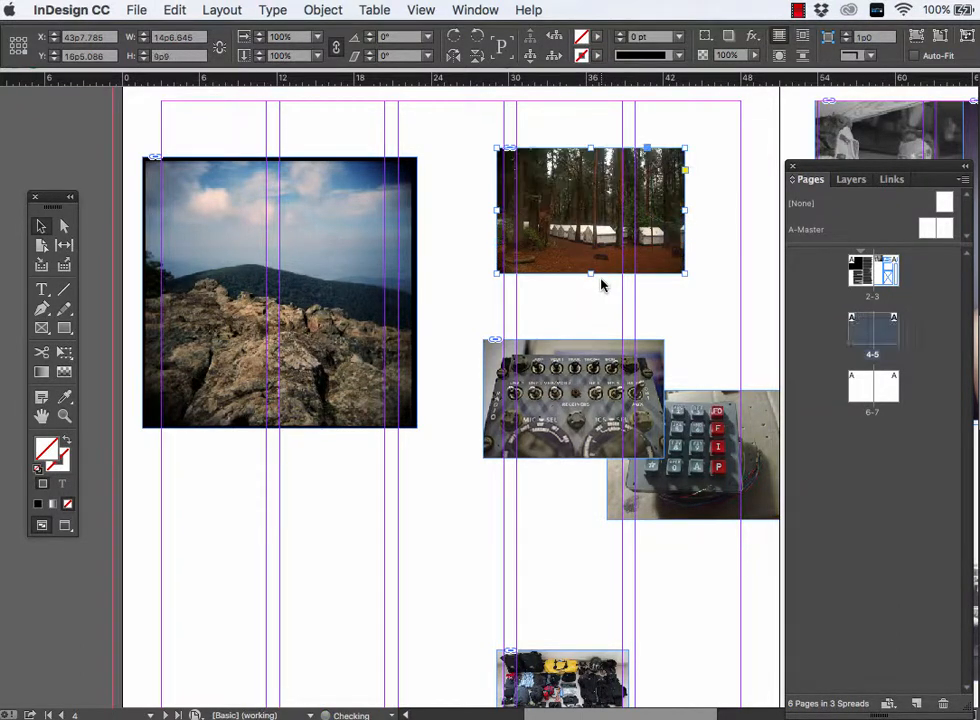
- Crop the forest camp photo from its left edge to about 11p5.5 wide and shift it towards the rocky-summit photo
drag(497, 210, 538, 210)
click(729, 234)
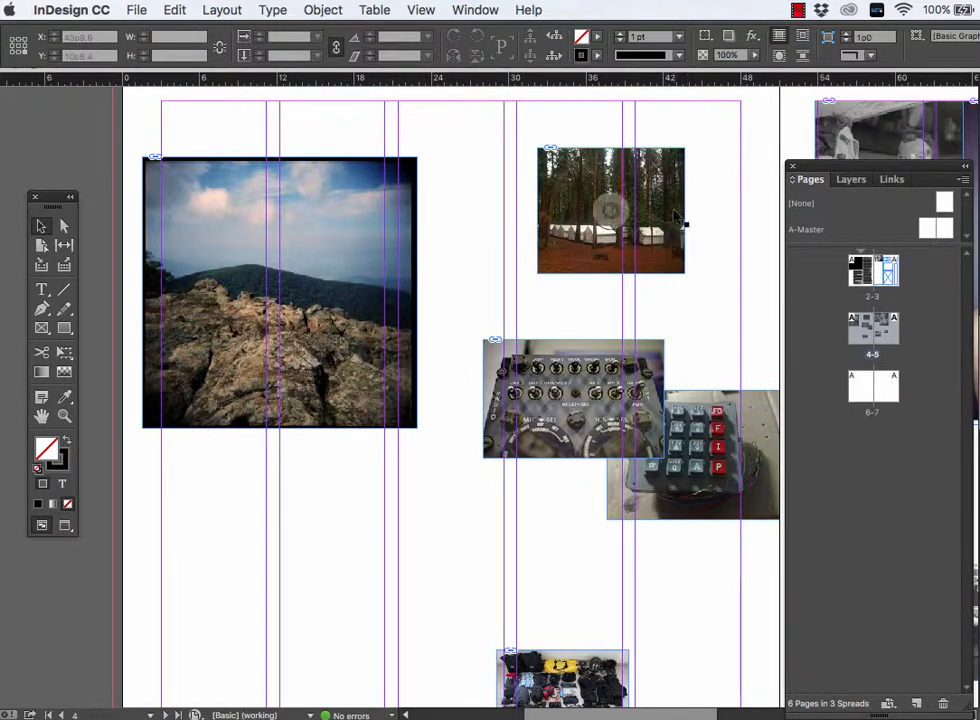
drag(595, 200, 512, 200)
drag(575, 393, 489, 436)
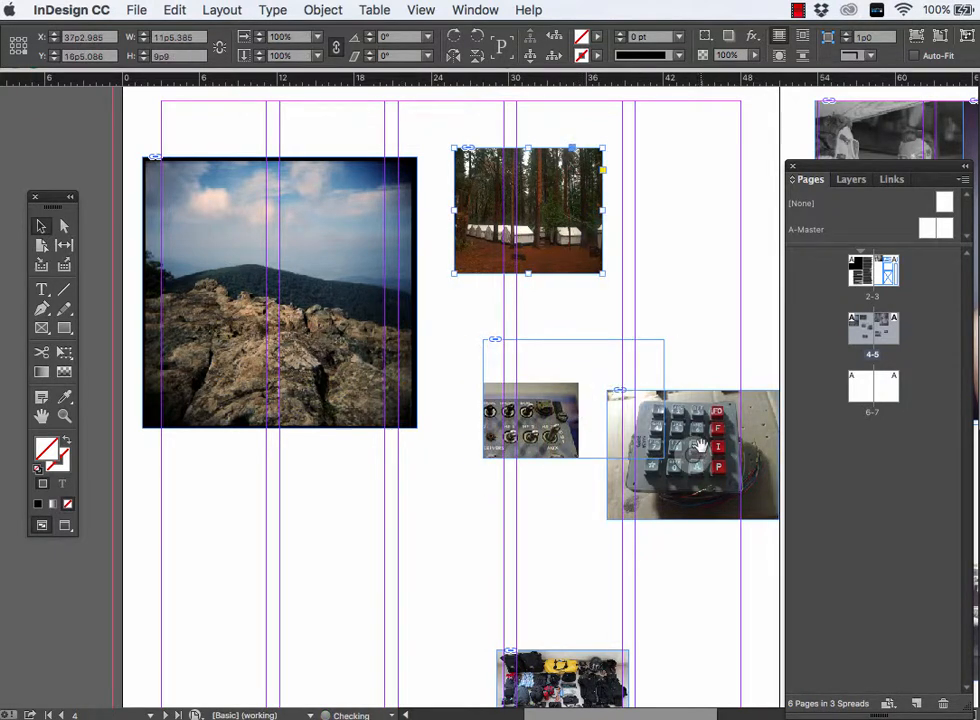
key(super+z)
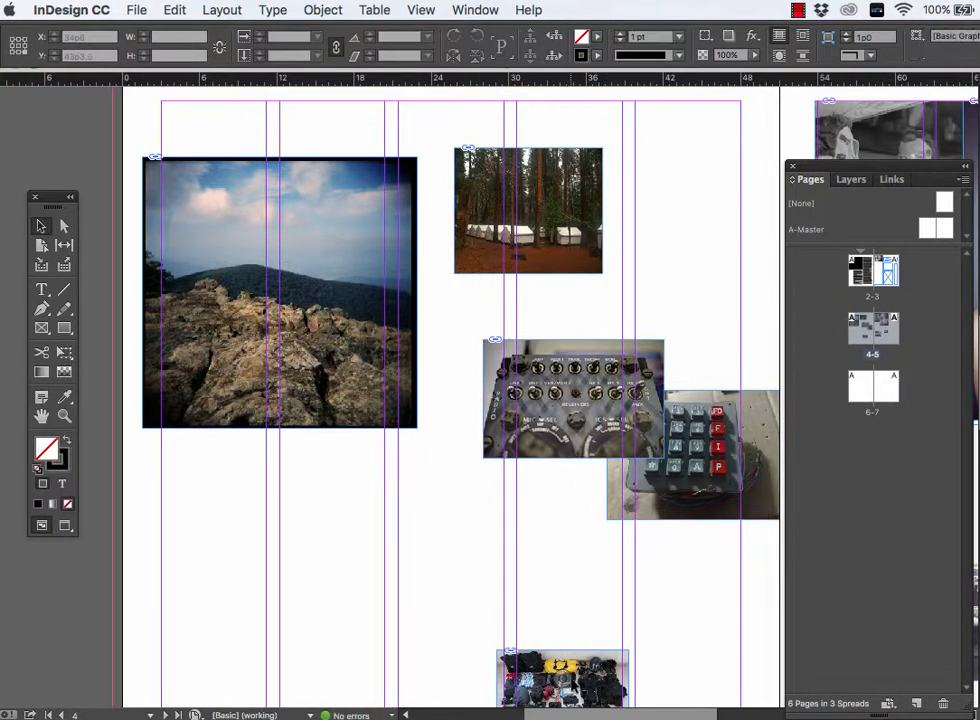
- Move the camera gear photo up beside page 4's middle column and delete the keypad photo with its frame
drag(585, 670, 458, 600)
drag(695, 477, 663, 538)
key(super+z)
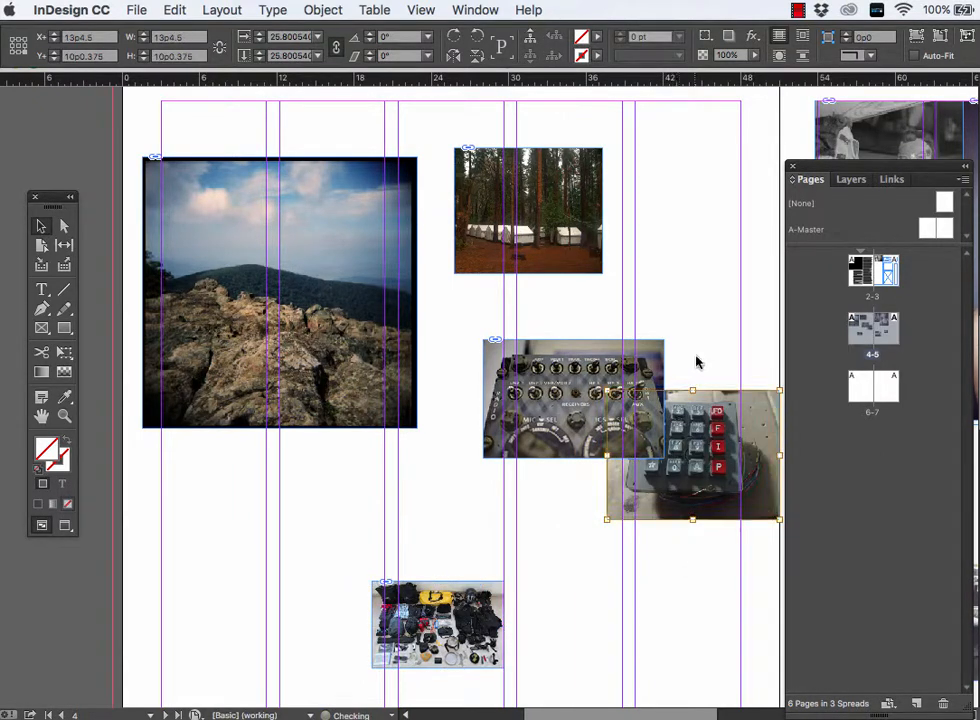
click(697, 359)
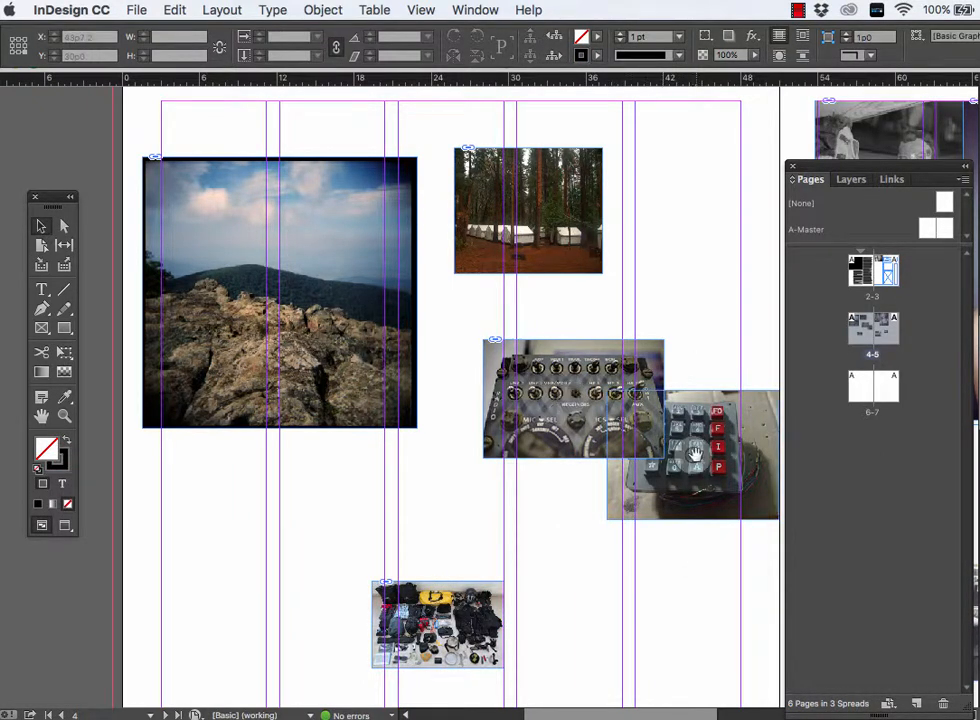
click(726, 461)
key(BackSpace)
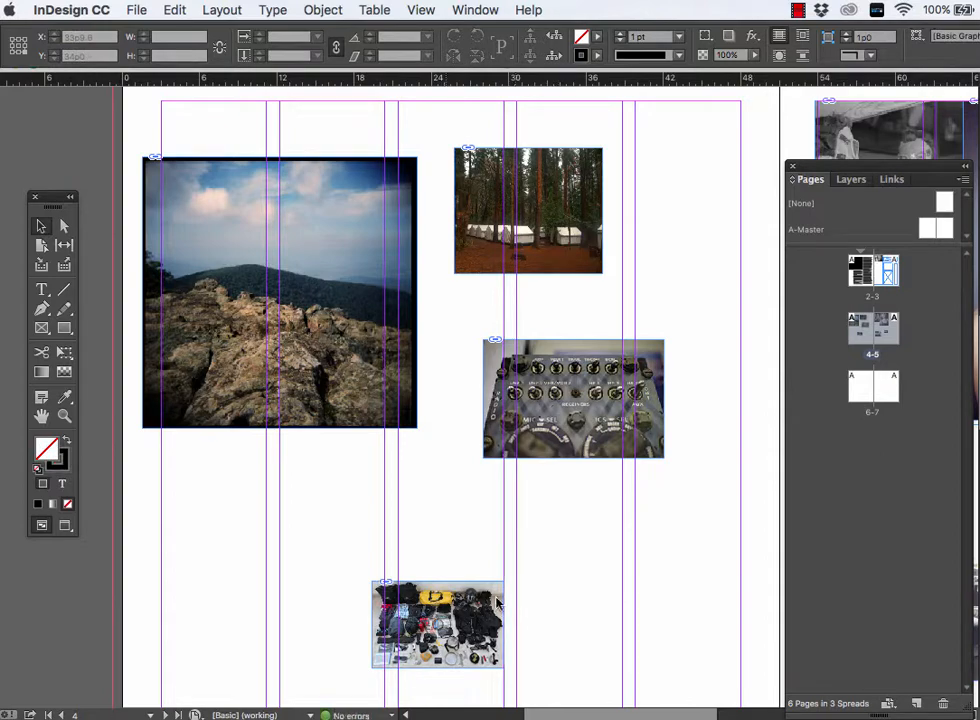
- Move the camera gear photo towards page 4's inner margin and bring the small bare-tree mountain photo from page 5 to its upper-left corner
key(super+minus)
key(super+minus)
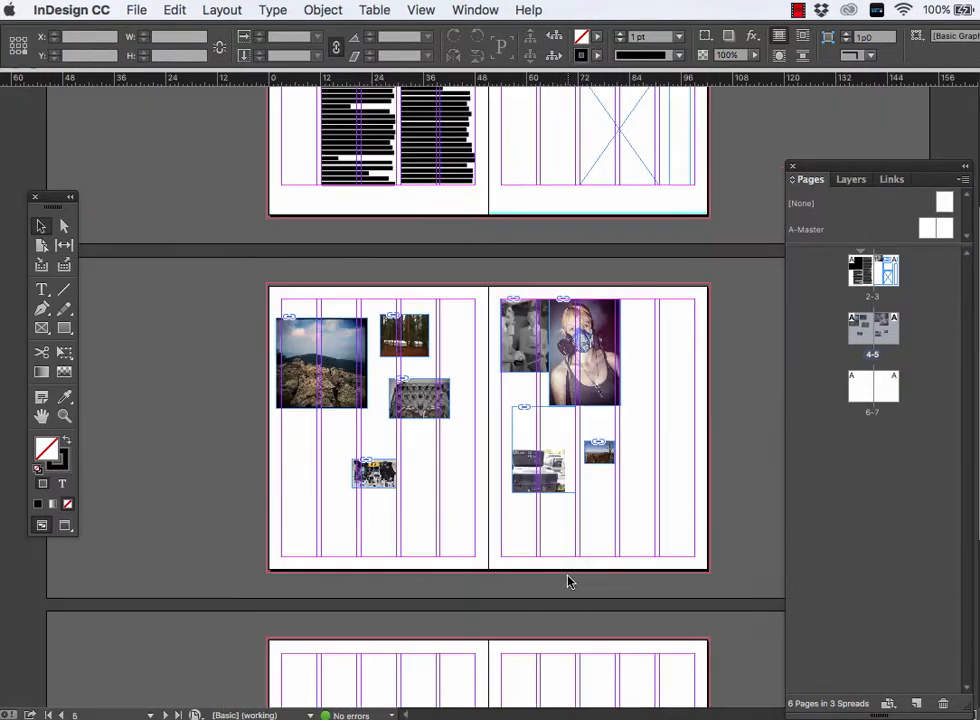
key(super+equal)
key(super+equal)
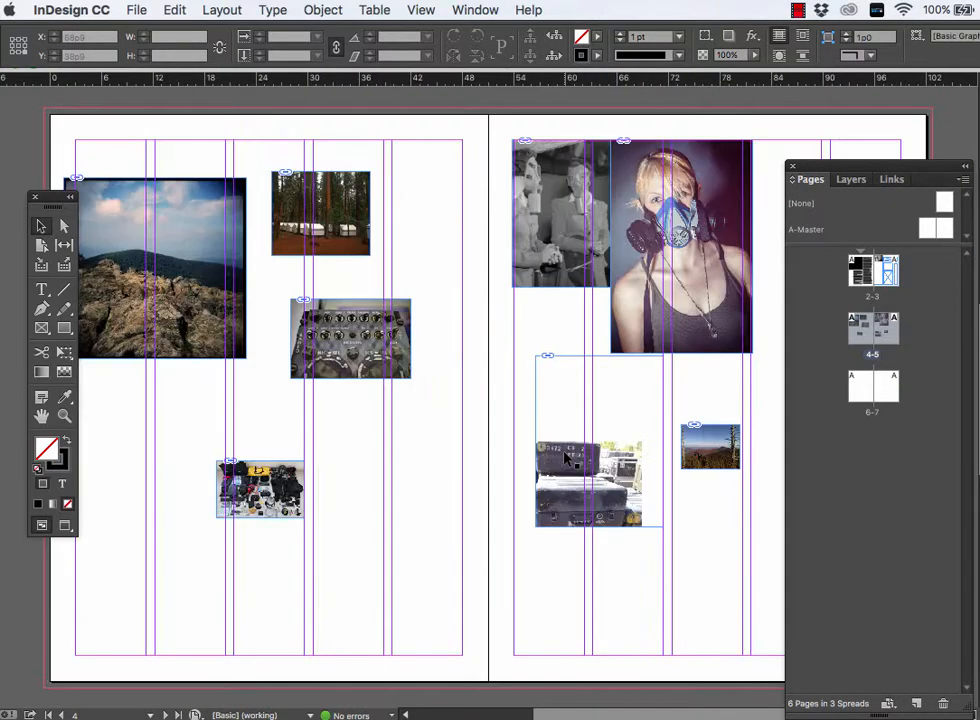
drag(484, 539, 398, 490)
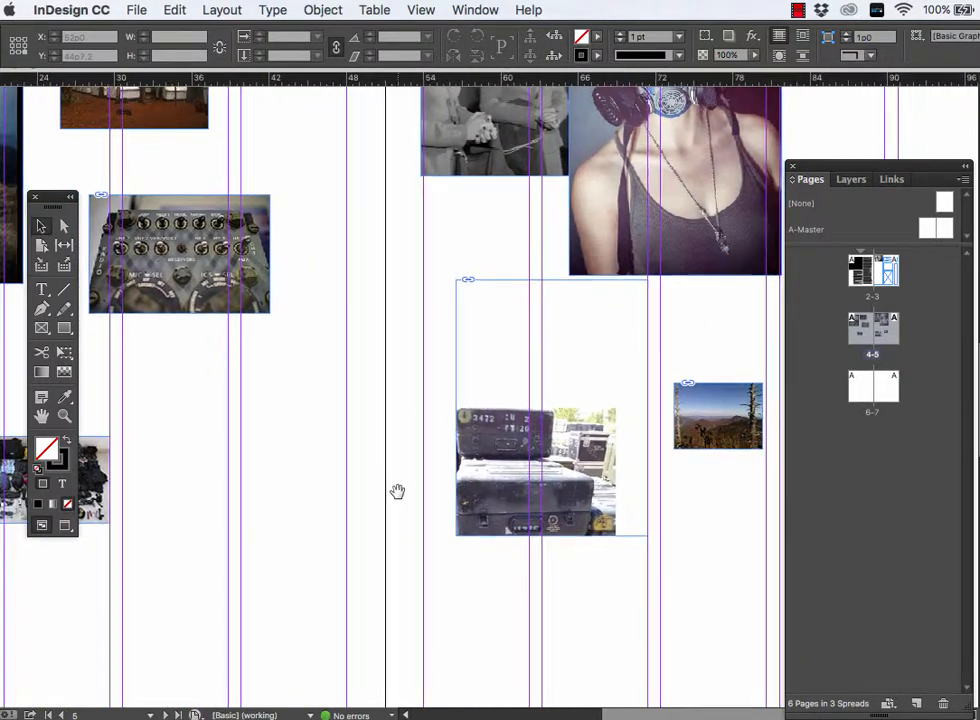
drag(197, 466, 331, 552)
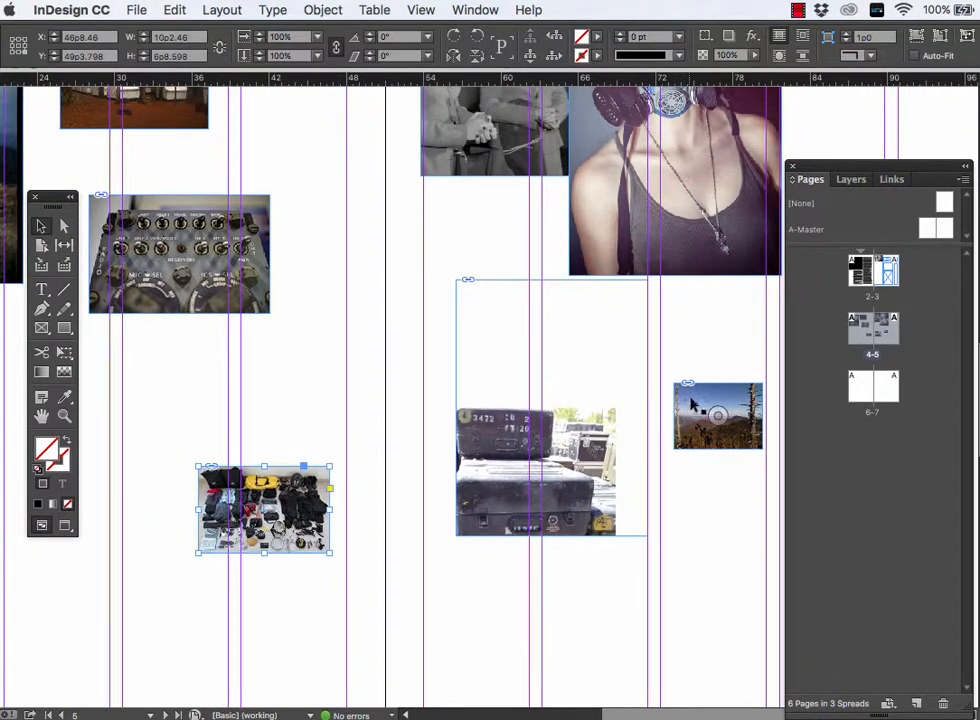
drag(110, 400, 198, 465)
key(space)
drag(251, 388, 571, 393)
drag(471, 435, 201, 391)
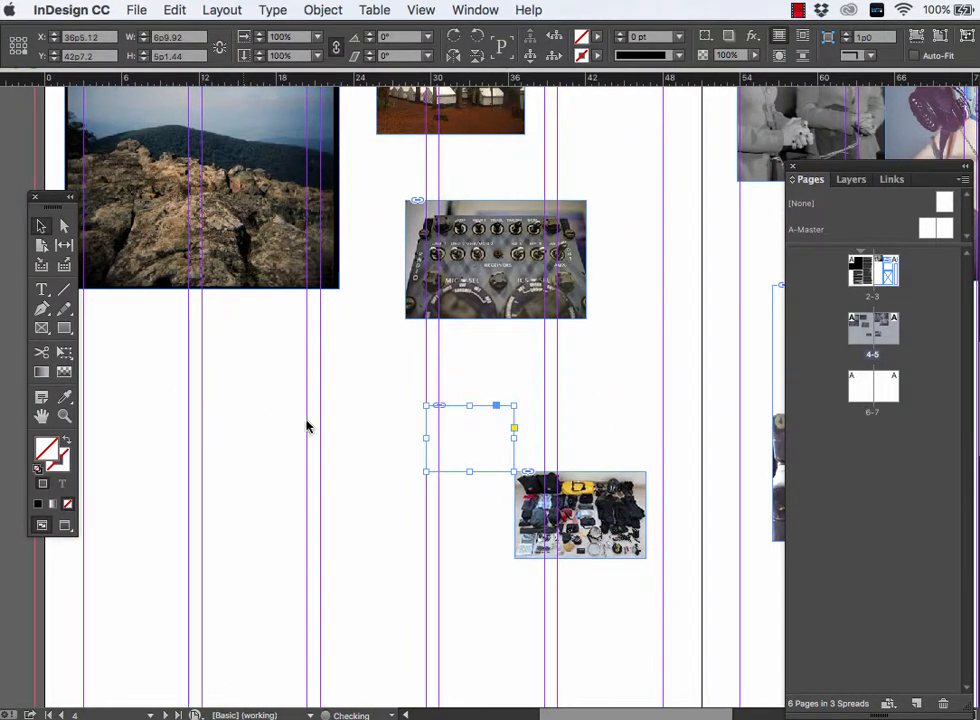
key(super+z)
click(521, 376)
drag(479, 428, 217, 349)
key(super+z)
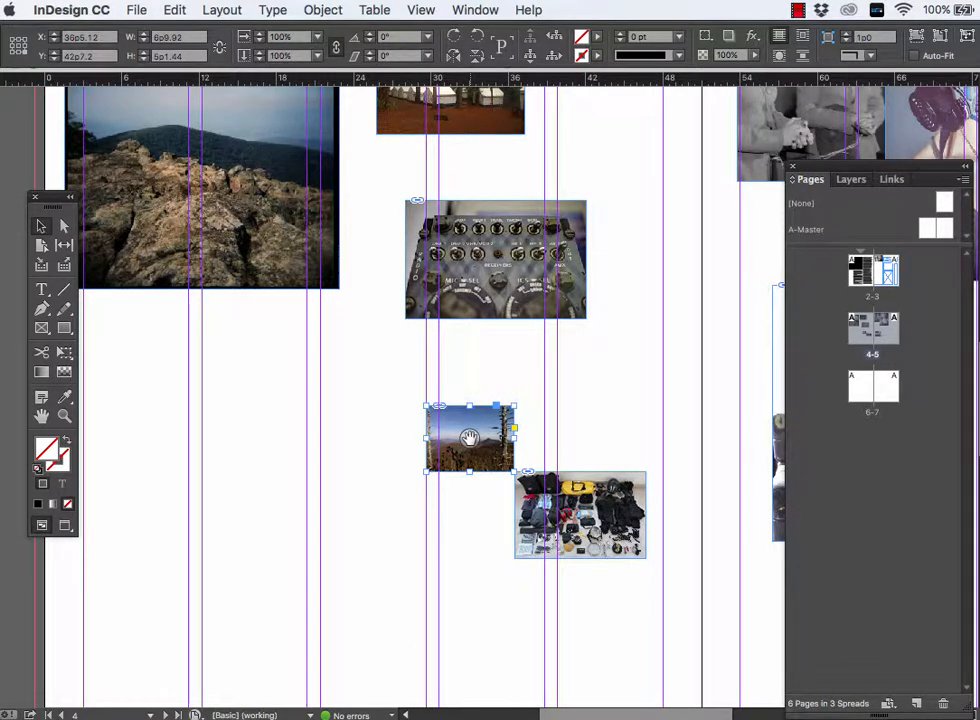
drag(469, 437, 335, 445)
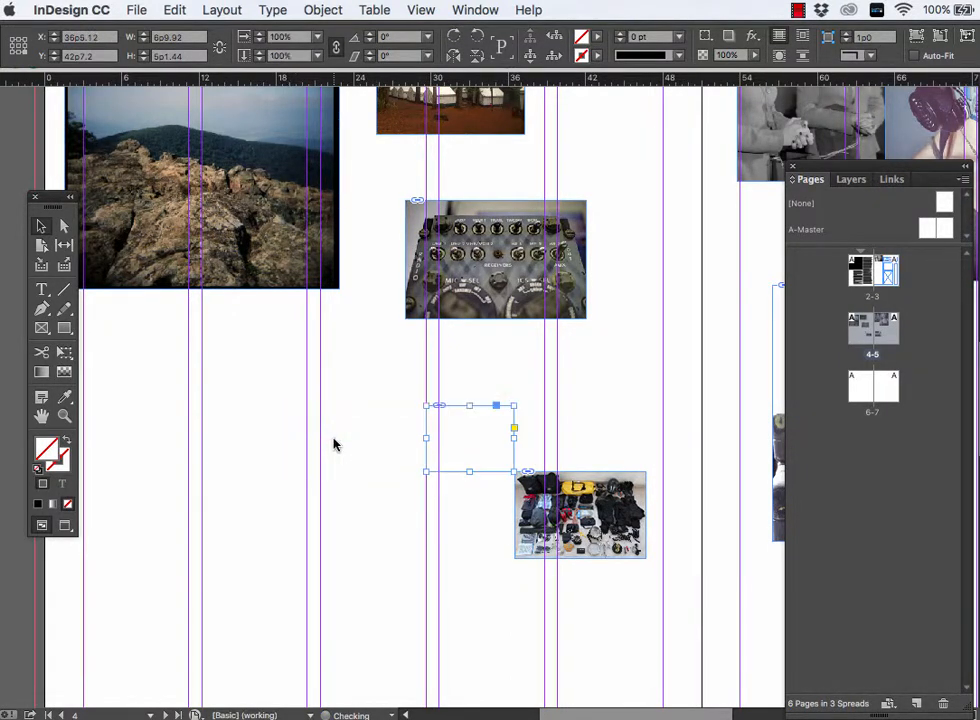
key(super+z)
click(564, 400)
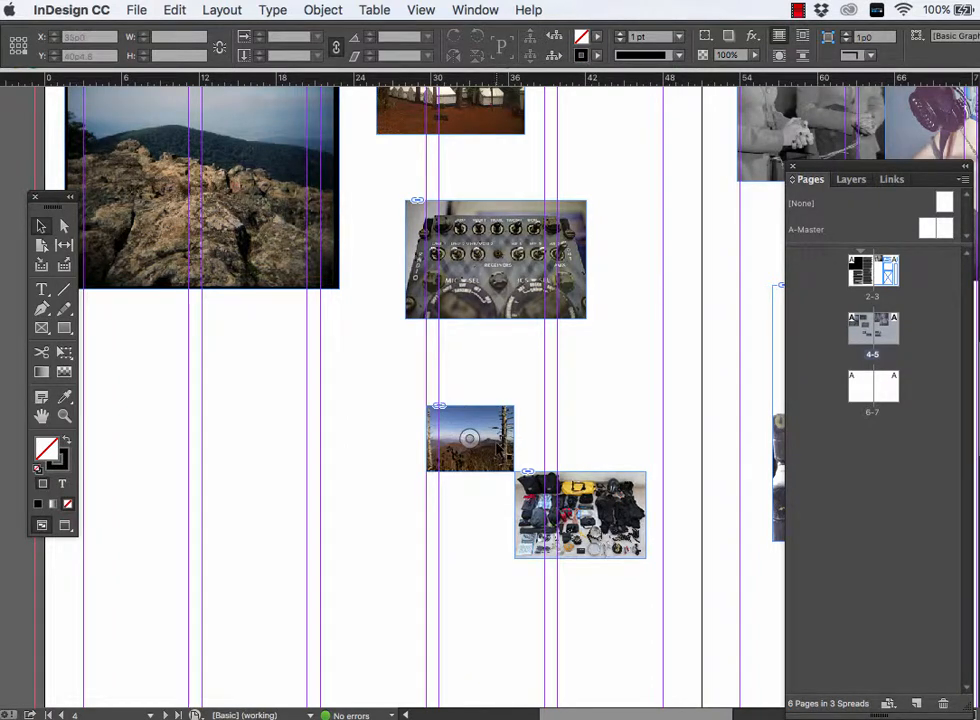
- Scale the bare-tree mountain photo with its frame to about 16p9 by 12p6.5 and replace the rocky-summit photo on page 4 with it
drag(445, 440, 148, 356)
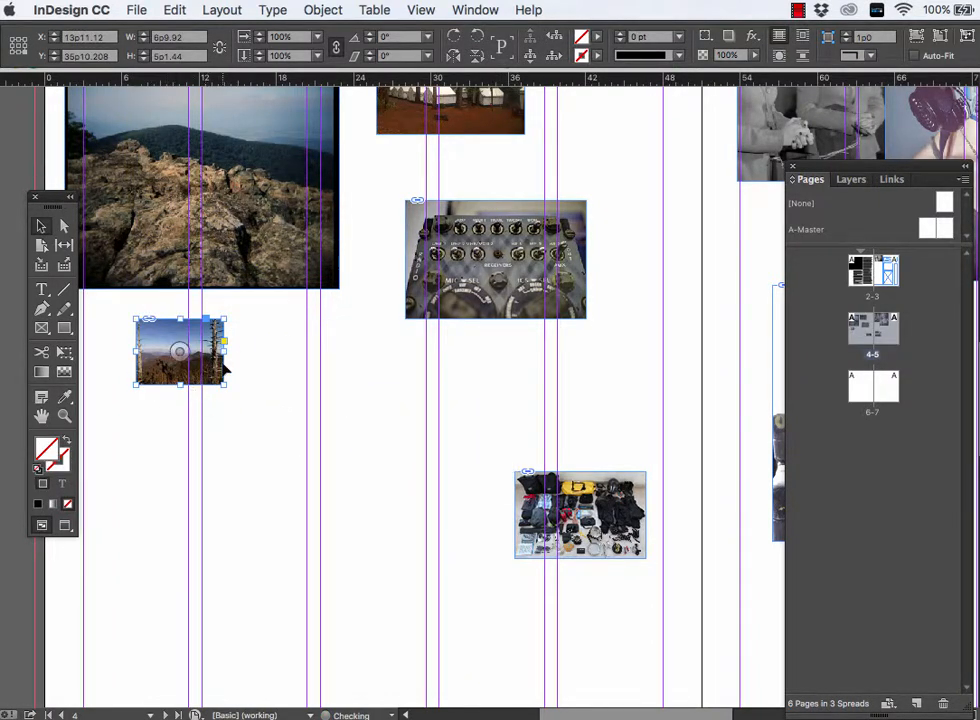
drag(226, 385, 345, 483)
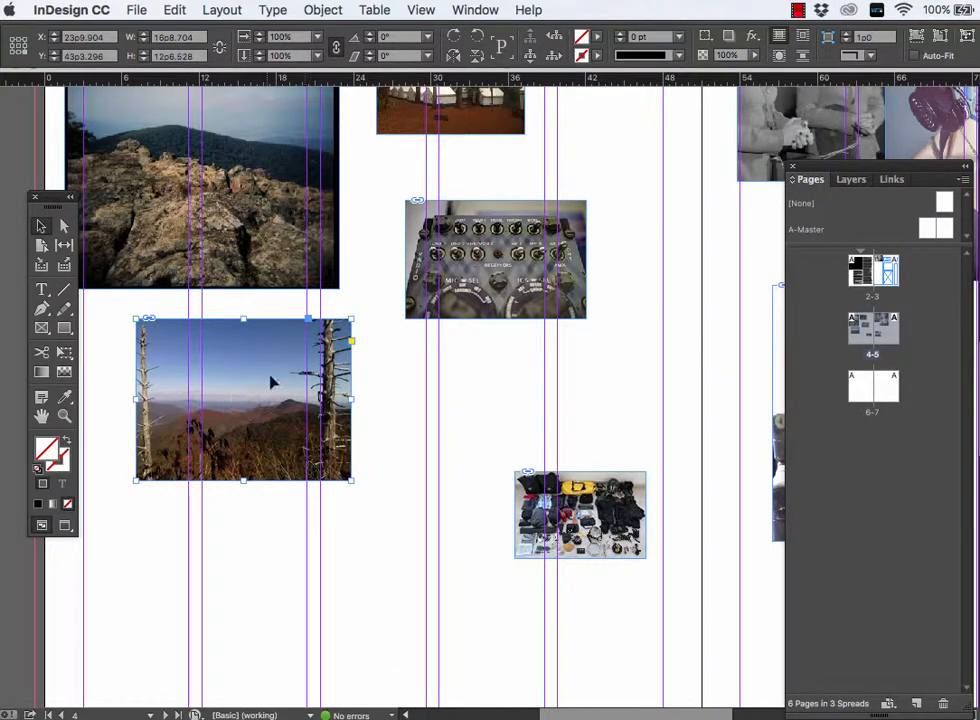
scroll(285, 395, up, 2)
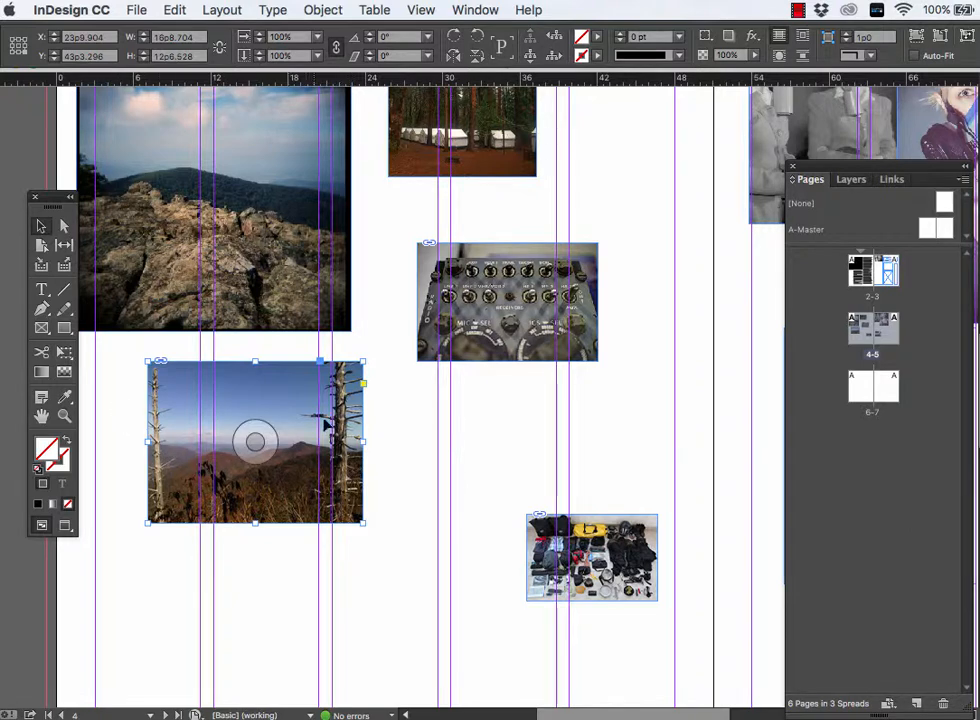
click(237, 230)
key(Delete)
drag(278, 427, 277, 297)
- Reposition the stacked equipment cases image inside its frame on page 5 so the stack fills most of the frame
drag(404, 408, 326, 413)
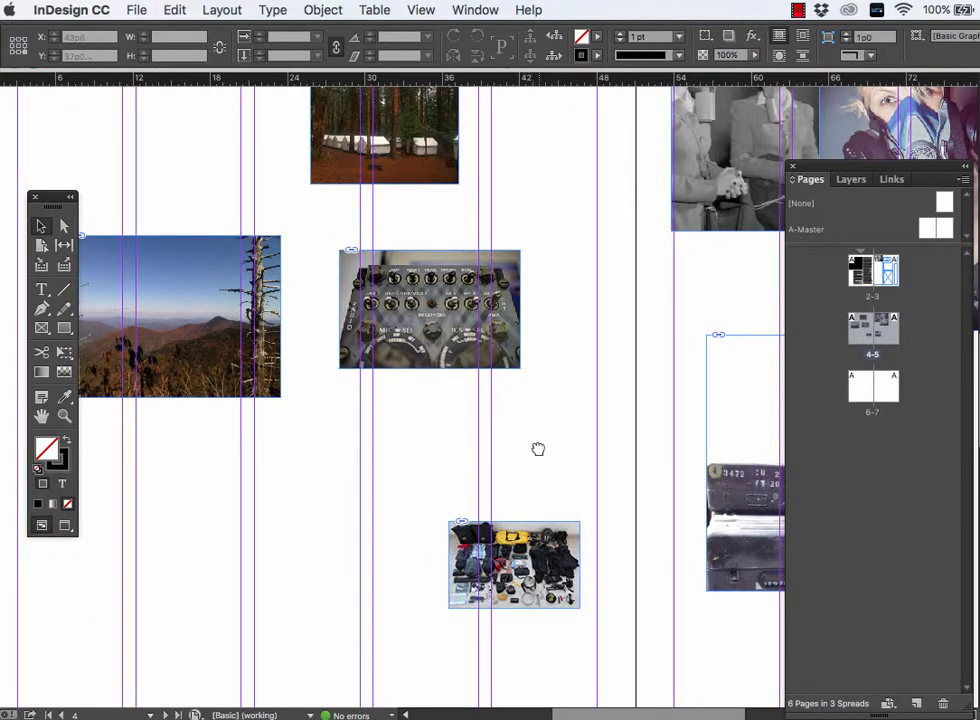
drag(538, 448, 311, 455)
click(517, 530)
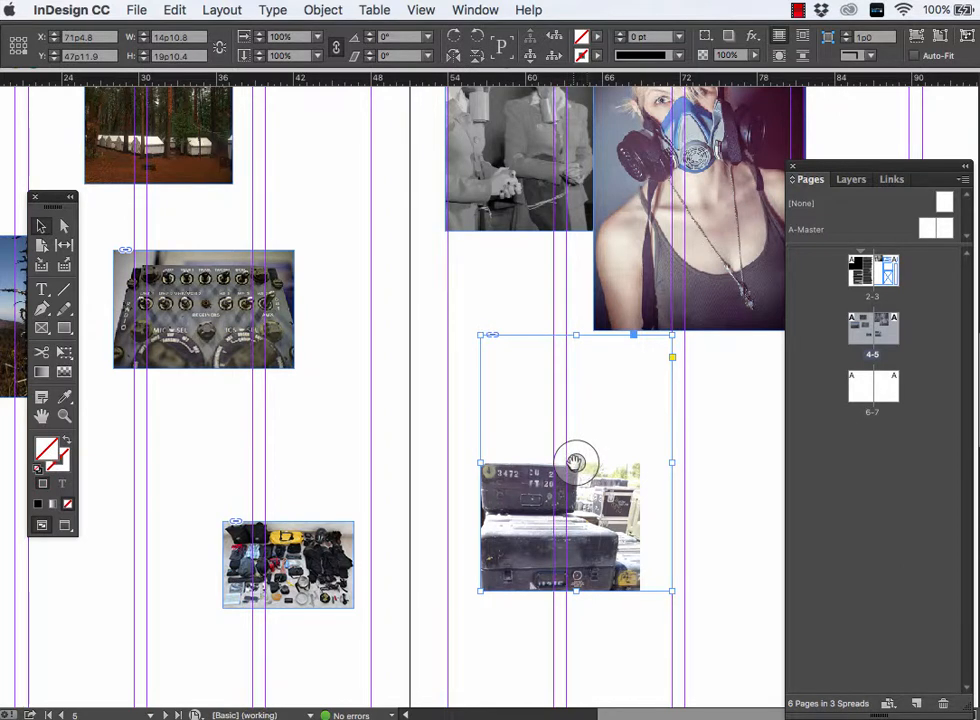
drag(575, 463, 607, 417)
drag(575, 466, 598, 388)
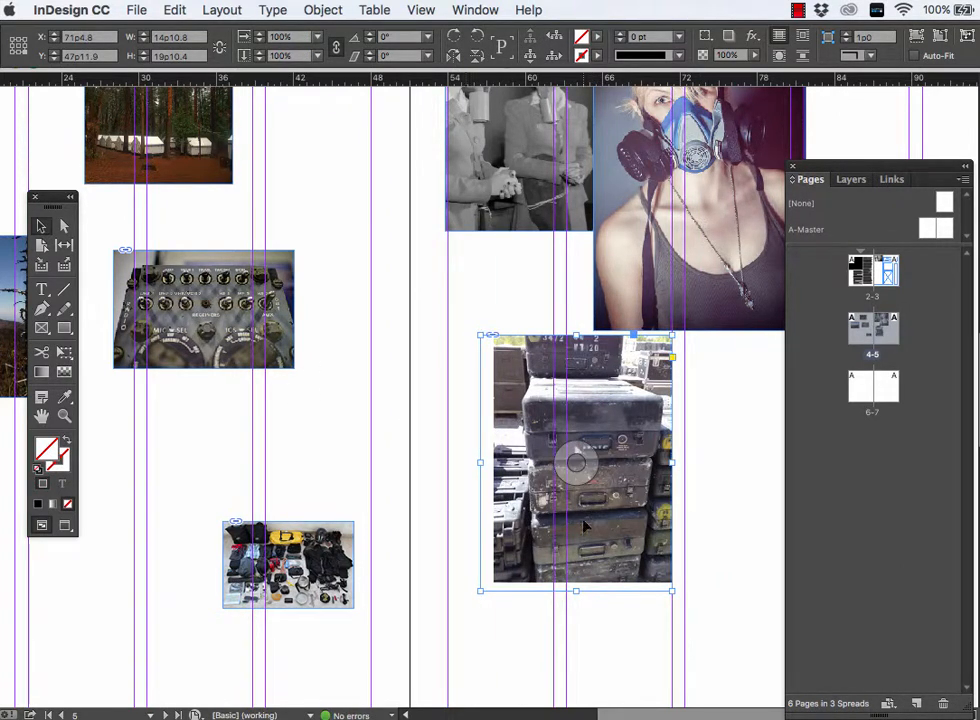
- Move the radio control panel photo across the spine, beside the equipment cases photo on page 5
click(257, 353)
drag(257, 353, 432, 455)
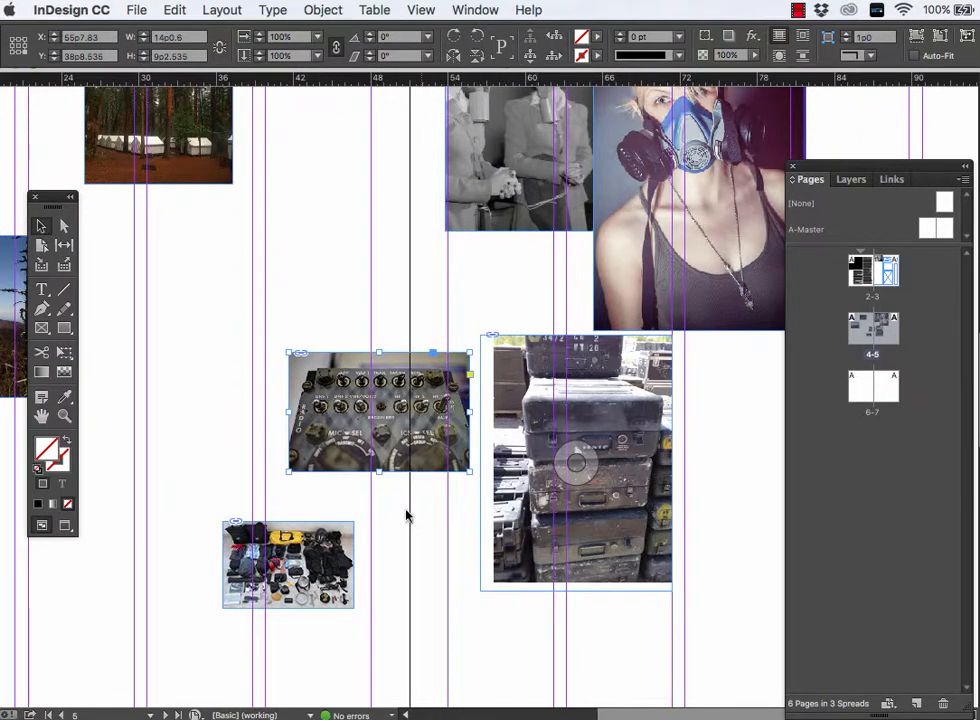
click(306, 543)
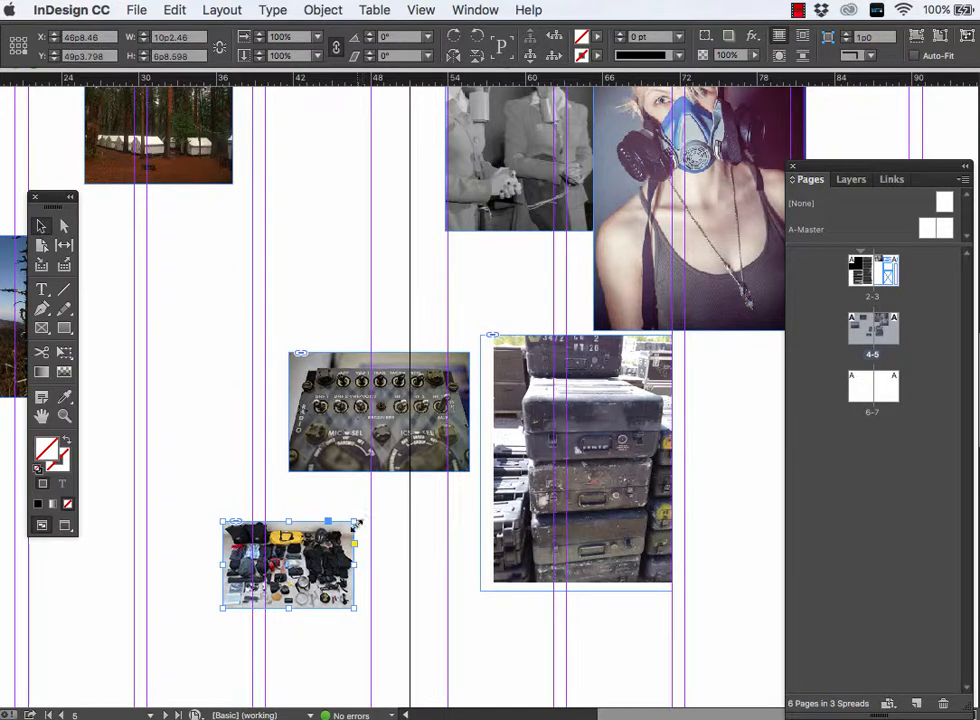
drag(353, 521, 630, 288)
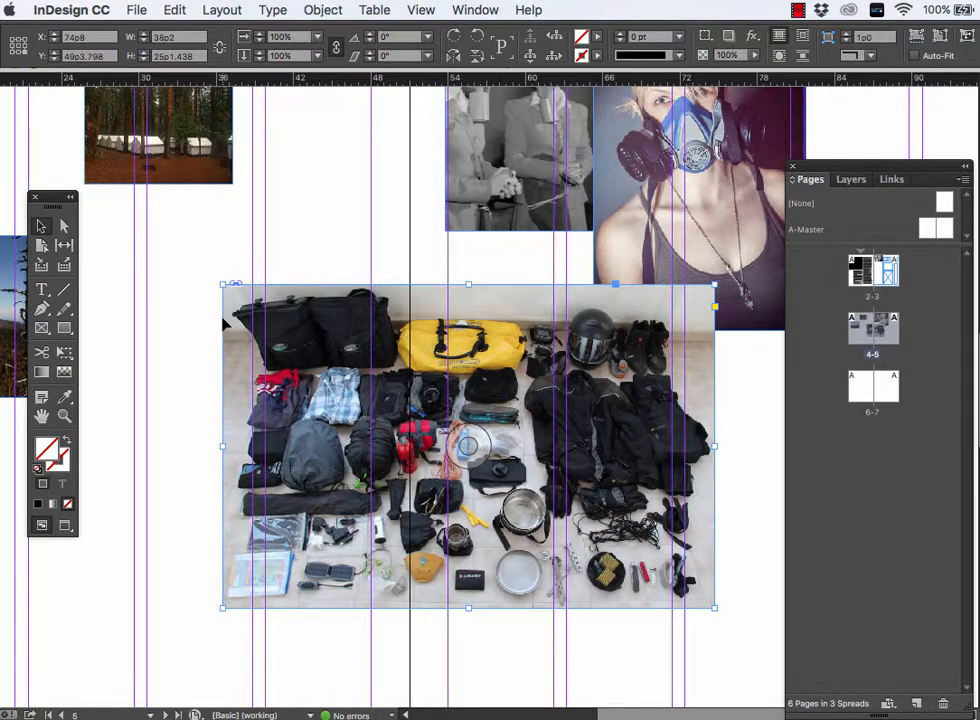
drag(207, 283, 111, 208)
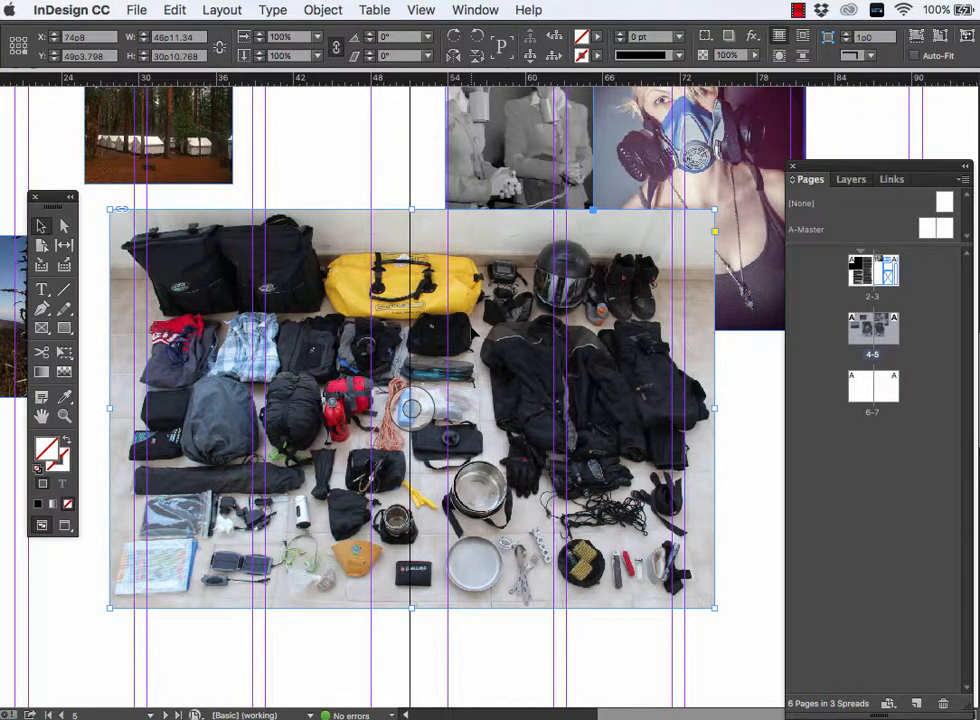
key(super+z)
key(super+z)
key(super+z)
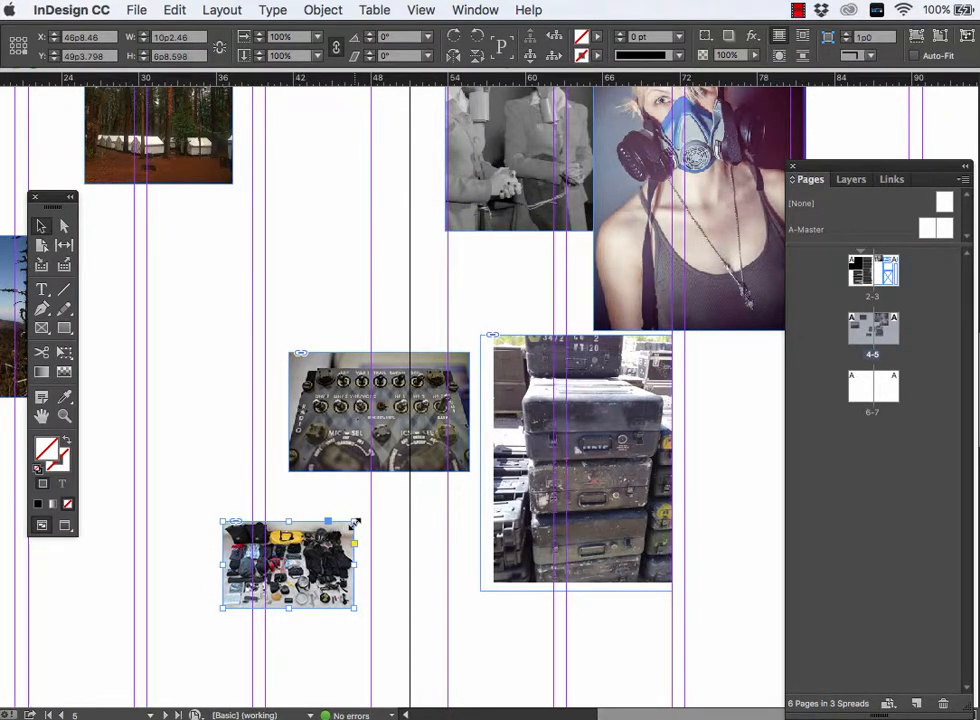
- Scale the camera gear photo with its frame to about 40p5 by 26p7 and place it in page 4's lower outer corner
drag(354, 521, 586, 269)
drag(465, 404, 328, 428)
key(super+minus)
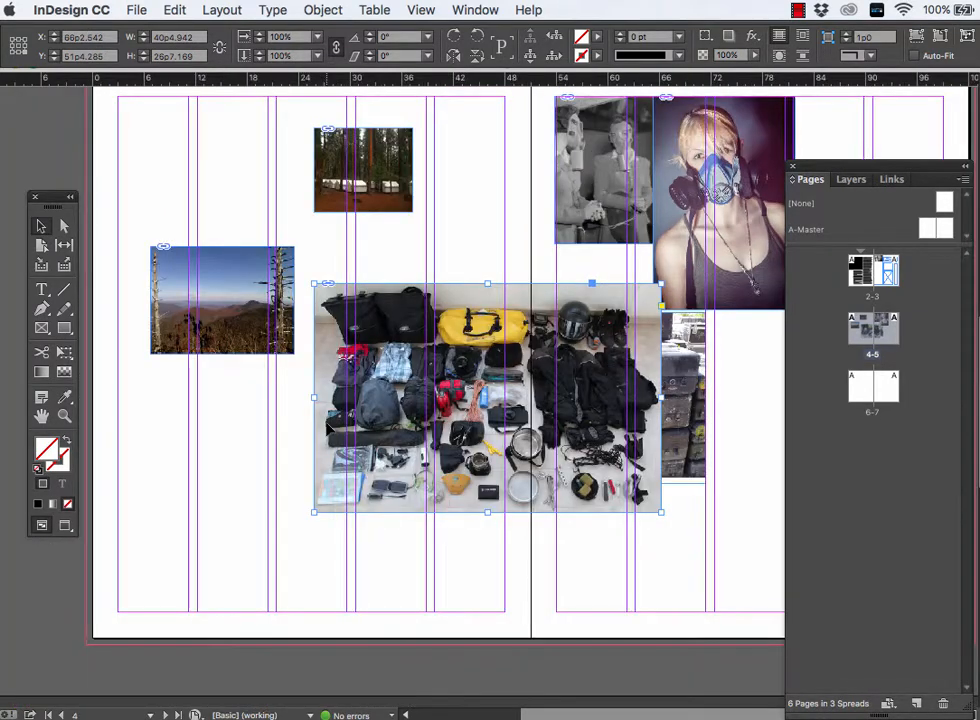
drag(463, 310, 268, 402)
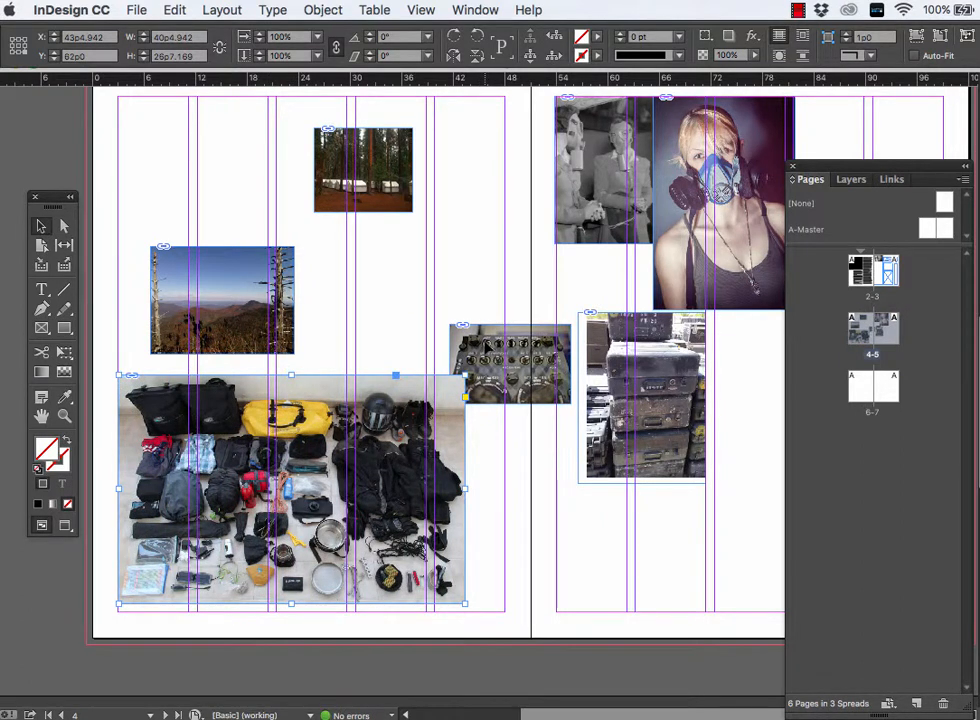
- Shift the radio control panel photo up and towards page 4, and move the black-and-white couple photo across the spine at the top margin
drag(487, 345, 473, 290)
drag(590, 170, 540, 170)
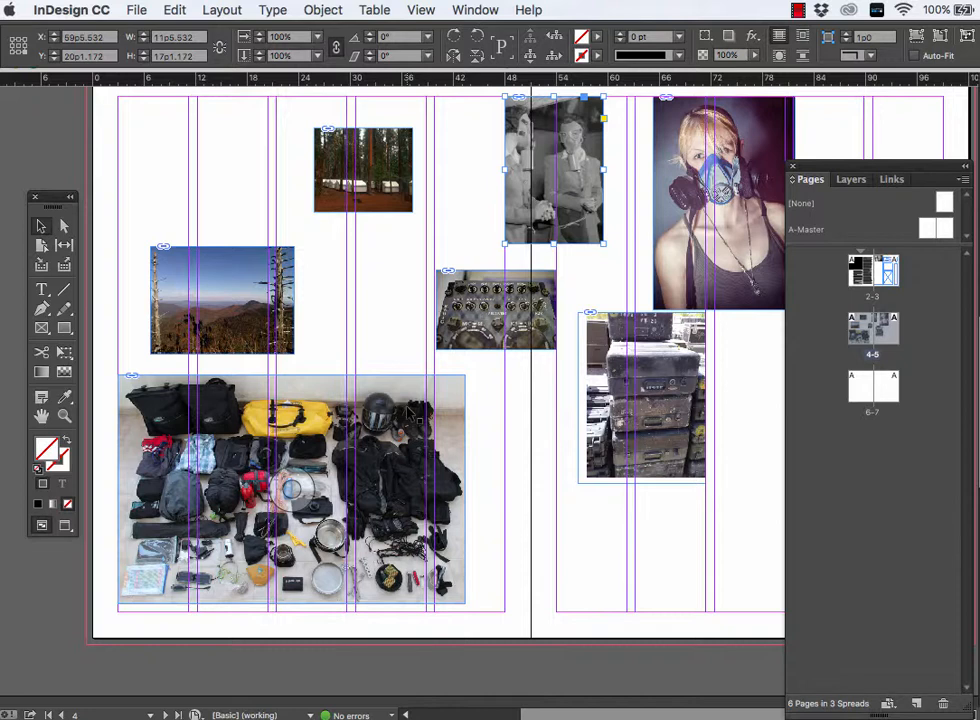
- Move the enlarged camera gear photo from page 4 to the pasteboard beside the outer edge of page 2
key(super+minus)
key(super+minus)
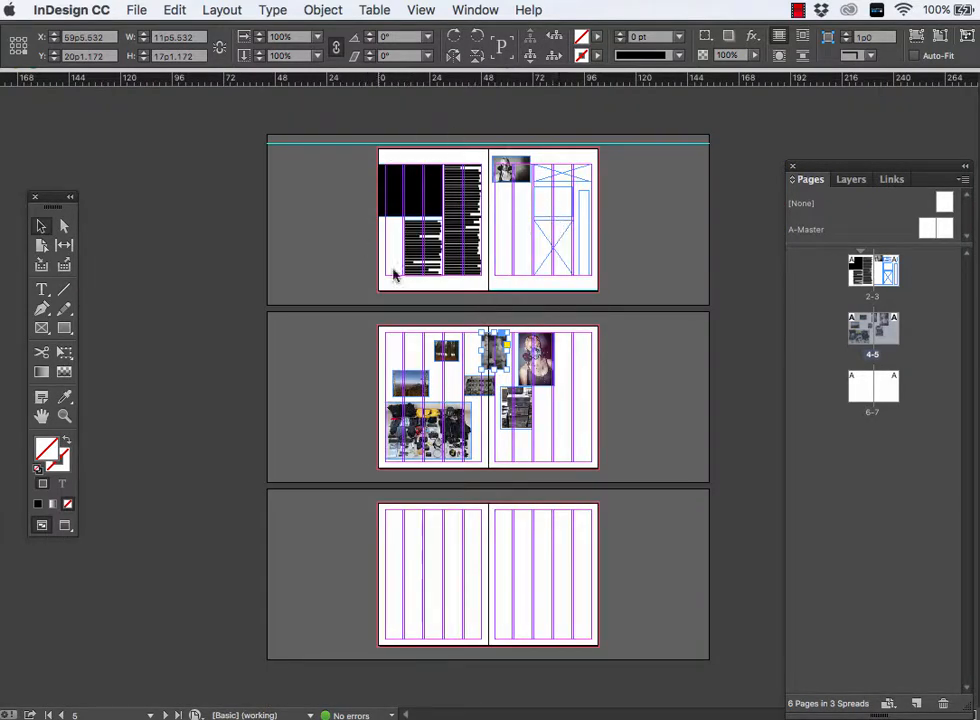
click(422, 188)
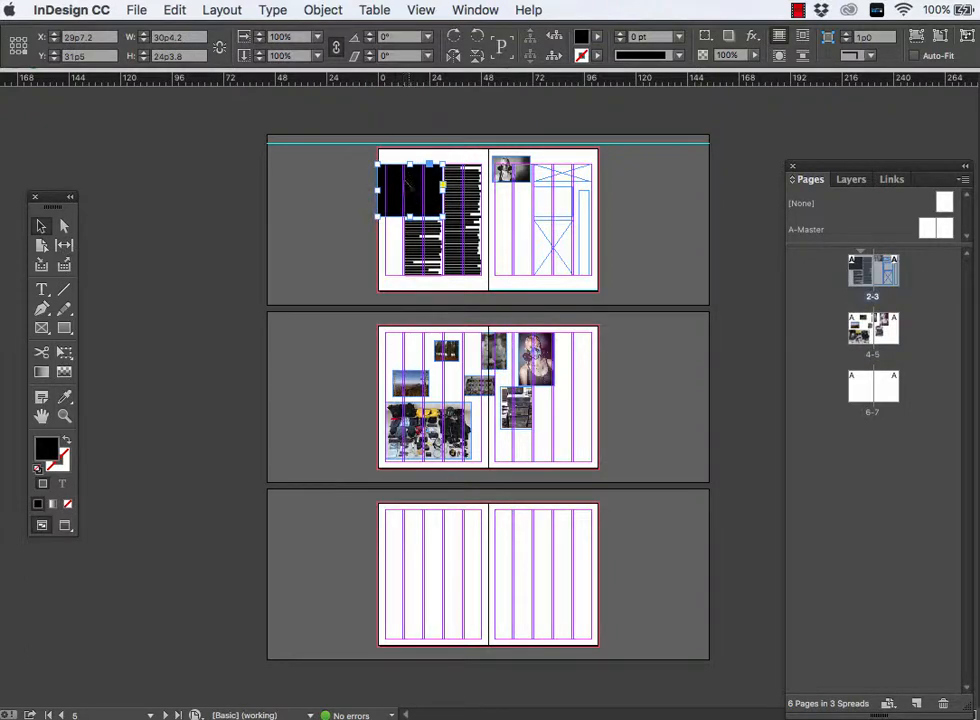
click(548, 250)
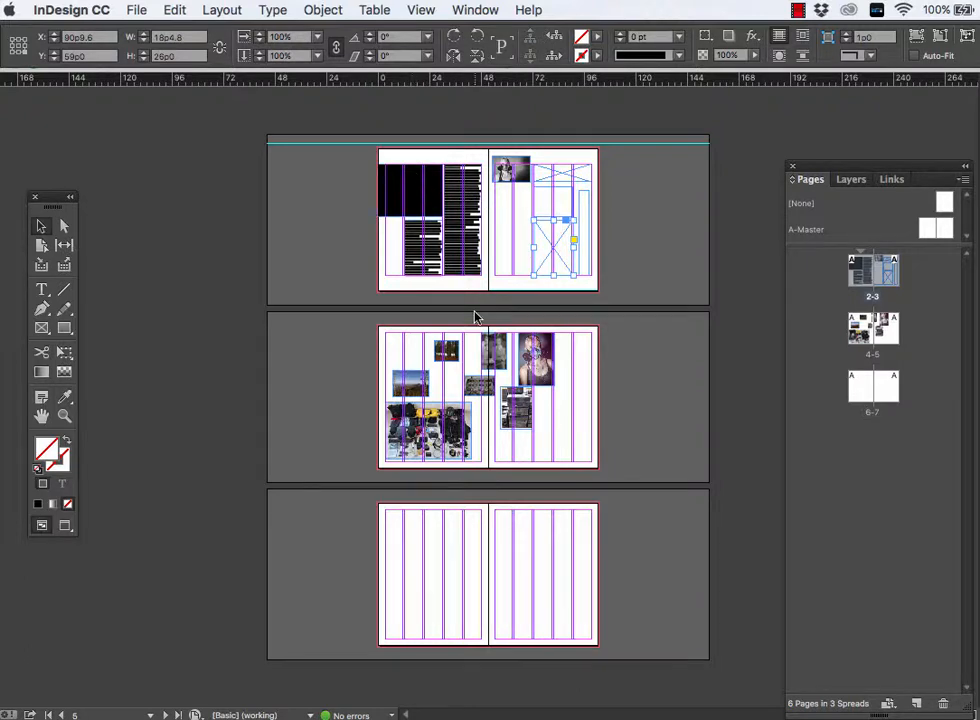
key(super+equal)
scroll(474, 357, down, 1)
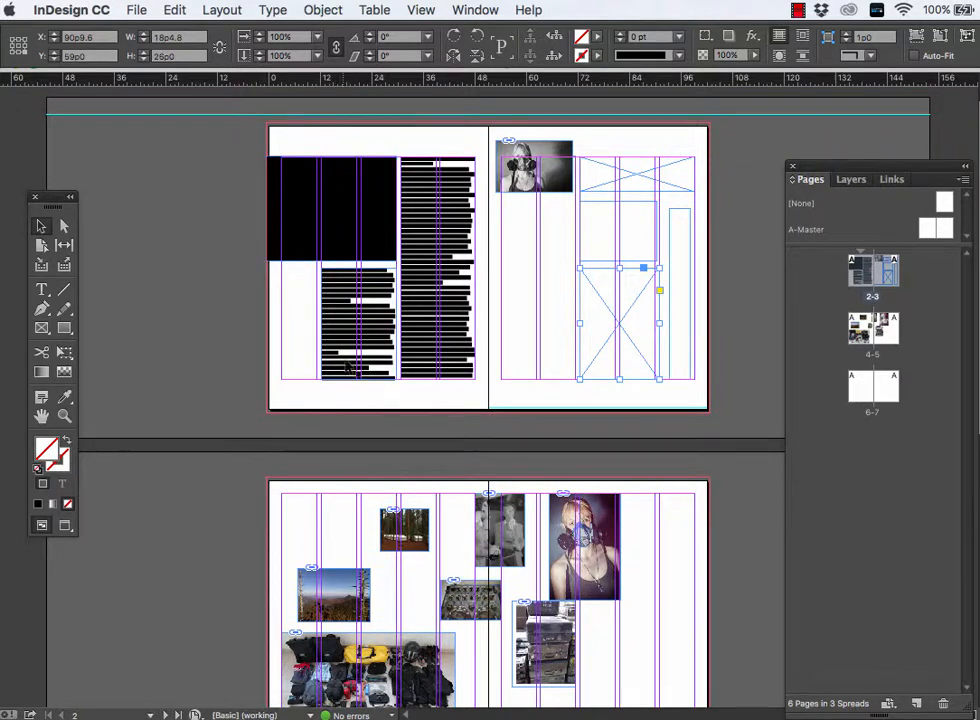
scroll(418, 457, down, 1)
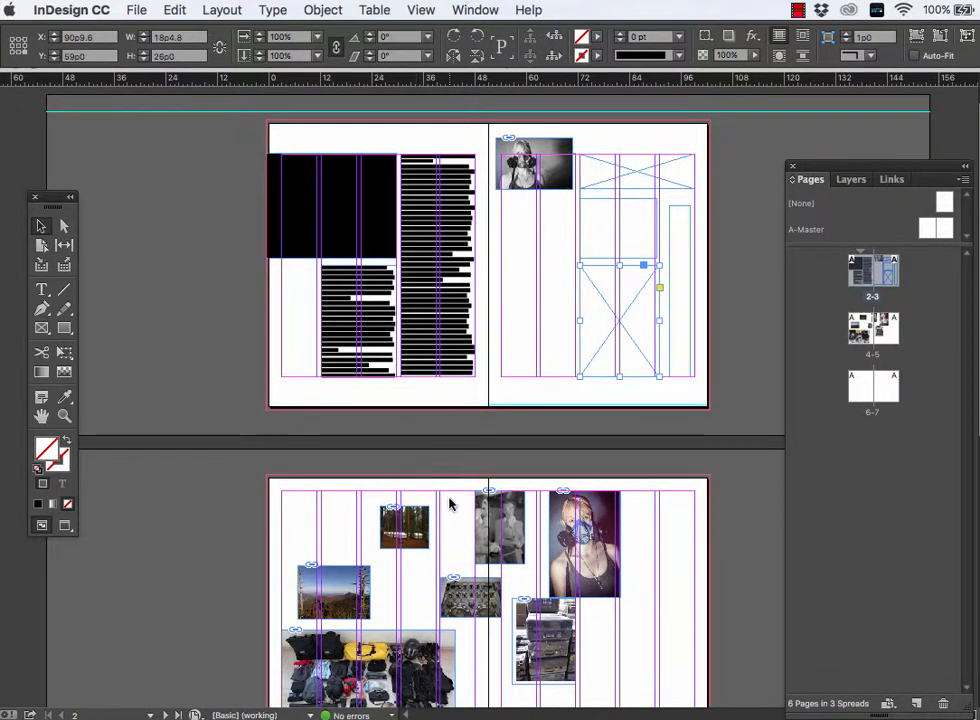
scroll(432, 430, down, 2)
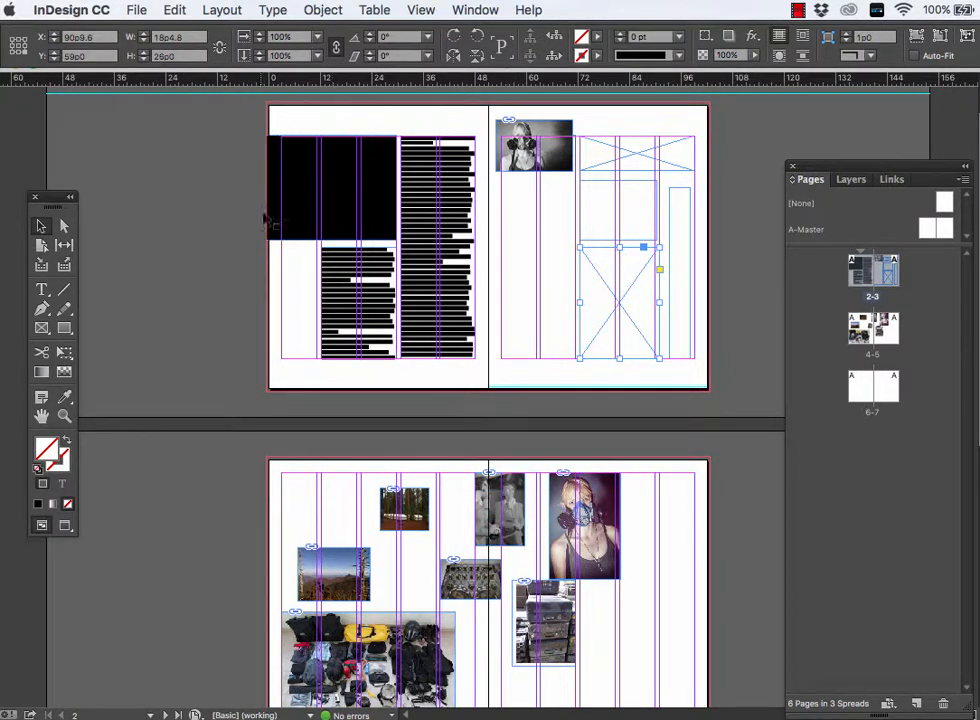
drag(388, 629, 152, 368)
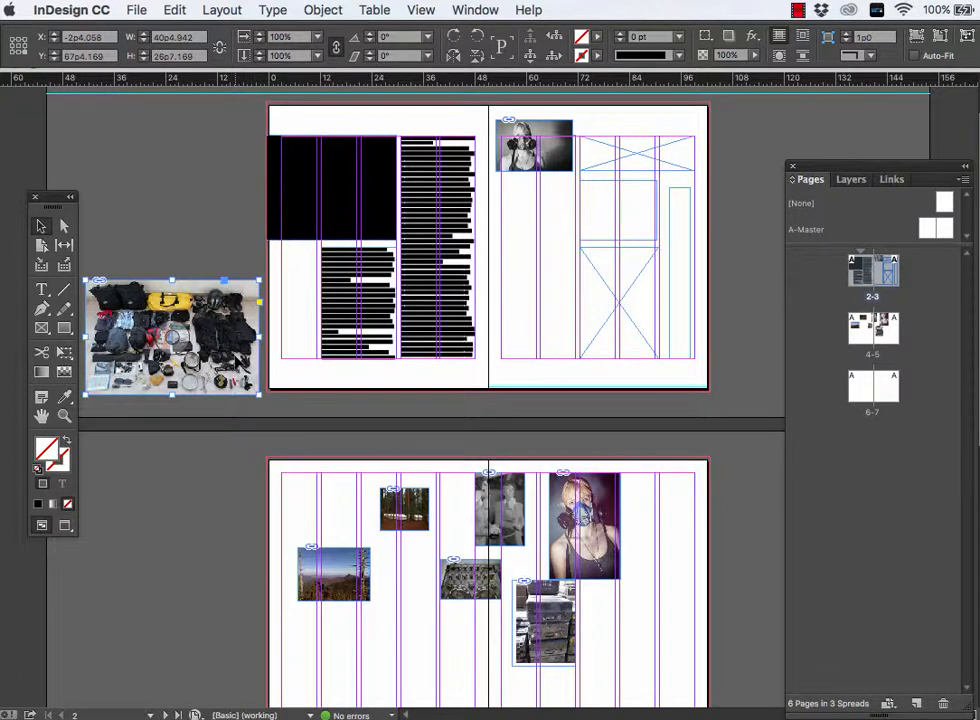
drag(224, 346, 222, 323)
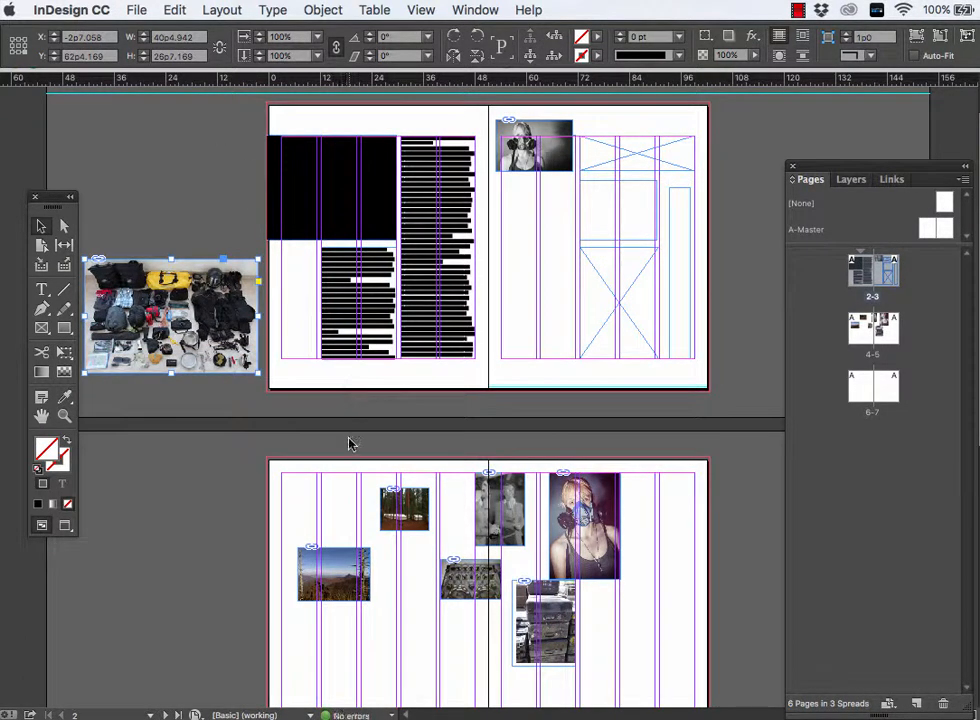
drag(338, 571, 177, 203)
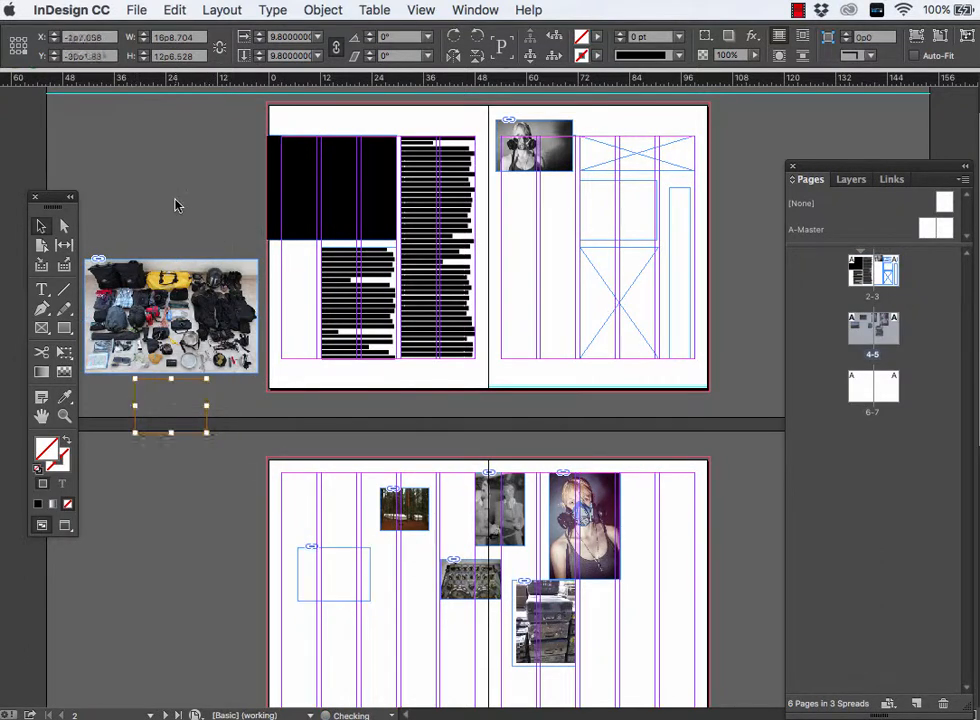
click(177, 202)
key(ctrl+z)
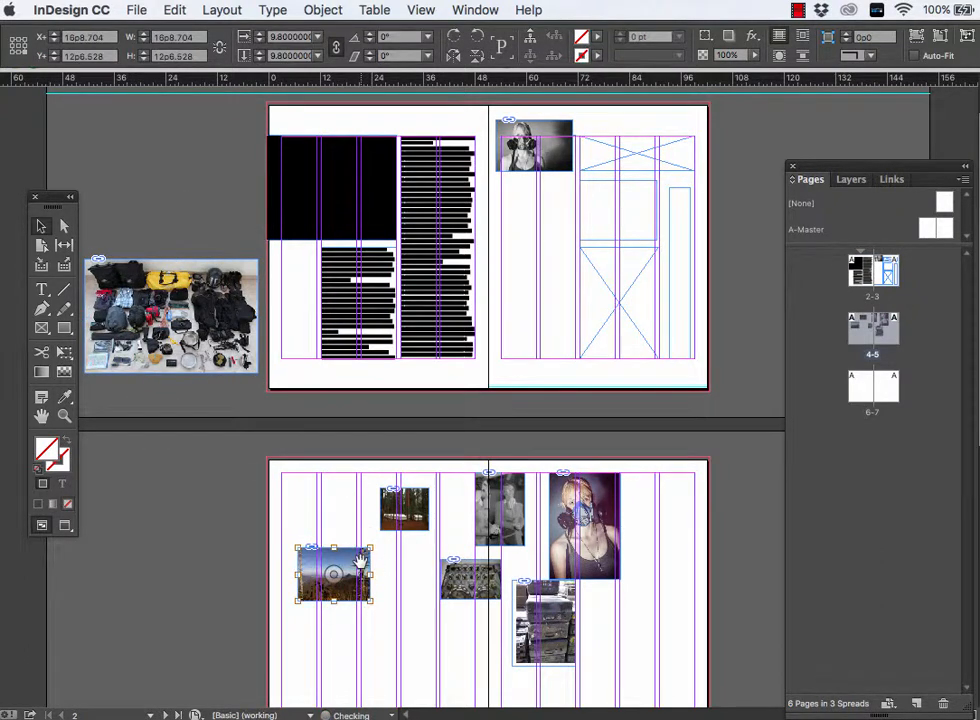
- Move the six remaining photos from pages 4 and 5 to the outer edges and pasteboard around the page 2-3 spread
drag(357, 563, 222, 209)
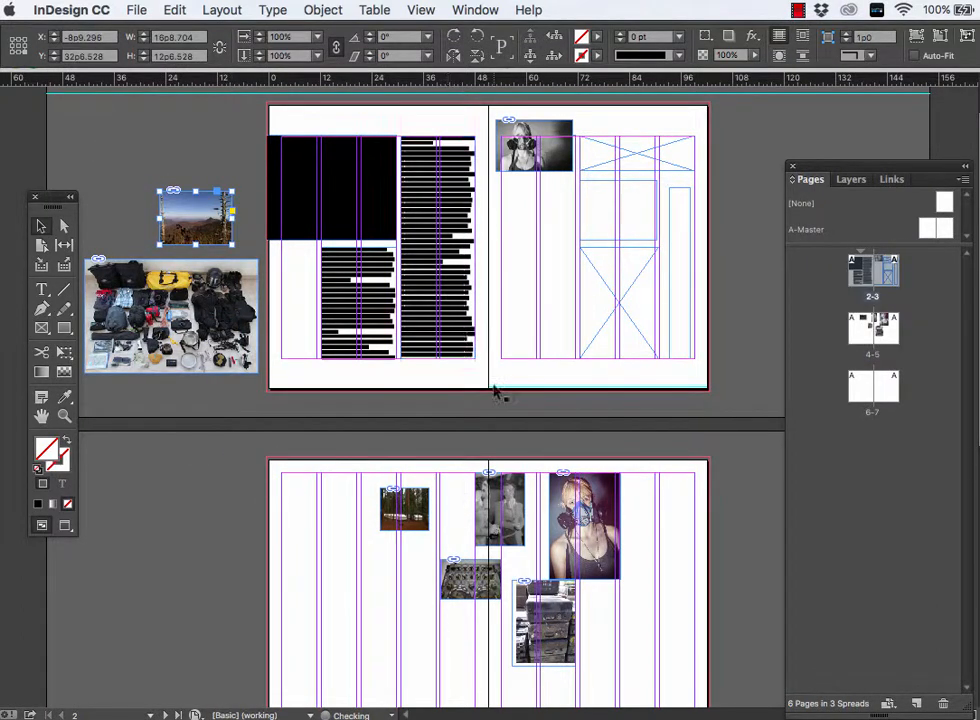
drag(607, 492, 758, 160)
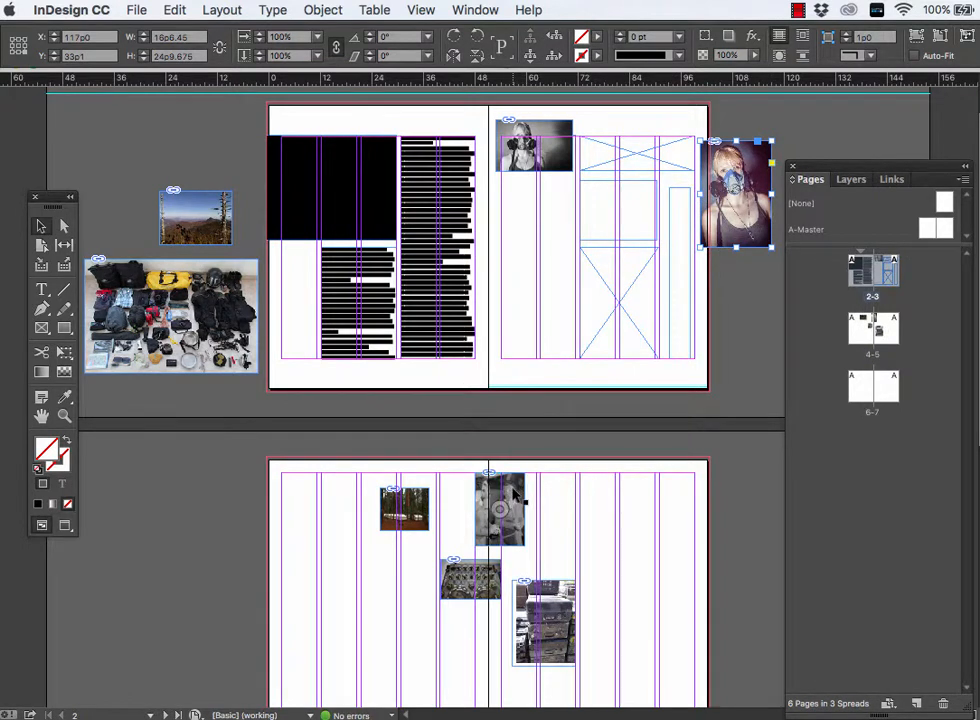
drag(507, 505, 752, 288)
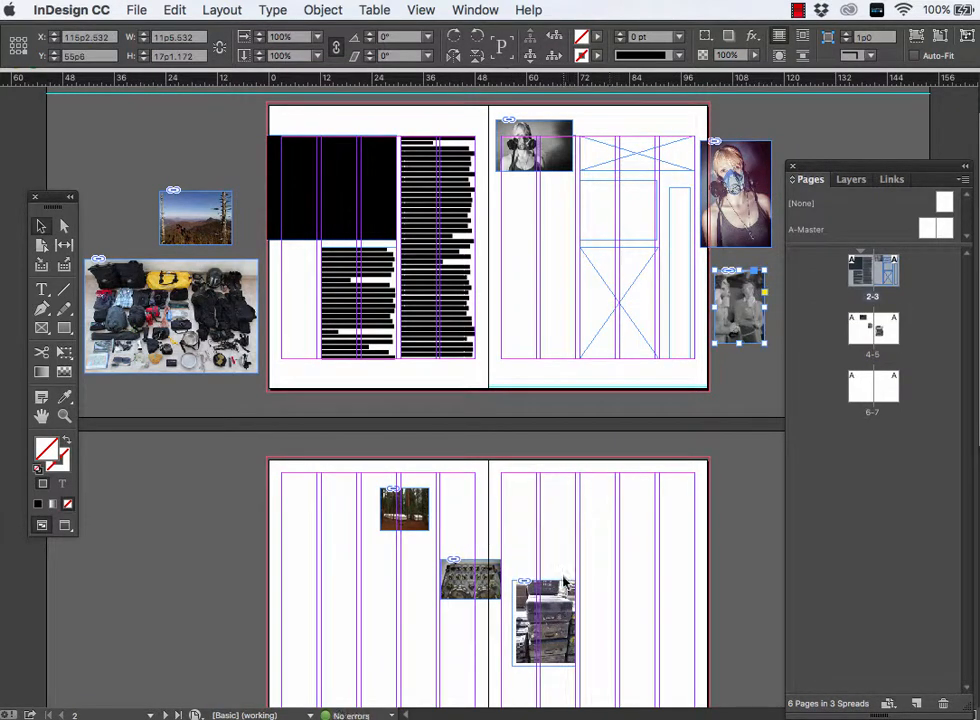
drag(563, 580, 720, 333)
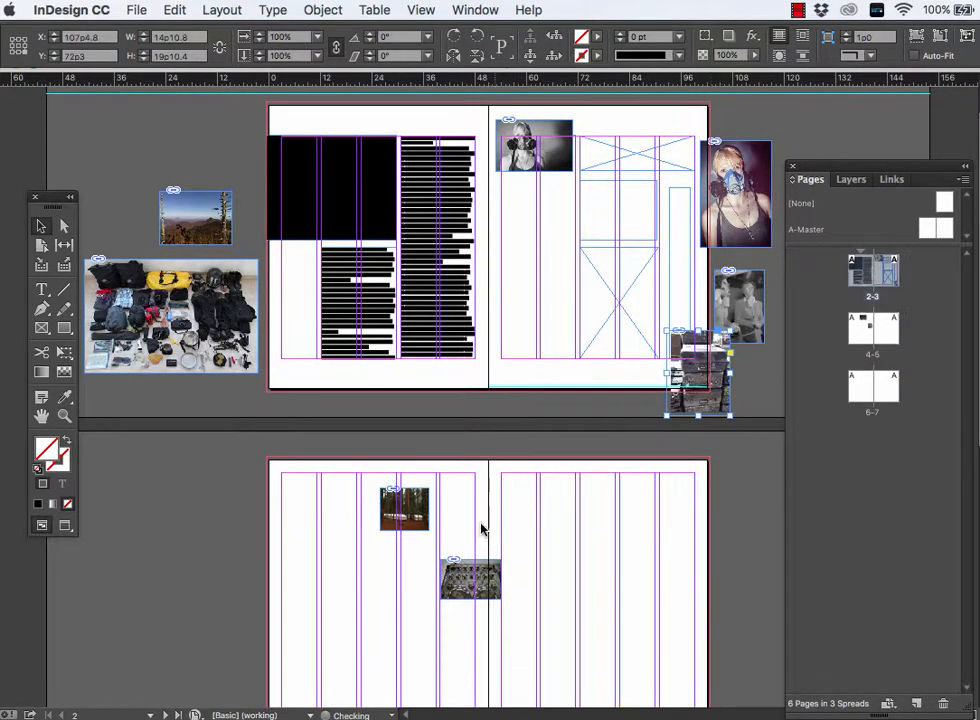
drag(490, 578, 288, 388)
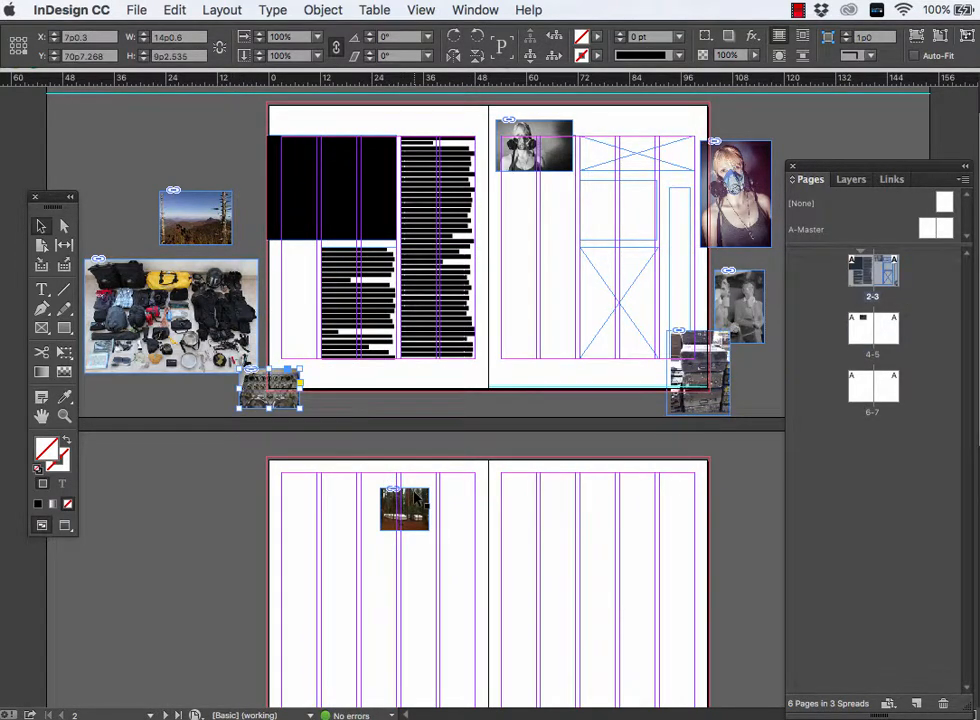
drag(415, 497, 225, 222)
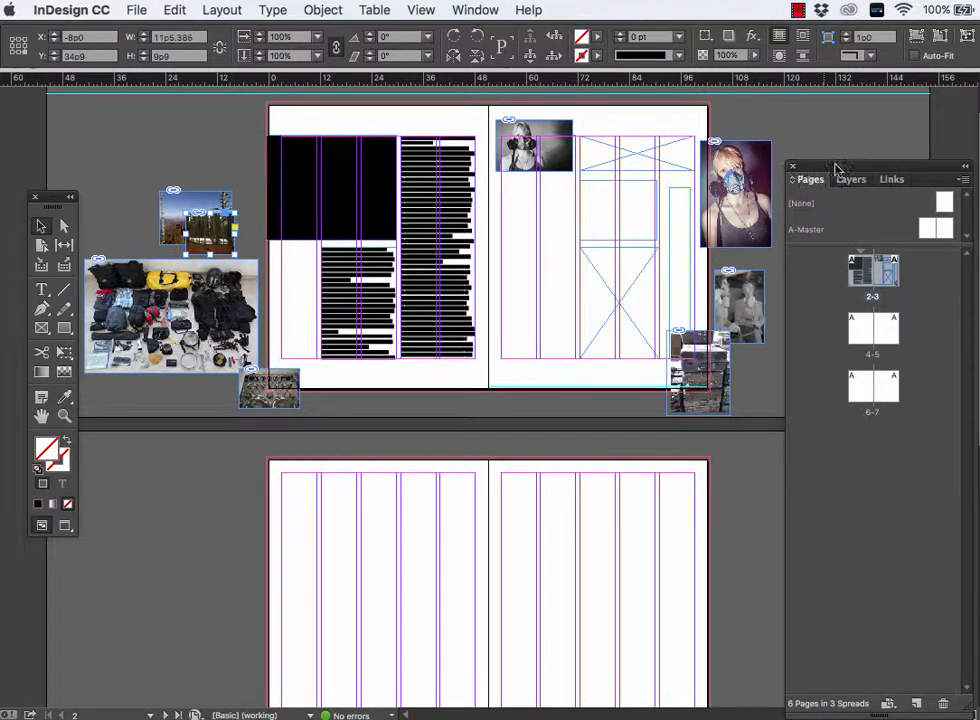
- Collapse the floating Pages, Layers and Links panel group to its compact form
click(966, 168)
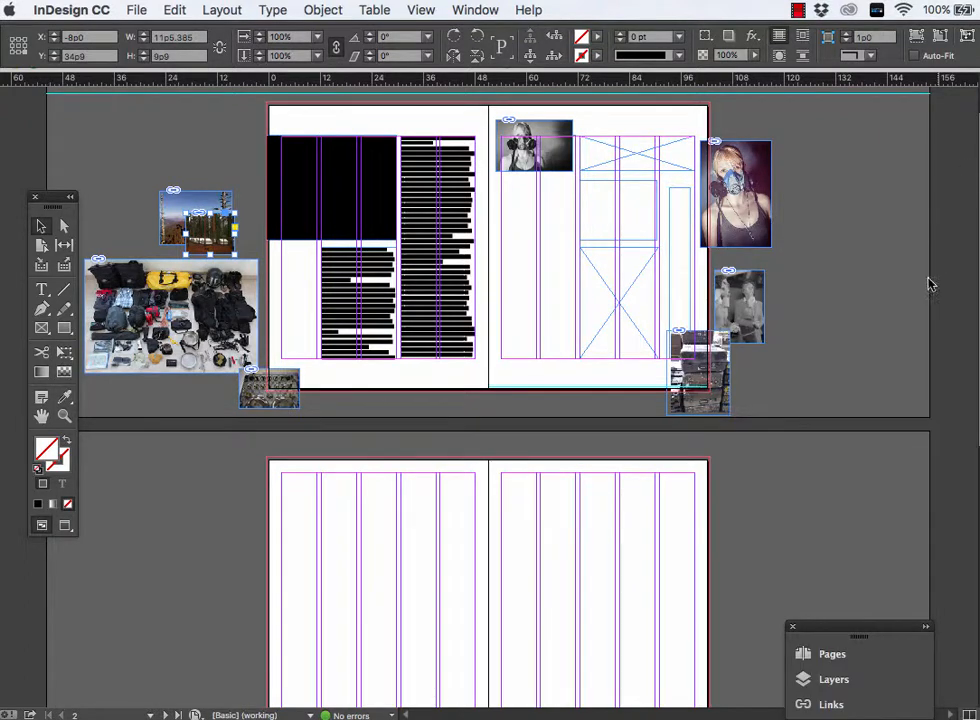
drag(612, 379, 781, 433)
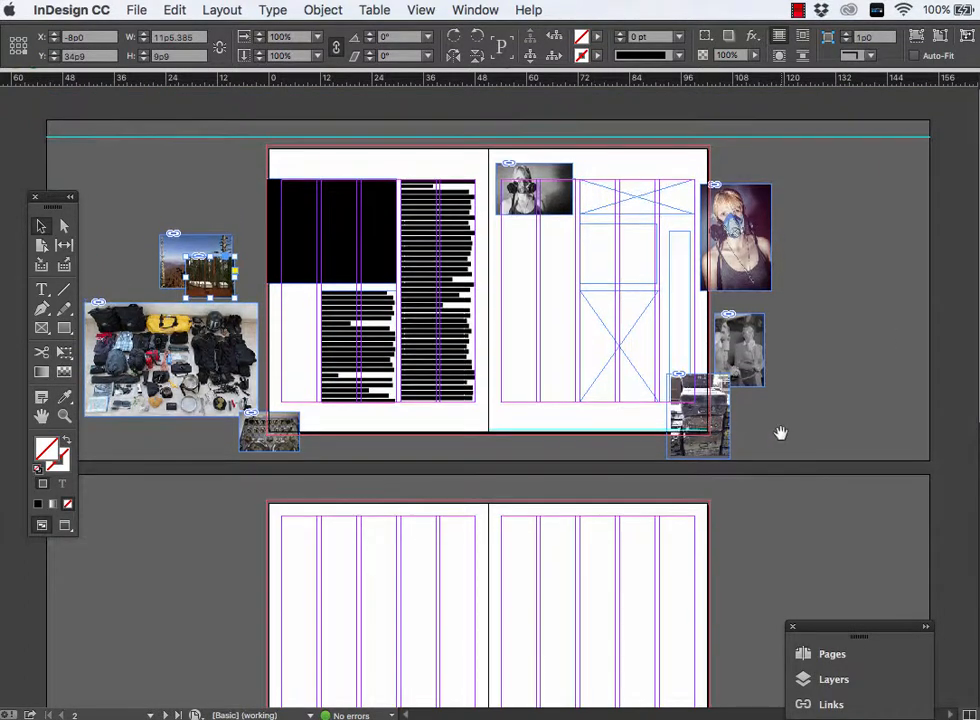
key(ctrl+=)
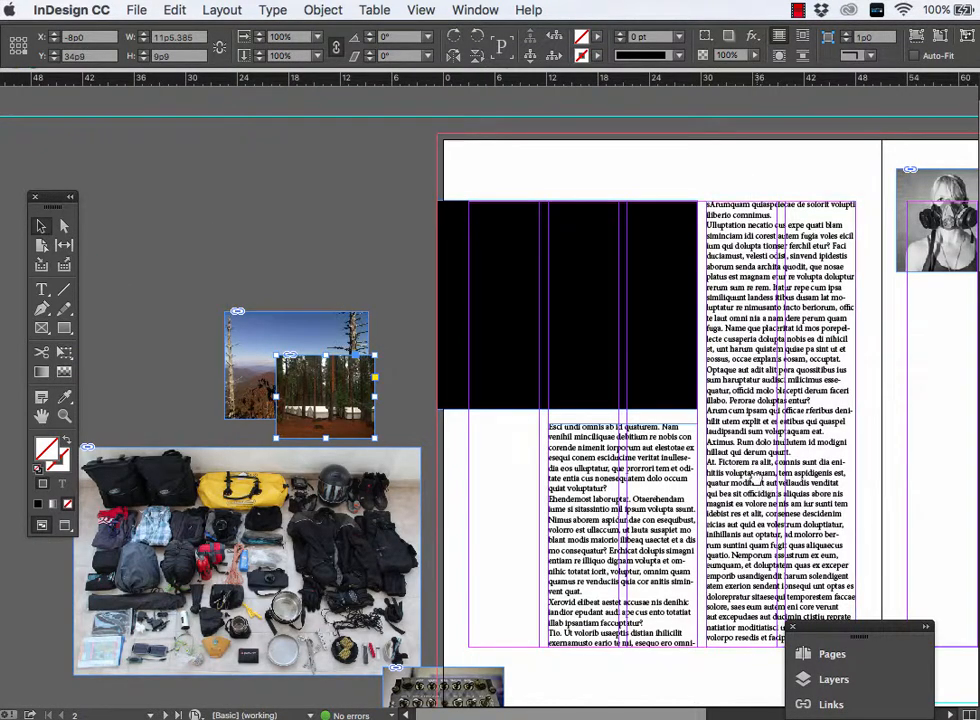
drag(757, 482, 404, 440)
drag(597, 467, 737, 425)
drag(611, 433, 769, 434)
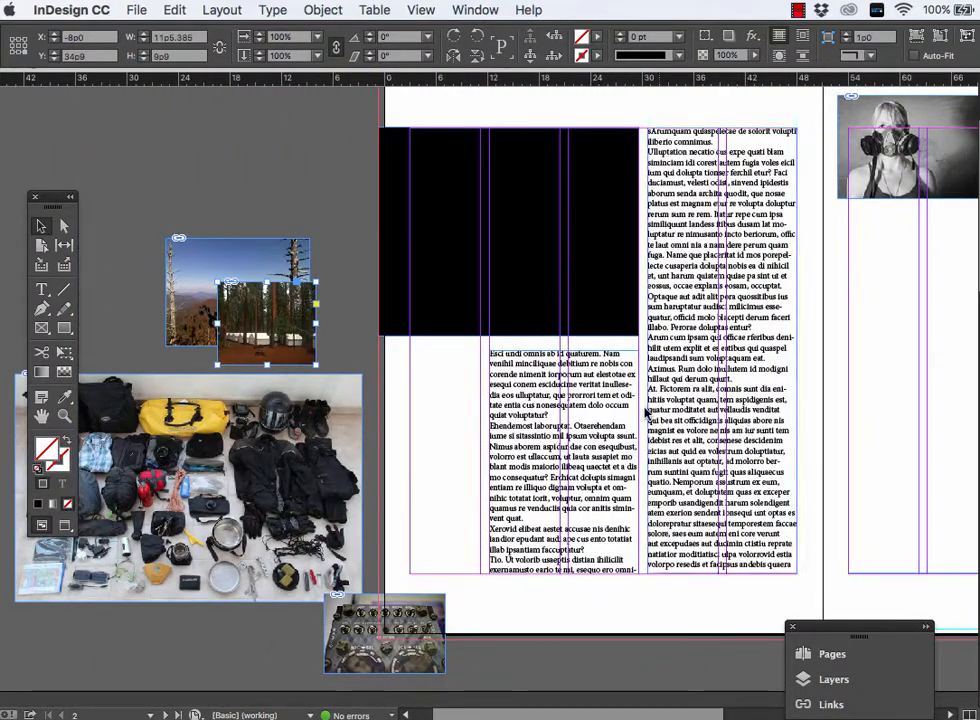
click(588, 369)
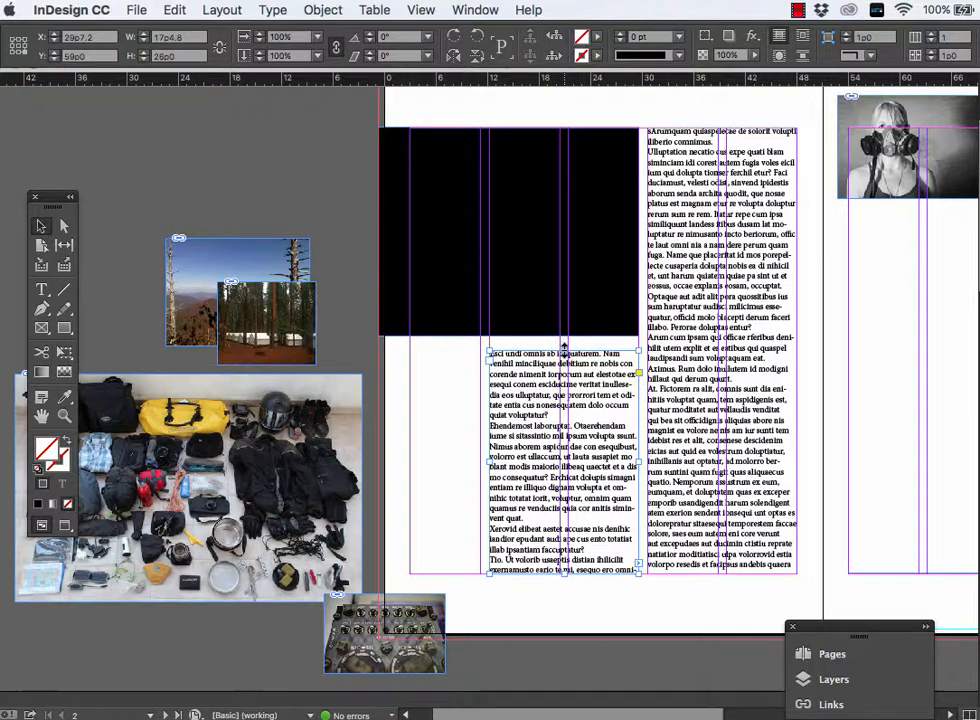
drag(562, 347, 563, 452)
key(super+z)
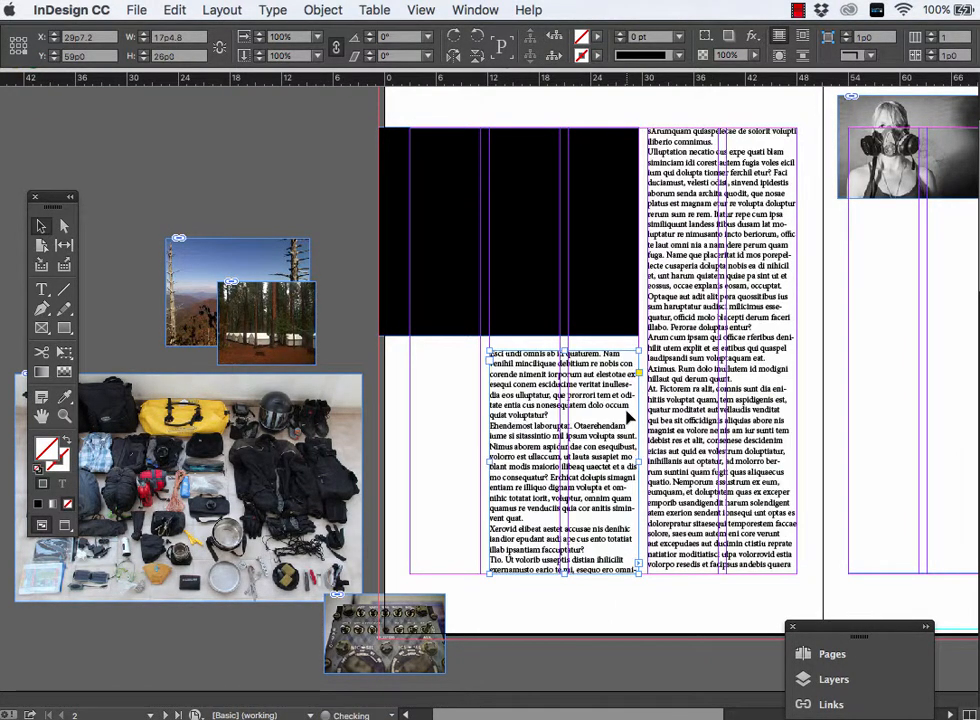
- Colour most of the text in the frame below the black rectangle on page 2 blue, hex 0075c1
key(t)
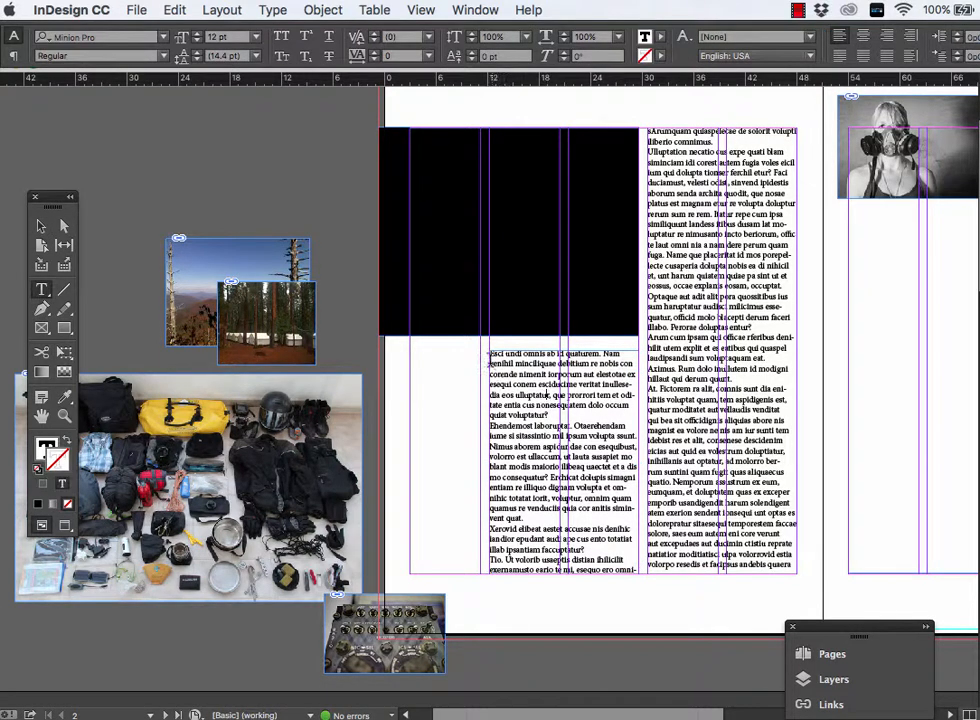
drag(489, 360, 628, 557)
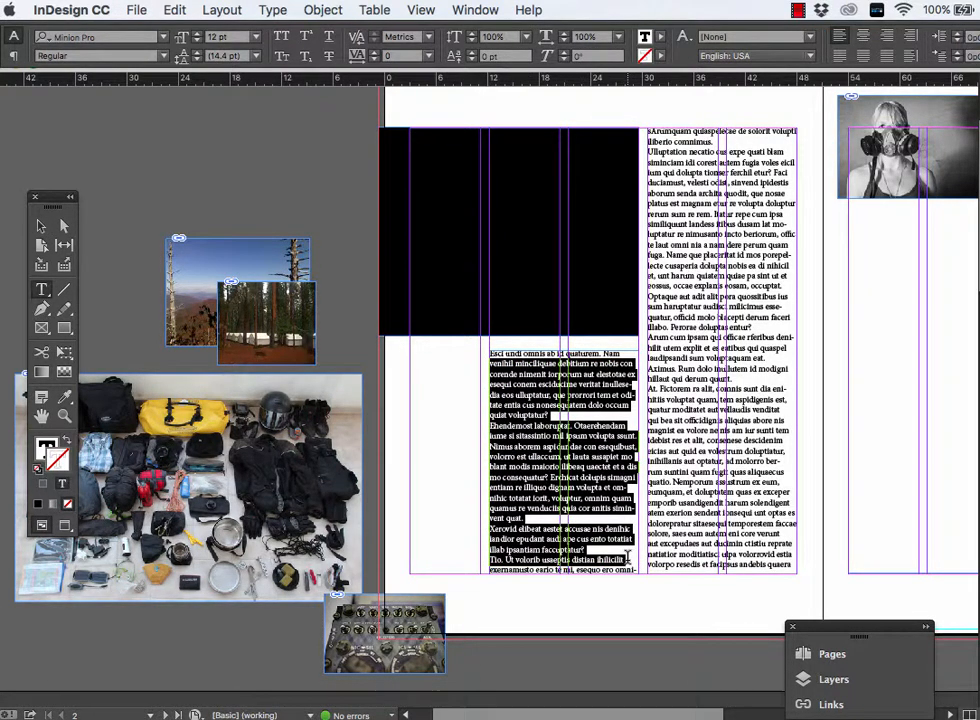
double_click(46, 451)
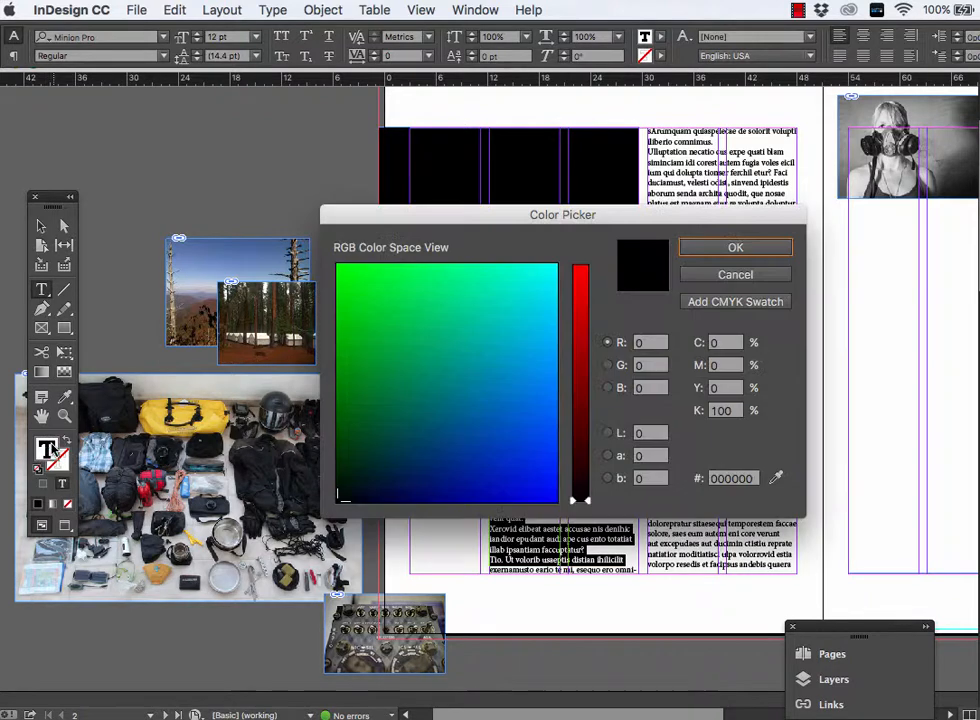
click(503, 391)
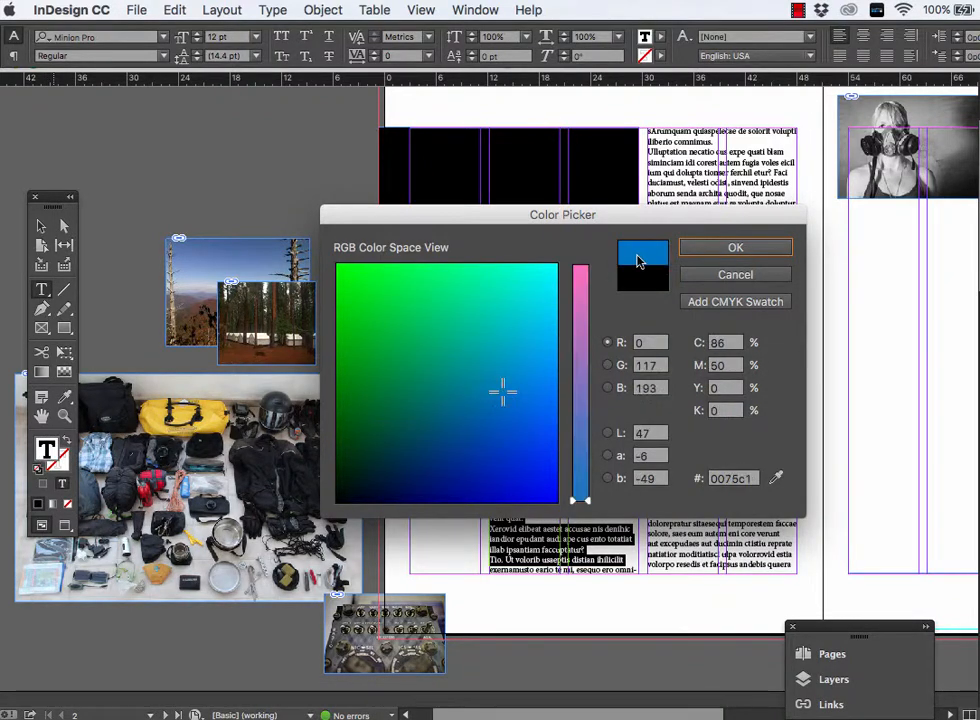
click(709, 247)
click(415, 400)
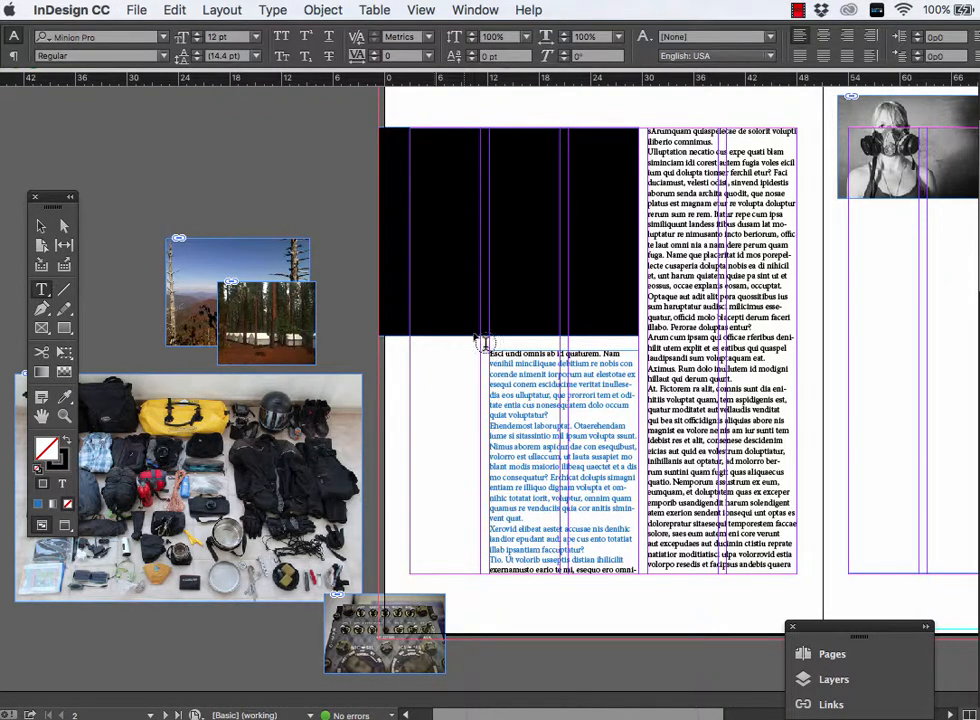
- Shorten the partly blue text frame on page 2 from its upper edge to a height of 15p0
click(40, 228)
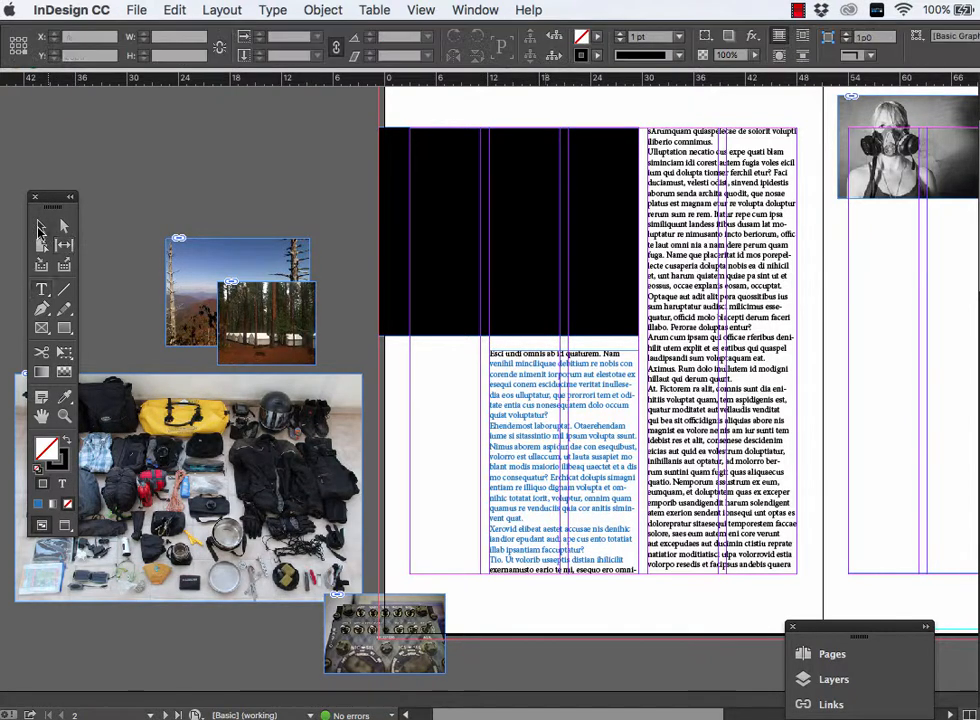
click(565, 350)
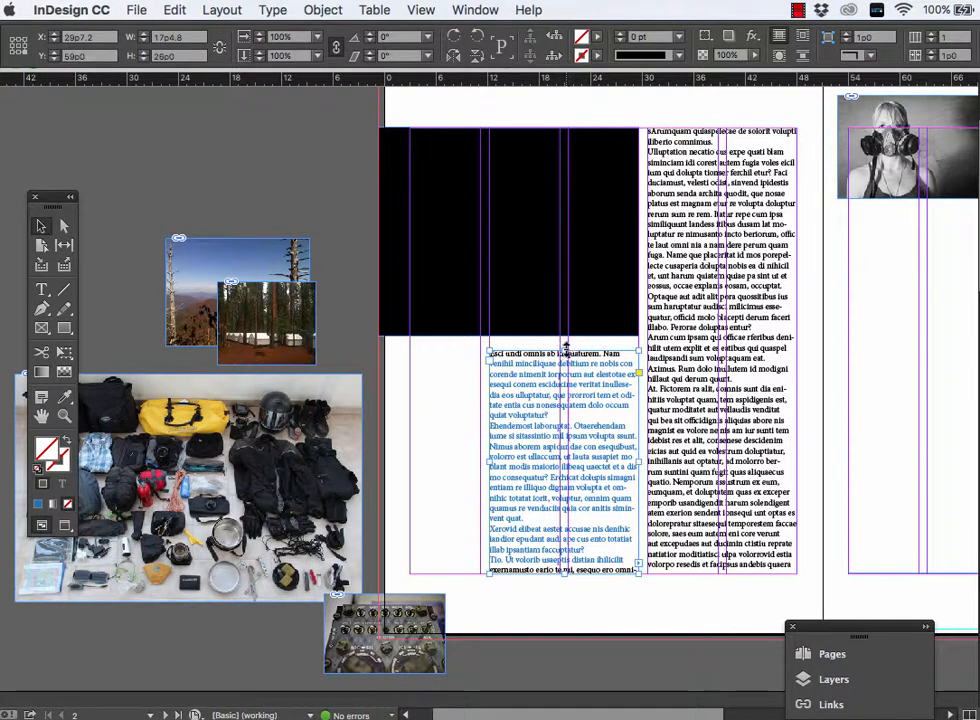
drag(565, 346, 565, 443)
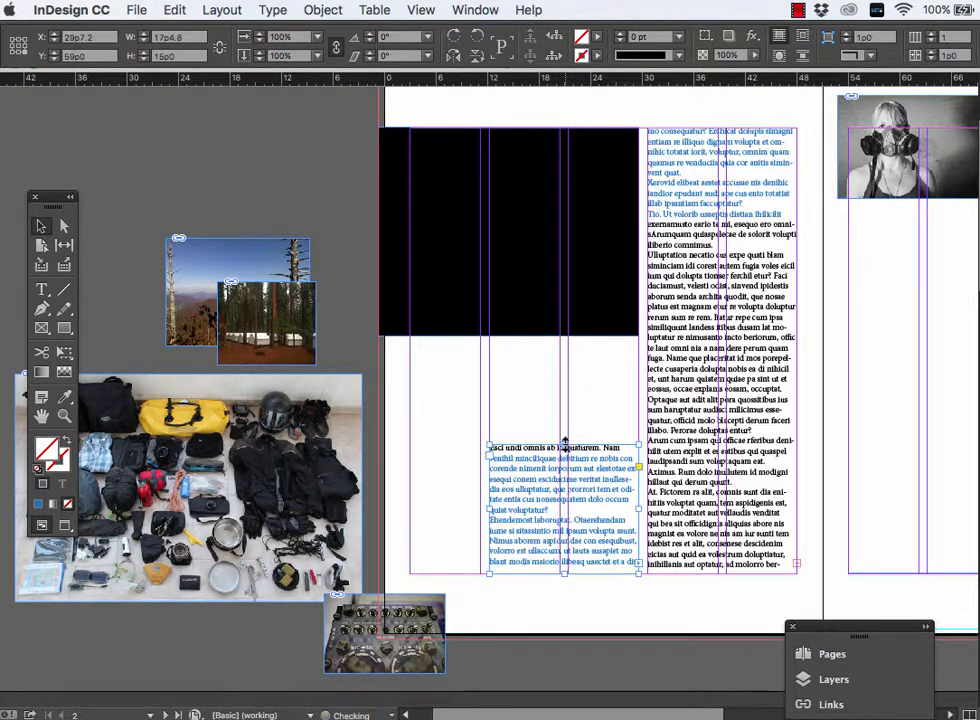
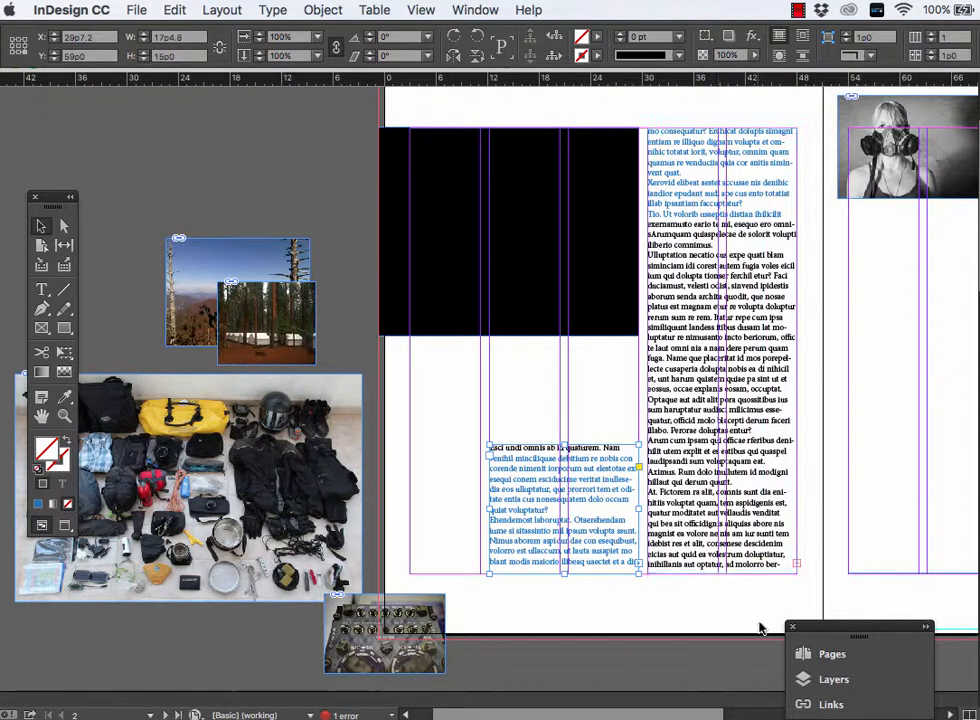
- Select the entire threaded story starting below the black rectangle on page 2 and open it in the Story Editor
click(175, 9)
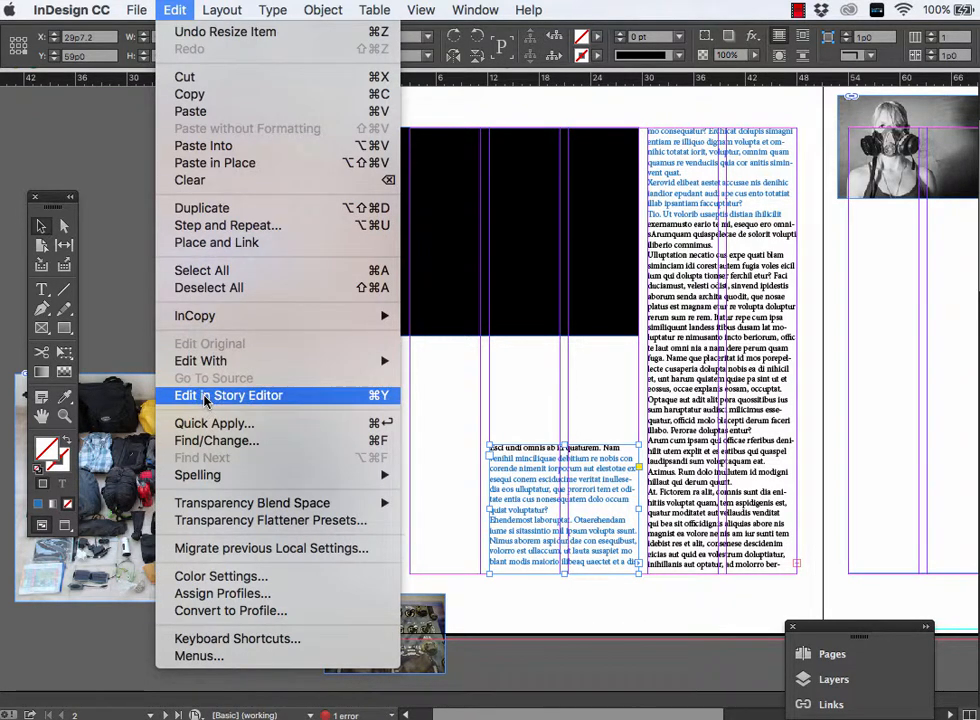
click(628, 394)
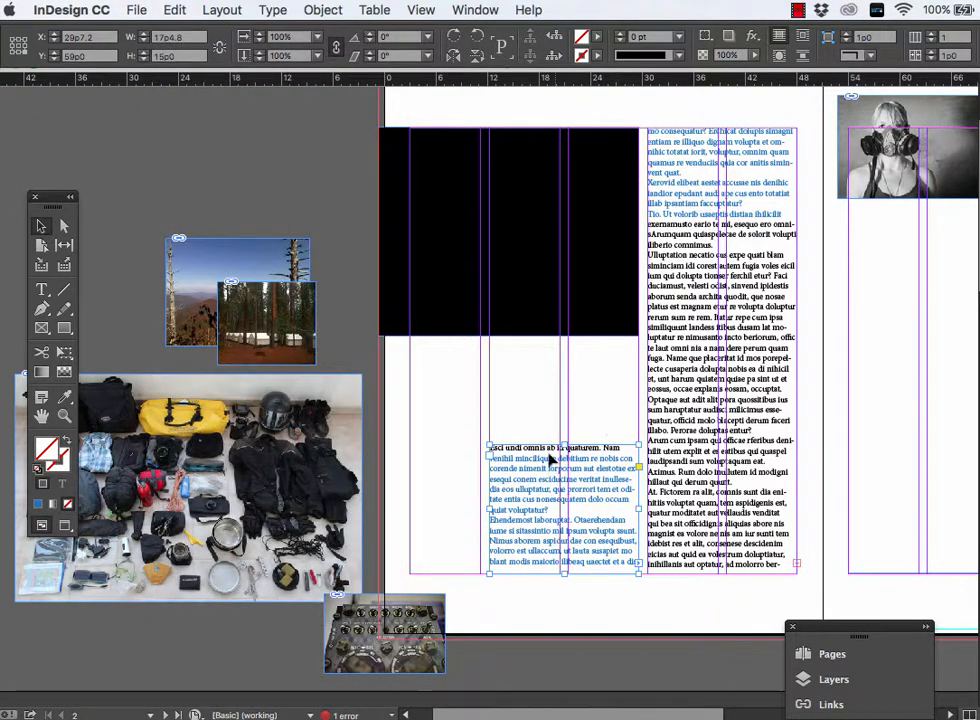
drag(539, 459, 540, 451)
double_click(540, 451)
key(ctrl+a)
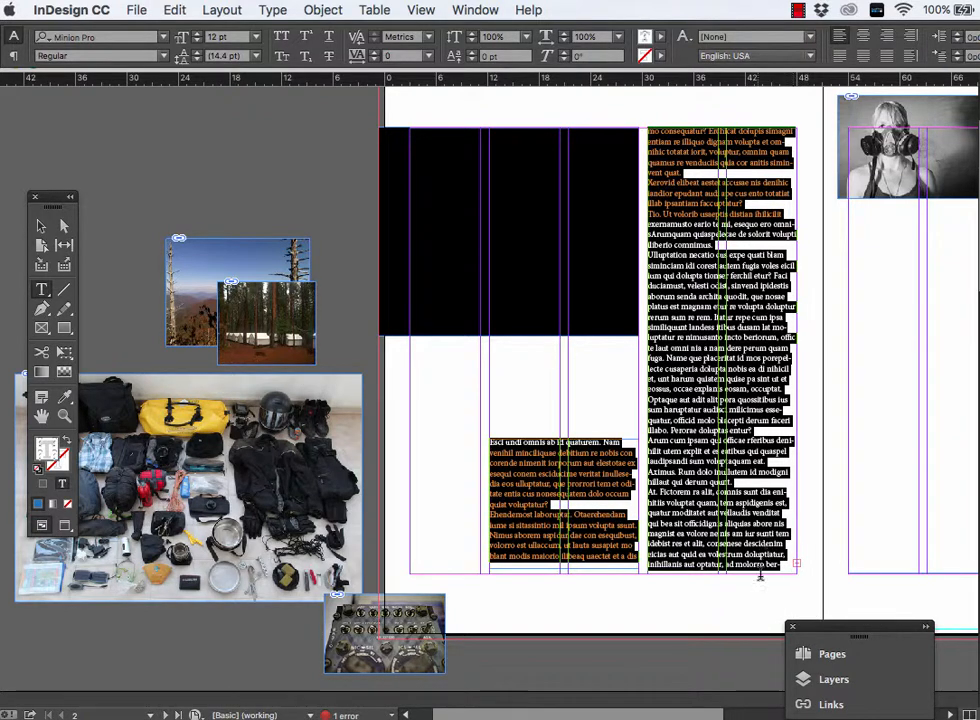
click(175, 9)
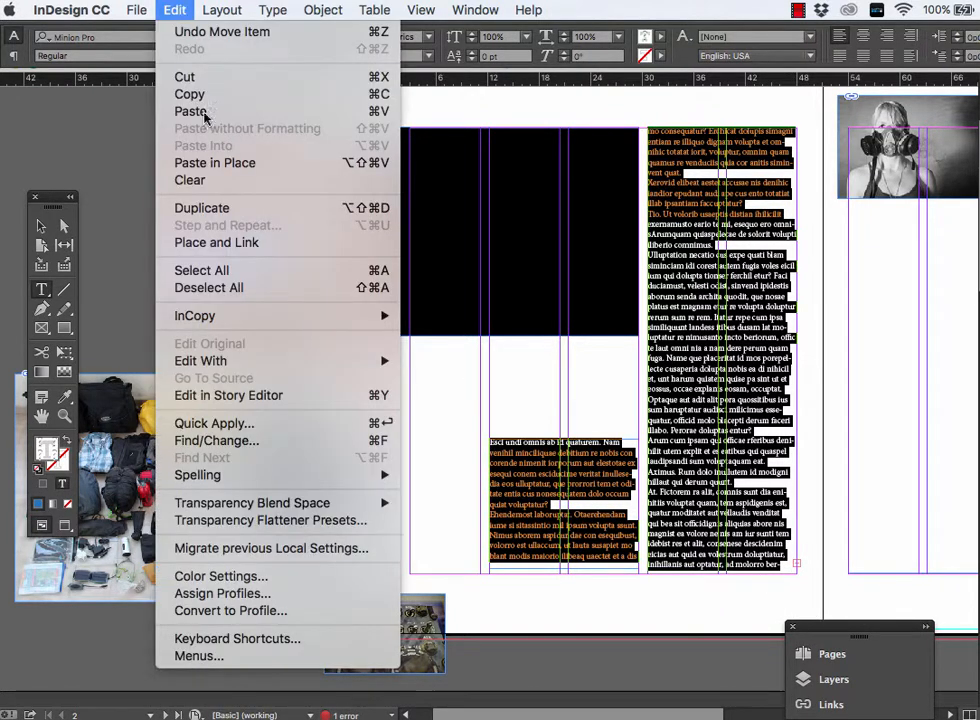
click(252, 395)
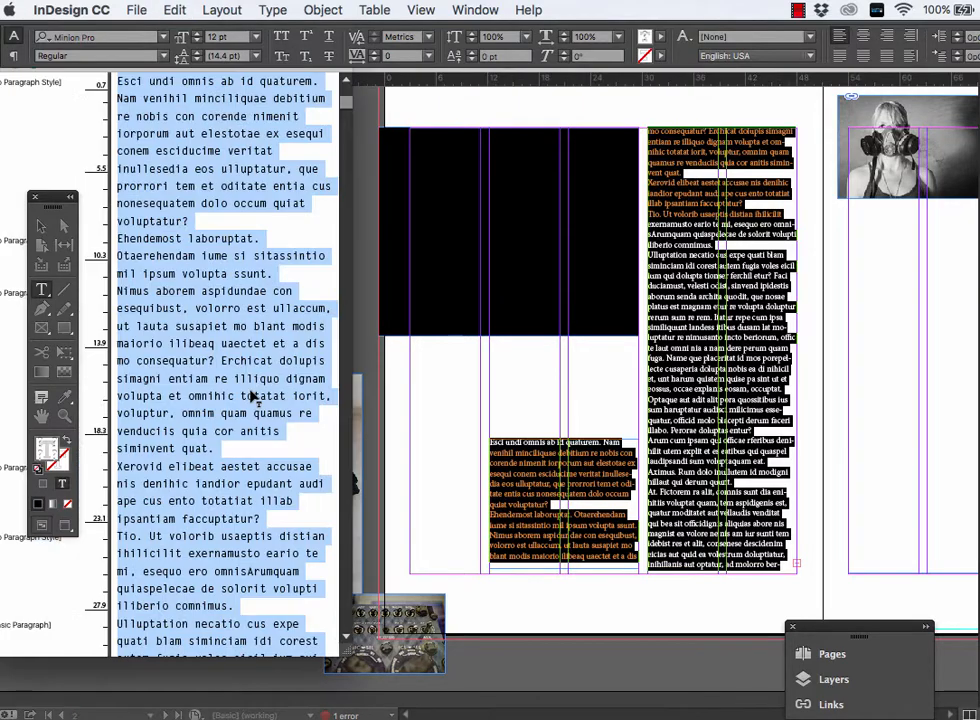
- Examine the overset text at the end of the story and return to the layout
scroll(222, 490, down, 20)
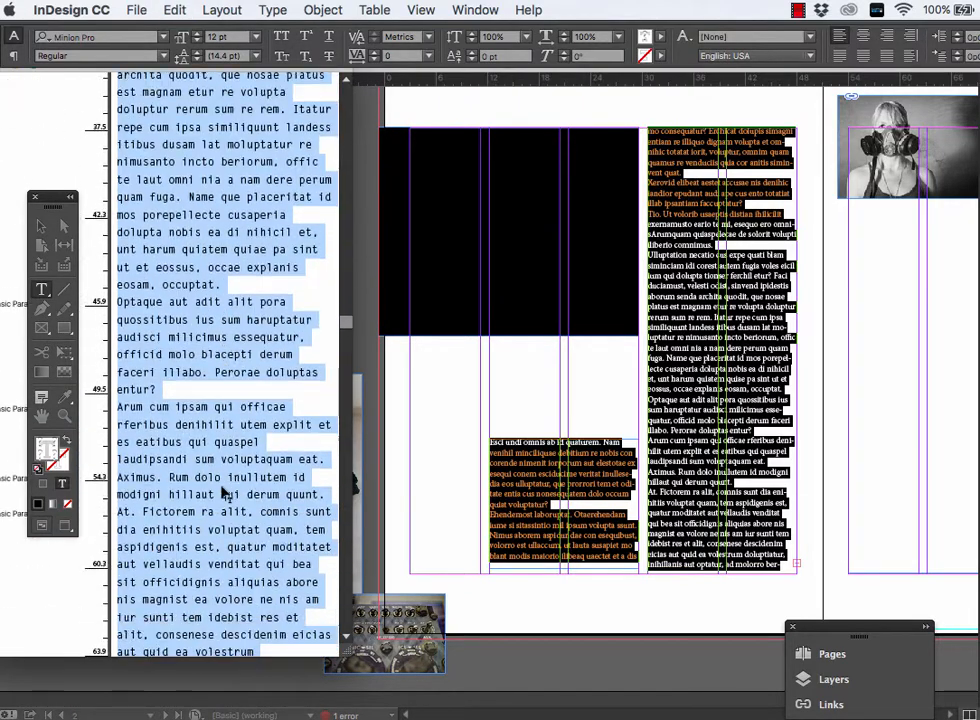
scroll(222, 490, down, 5)
scroll(222, 490, up, 6)
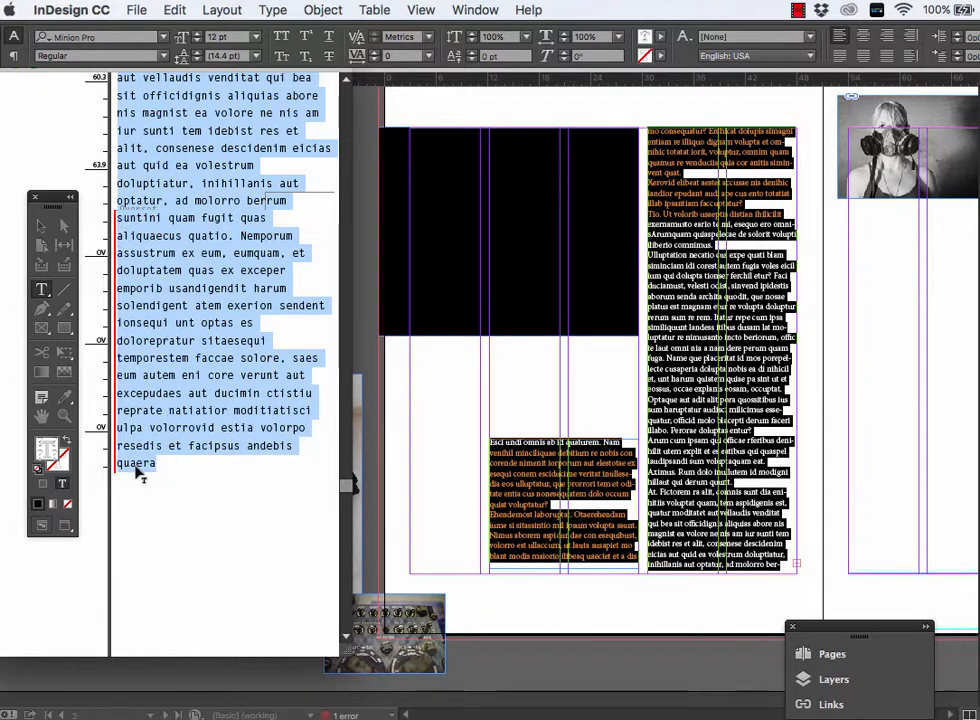
click(796, 570)
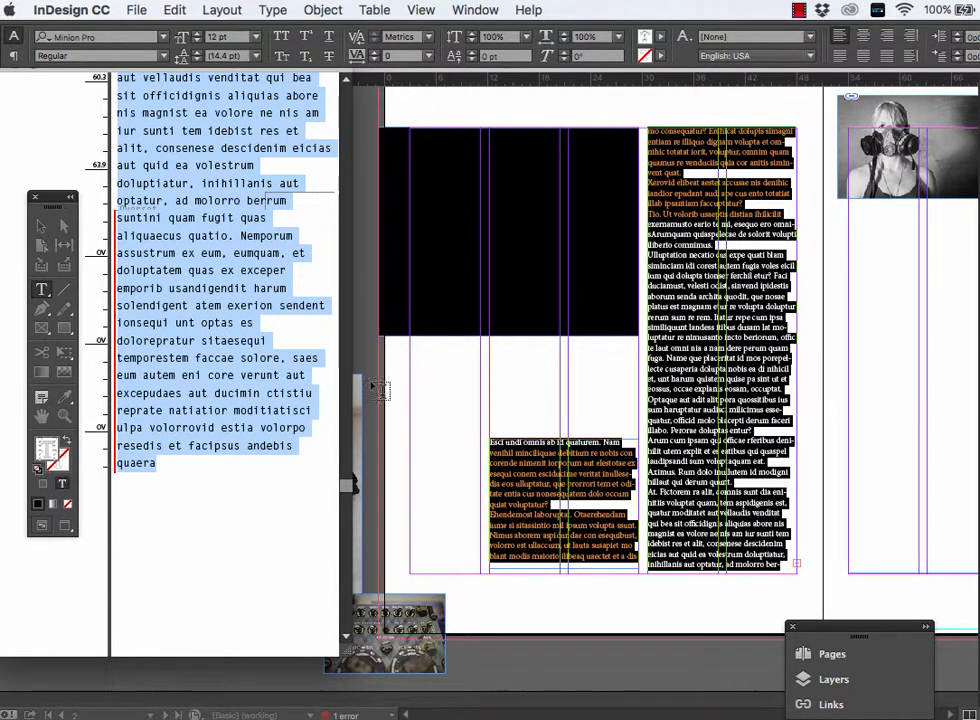
click(515, 387)
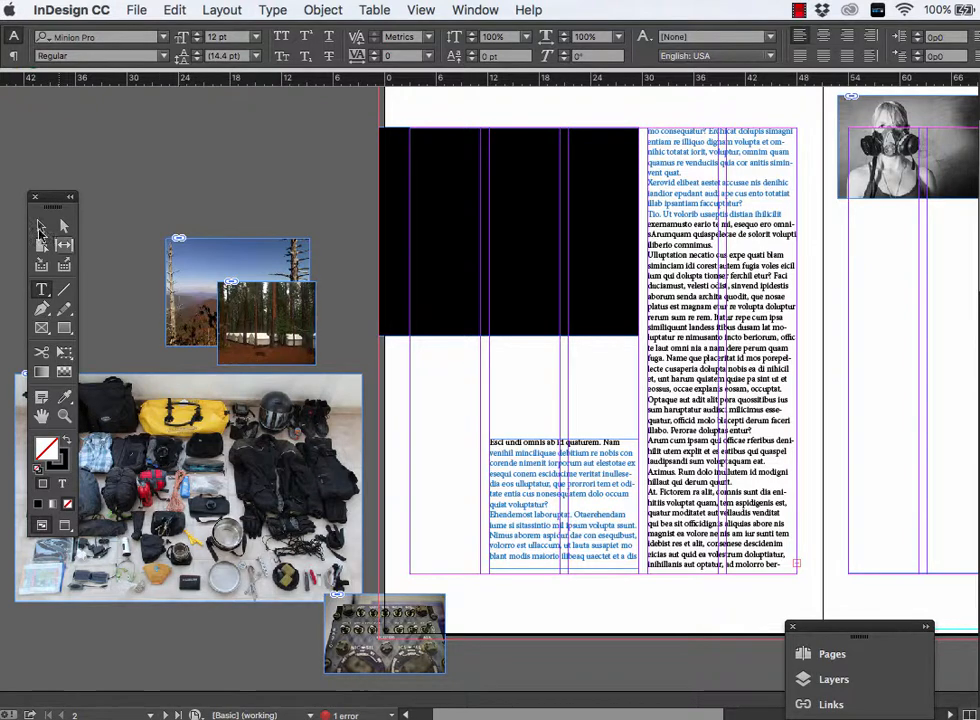
- Thread the overset text from page 2 into page 3's first two columns and shorten that frame from above to 37p9 high
click(40, 226)
scroll(818, 538, right, 1)
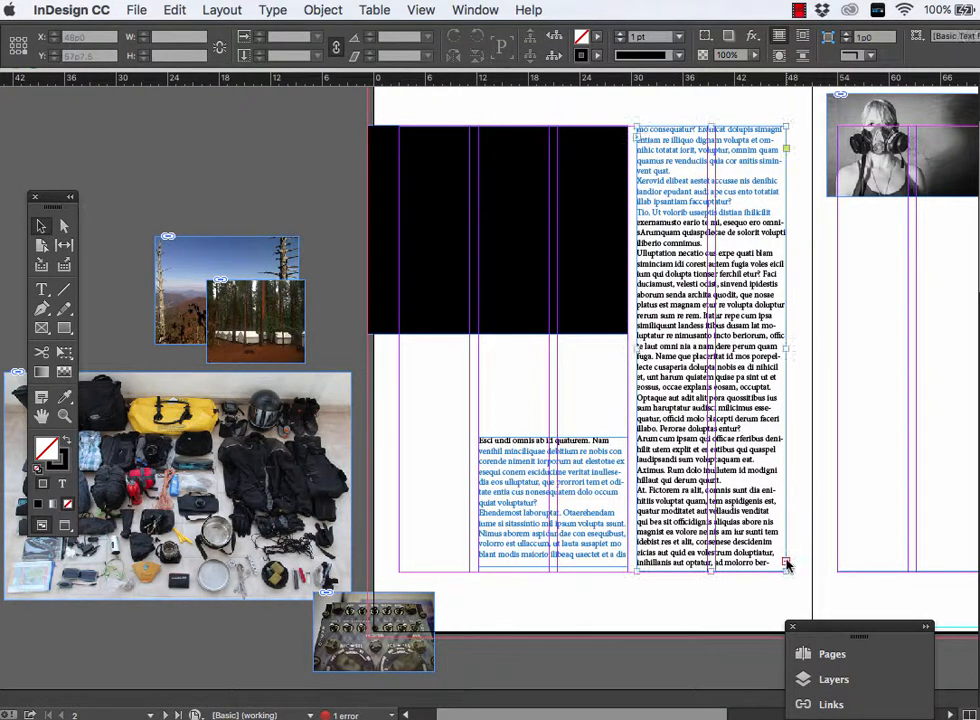
click(787, 566)
click(787, 563)
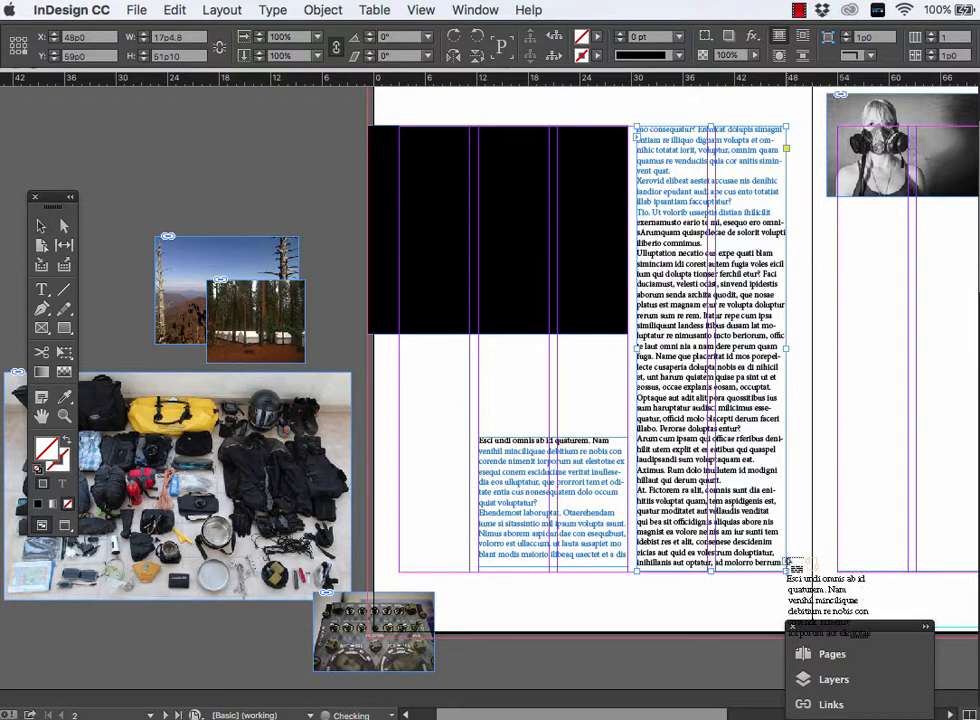
scroll(857, 242, up, 2)
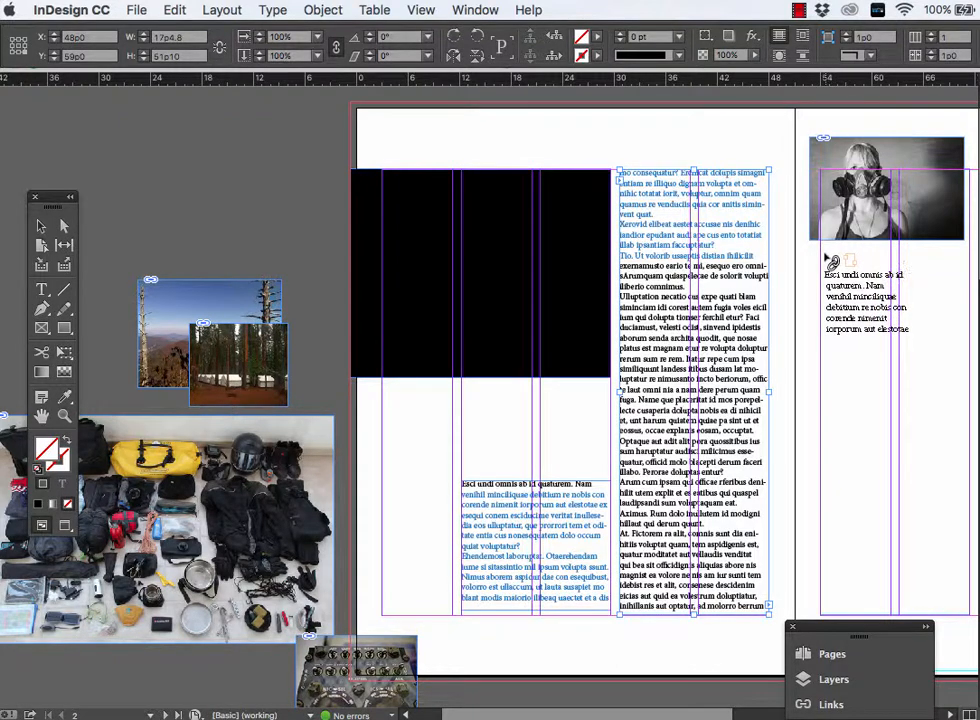
click(825, 260)
scroll(822, 265, right, 6)
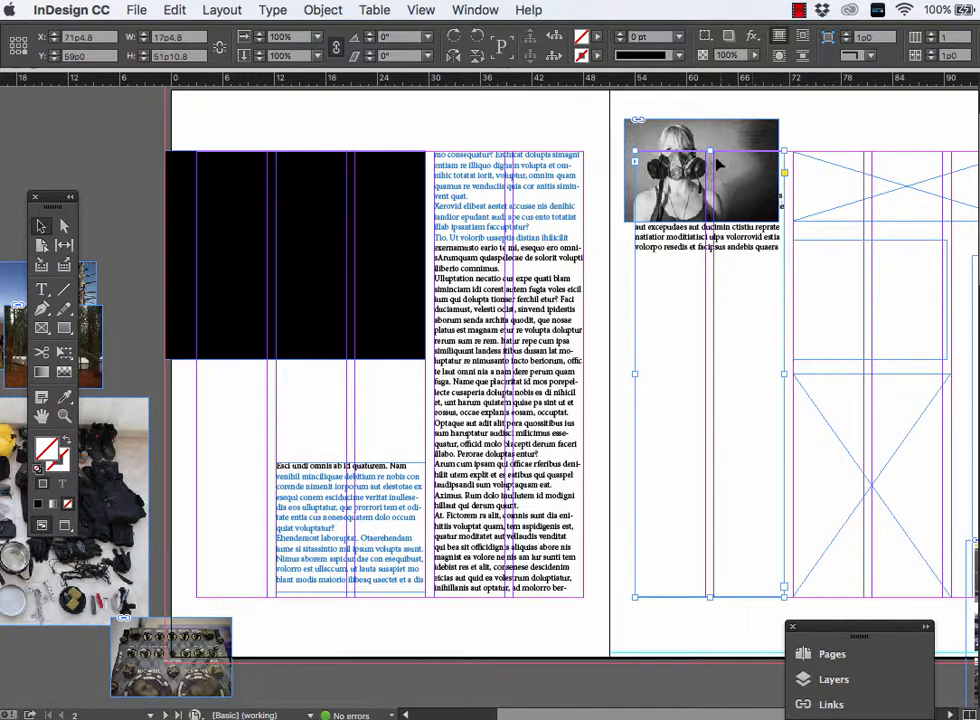
drag(712, 150, 704, 277)
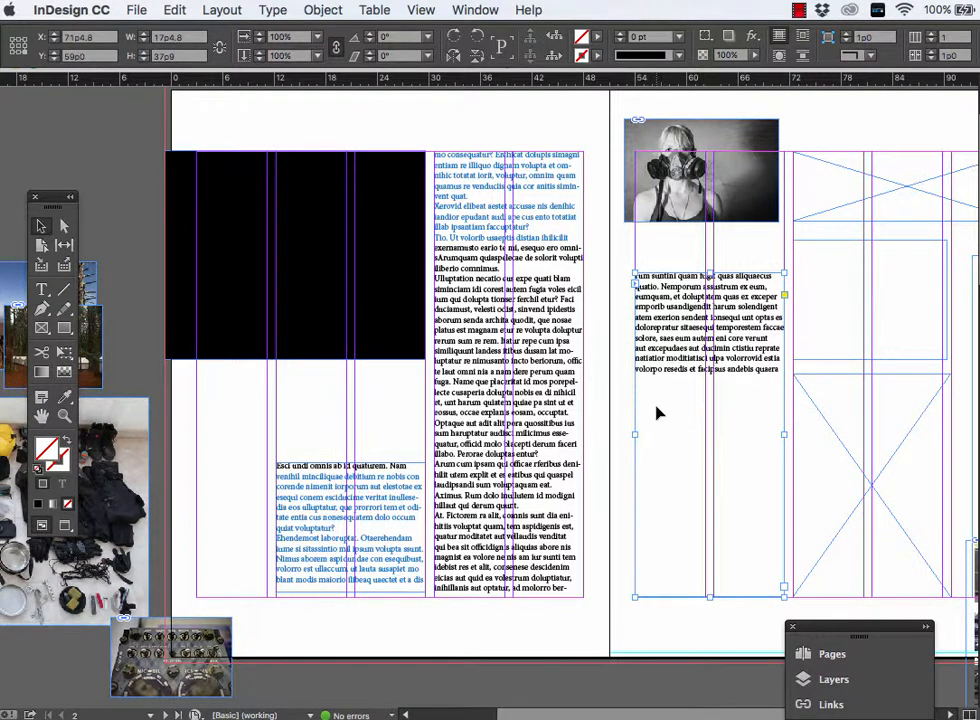
- Shorten the partly blue text frame on page 2 from above to 7p1.5 high and extend the black rectangle downward to 40p6.3 high
scroll(500, 450, left, 2)
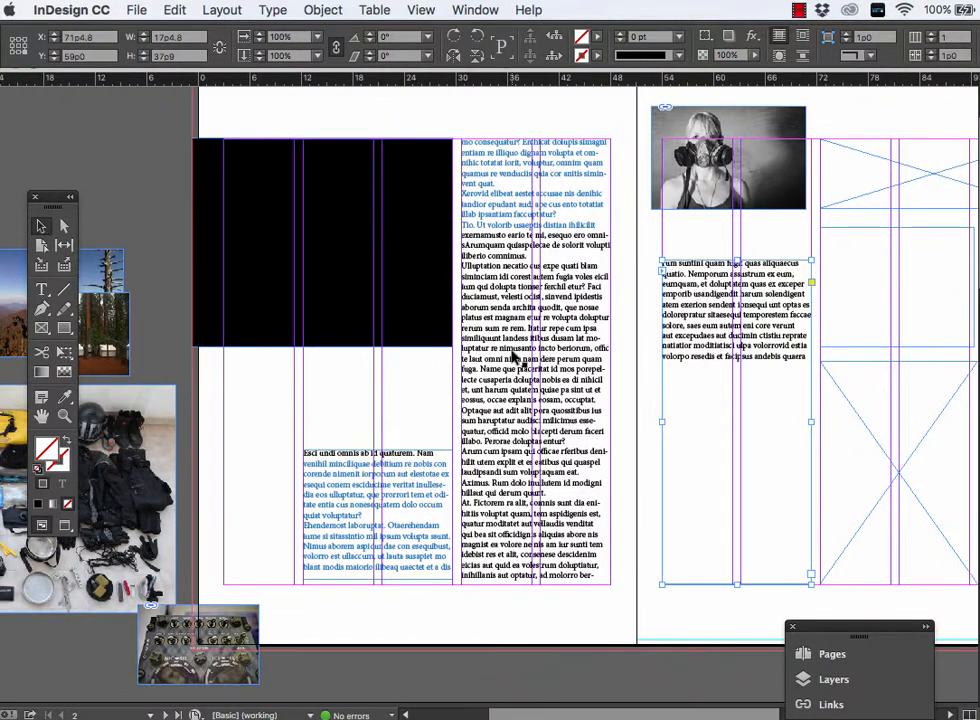
click(394, 507)
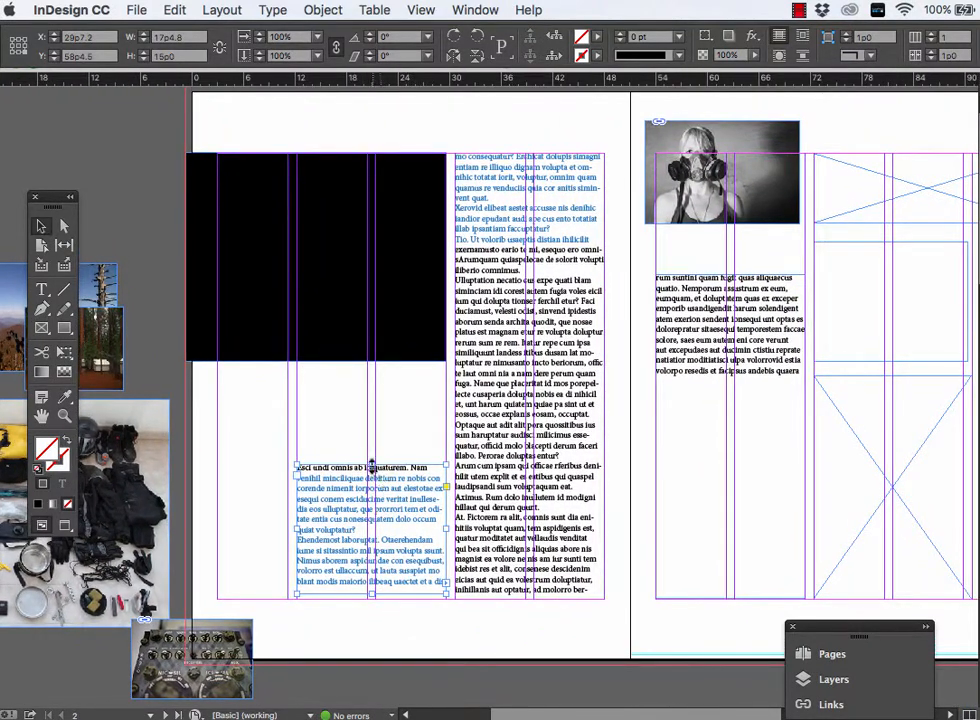
drag(370, 463, 370, 533)
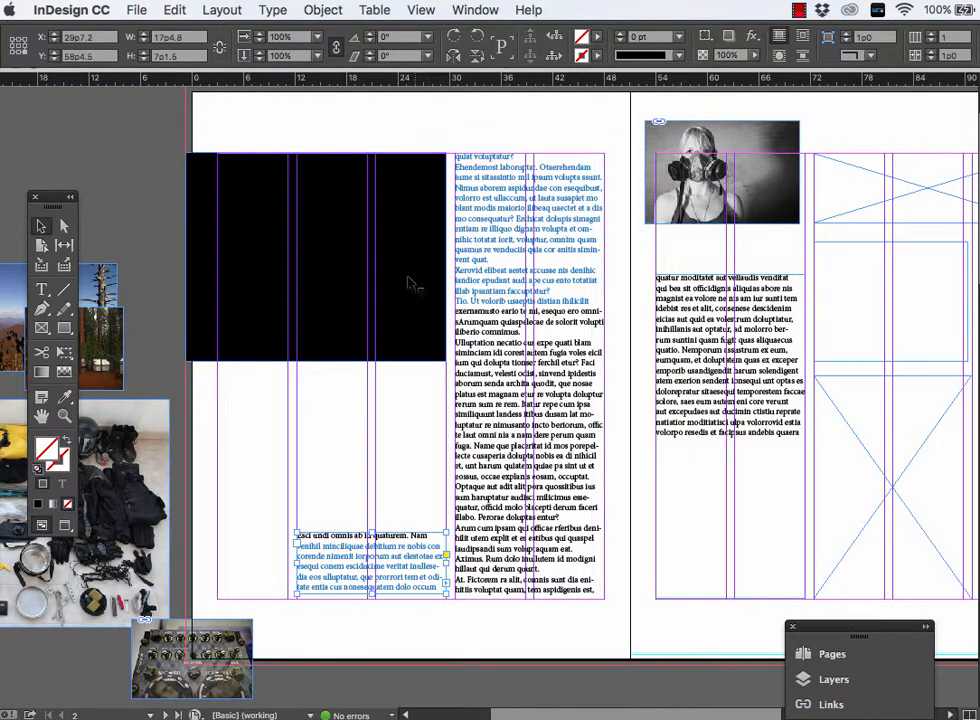
click(315, 220)
drag(316, 359, 322, 501)
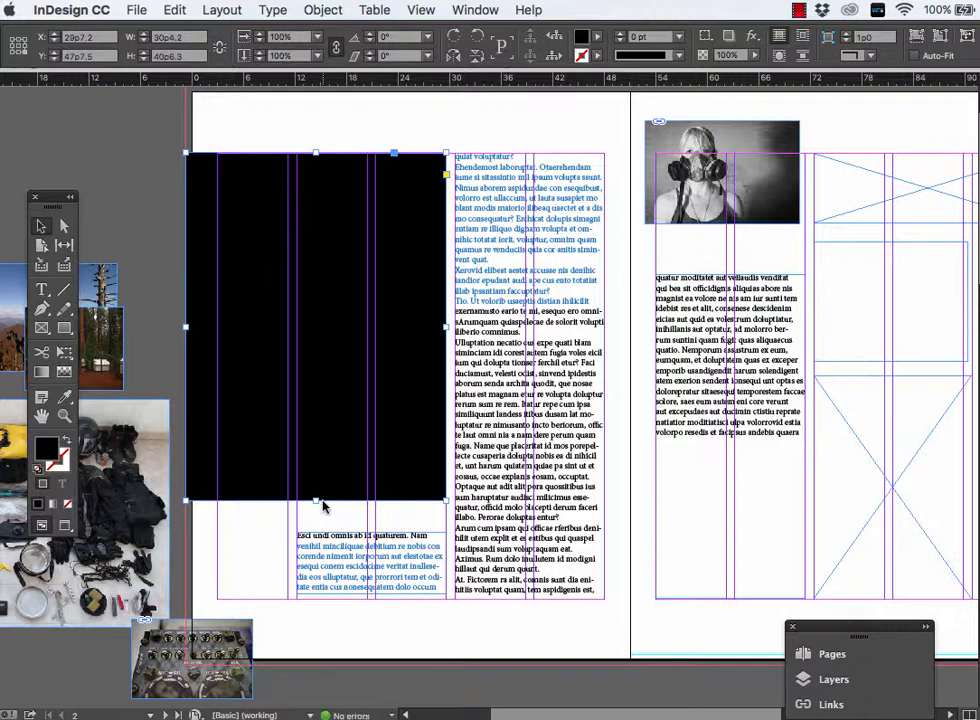
- Move the forest photo above the mountain photo on the pasteboard and the black-and-white gas mask photo to page 3's upper edge
key(super+minus)
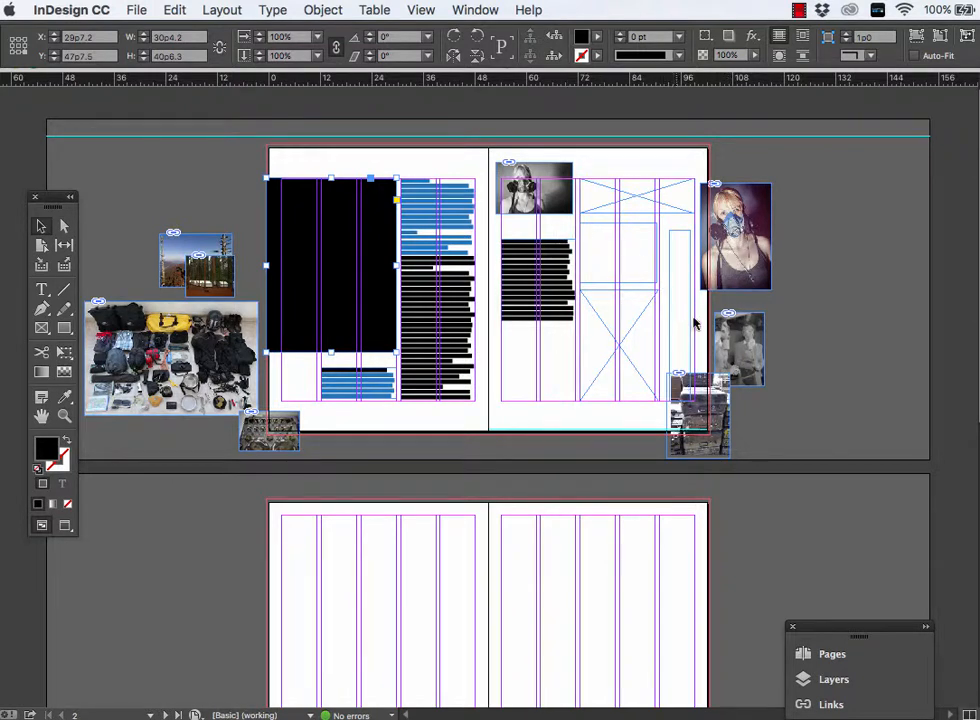
click(748, 210)
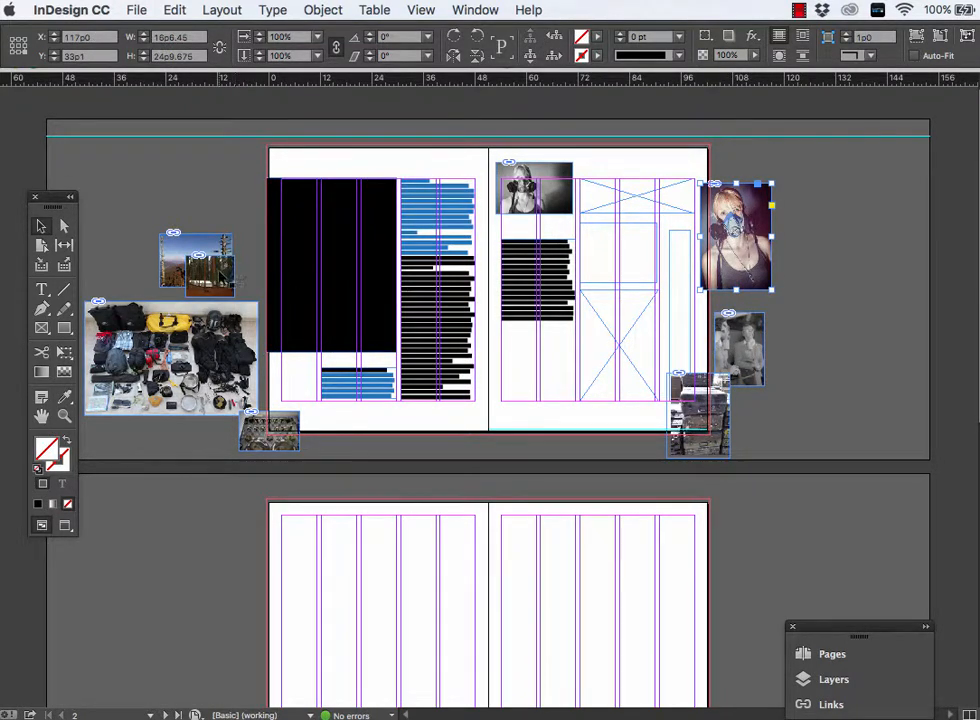
drag(221, 274, 239, 196)
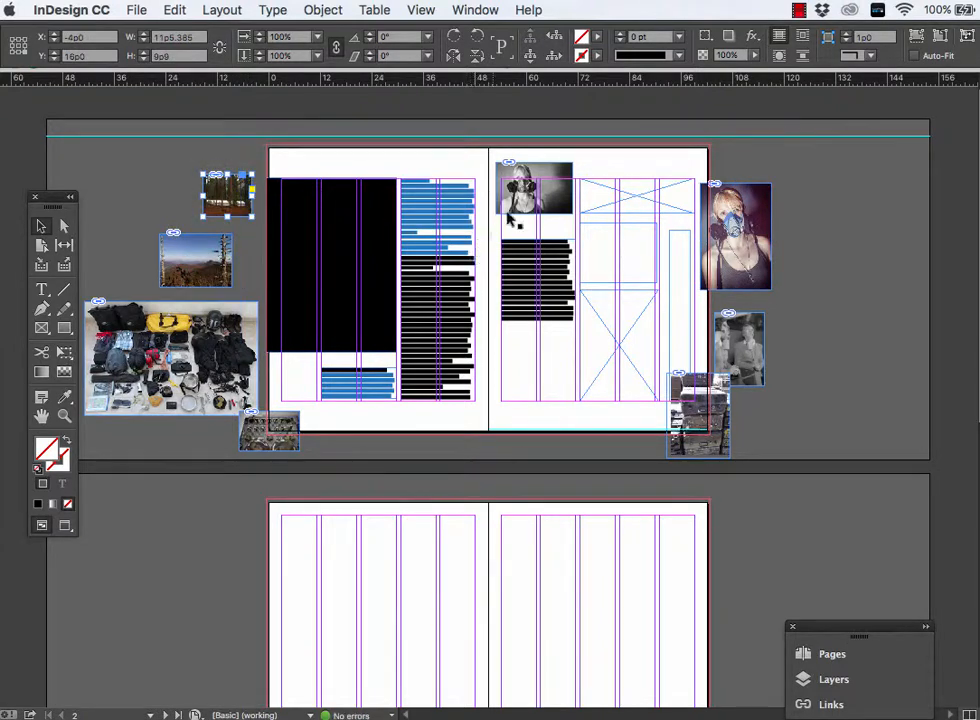
click(557, 176)
drag(557, 176, 332, 195)
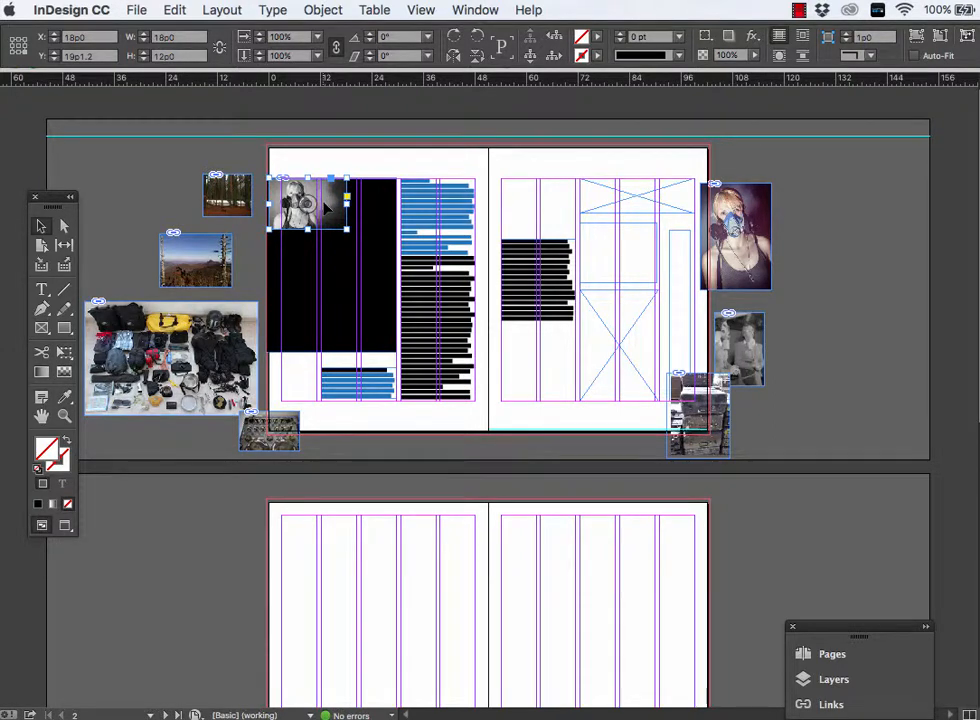
drag(327, 205, 590, 148)
click(195, 262)
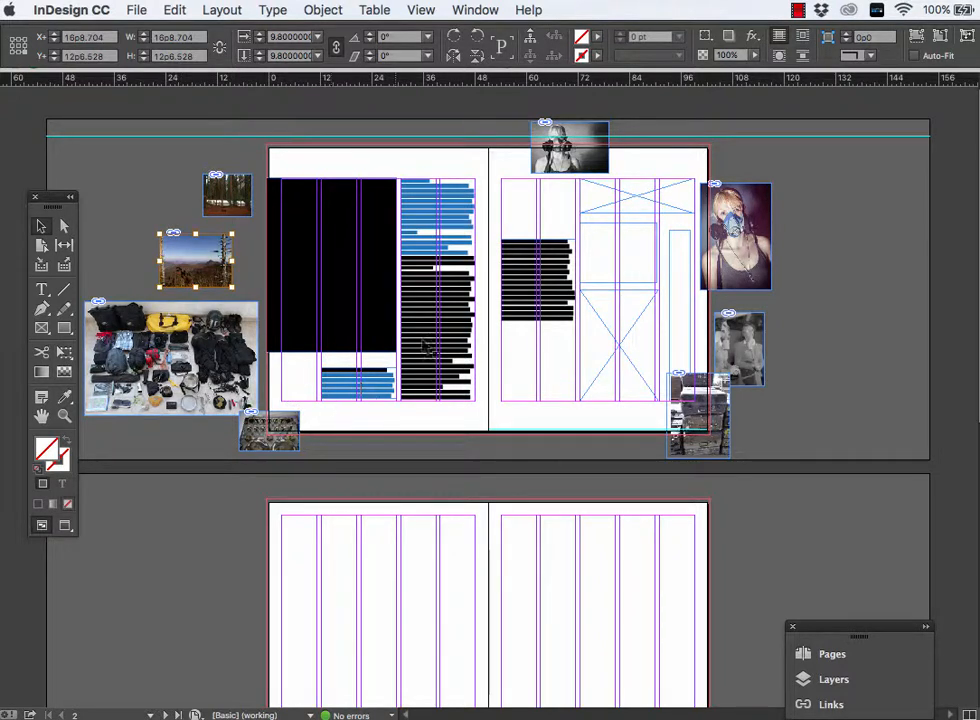
click(750, 338)
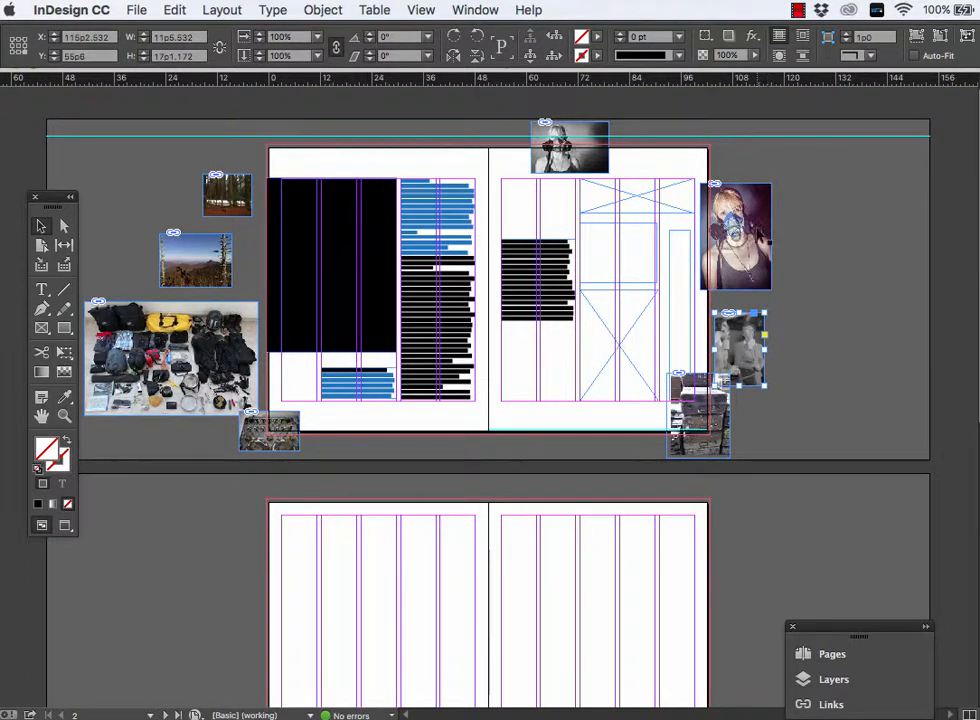
- Try replacing the black rectangle on page 2 with the colour gas mask portrait enlarged to 27p2.025 wide, and undo those changes
drag(758, 235, 356, 242)
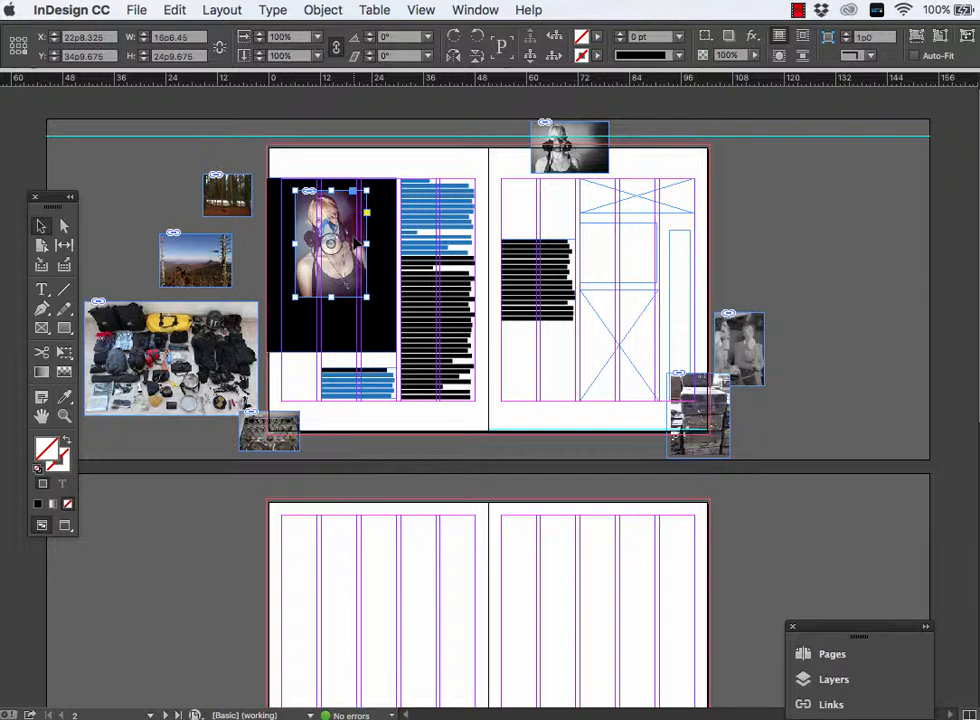
click(378, 325)
key(Delete)
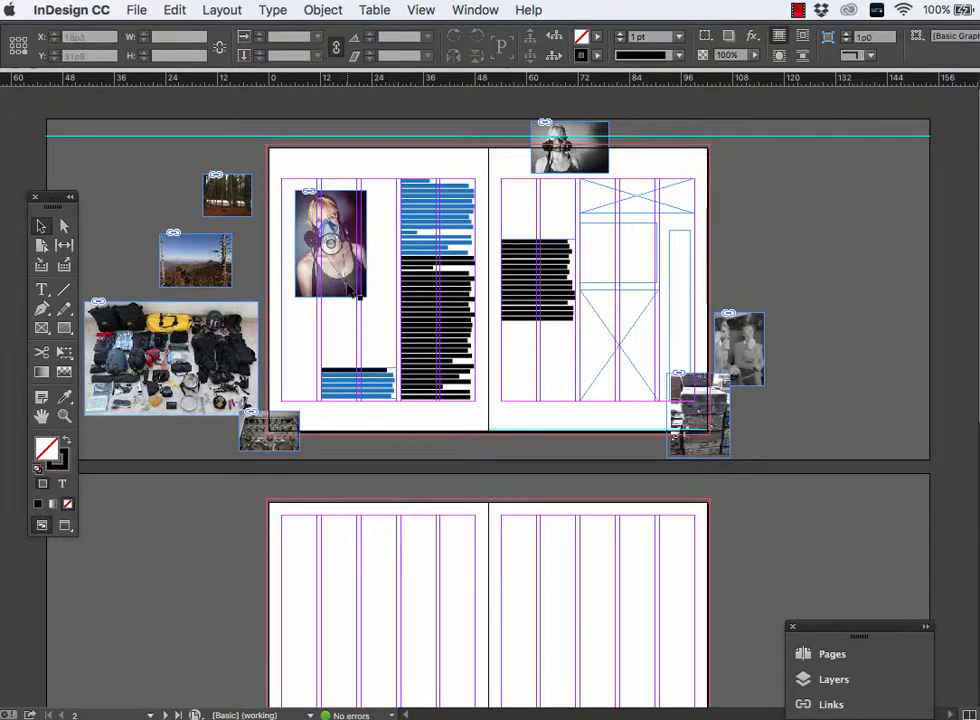
drag(334, 283, 398, 352)
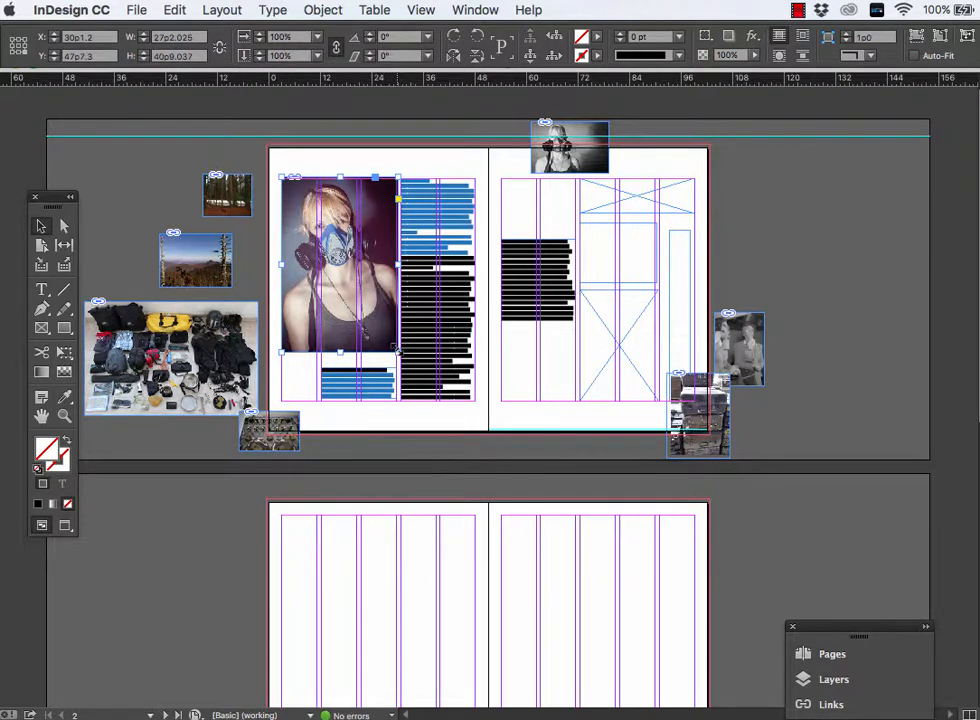
key(super+z)
key(super+z)
key(super+z)
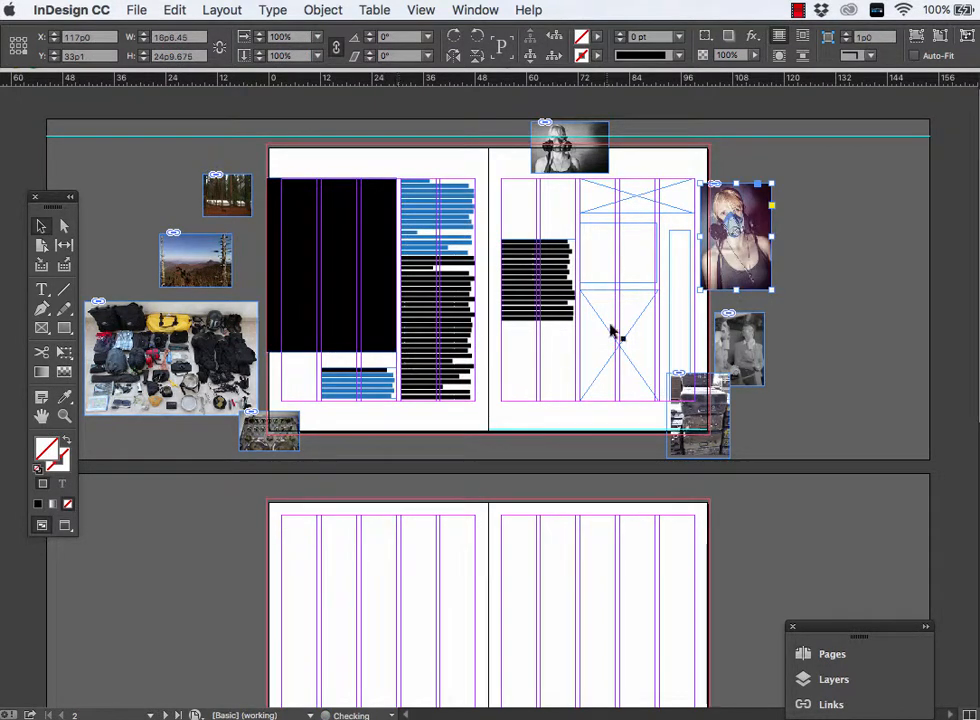
- Delete the colour gas mask portrait beside page 3
click(795, 239)
click(758, 247)
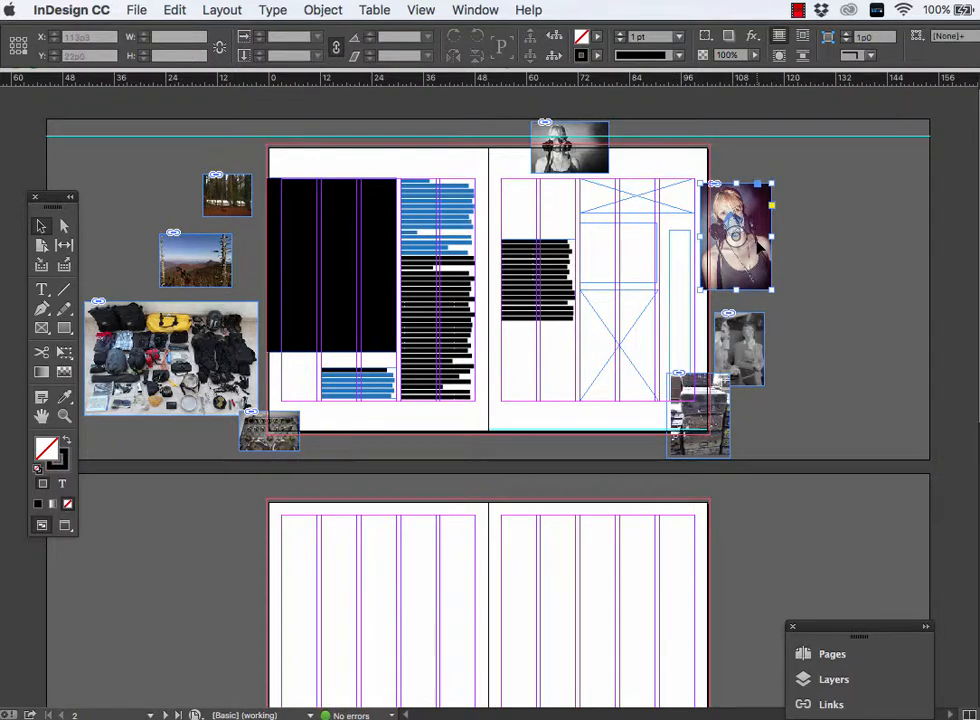
key(Delete)
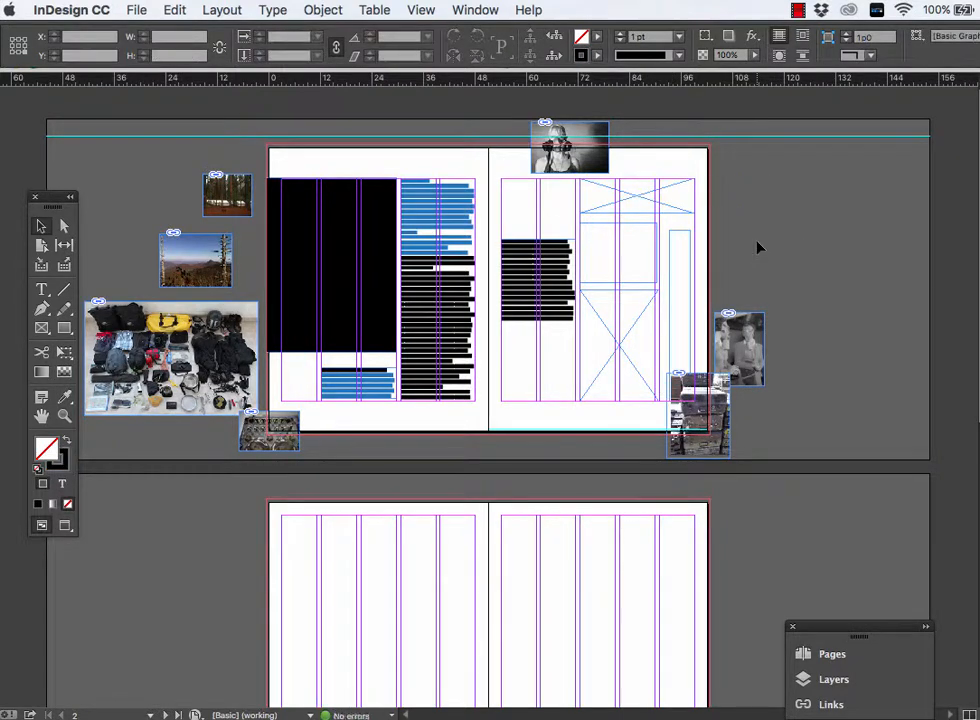
- Place 5.jpg, the colour gas mask portrait, into the black rectangle on page 2
click(345, 250)
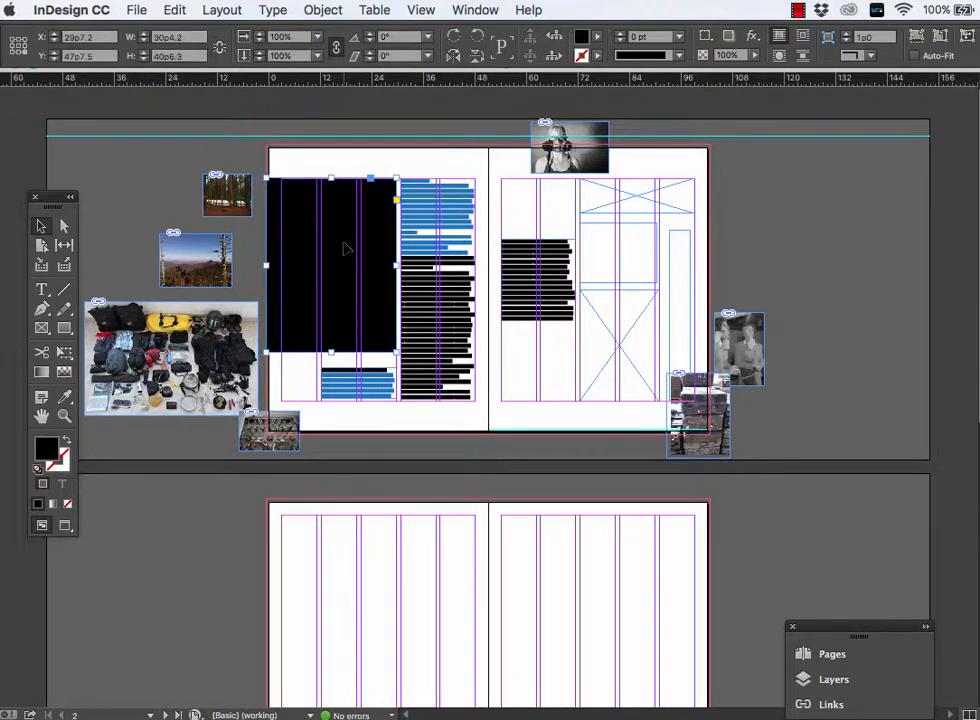
click(168, 10)
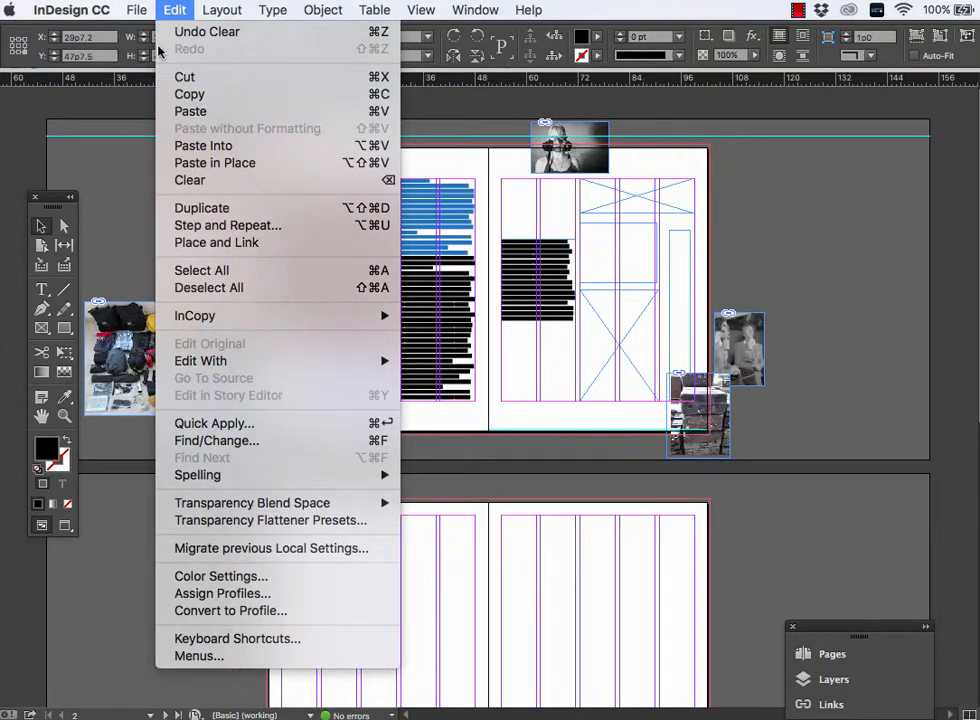
mouse_move(136, 10)
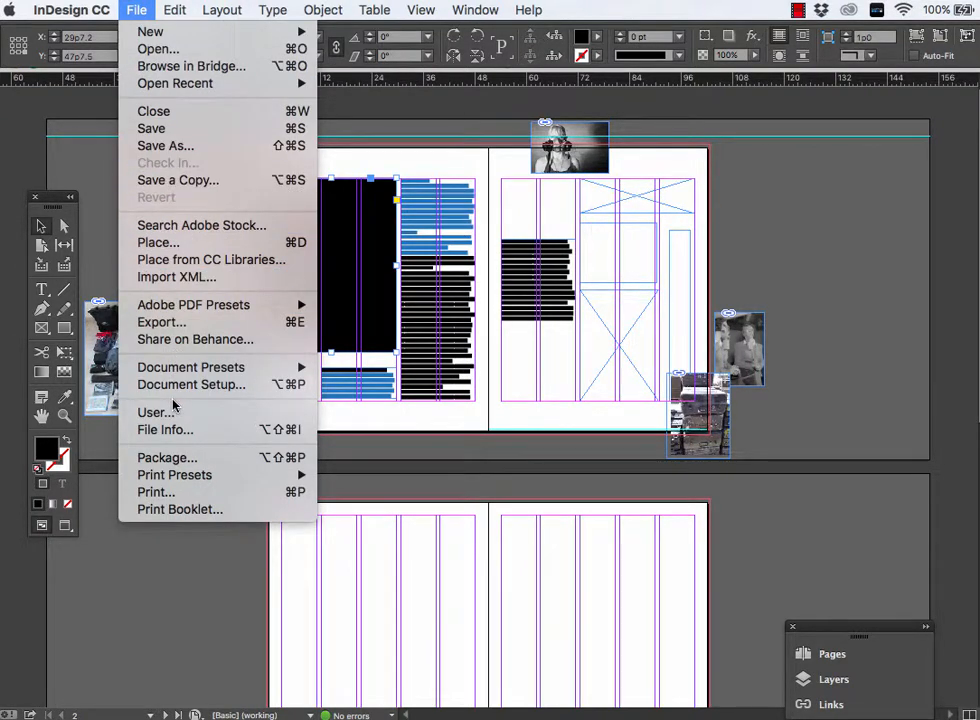
click(158, 242)
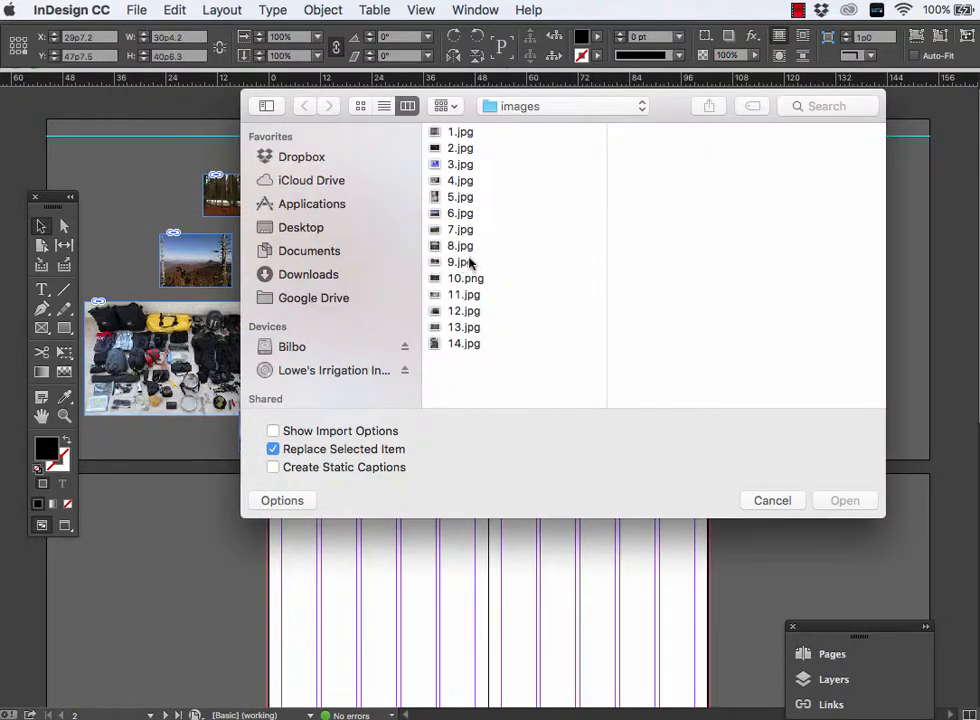
click(460, 147)
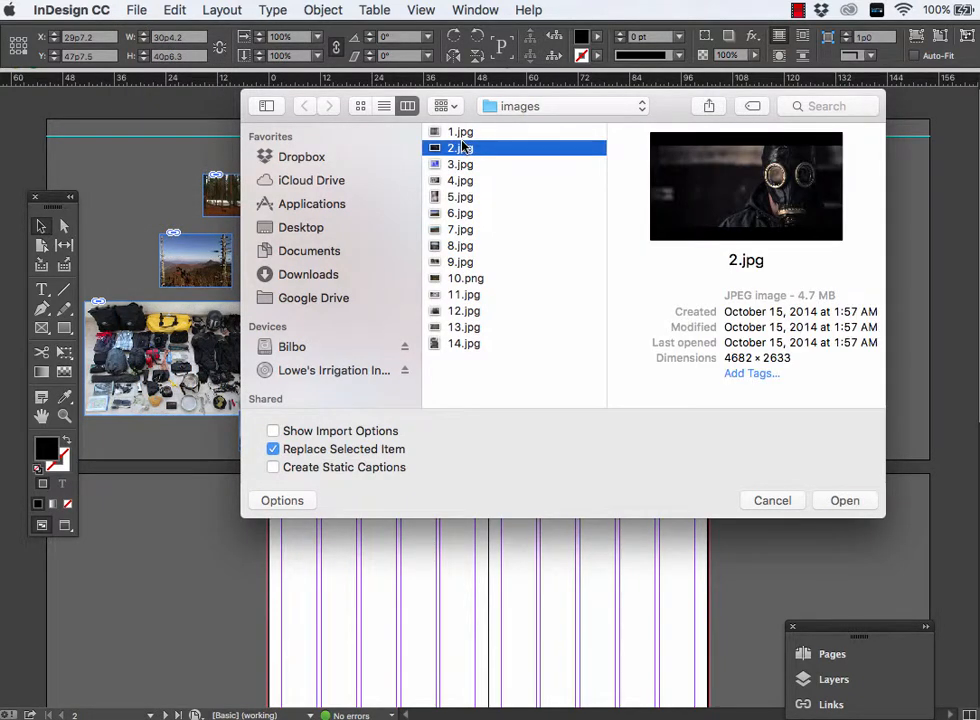
key(Down)
key(Down)
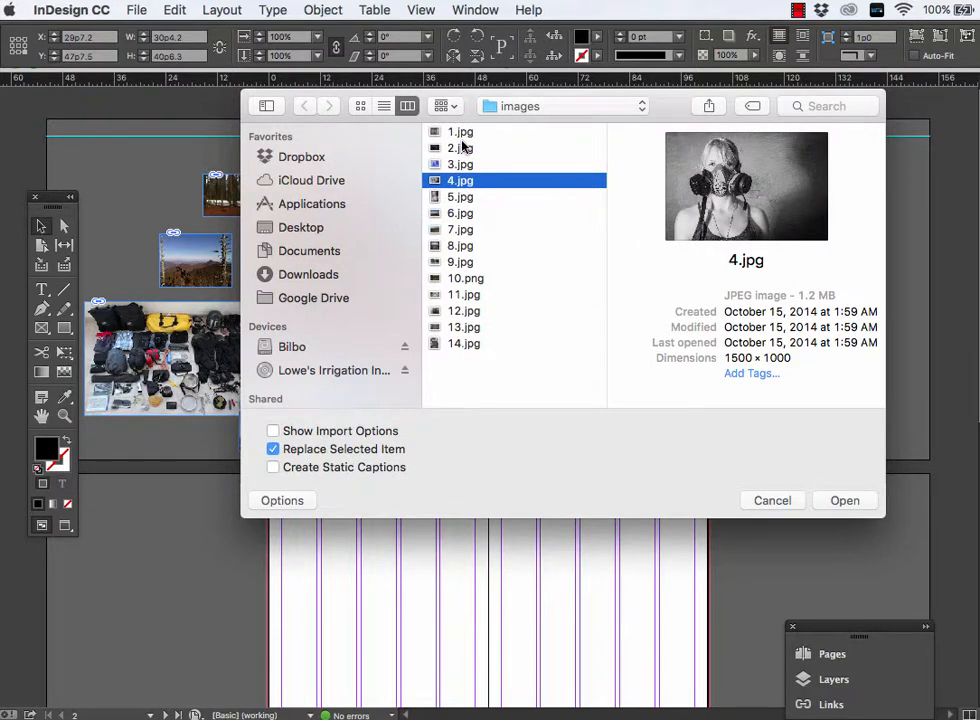
key(Down)
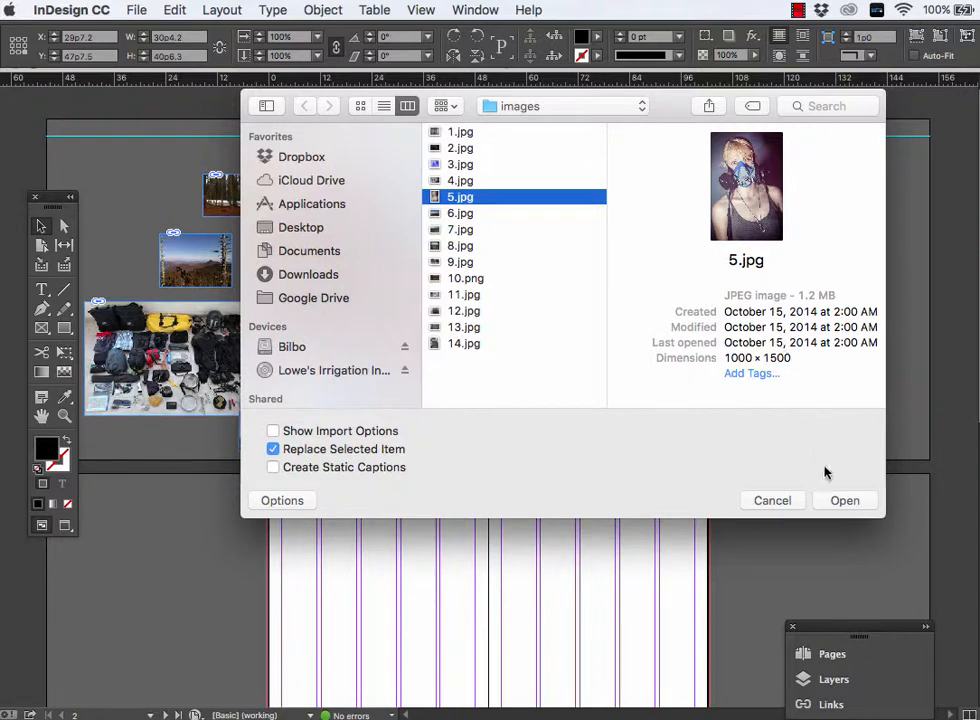
click(838, 501)
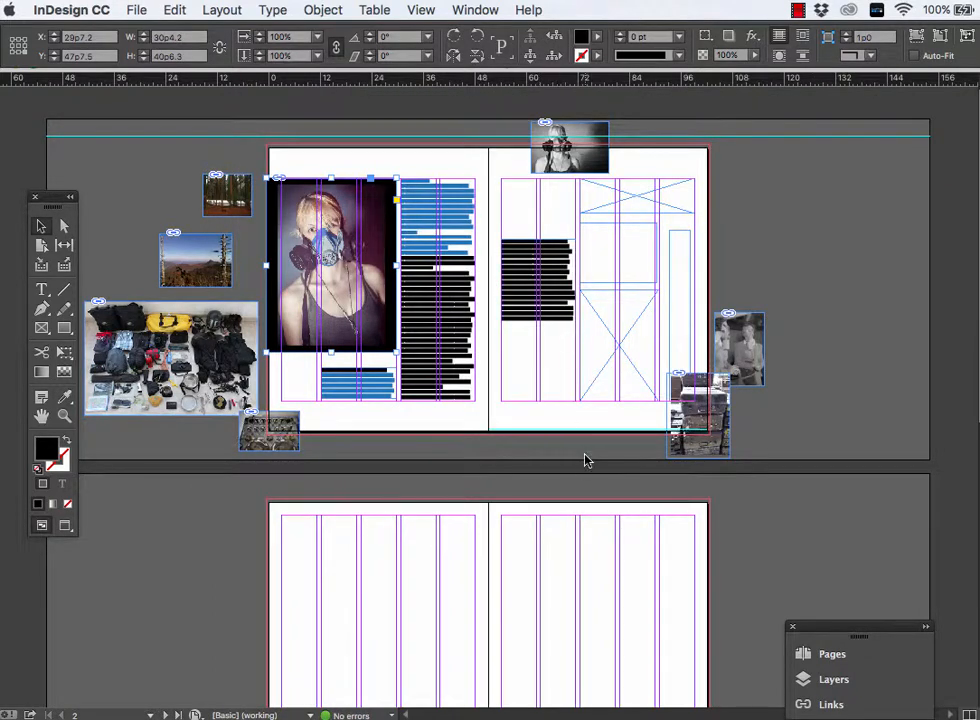
- Shift the portrait within its frame so the image sits in the frame's upper-left corner
key(super+equal)
key(super+equal)
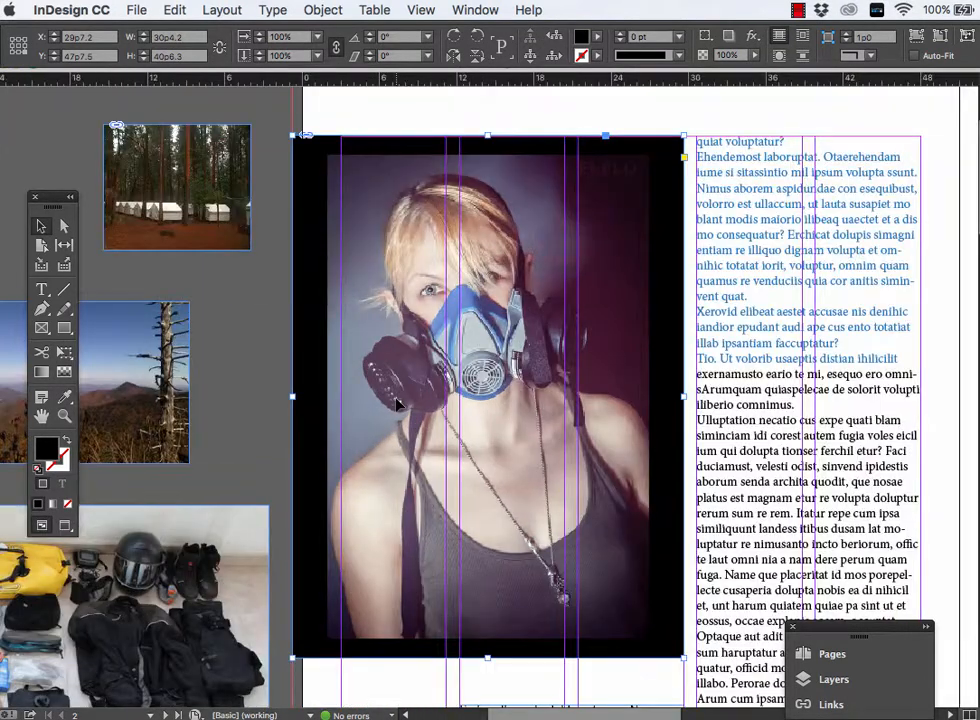
key(super+minus)
click(64, 227)
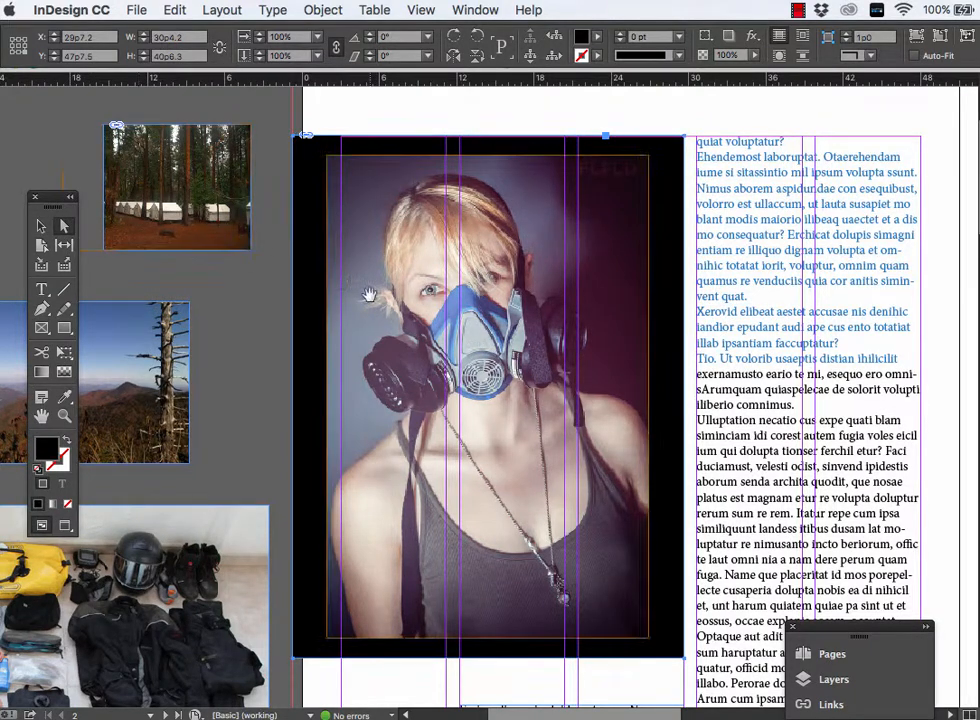
drag(434, 324, 400, 315)
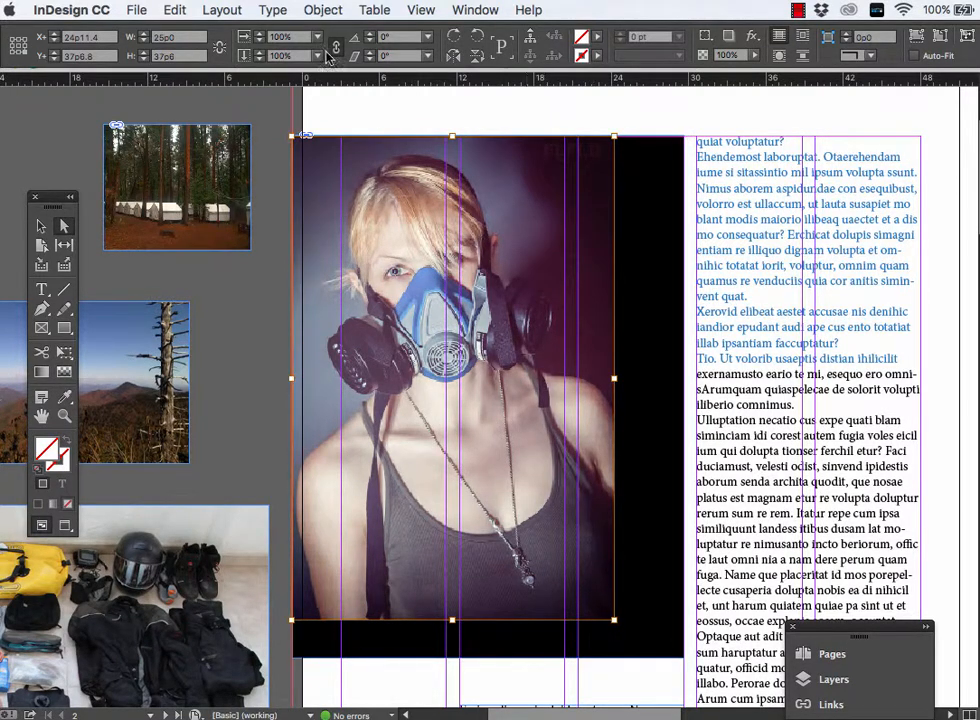
- Try fitting the frame to the gas mask portrait, and undo it
click(320, 10)
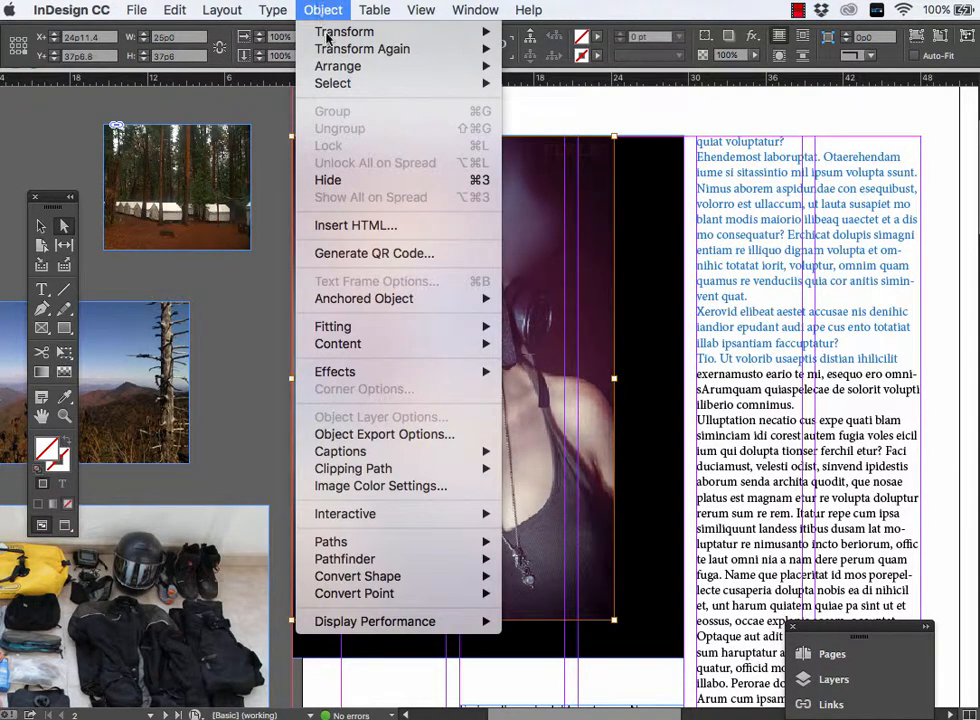
mouse_move(350, 330)
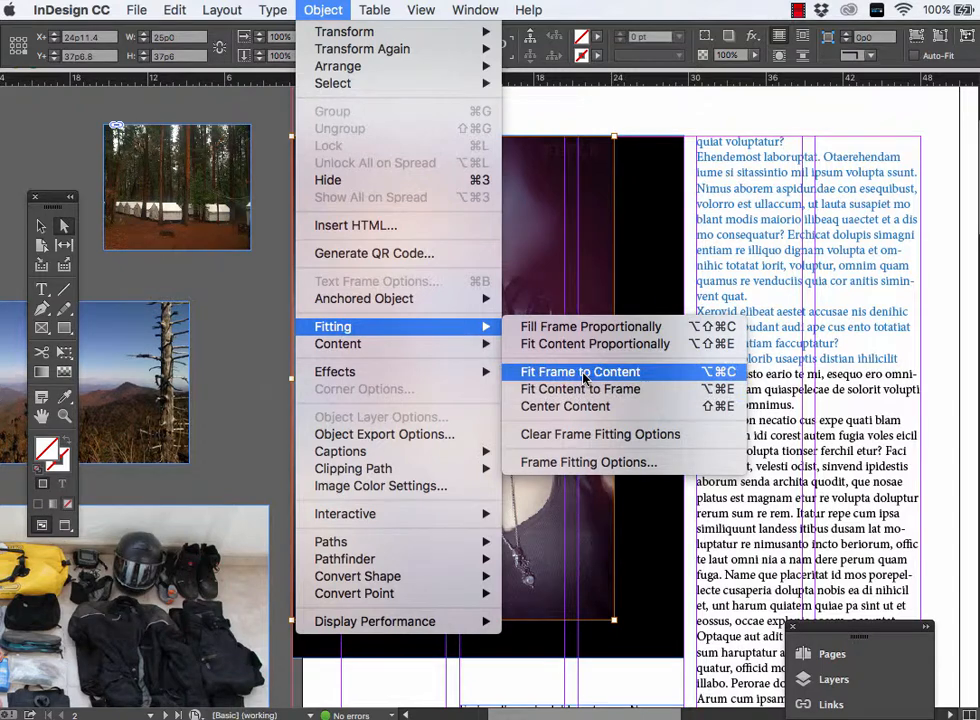
click(585, 376)
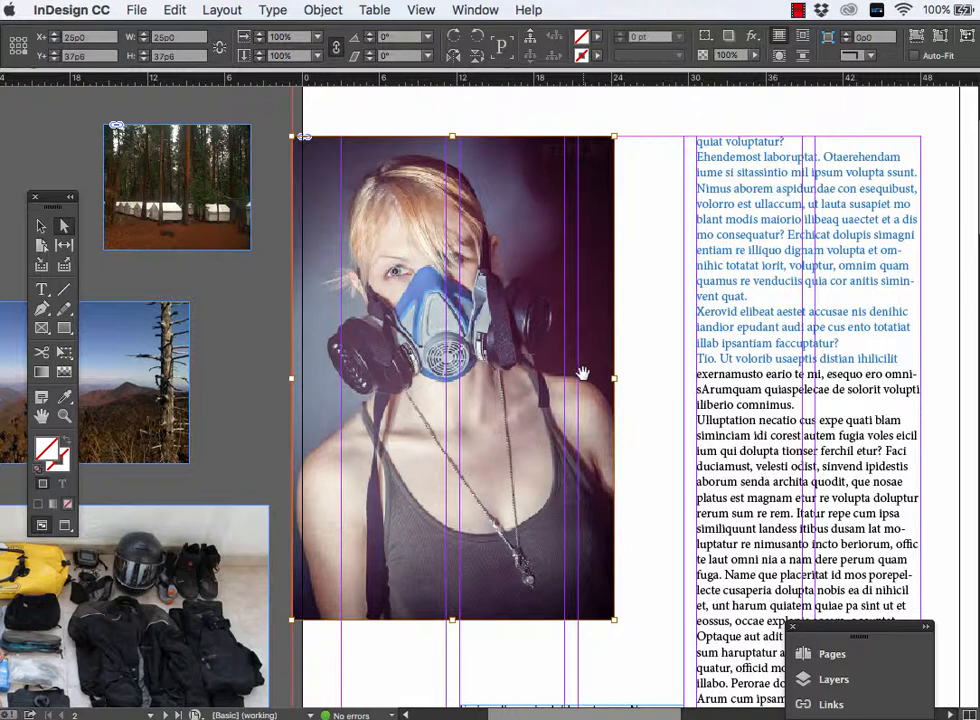
key(super+z)
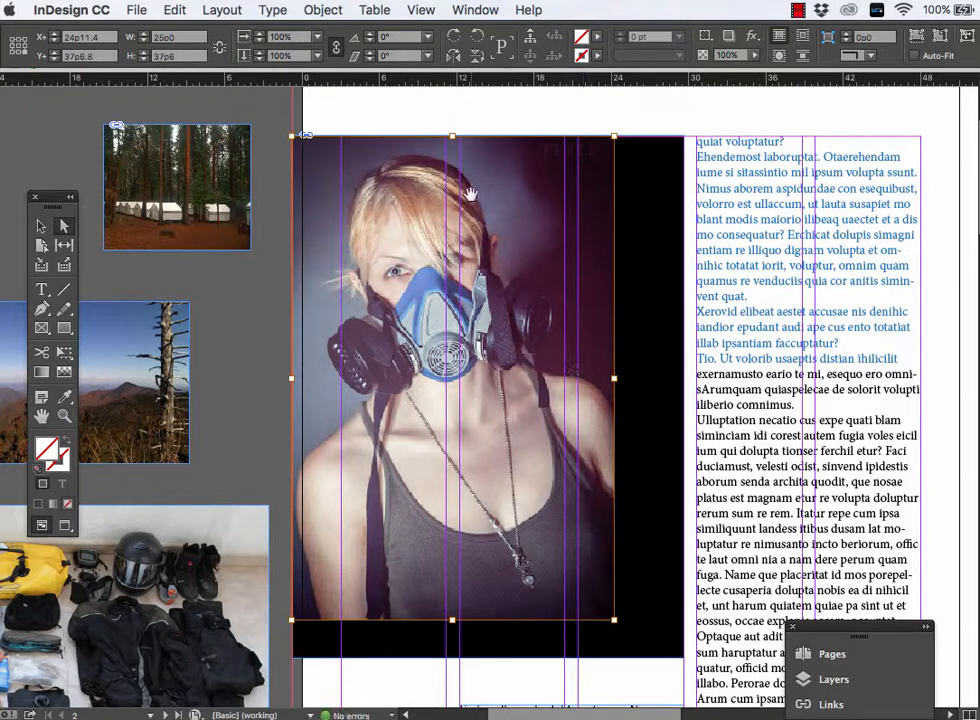
- Try stretching the gas mask portrait with Fit Content to Frame, and undo it
click(323, 10)
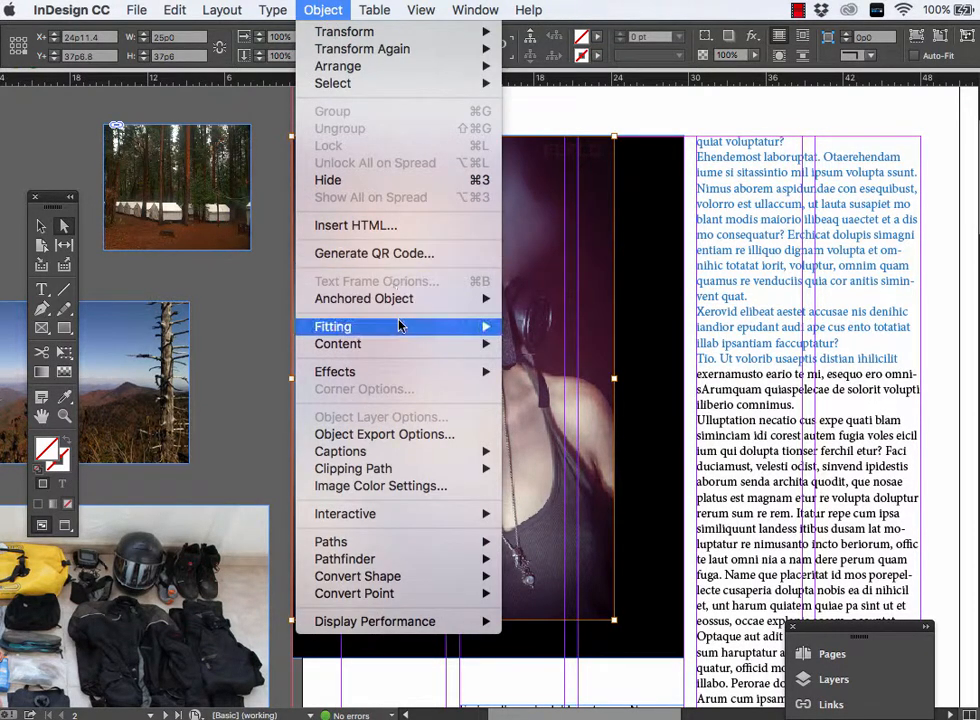
mouse_move(440, 326)
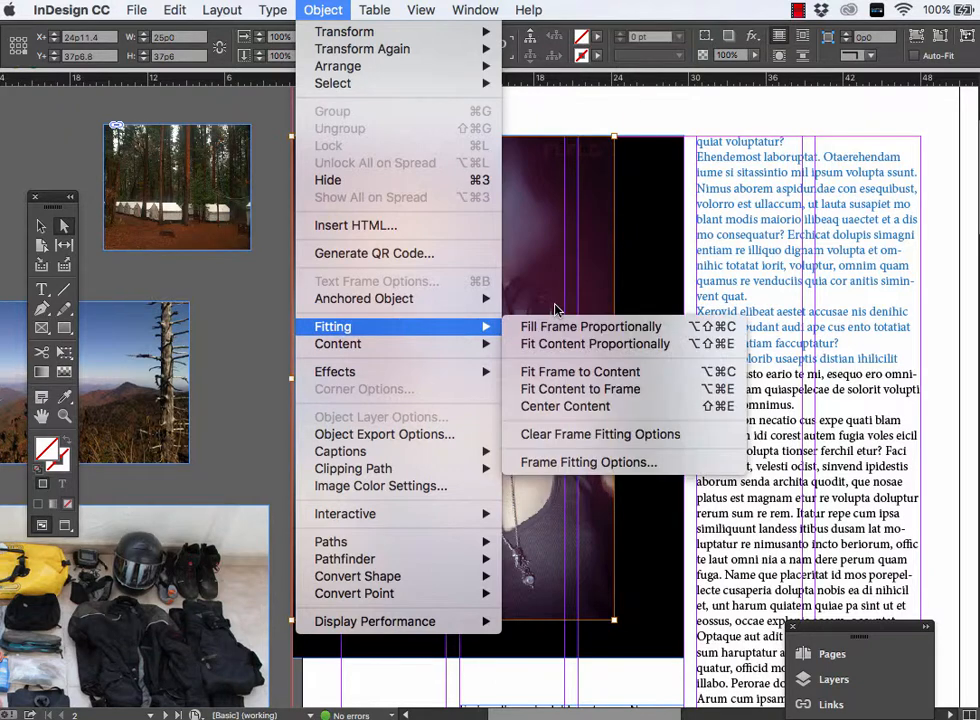
click(577, 390)
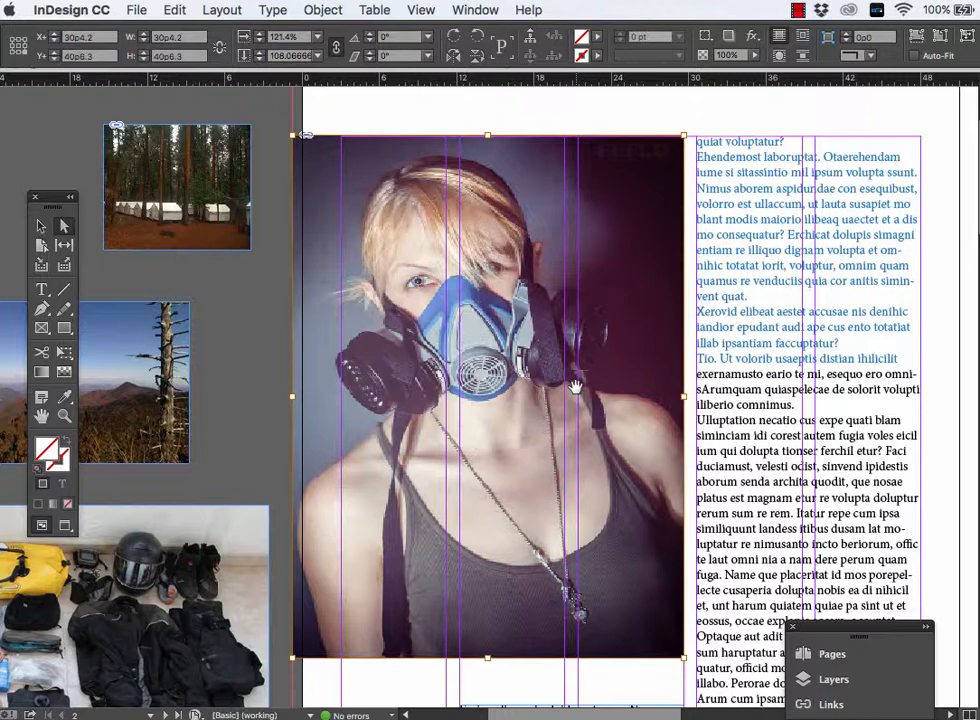
key(ctrl+z)
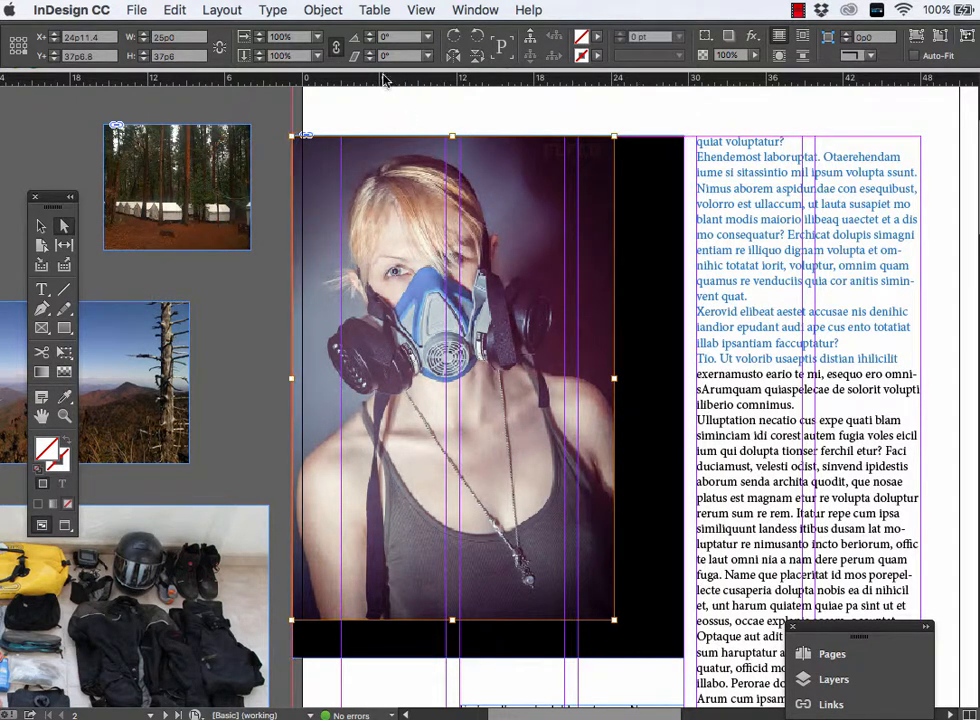
- Fit the portrait proportionally in its frame and move the image to the frame's left edge
click(320, 10)
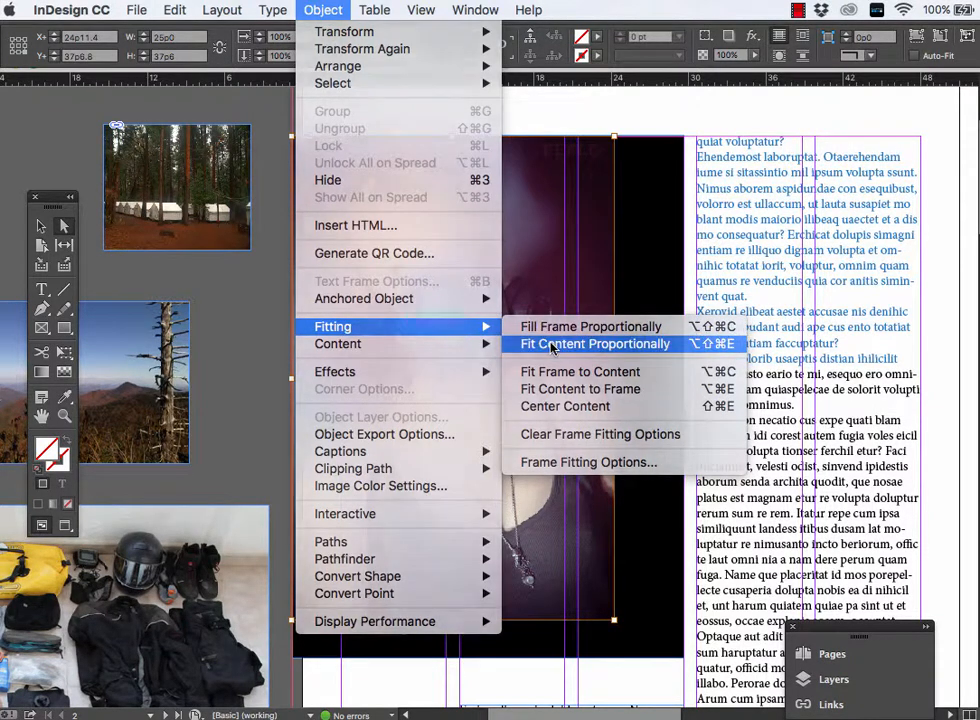
click(552, 345)
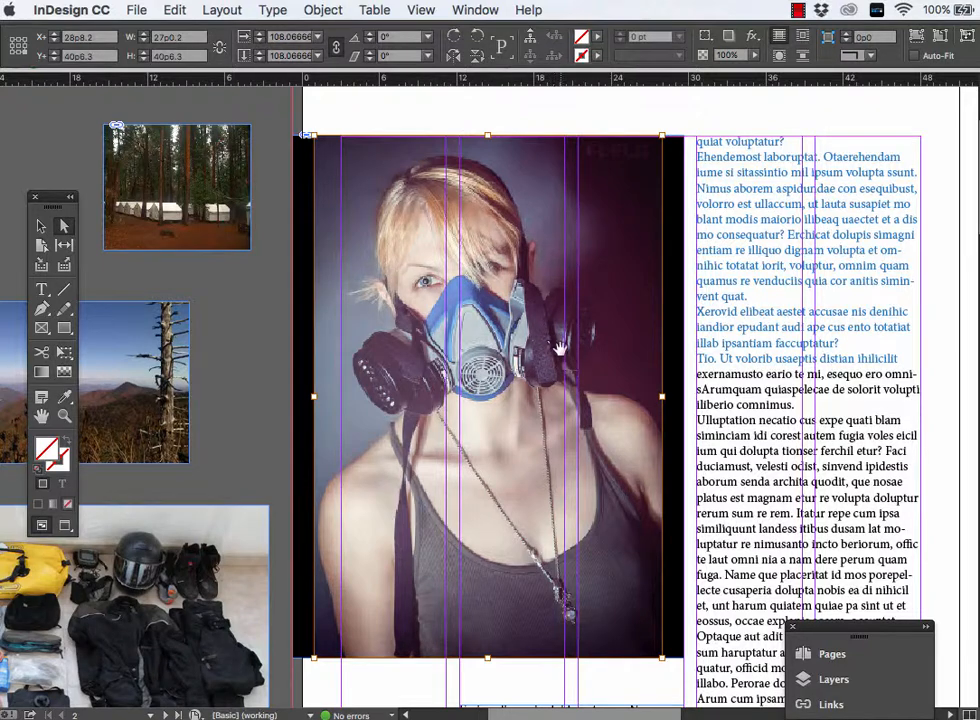
drag(549, 341, 597, 355)
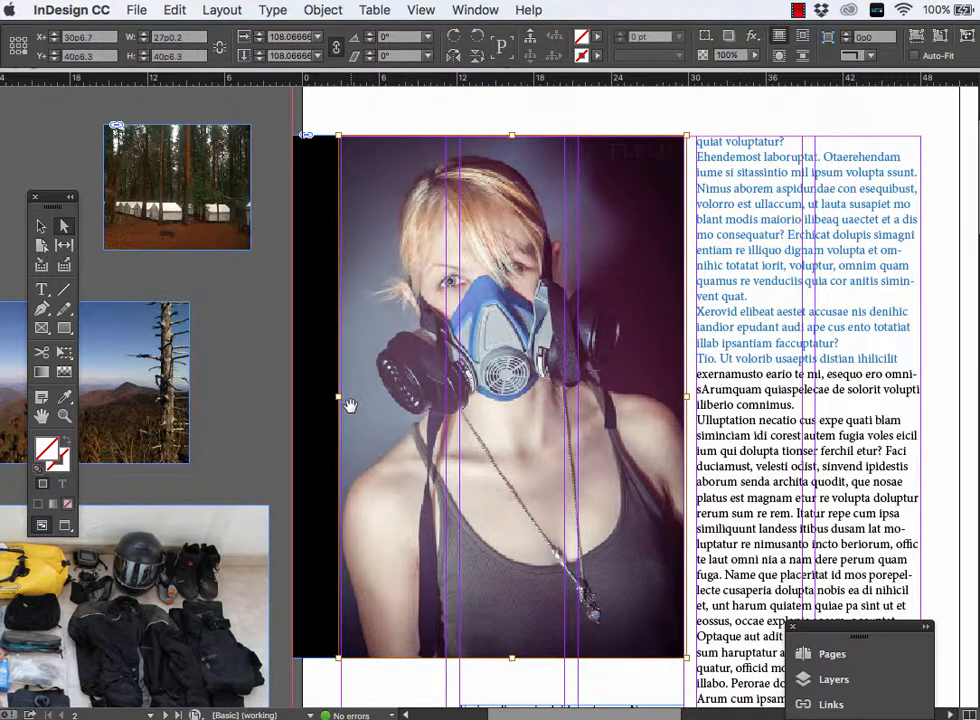
key(ctrl+z)
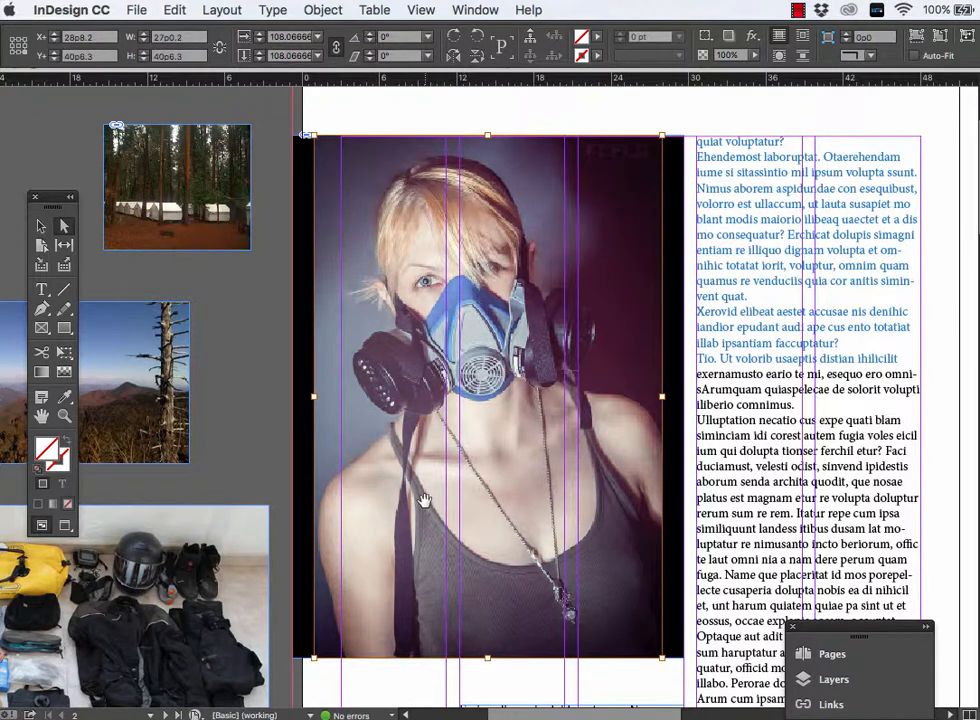
drag(424, 500, 403, 508)
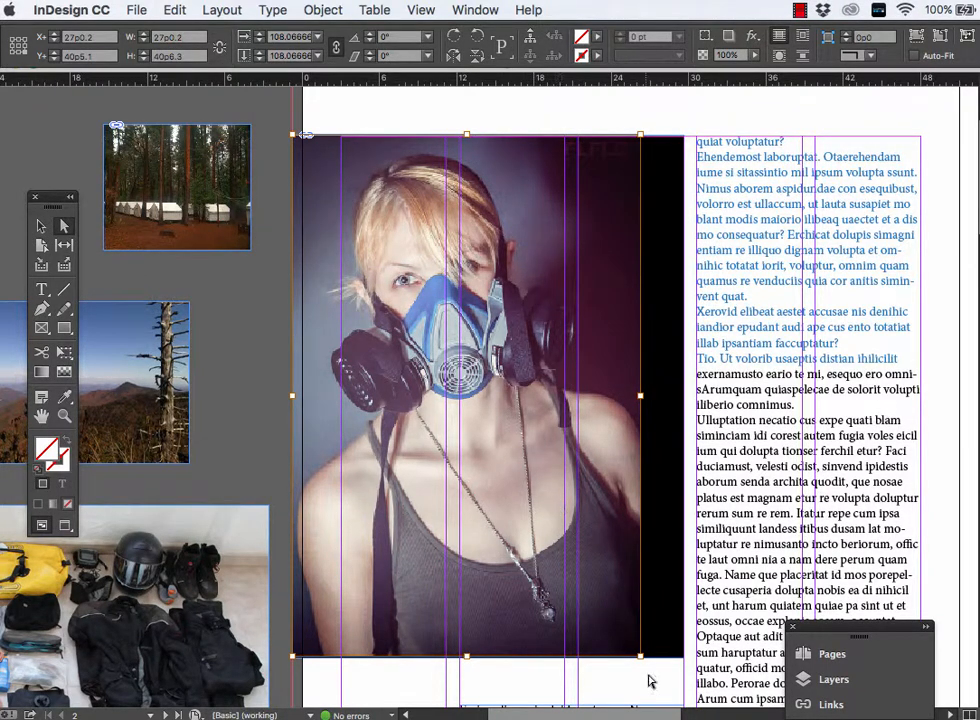
- Enlarge the portrait image proportionally from its upper-left corner to 120.8%, 30p2.4 wide, and deselect it
drag(640, 656, 667, 639)
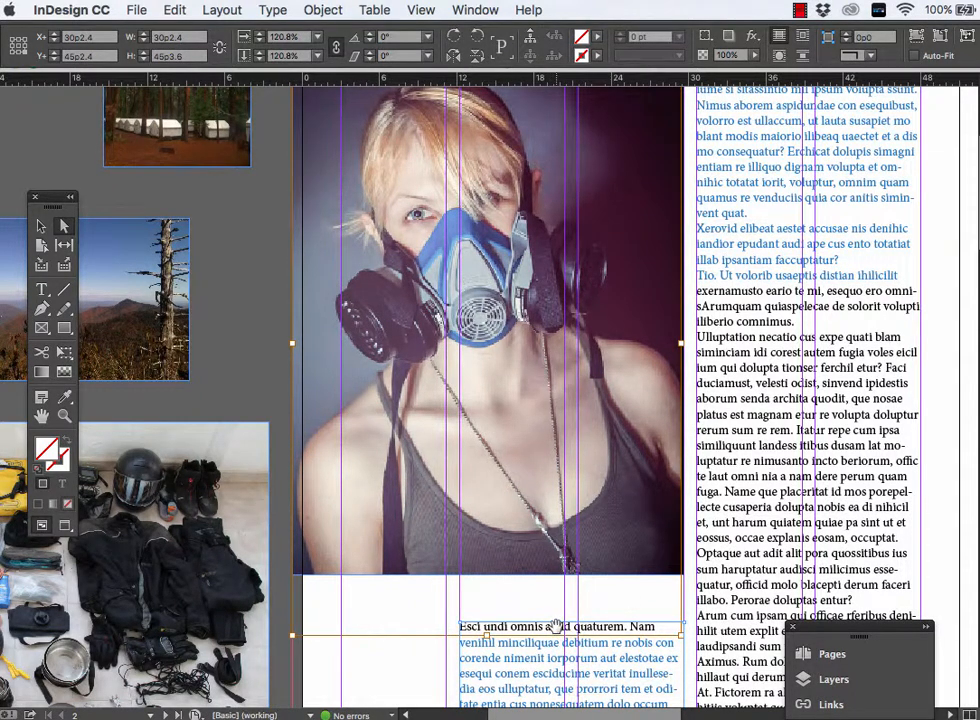
key(super+minus)
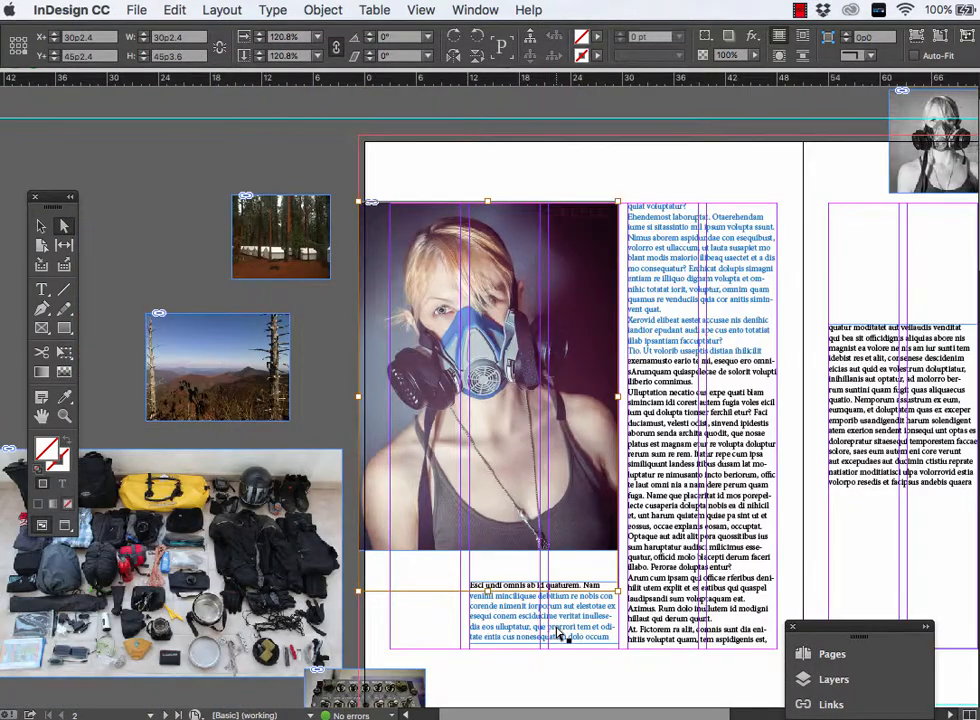
click(436, 170)
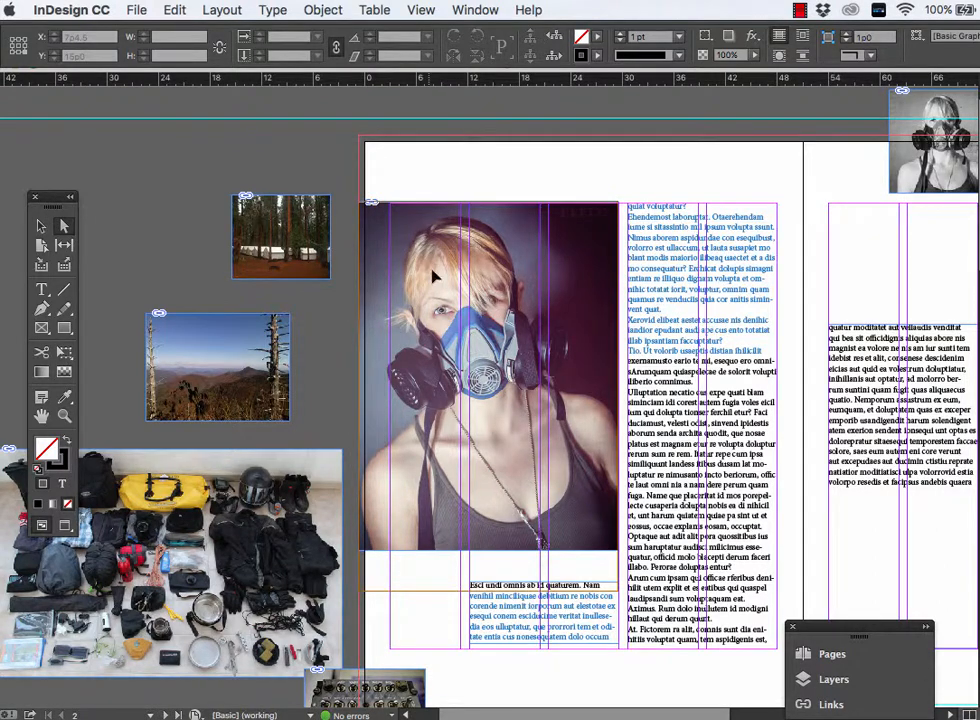
- Move the portrait image right and slightly down in its frame, and enlarge it proportionally to 131.8%, reaching the frame's left edge
drag(437, 273, 414, 344)
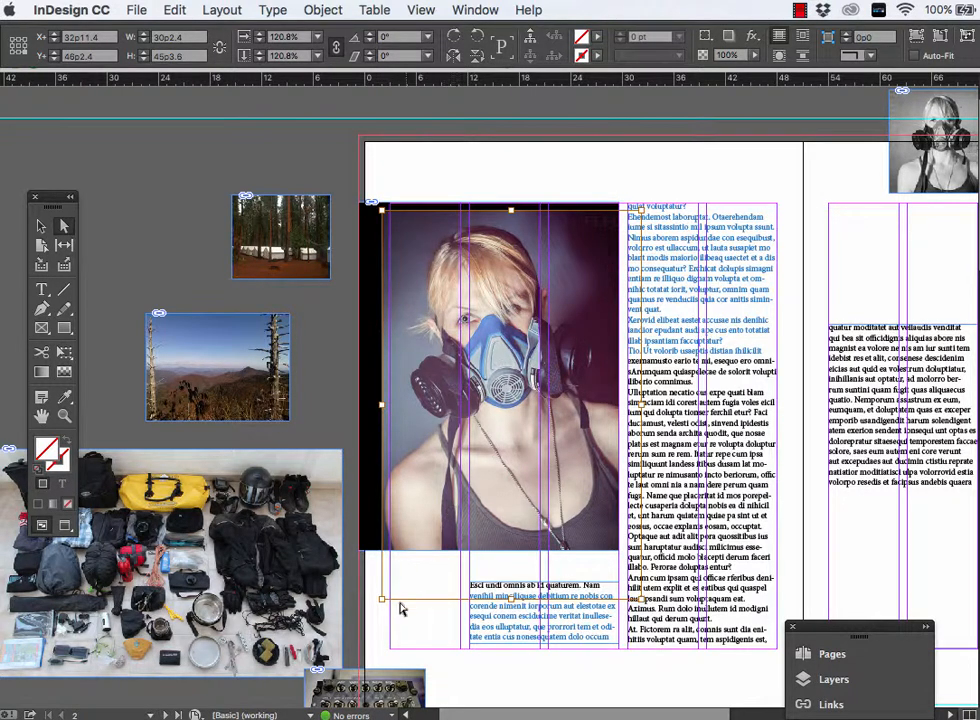
drag(381, 600, 360, 632)
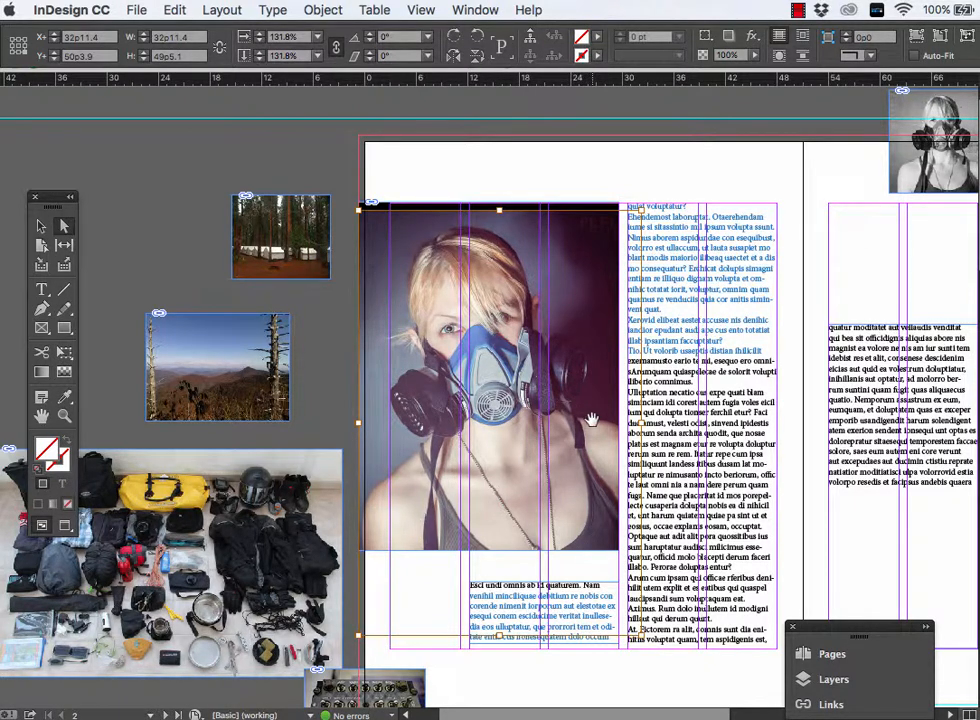
scroll(502, 306, right, 5)
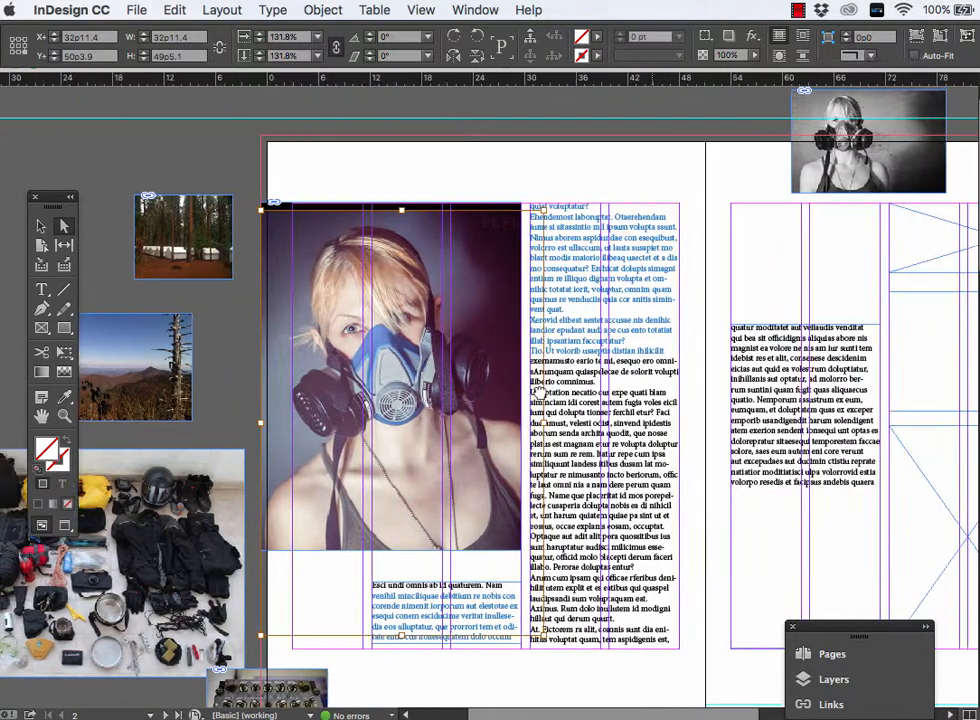
key(super+minus)
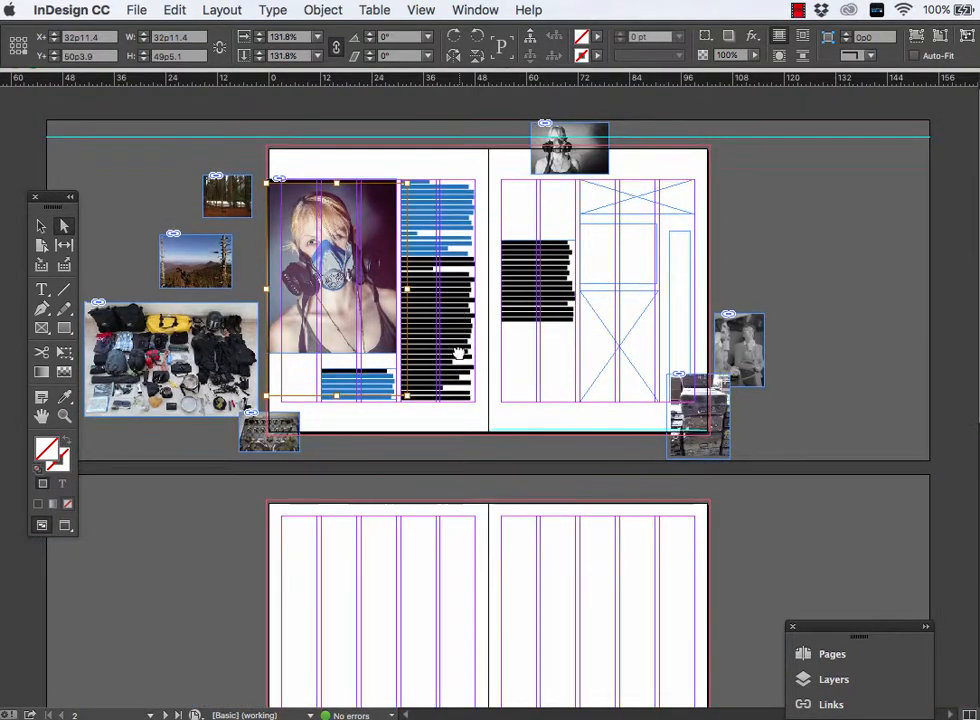
- Delete the stone block photo at page 3's lower-right corner while keeping its frame
click(728, 340)
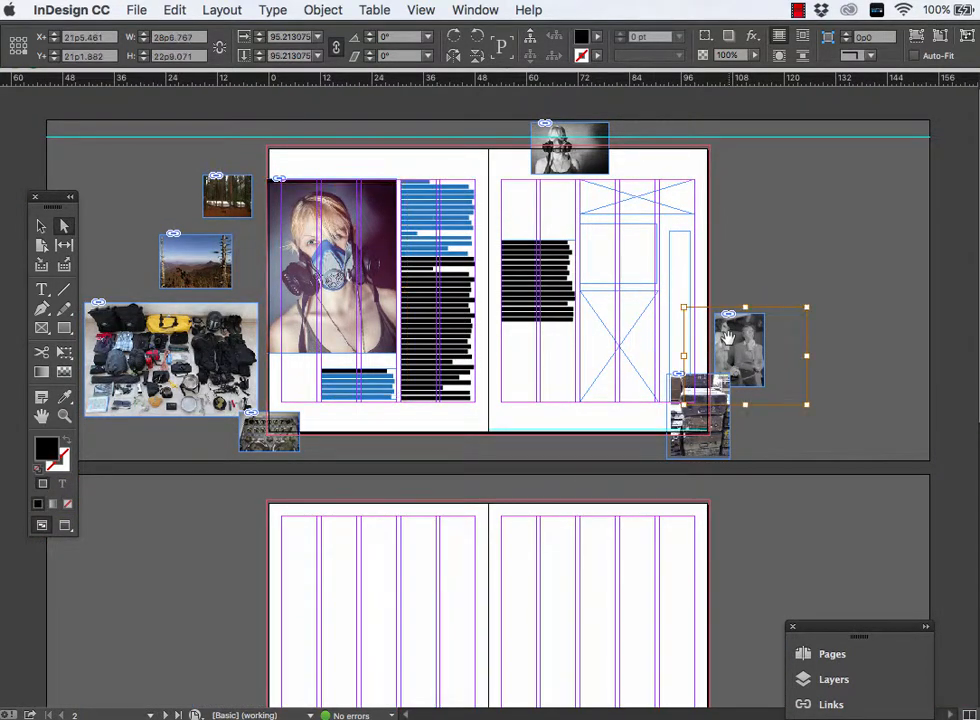
click(650, 344)
click(737, 346)
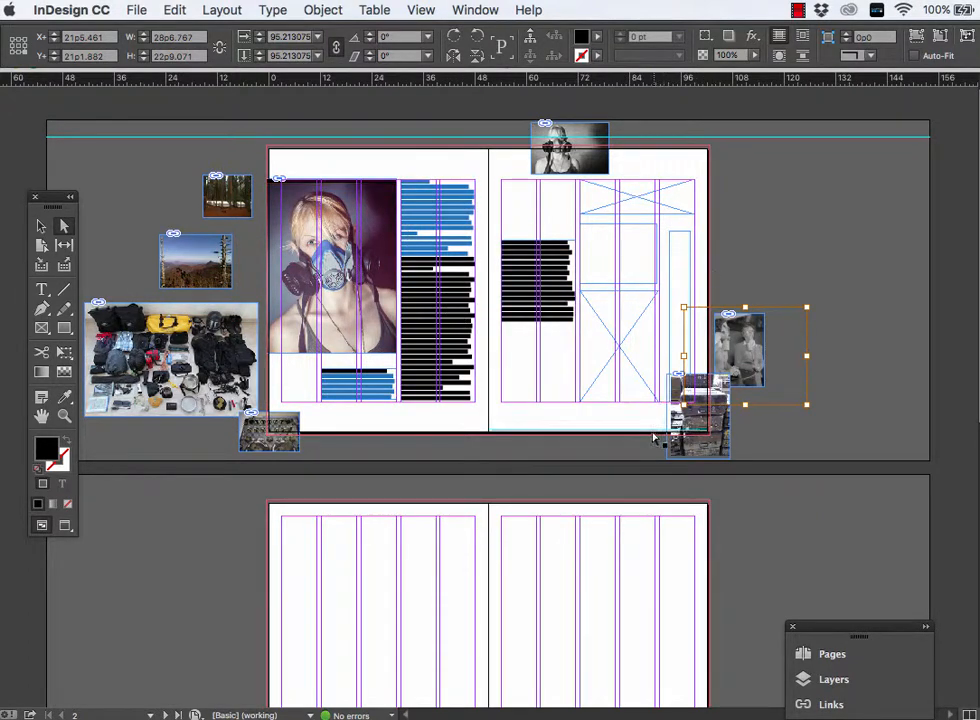
click(686, 440)
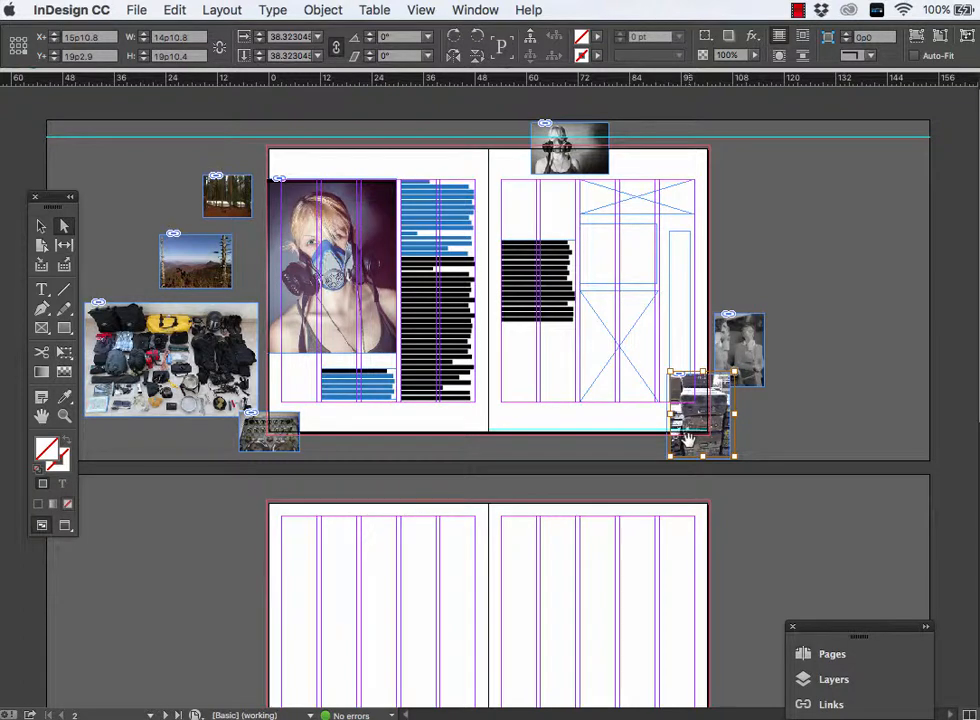
key(Delete)
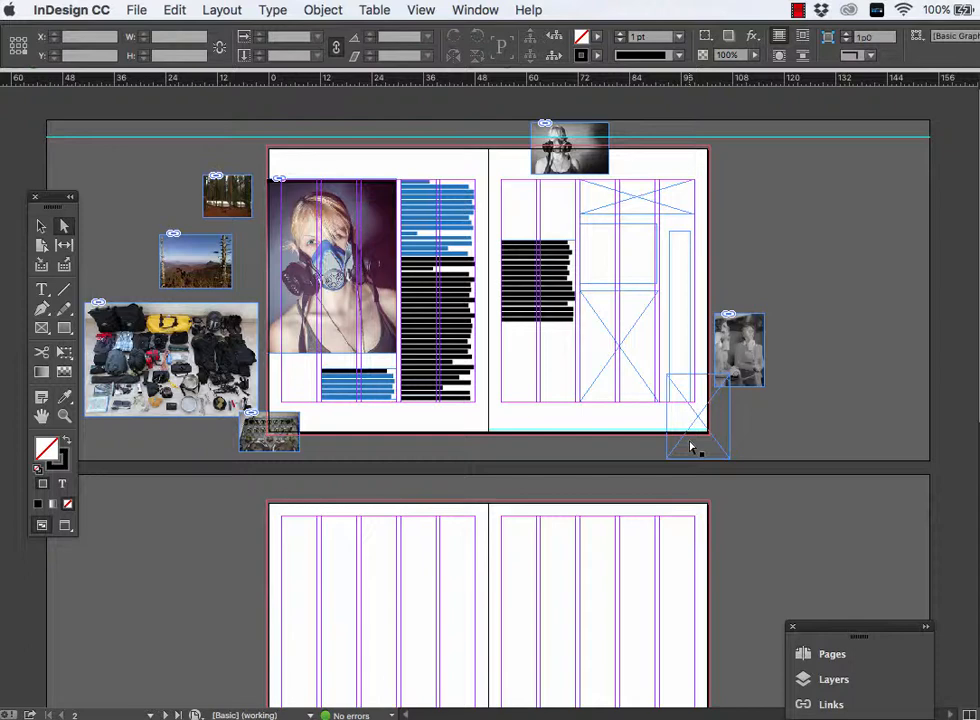
- Delete the stacked-cases photo from its frame at page 3's lower-right corner, and delete the empty frame as well
click(690, 447)
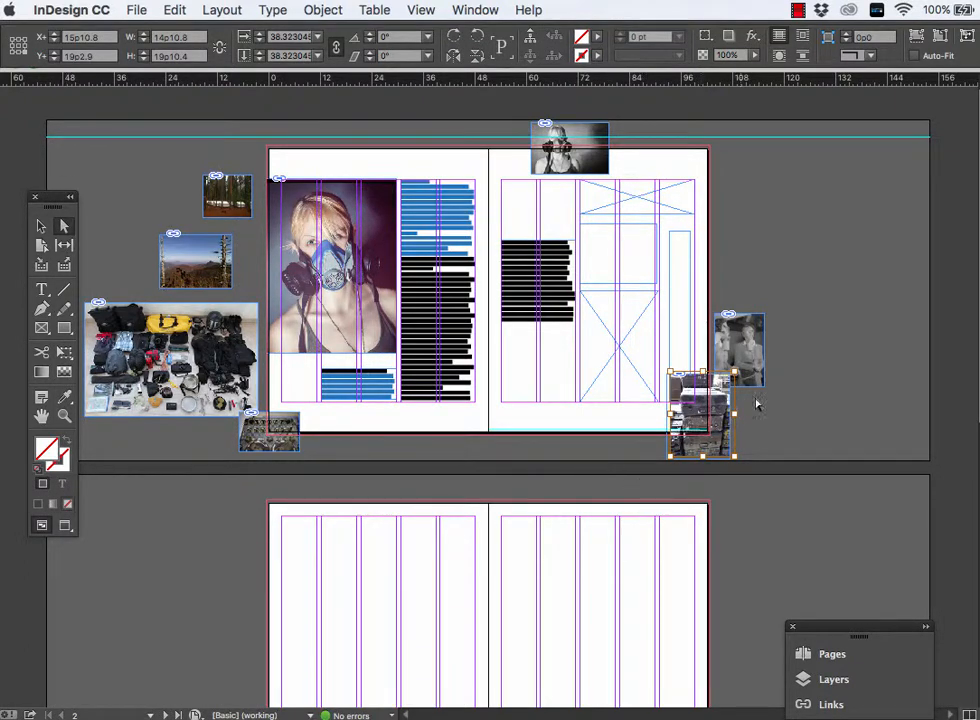
key(super+equal)
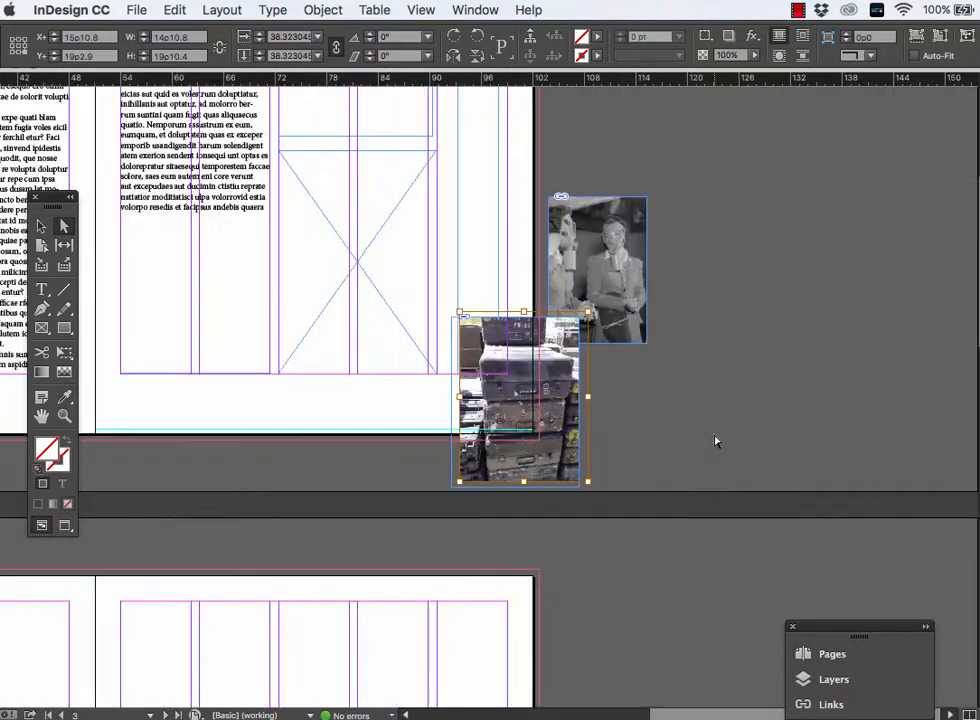
key(super+equal)
scroll(697, 425, left, 5)
scroll(697, 425, up, 1)
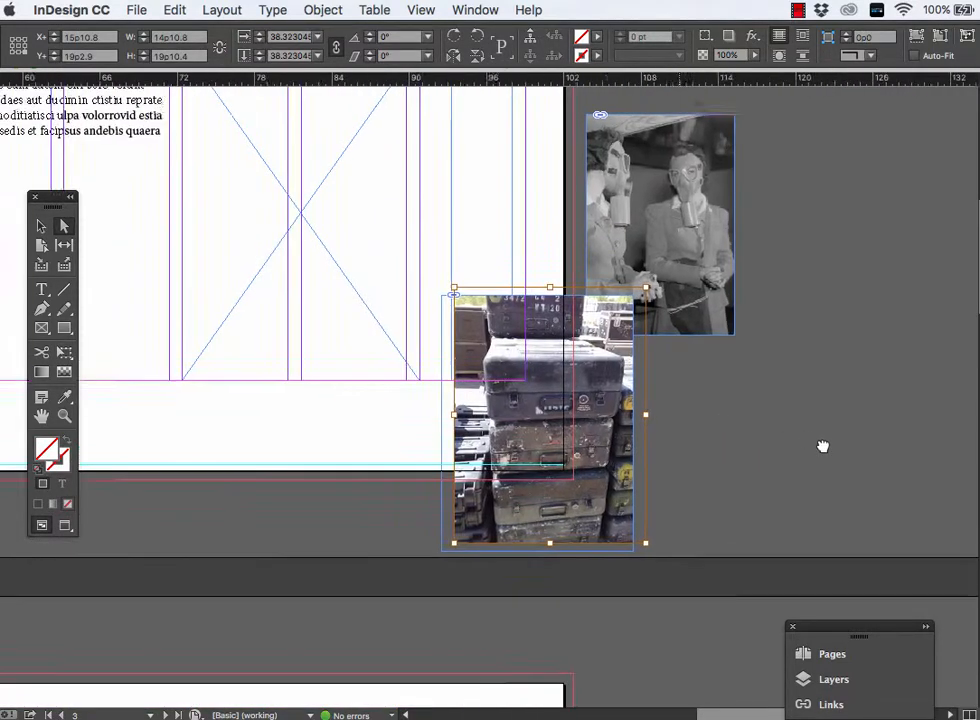
click(785, 463)
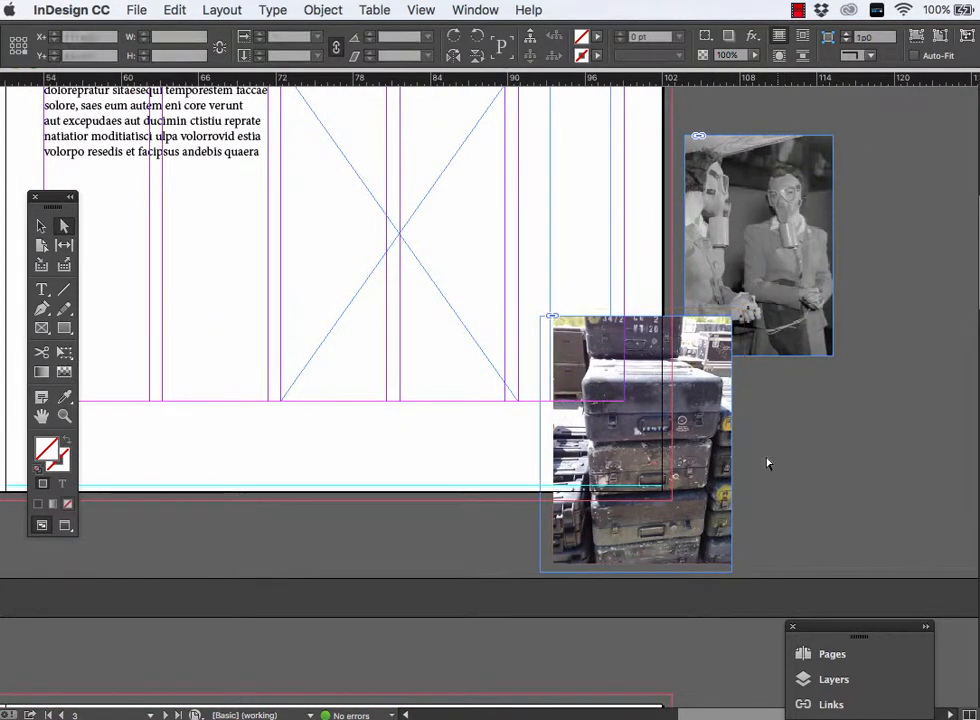
click(722, 510)
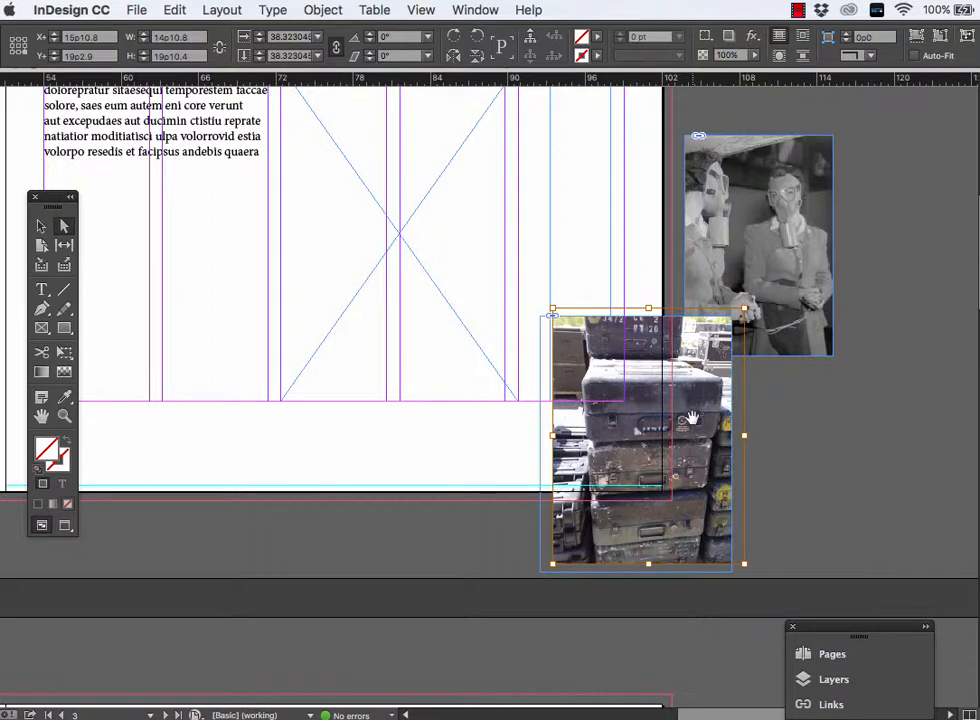
key(Delete)
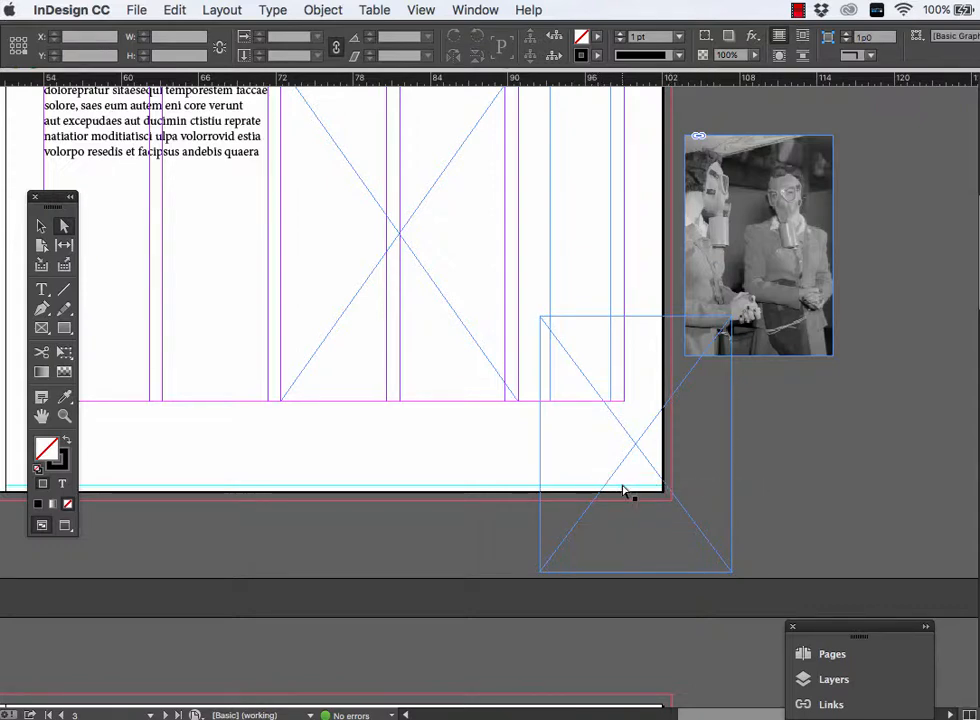
click(626, 432)
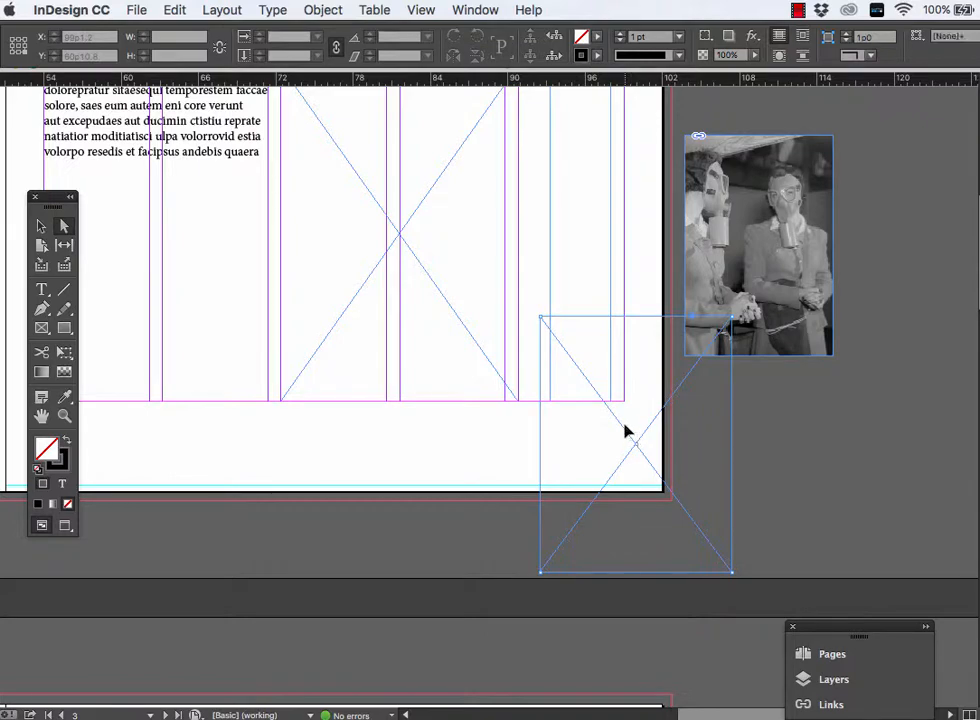
key(Delete)
- Select the empty crossed graphic frame at the foot of page 3, beside the text column
scroll(372, 367, up, 5)
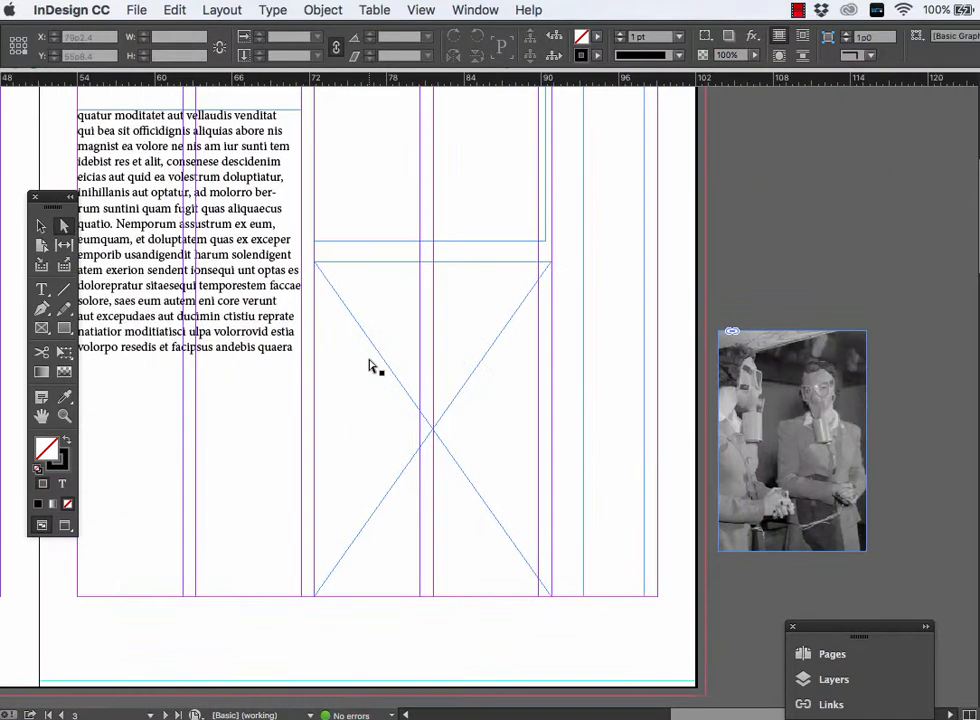
click(381, 371)
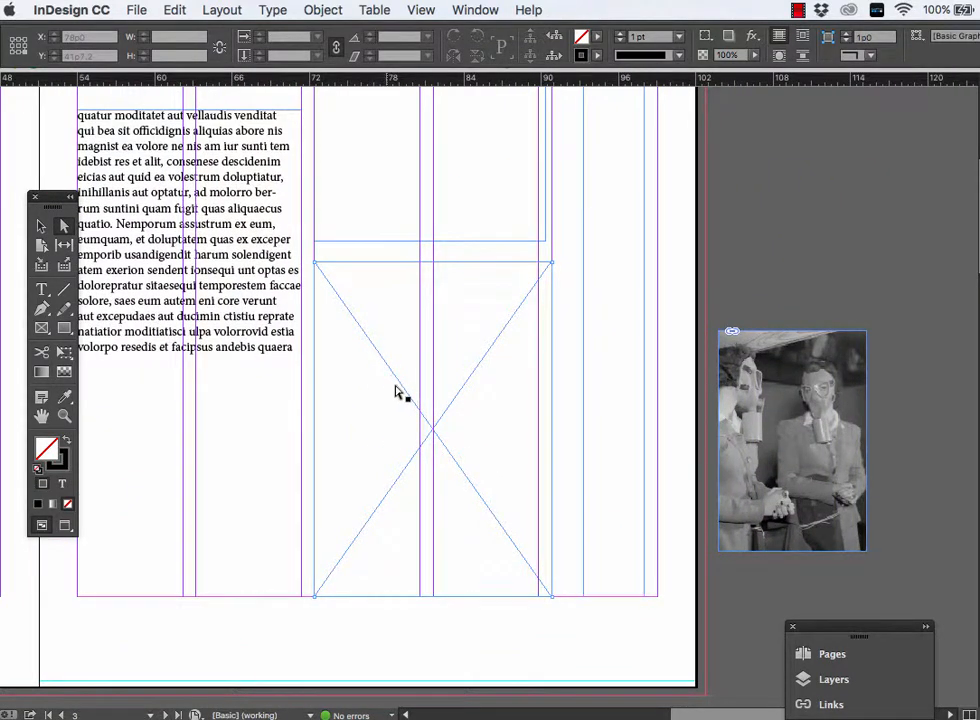
click(403, 388)
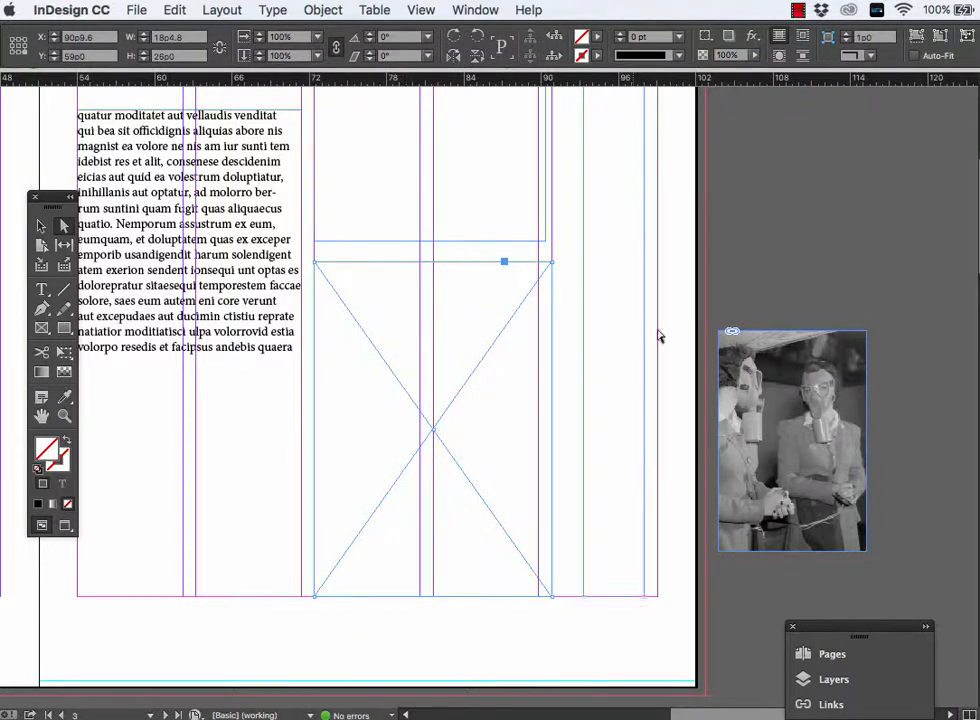
scroll(685, 325, up, 5)
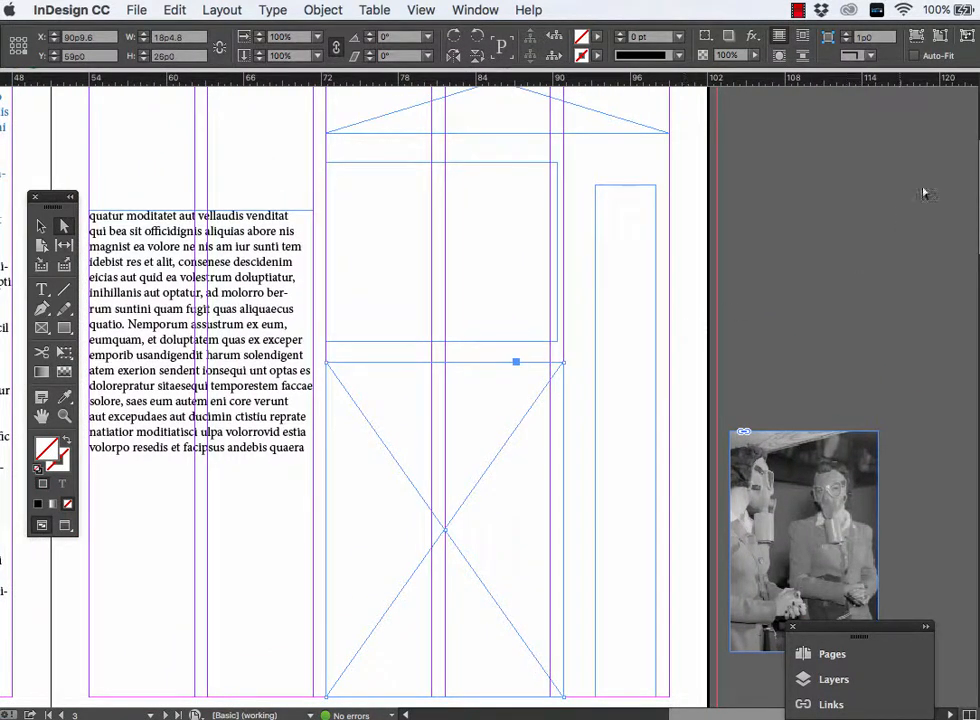
- Display the document's Links list beside page 3 and enlarge it to show every linked file
click(462, 10)
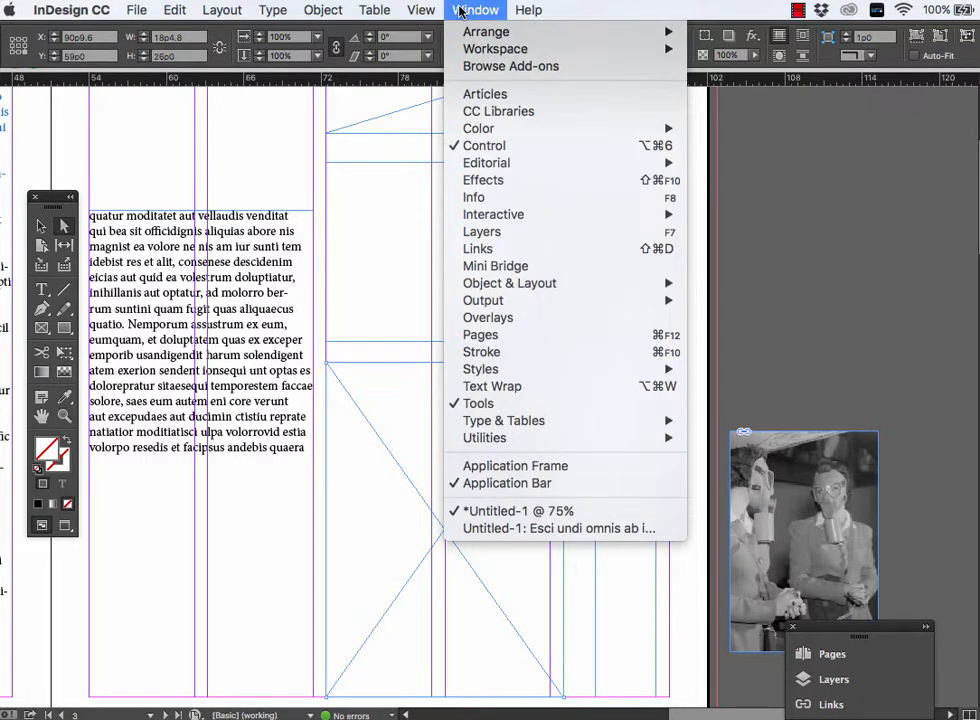
click(499, 249)
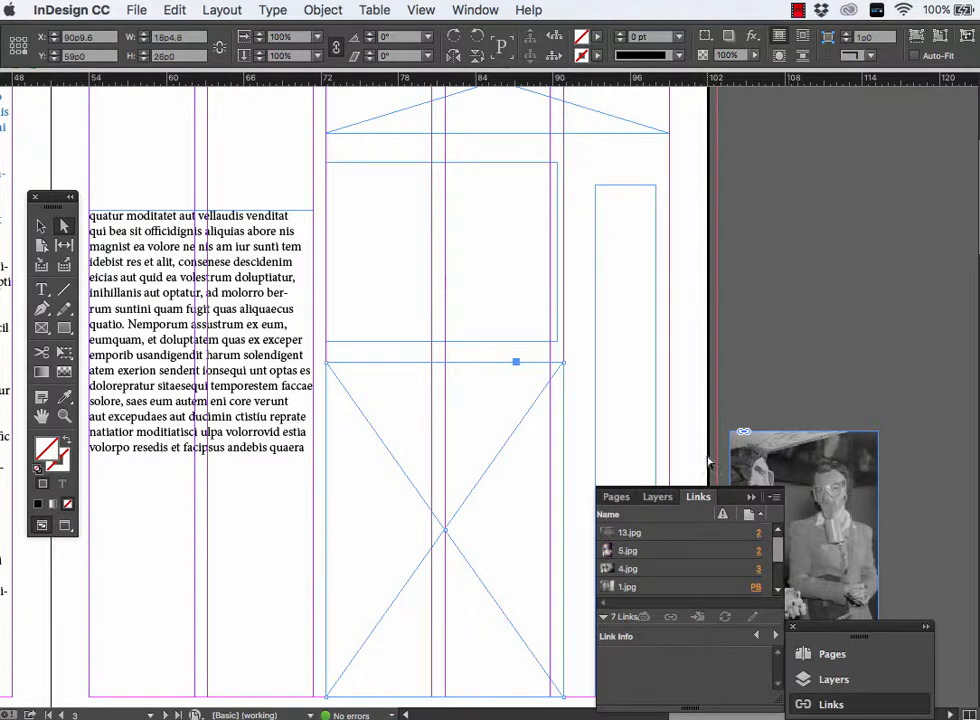
drag(759, 497, 882, 86)
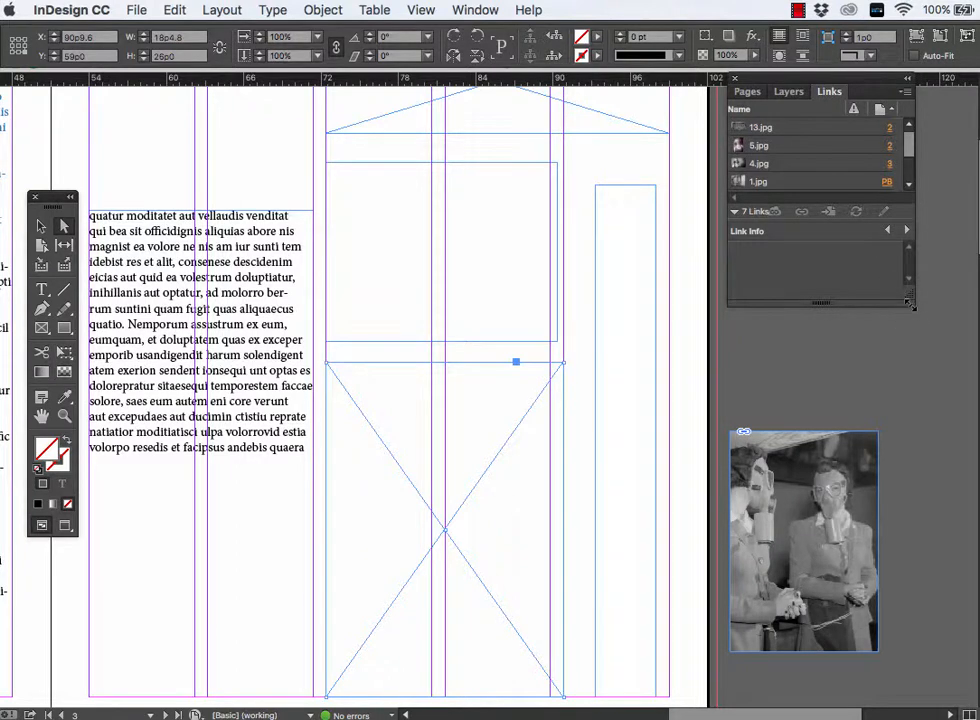
drag(910, 305, 921, 580)
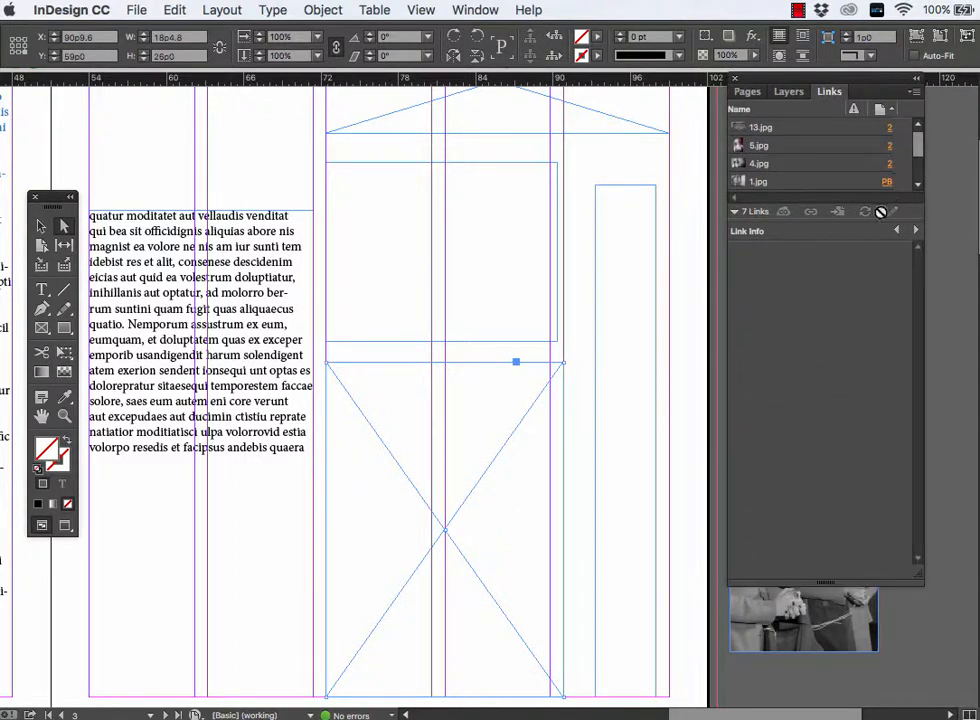
drag(878, 219, 878, 392)
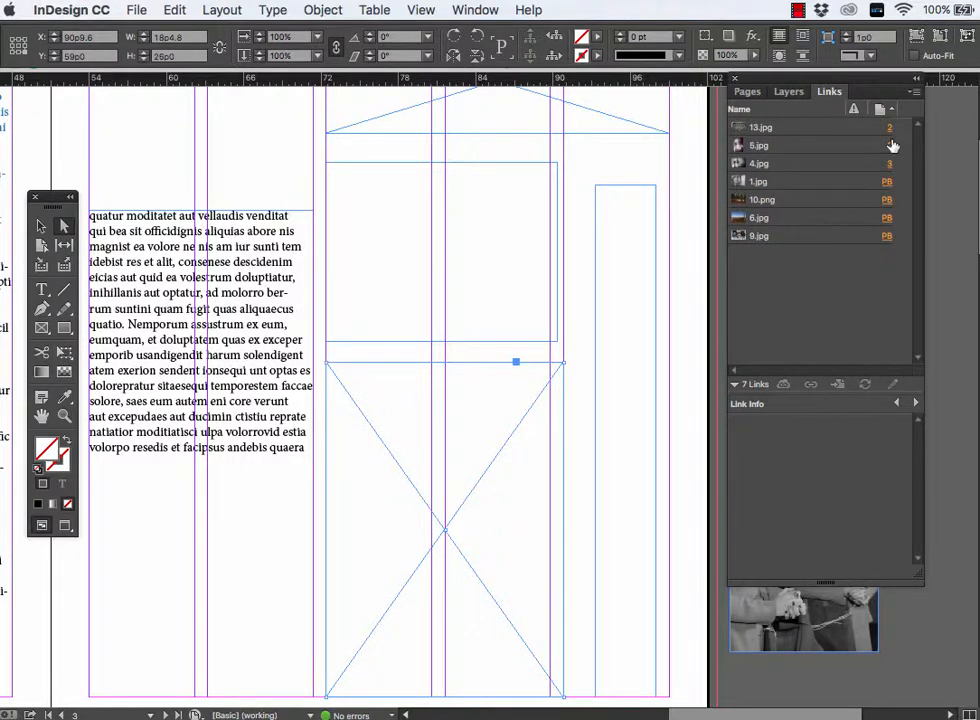
- Set the link options to preserve local Size and Shape edits while updating object links
click(914, 93)
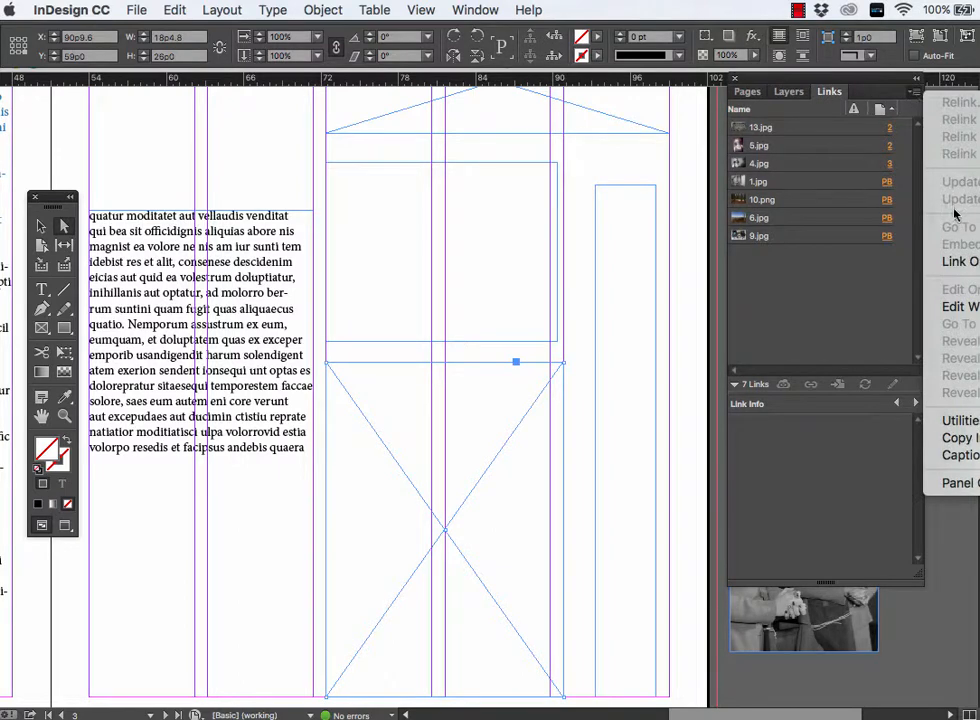
click(977, 268)
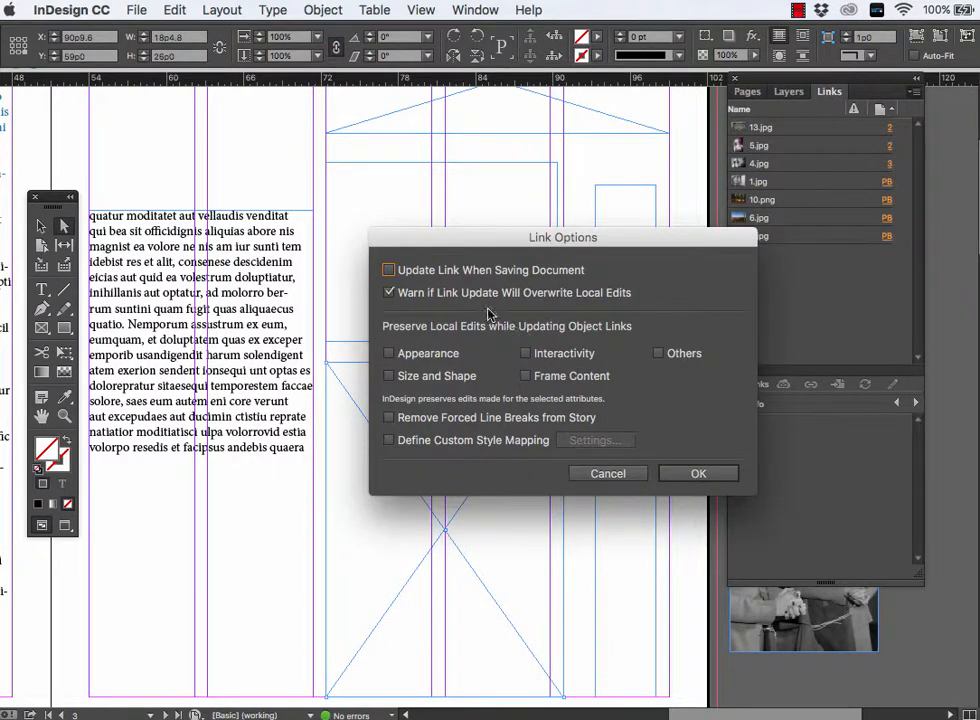
click(390, 377)
click(698, 477)
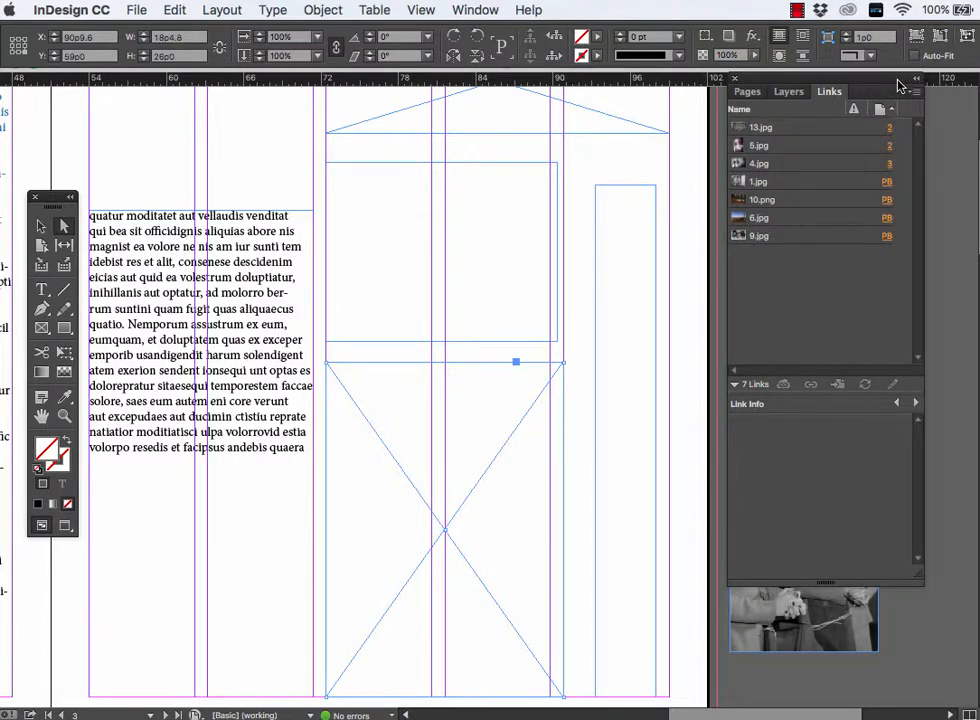
- Examine the Links display options for row size, thumbnails and columns, and leave them without applying changes
click(914, 92)
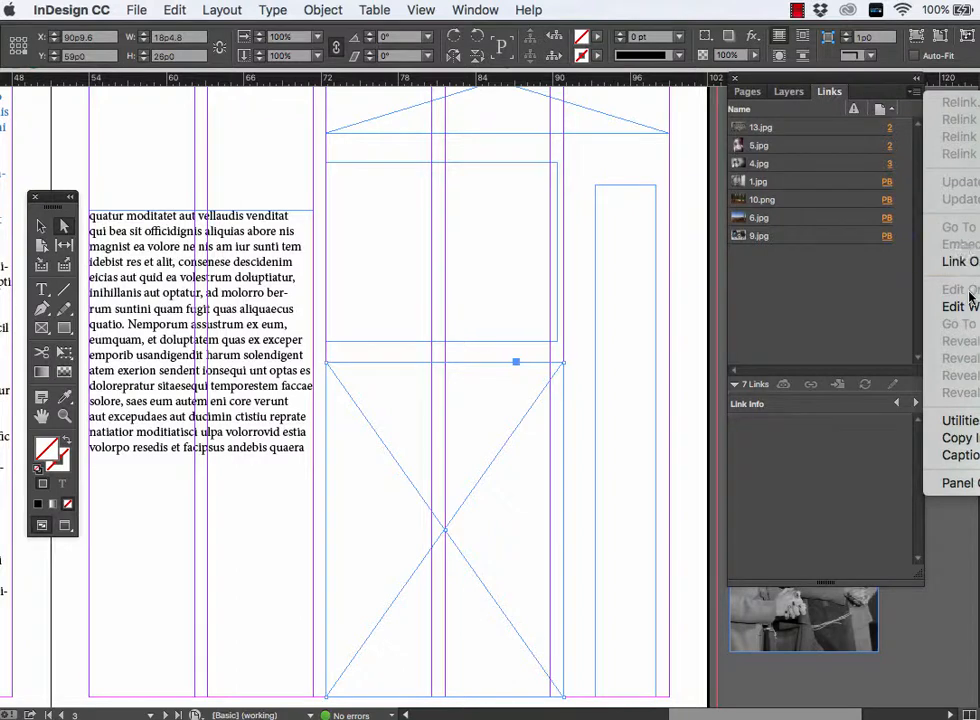
mouse_move(972, 310)
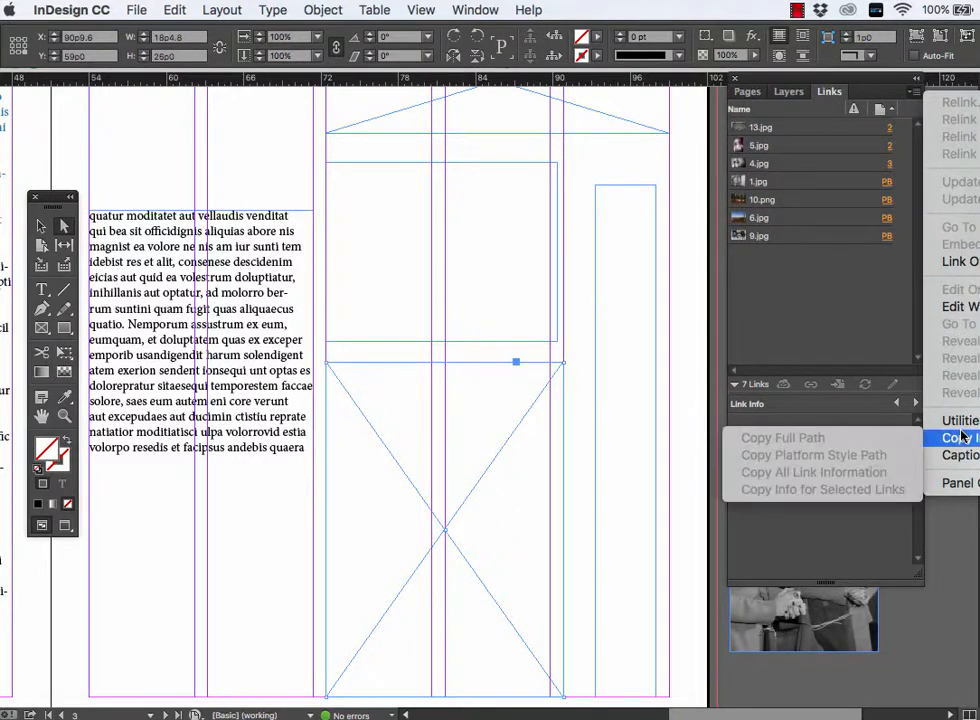
click(960, 484)
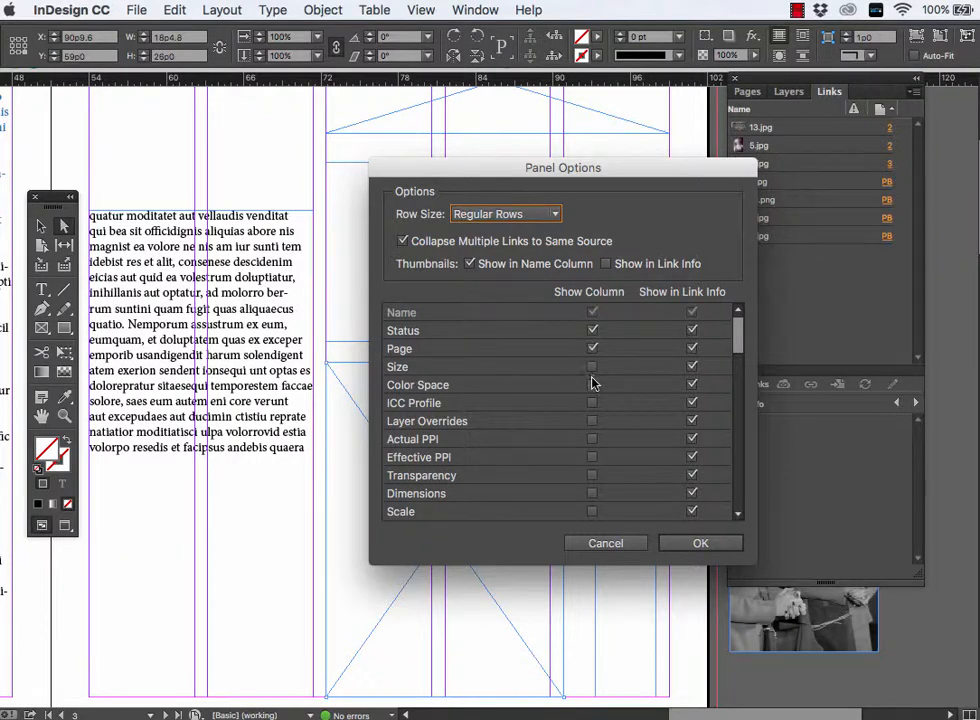
click(627, 546)
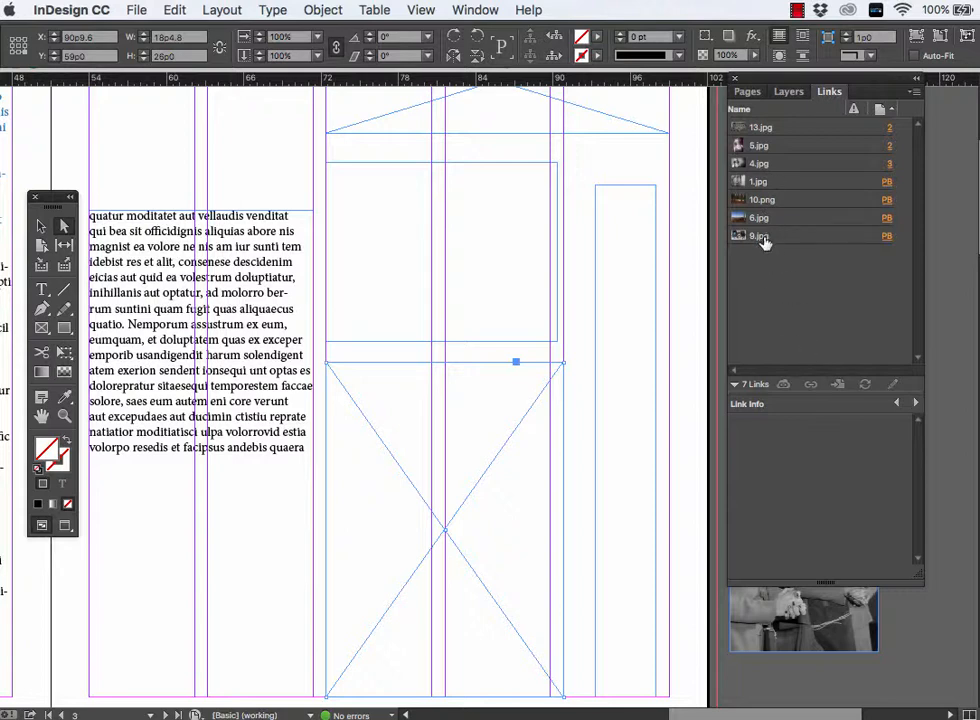
- Paste the framed stacked-cases photo 14.jpg onto page 3, over the empty frames
mouse_move(886, 241)
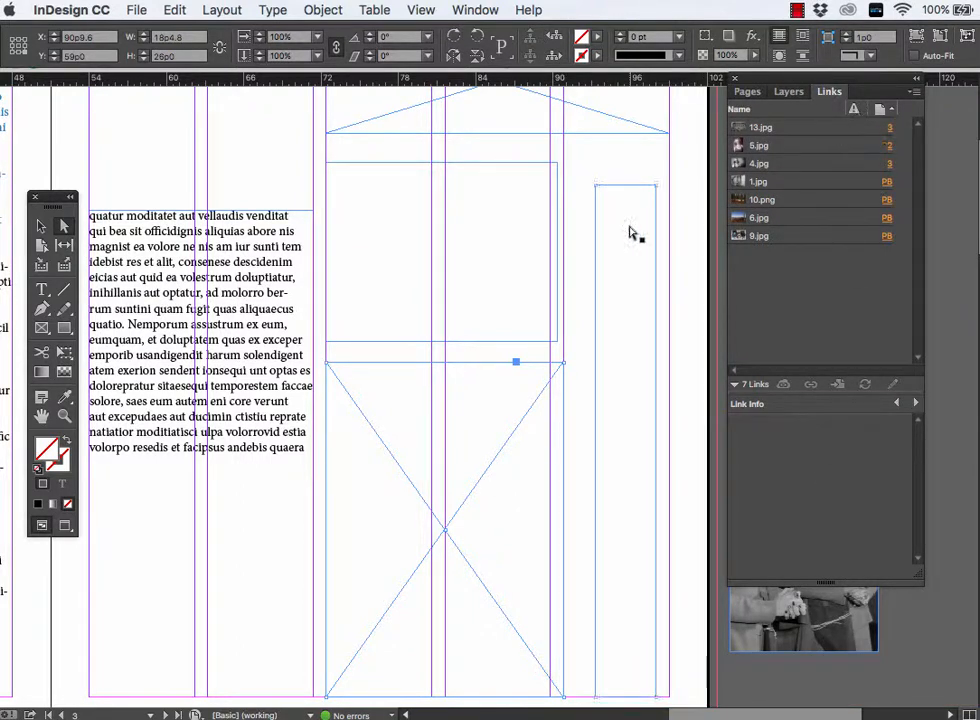
key(super+v)
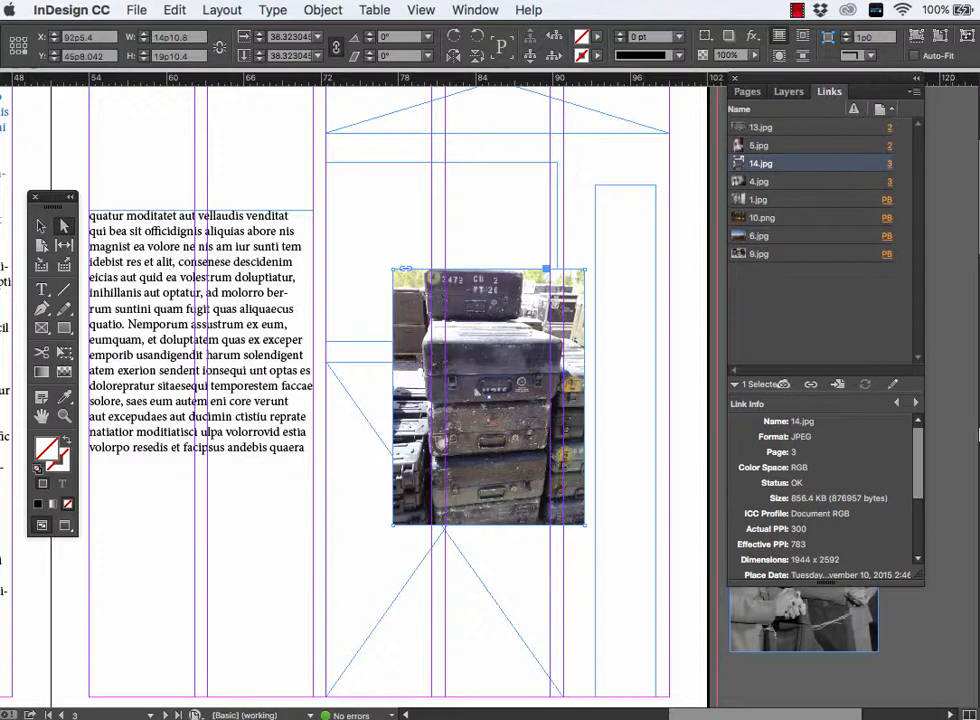
- Switch to Finder, open 2.jpg from the images folder in Preview, copy the whole image, and quit Preview
key(super+Tab)
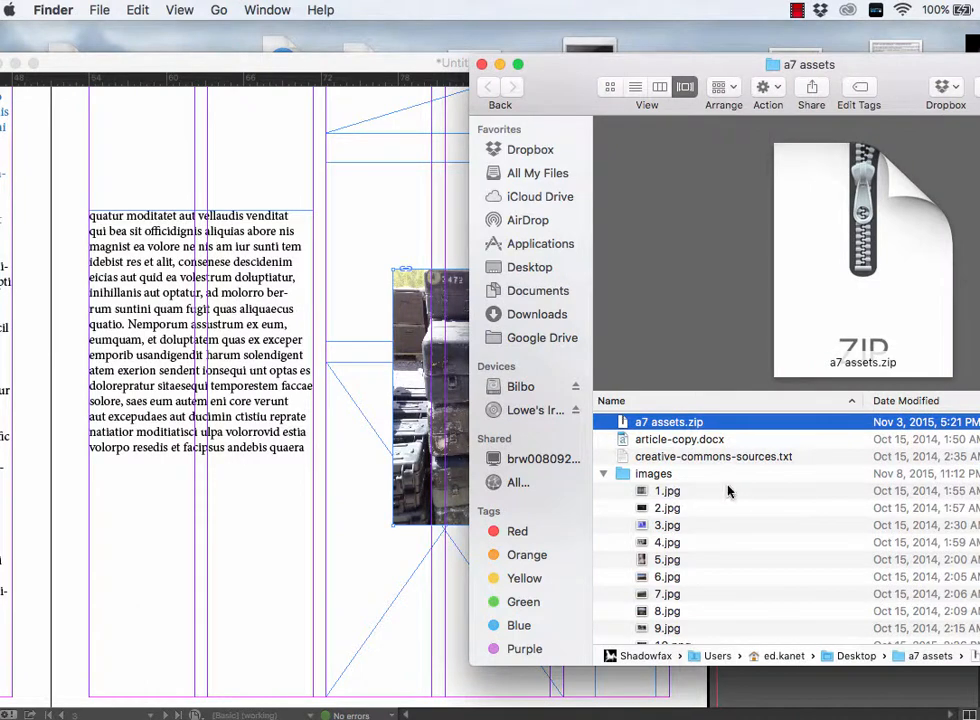
double_click(667, 508)
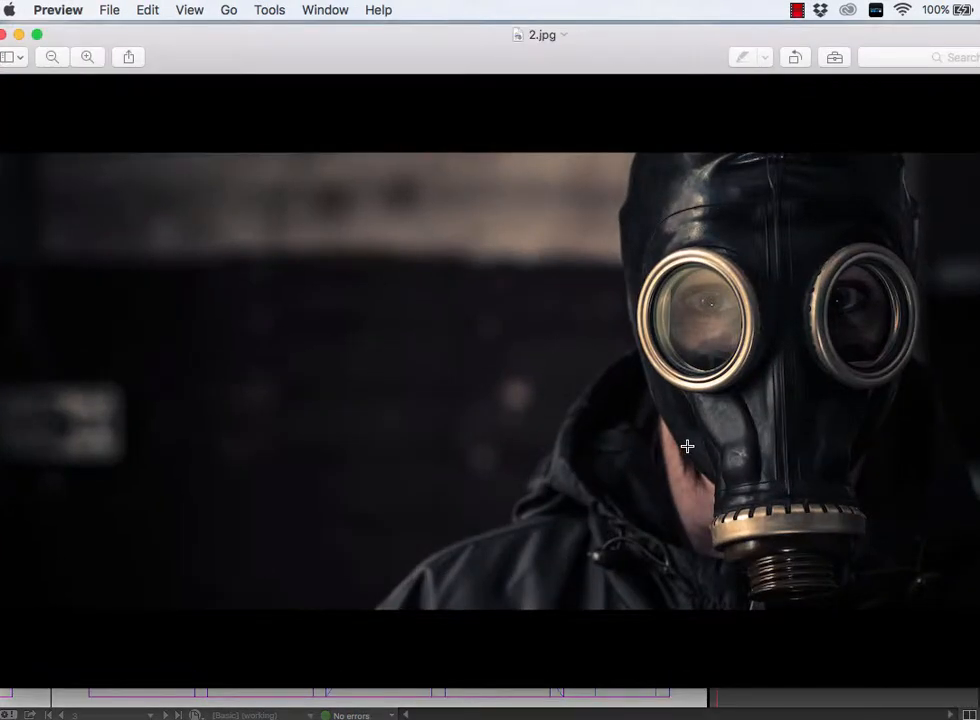
key(super+a)
key(super+c)
key(super+q)
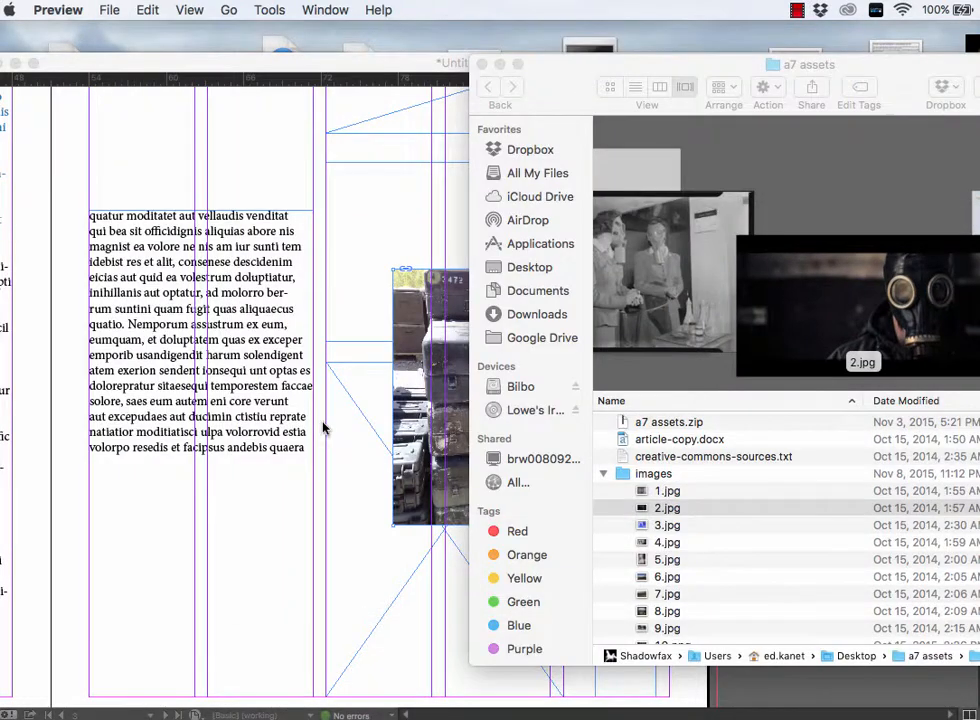
- Return to InDesign, paste the copied gas mask image onto page 3, and delete it
click(10, 489)
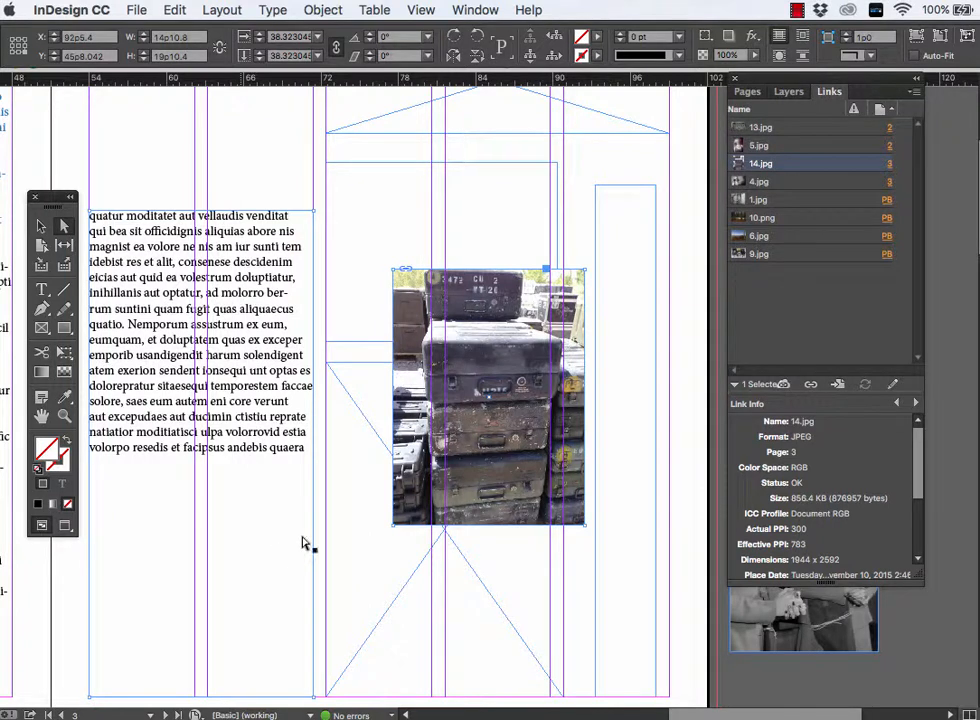
key(super+v)
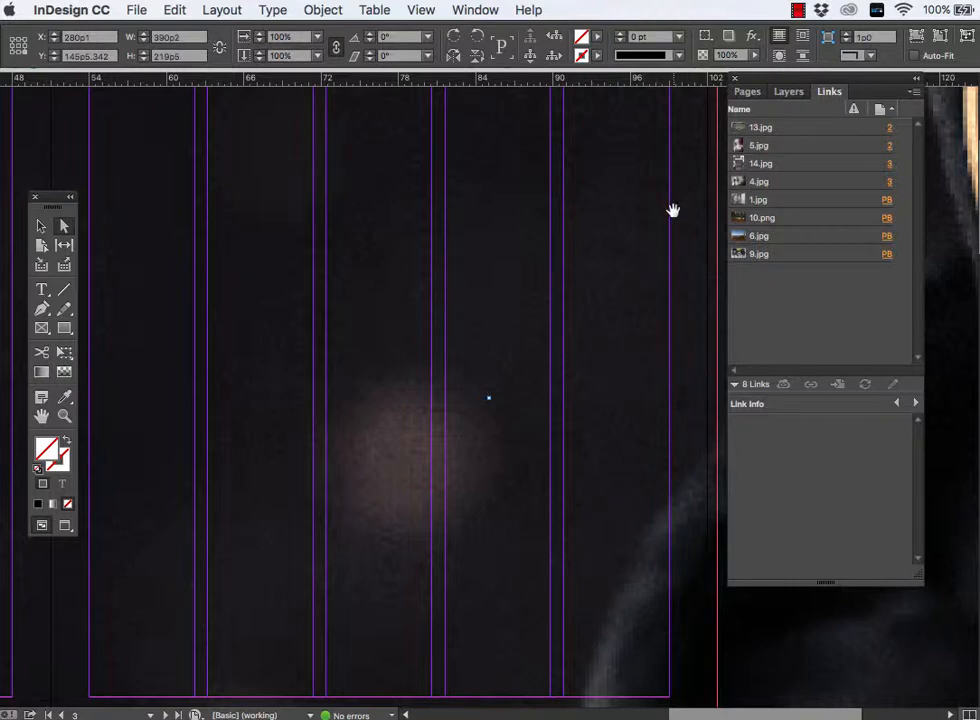
key(Delete)
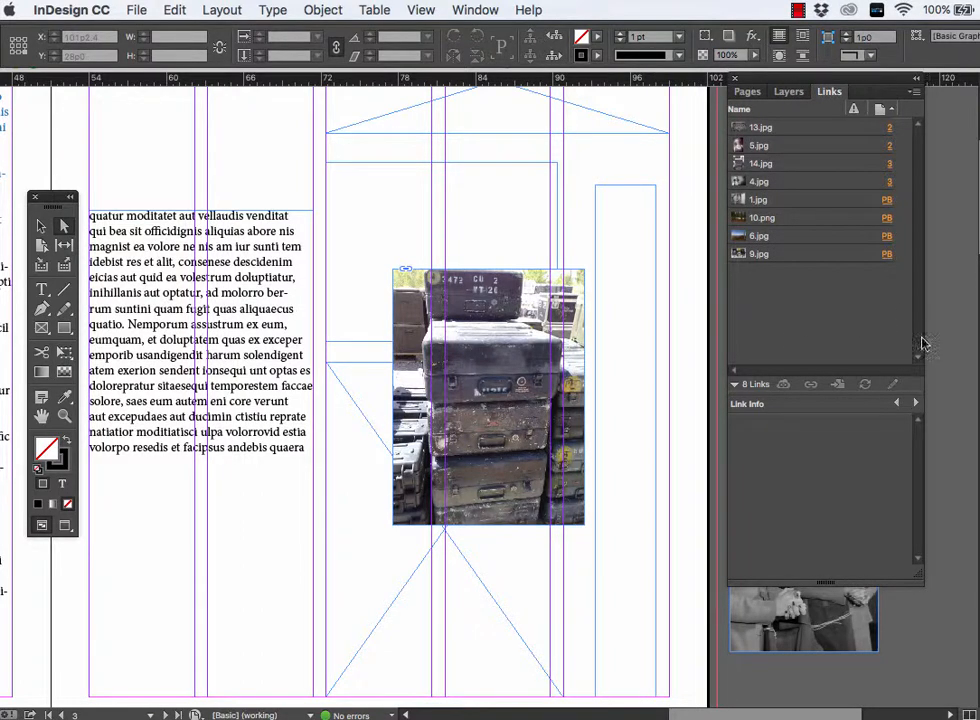
- Switch to Finder, move 3.jpg out of the images folder, and return to the InDesign layout
key(super+Tab)
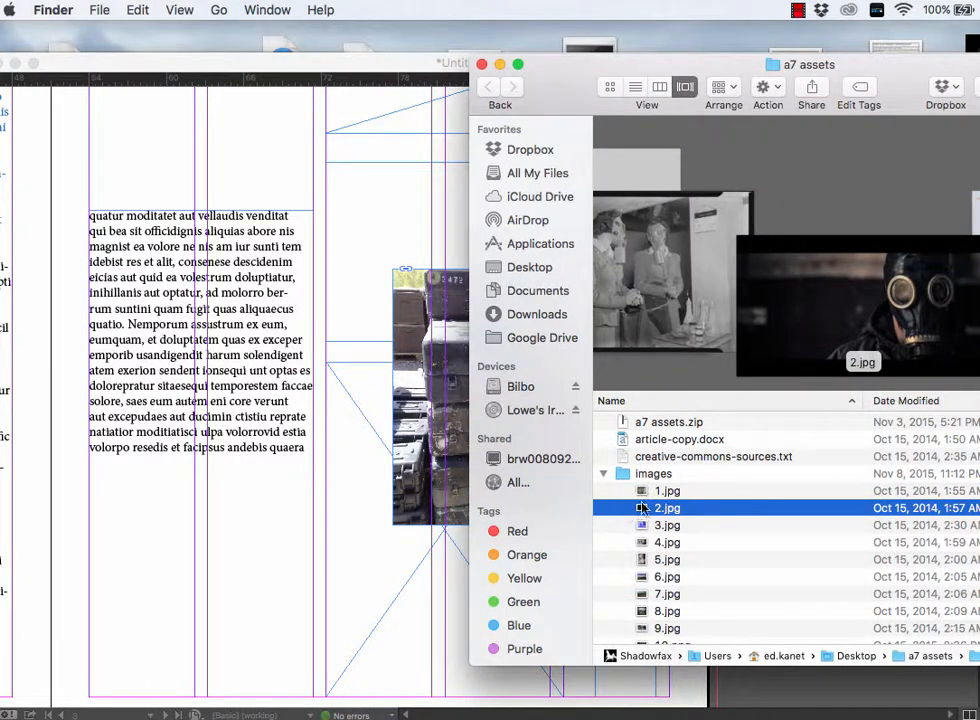
click(678, 542)
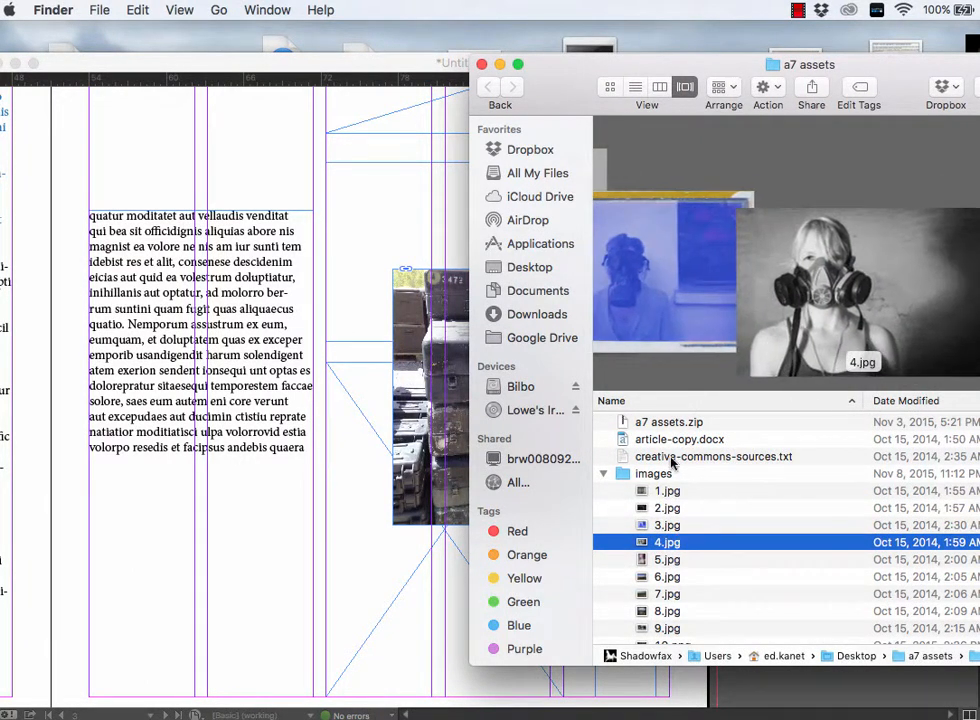
click(667, 490)
key(Down)
key(Down)
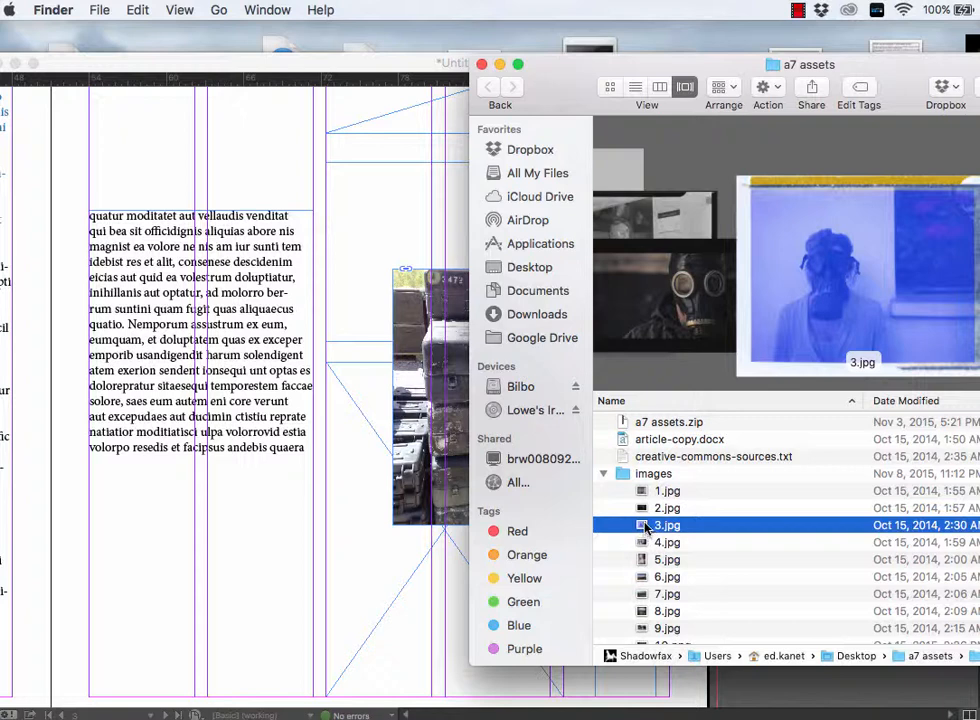
drag(645, 528, 979, 680)
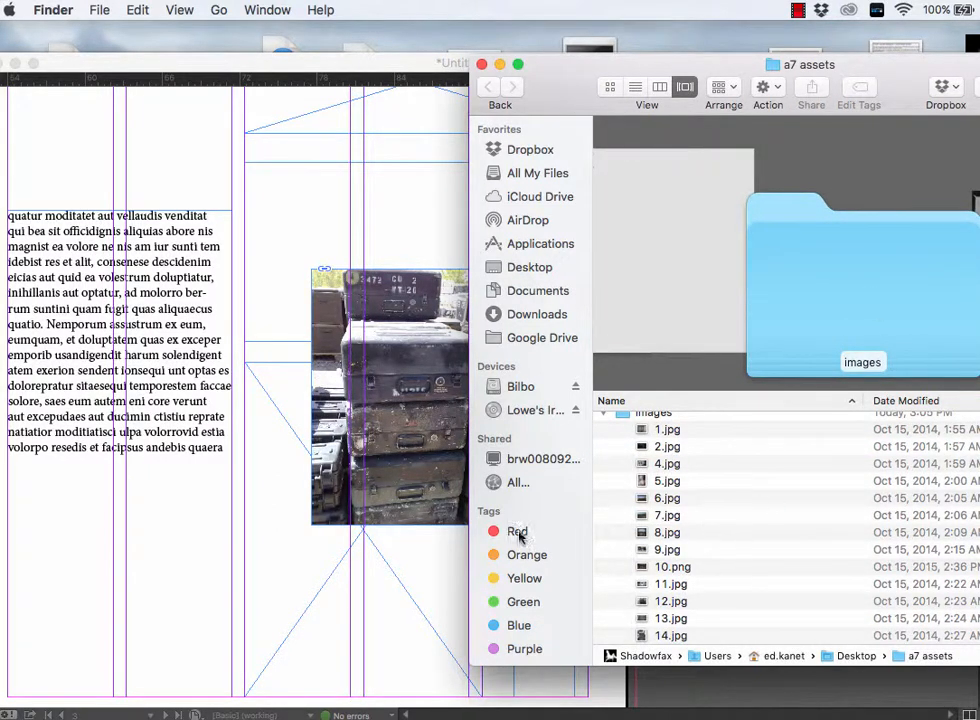
click(372, 562)
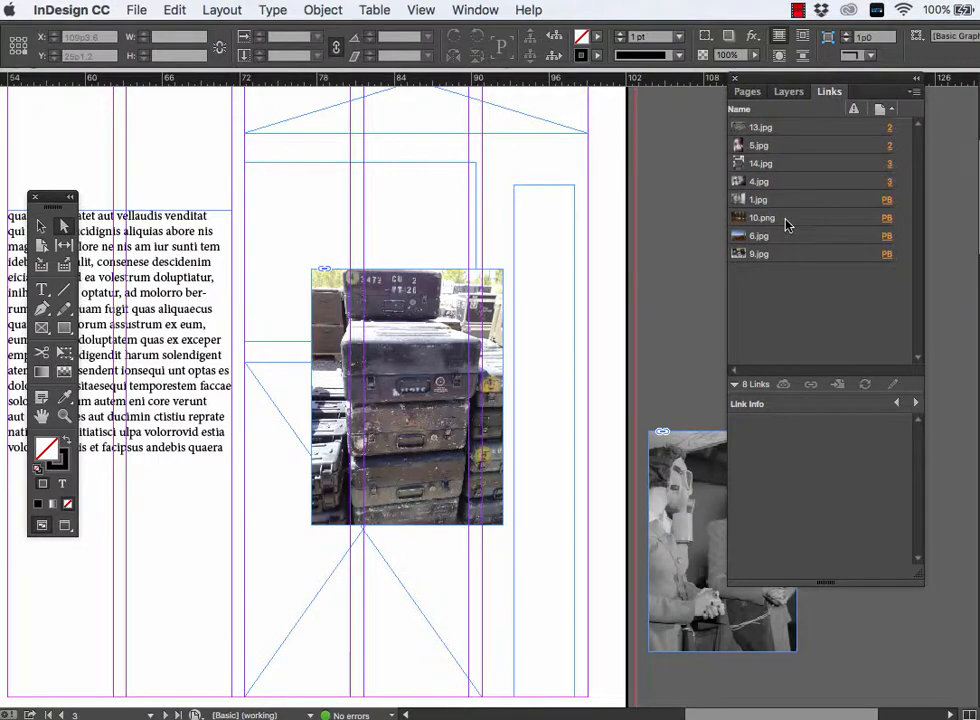
- Paste the copied image onto the layout and undo the paste
key(super+v)
key(super+z)
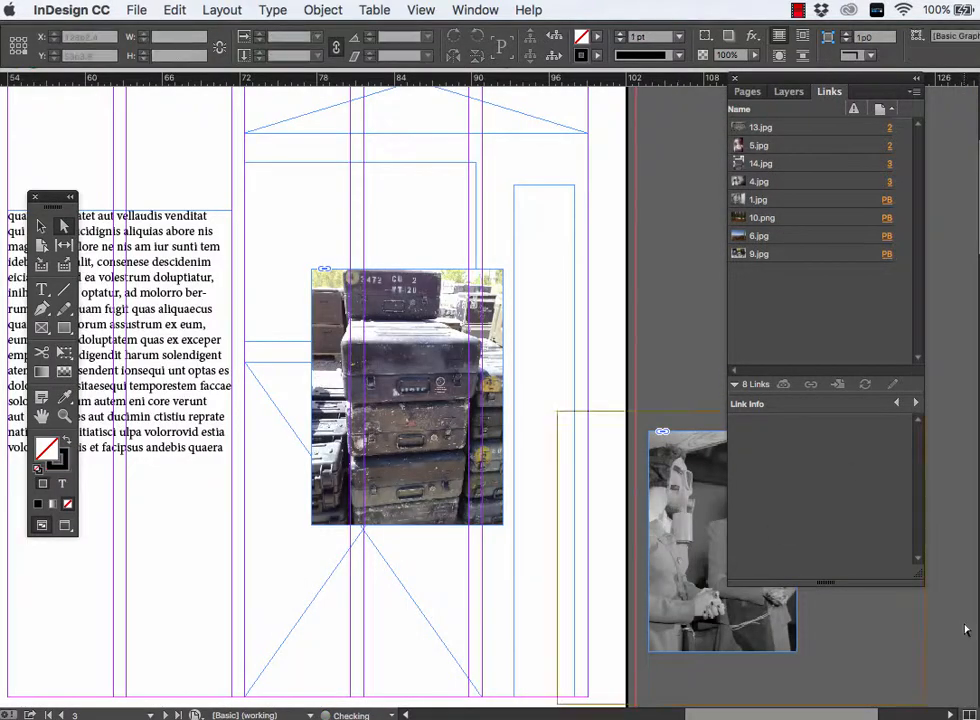
- Switch to Finder, check where 3.jpg sits in the a7 assets folder, and return to the InDesign layout
key(super+Tab)
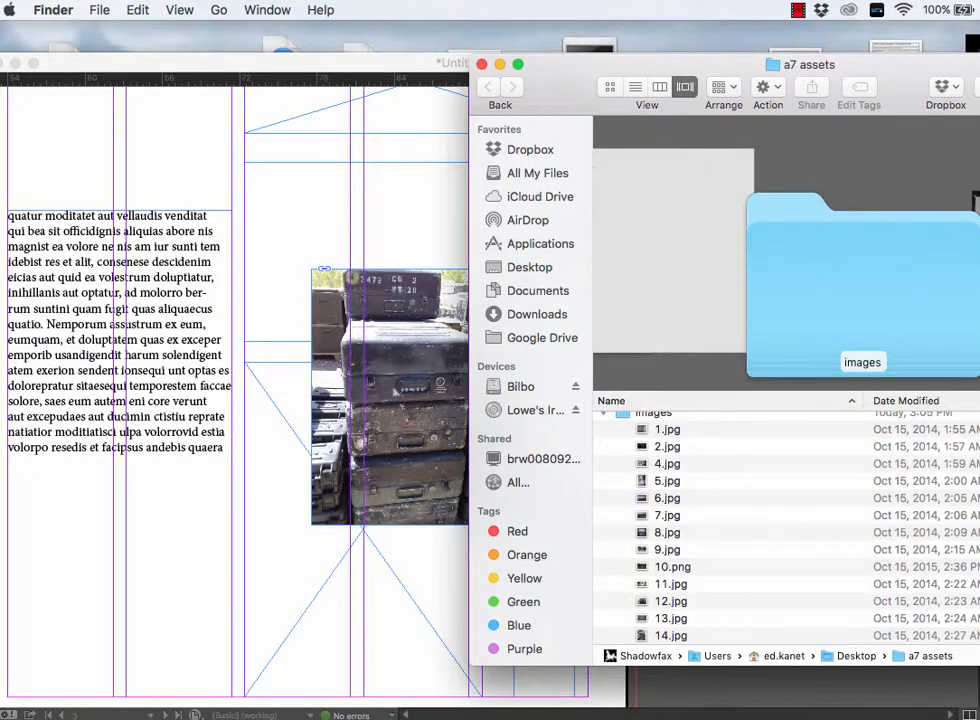
drag(970, 538, 818, 538)
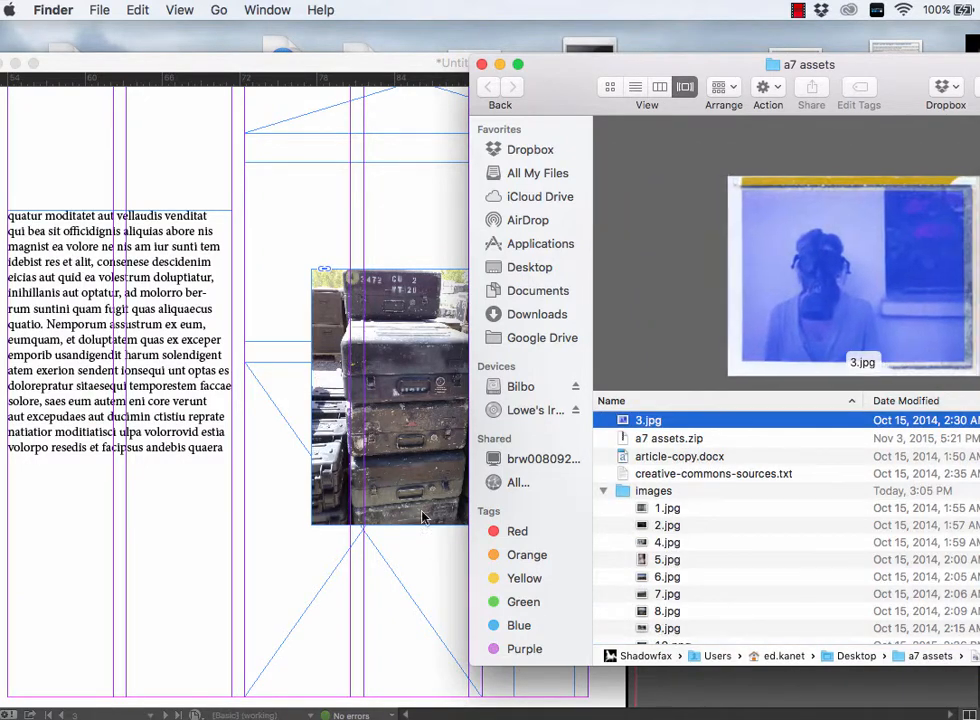
click(417, 560)
key(super+s)
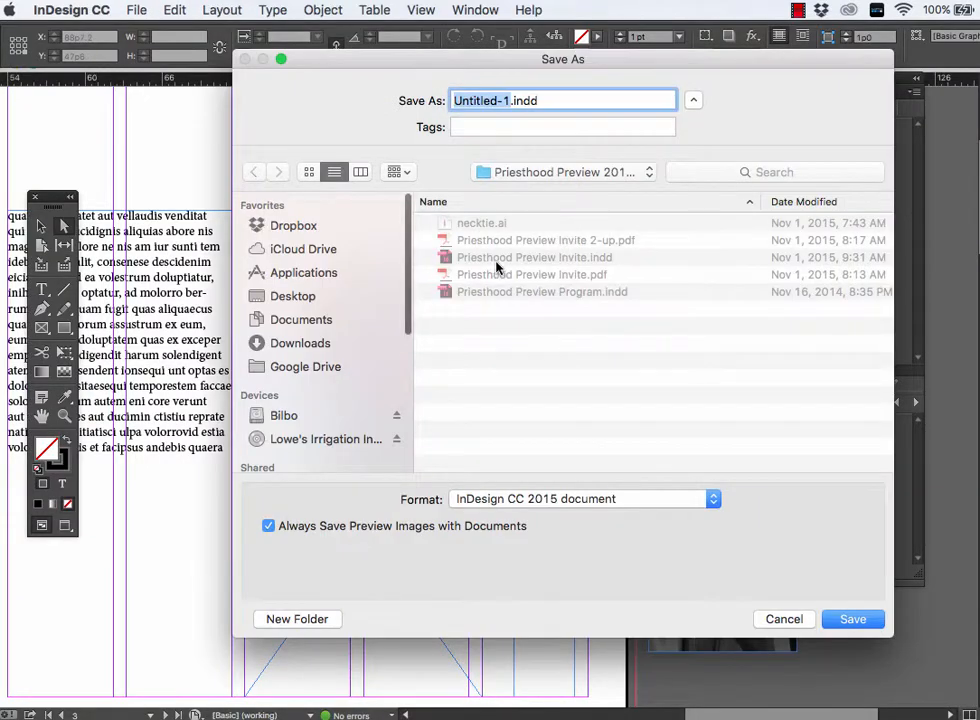
click(280, 295)
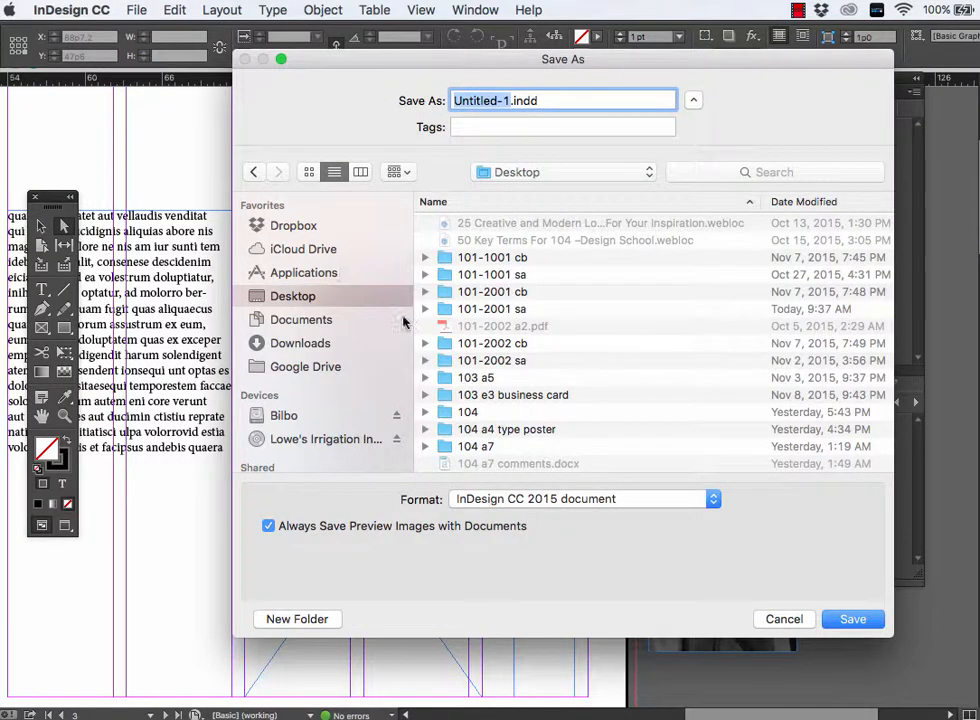
scroll(495, 370, down, 3)
click(488, 360)
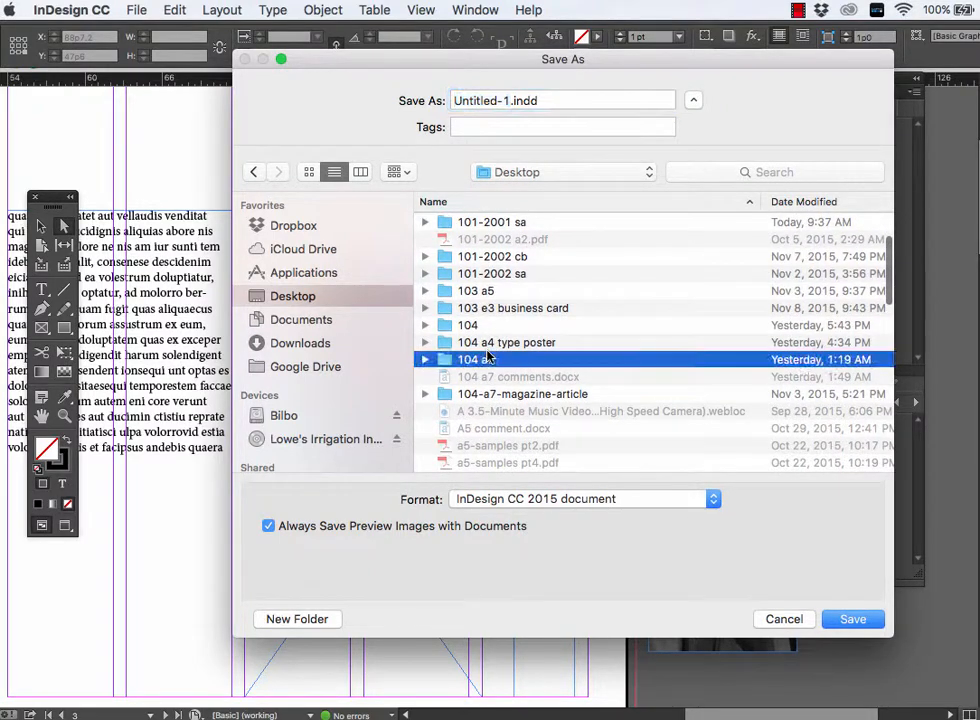
scroll(495, 395, down, 15)
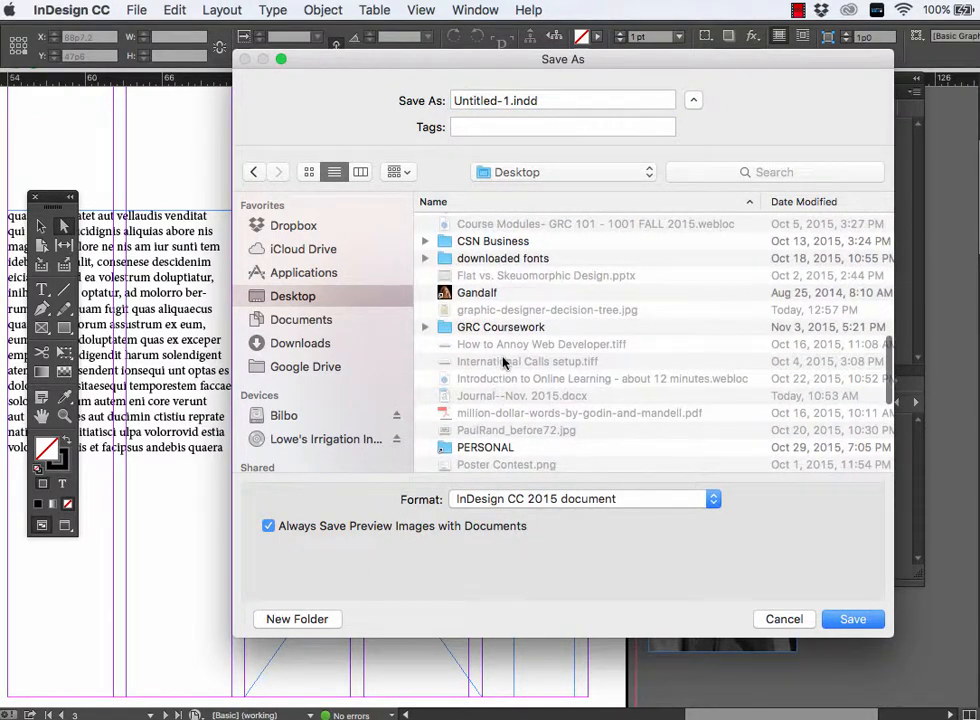
scroll(503, 362, up, 15)
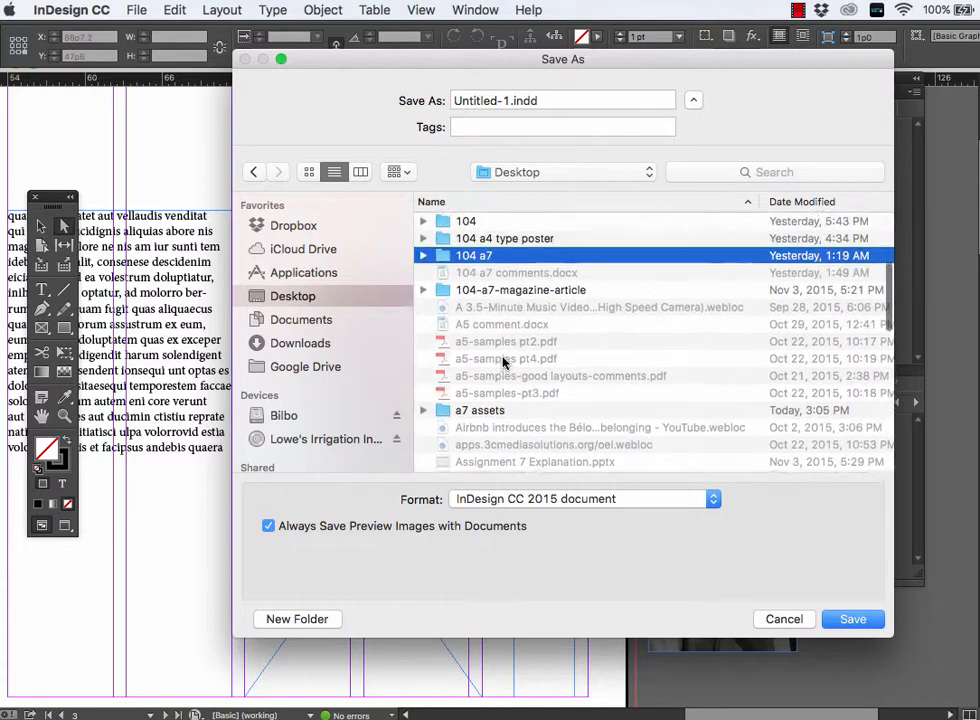
scroll(503, 362, up, 4)
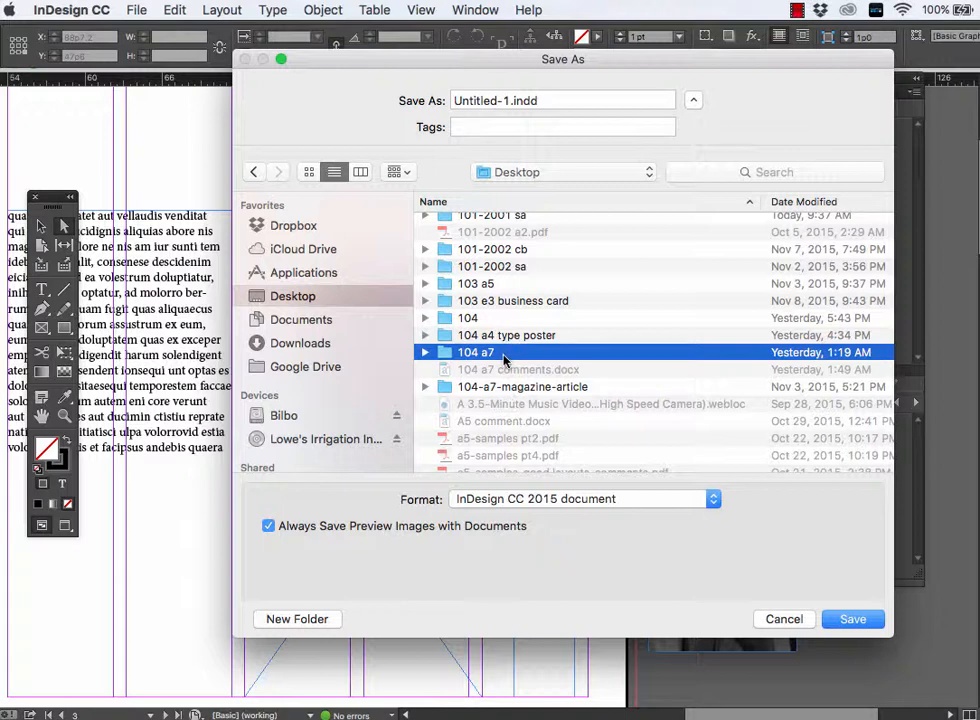
scroll(508, 362, up, 3)
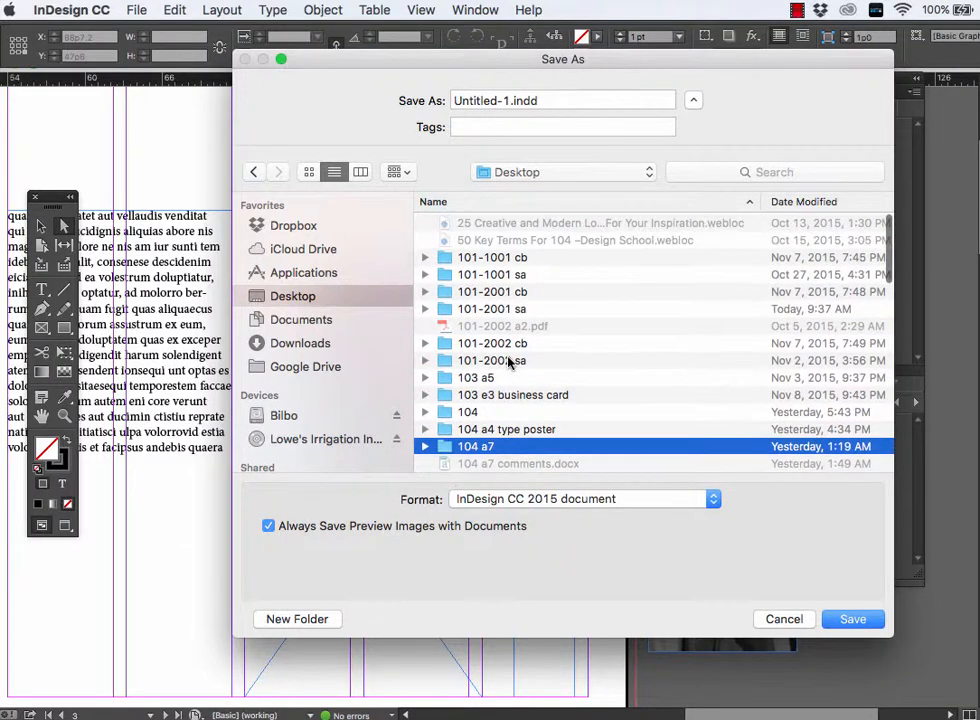
scroll(508, 362, down, 3)
double_click(508, 375)
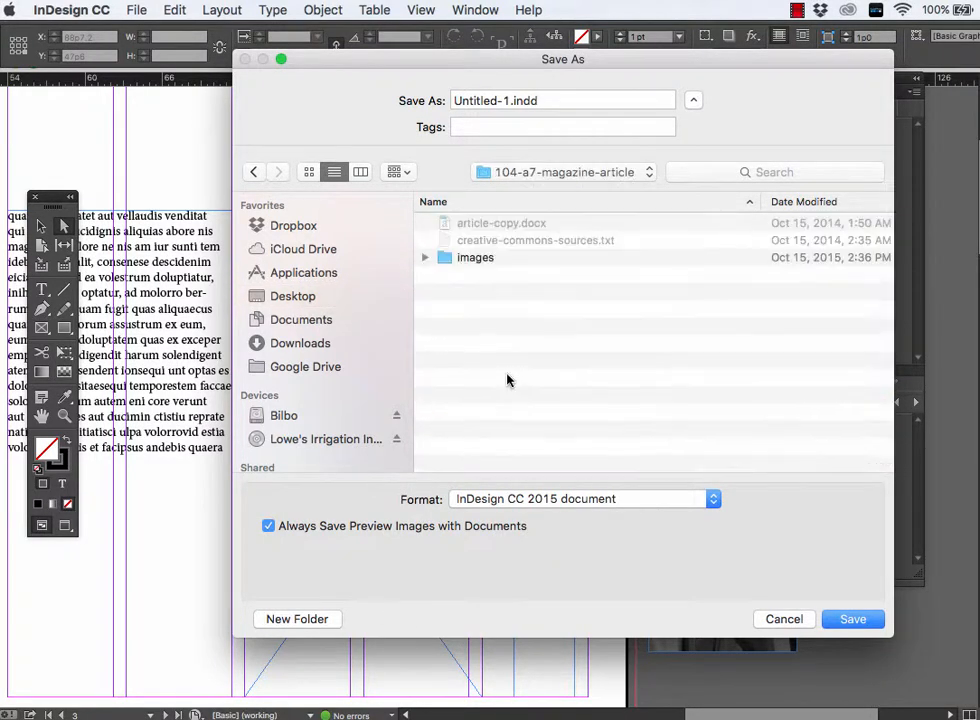
click(480, 260)
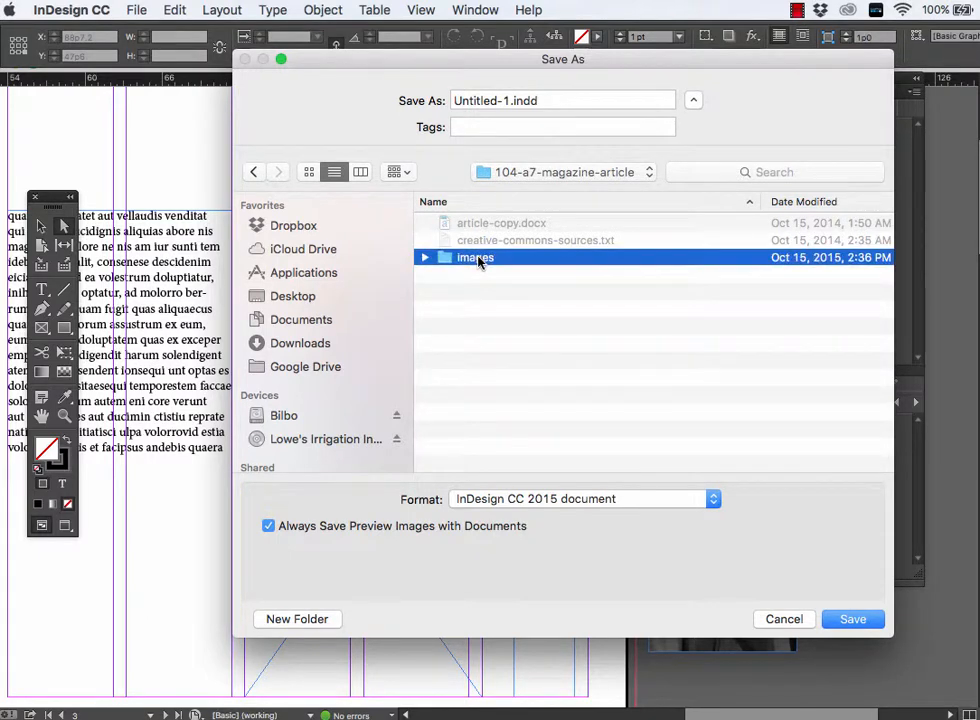
double_click(479, 260)
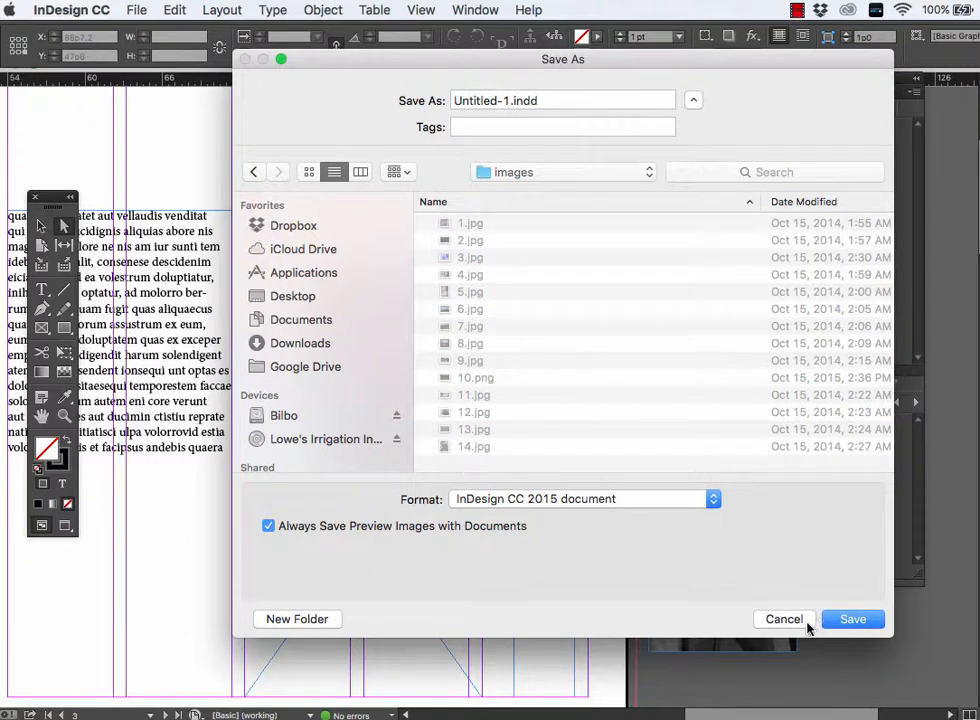
click(808, 621)
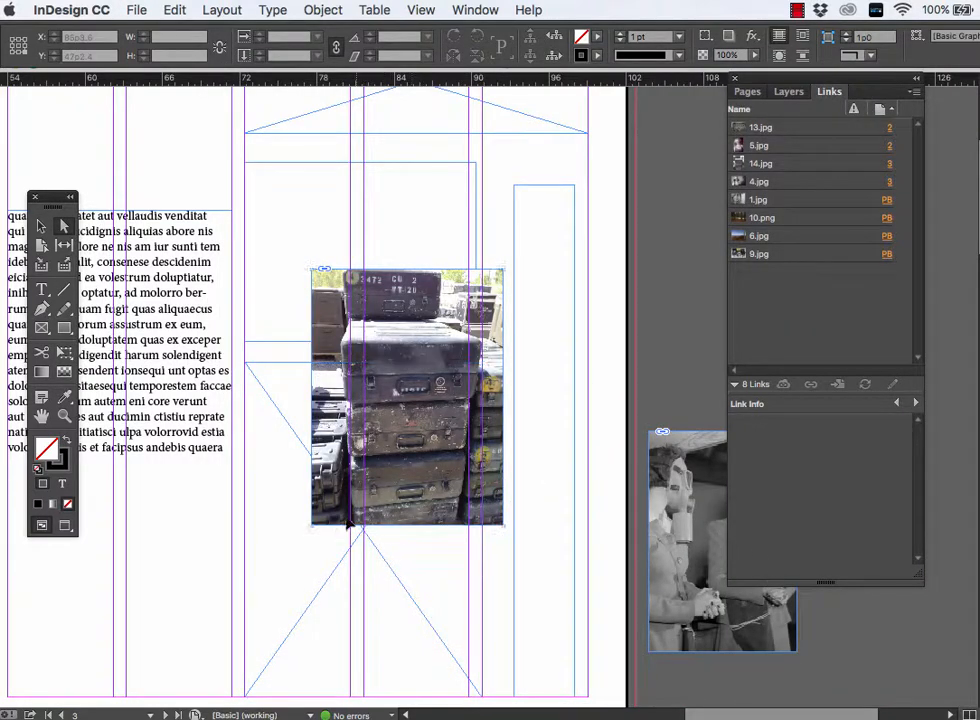
- Place 3.jpg from the a7 assets folder just below the body text on page 3, about 8p6 wide by 6p9 high
key(super+d)
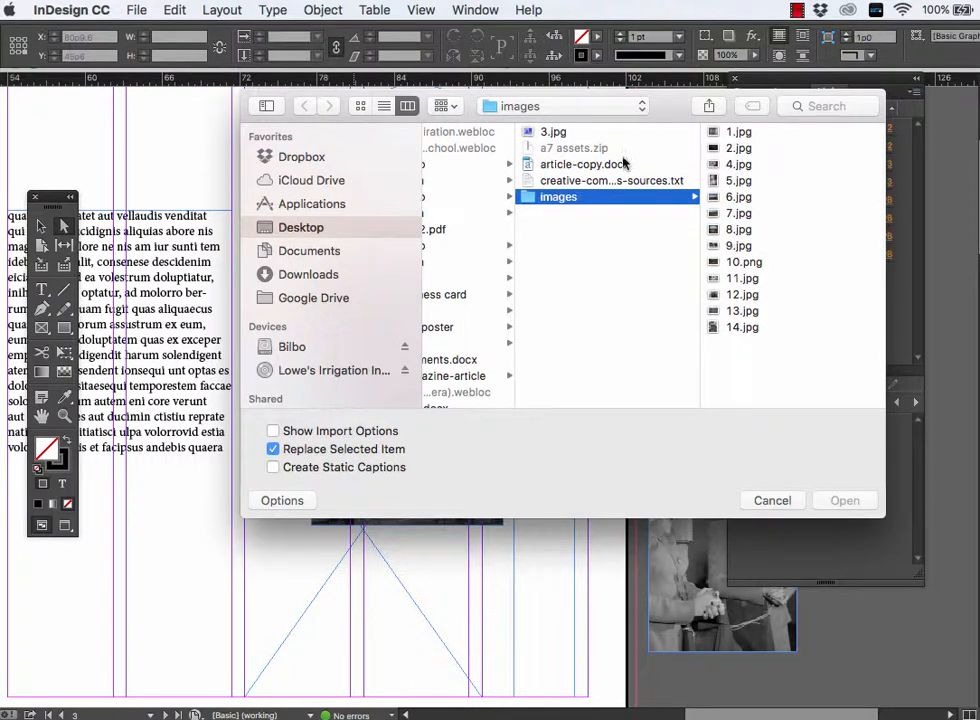
click(553, 132)
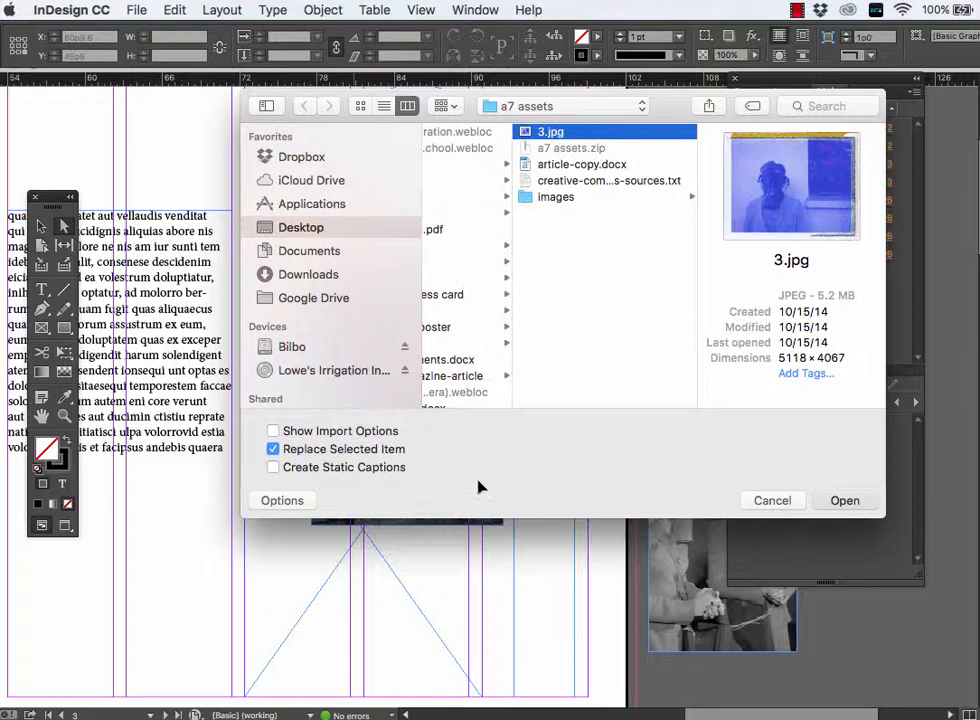
key(Return)
click(192, 500)
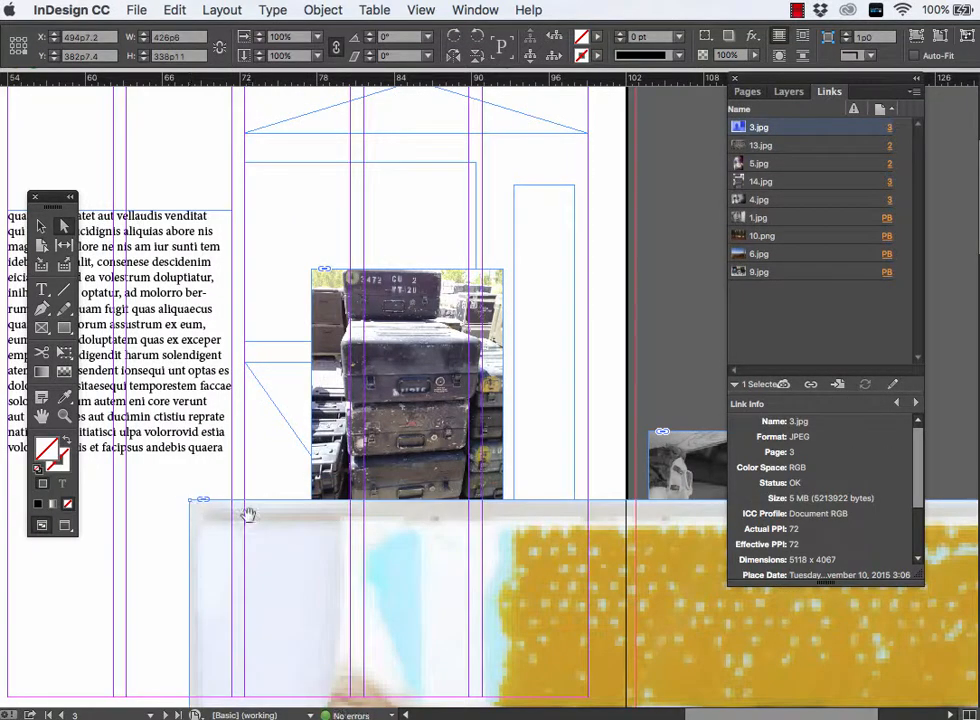
key(super+z)
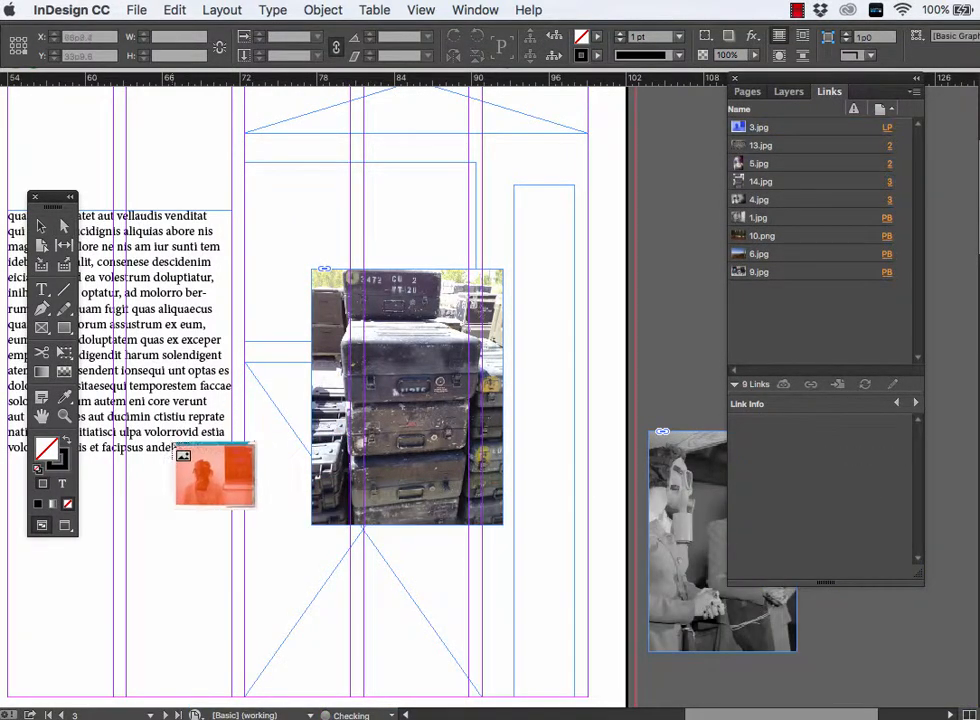
drag(156, 474, 267, 562)
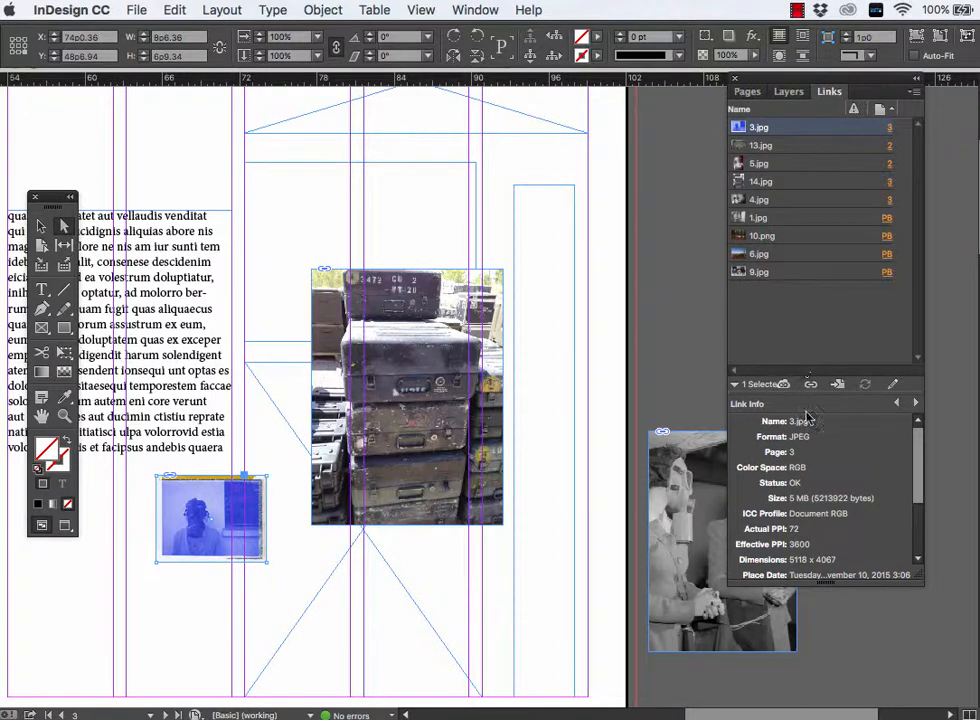
- Switch to Finder, move 3.jpg back into the images folder, and return to the InDesign layout
key(super+Tab)
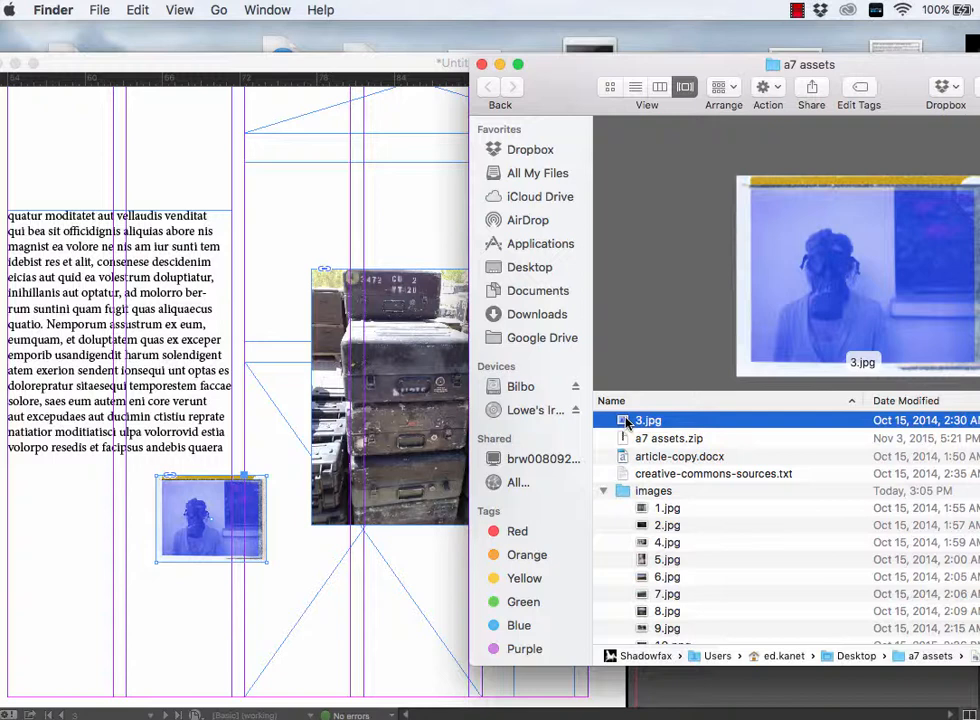
drag(625, 422, 628, 497)
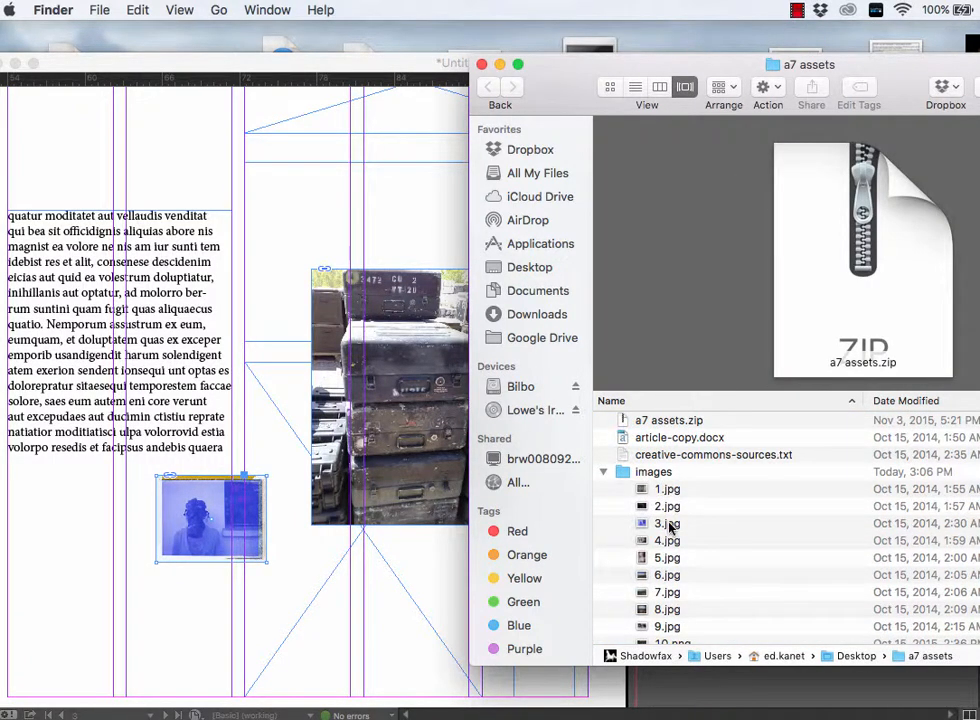
click(456, 553)
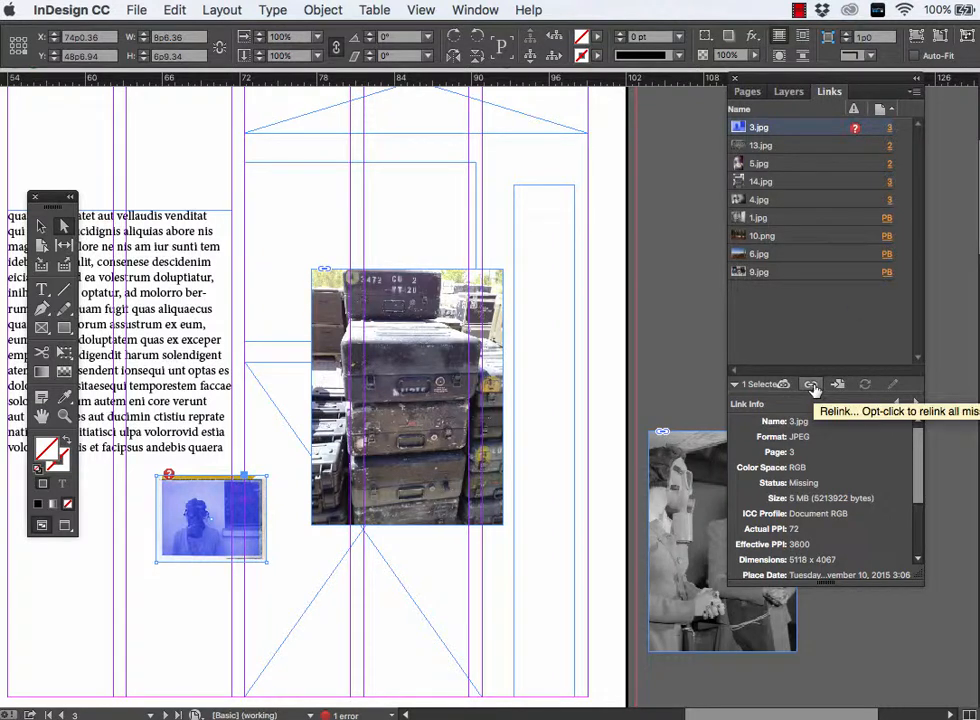
- Relink the missing 3.jpg to the copy in the images folder of 104-a7-magazine-article on the Desktop
click(812, 386)
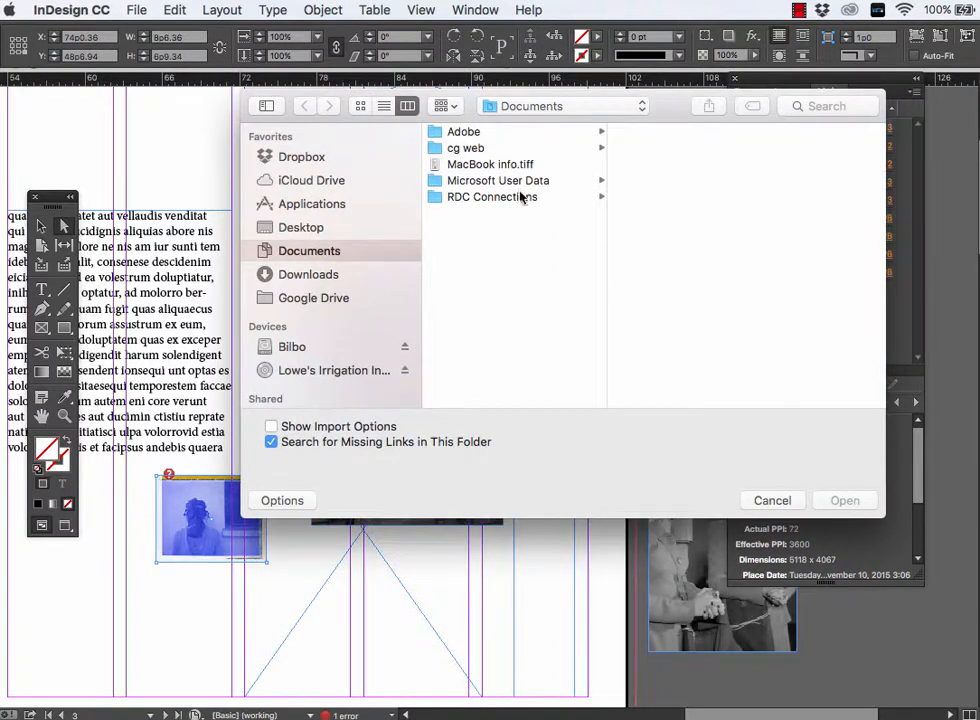
click(321, 231)
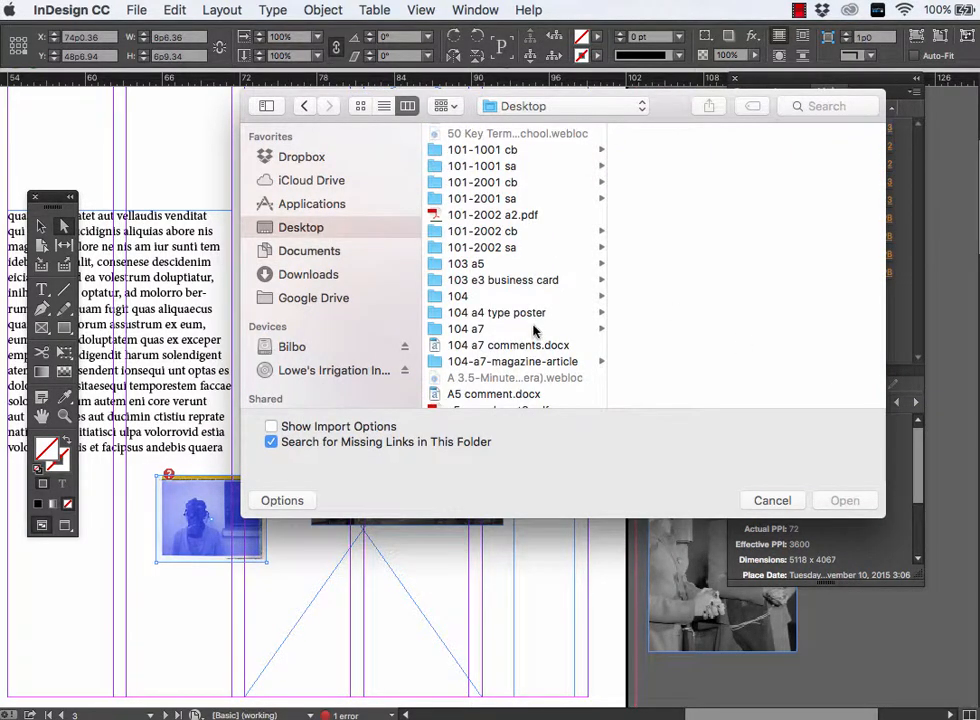
click(538, 362)
click(637, 165)
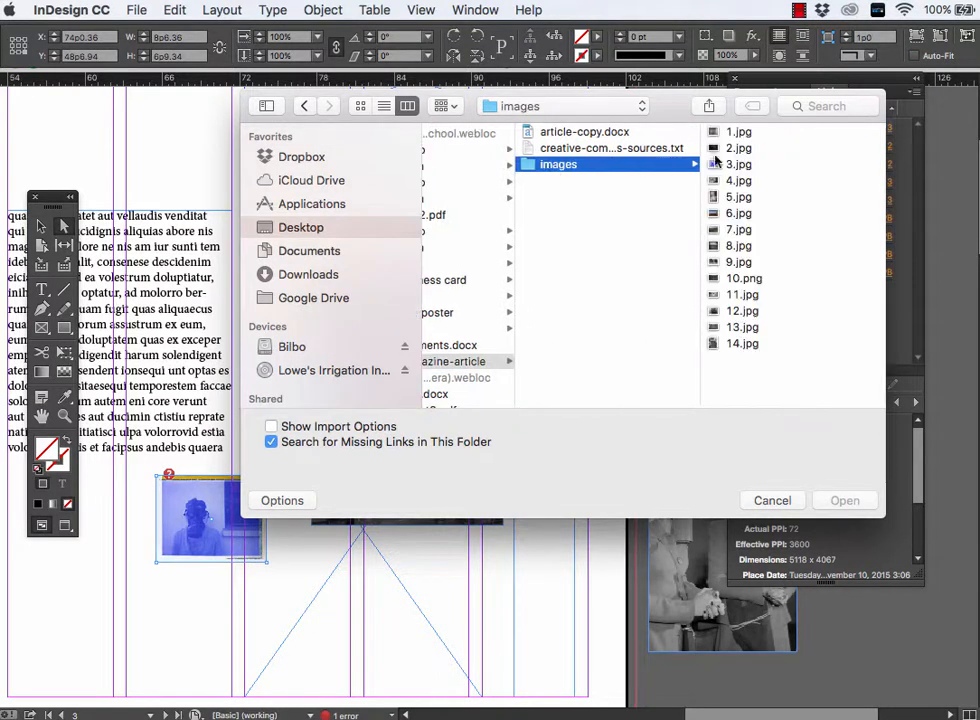
click(735, 164)
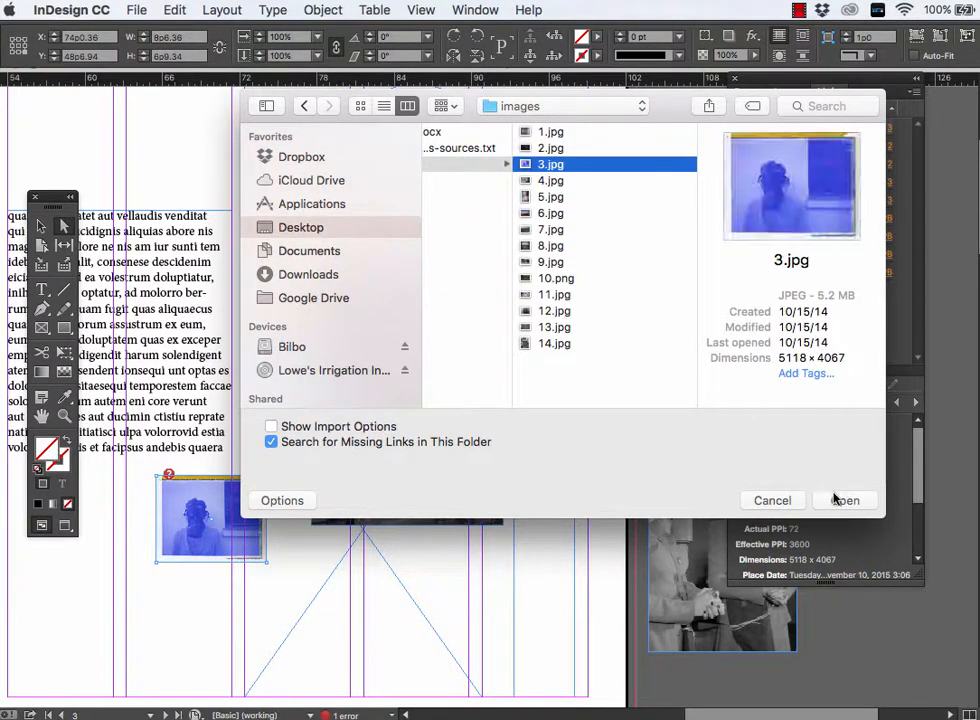
click(839, 502)
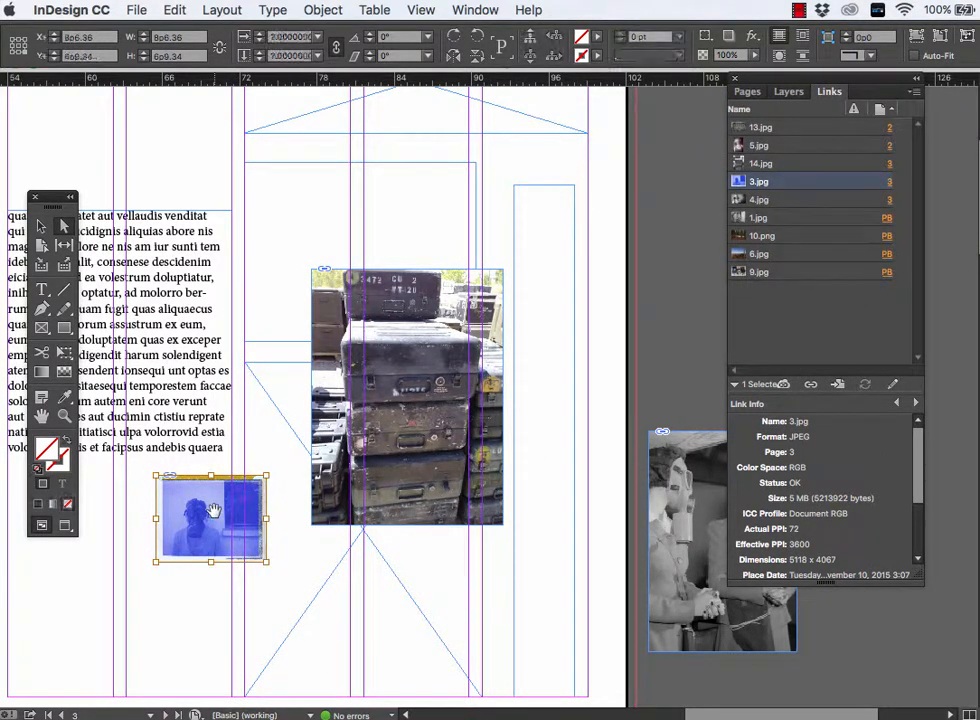
- Delete the placed blue gas mask photo 3.jpg, together with its frame, from page 3
click(156, 628)
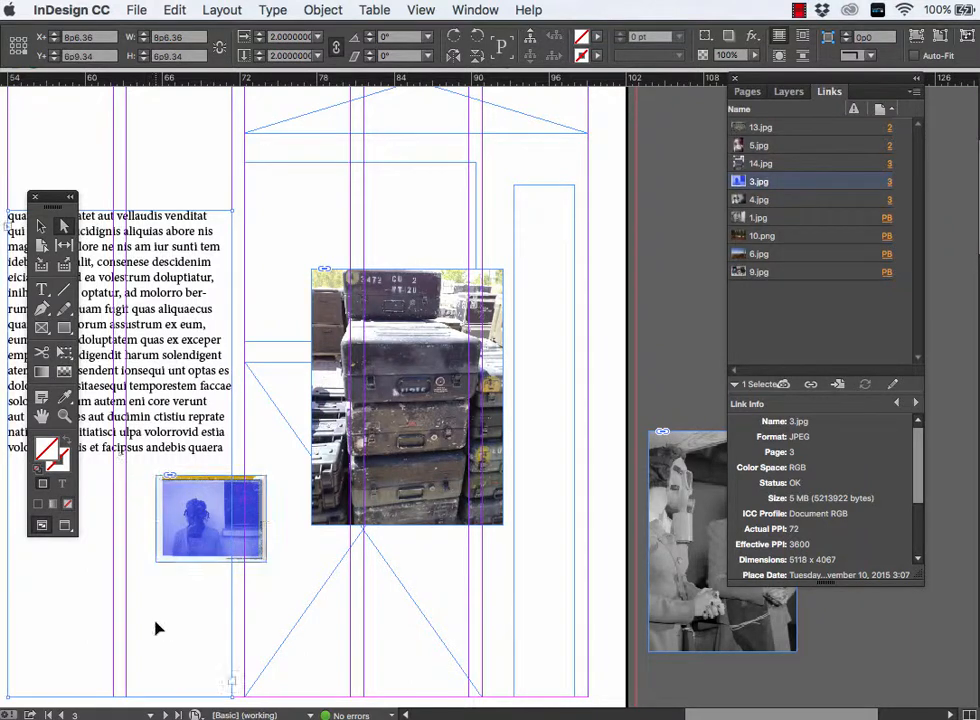
click(200, 525)
click(41, 228)
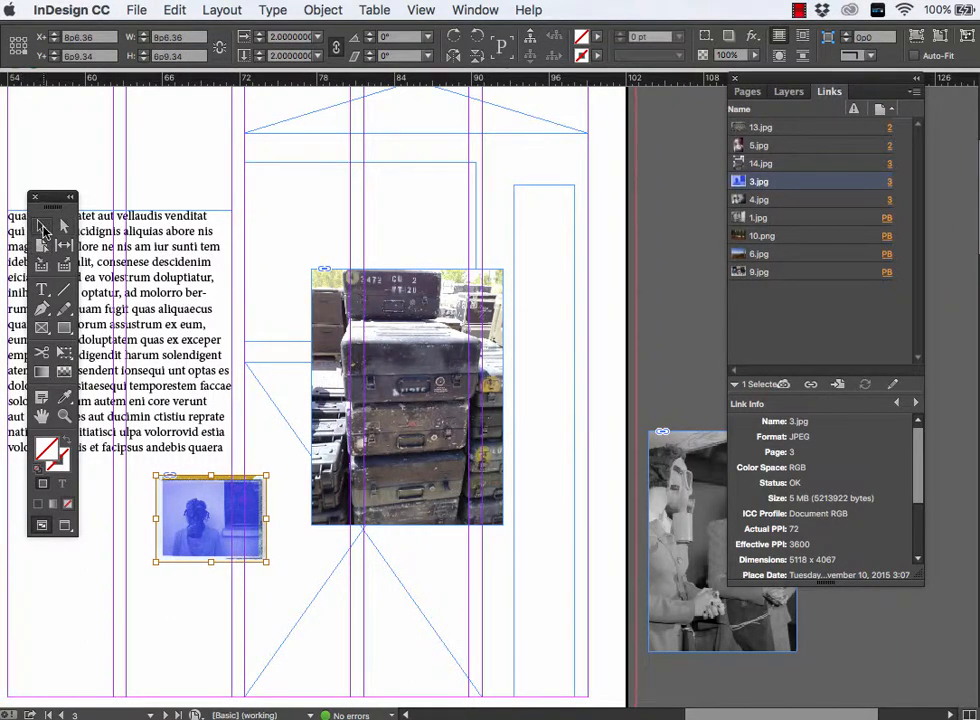
click(109, 573)
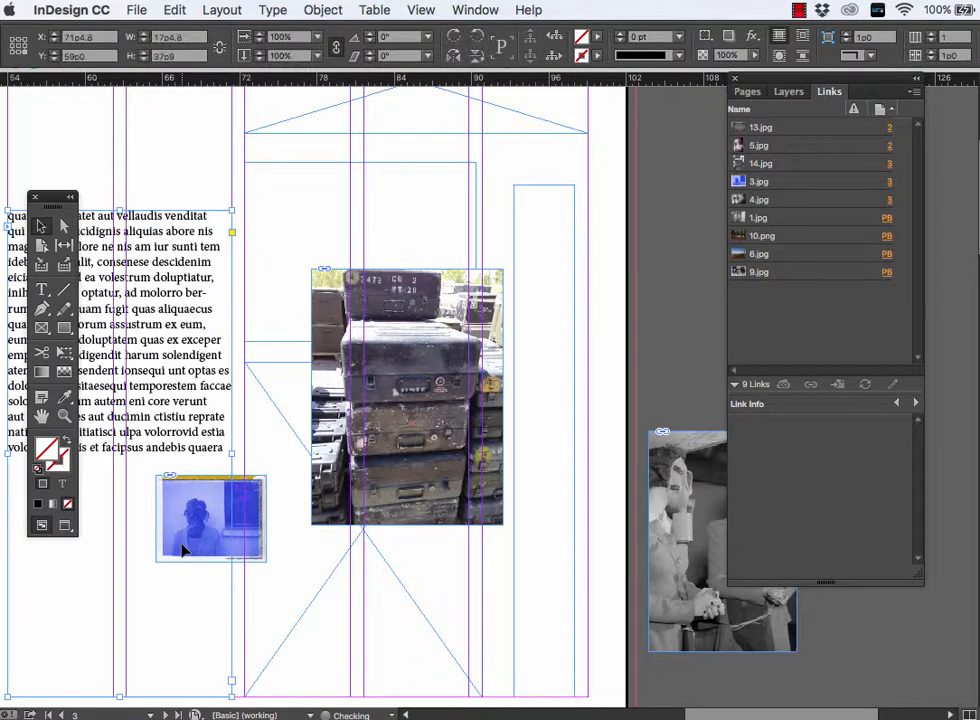
click(257, 543)
drag(184, 539, 188, 567)
key(Delete)
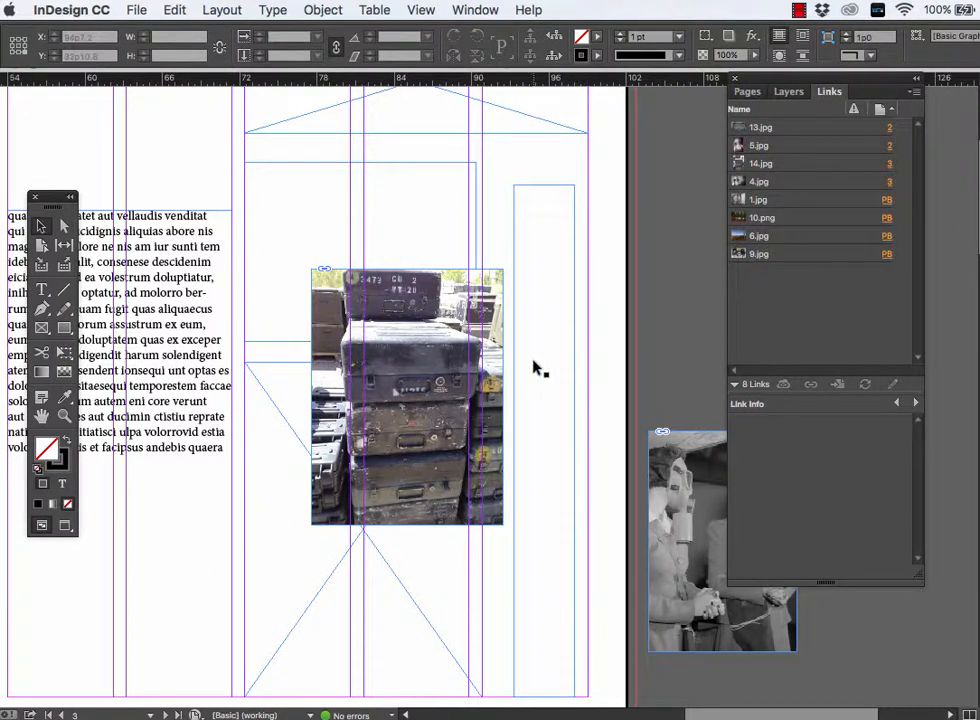
- Cut the stacked cases photo 14.jpg from page 3 and paste it into the empty graphic frame at the bottom margin
key(super+minus)
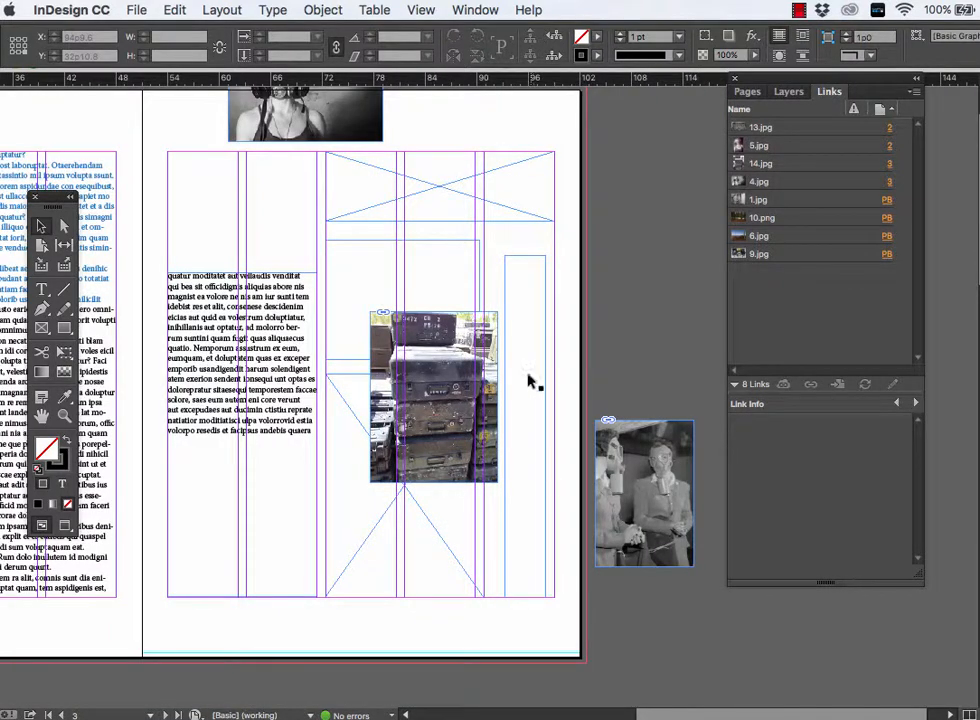
scroll(424, 382, up, 2)
scroll(424, 382, left, 2)
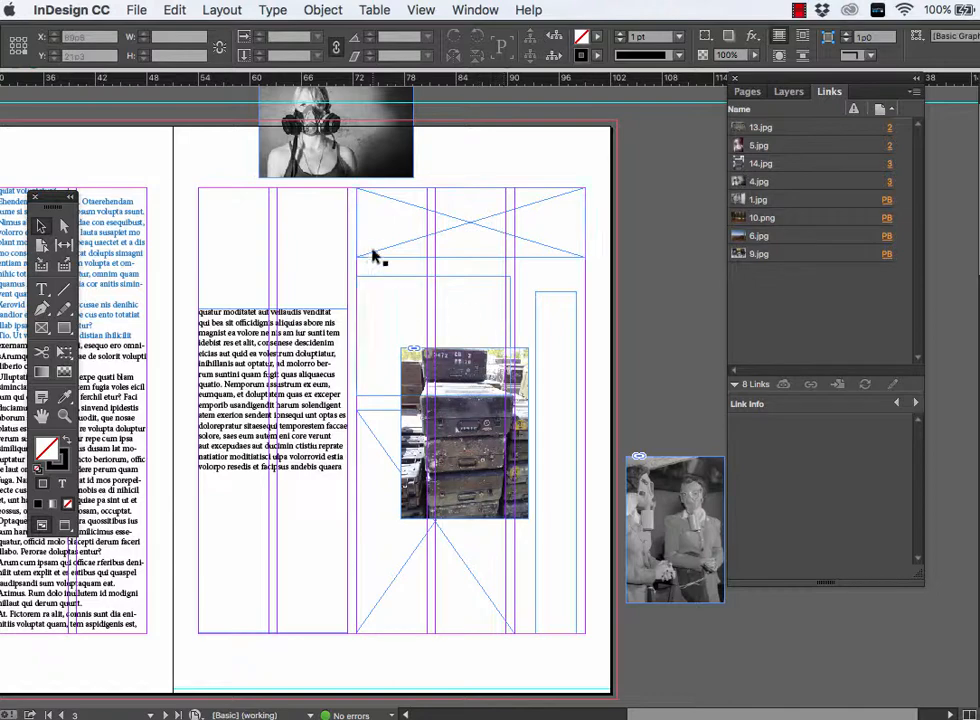
scroll(348, 278, left, 4)
scroll(348, 278, up, 1)
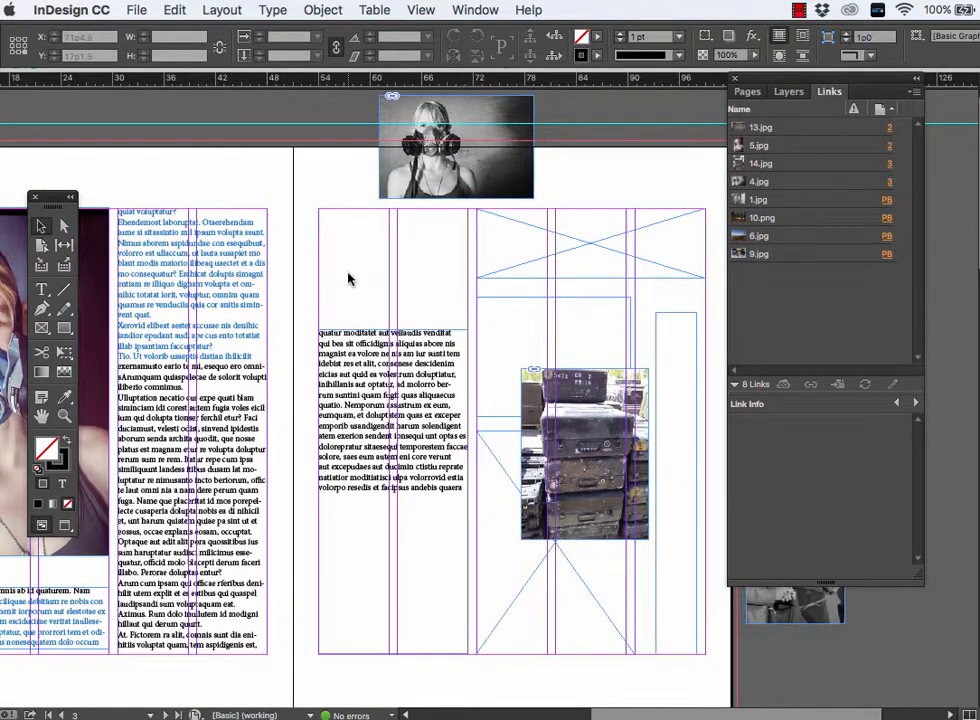
click(522, 377)
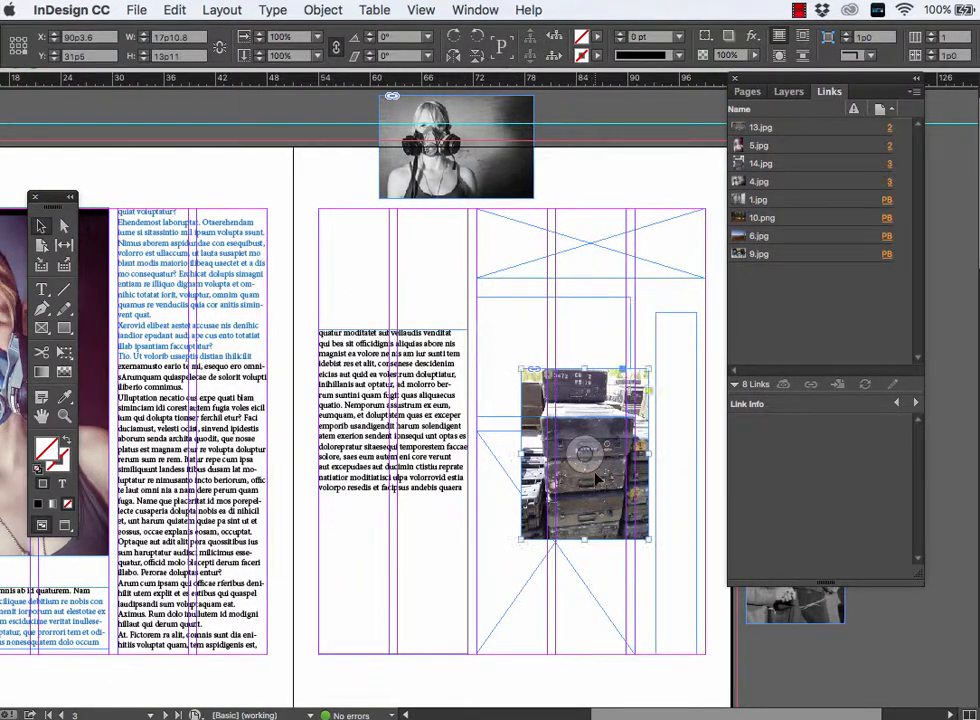
click(505, 567)
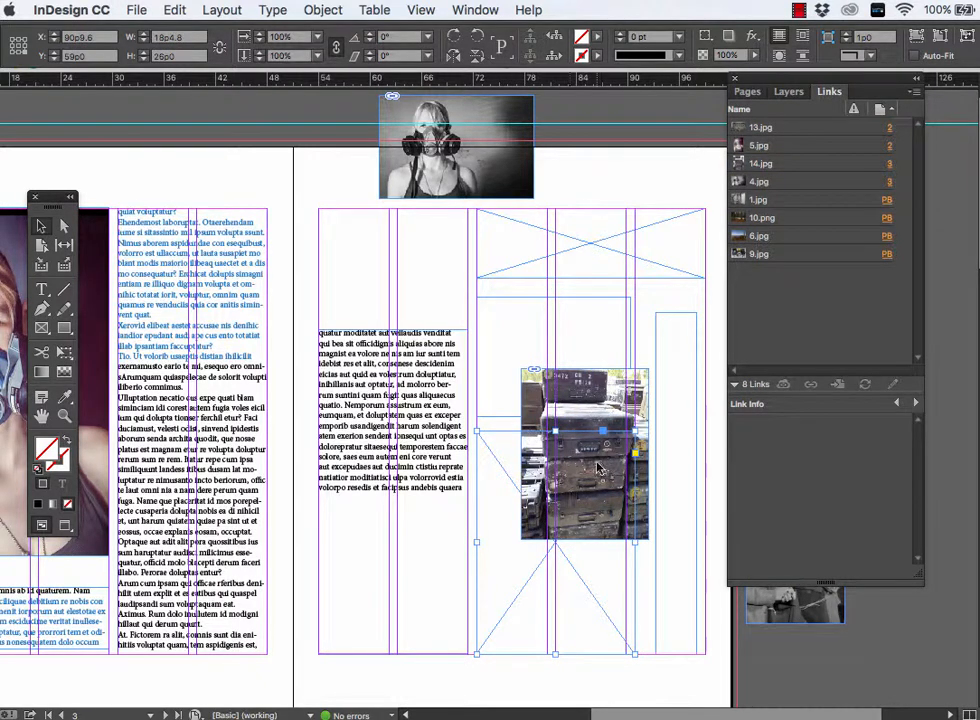
click(608, 400)
key(Delete)
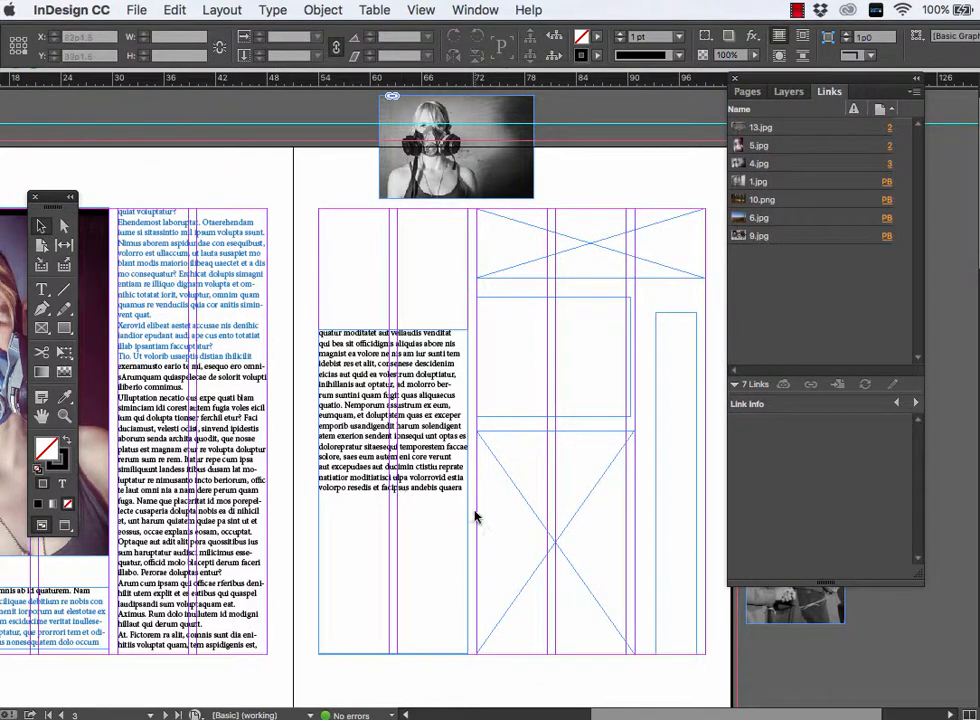
click(527, 501)
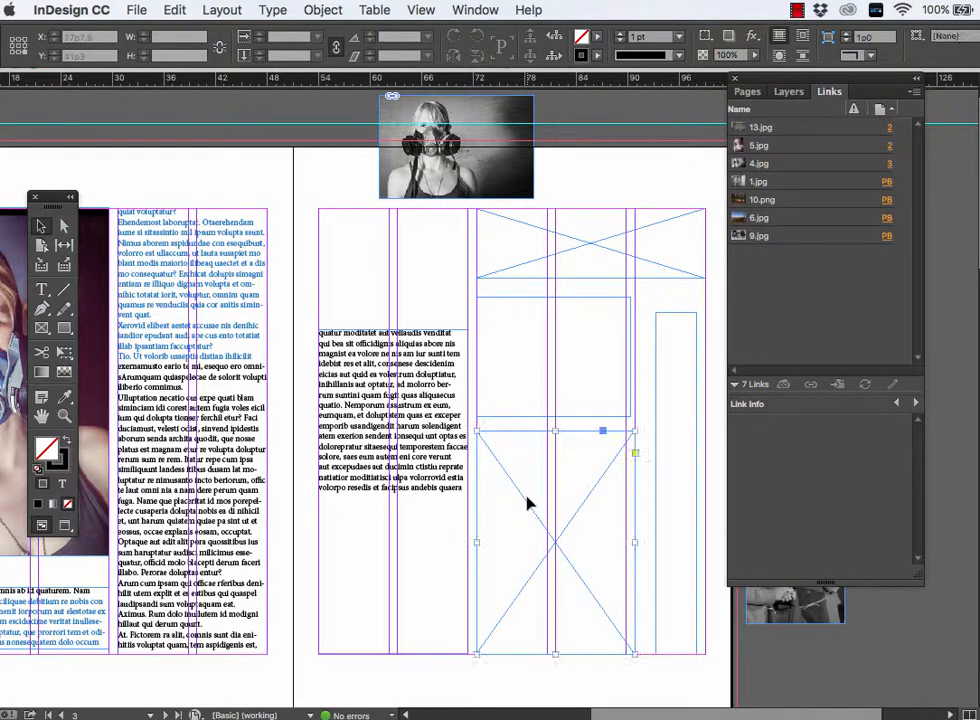
click(182, 10)
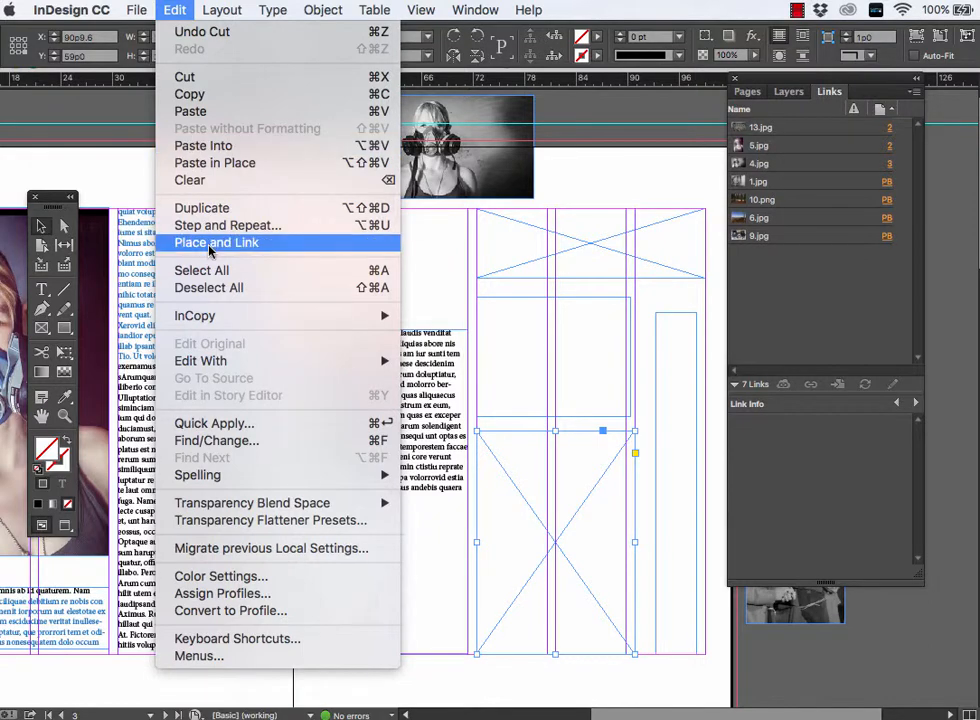
click(205, 146)
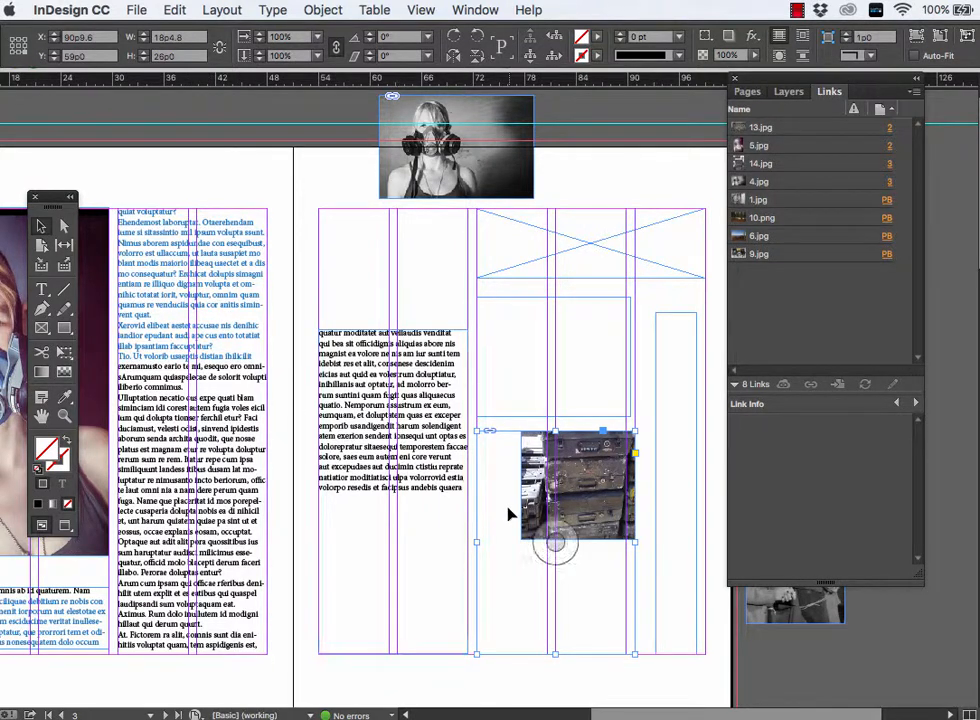
- Fit the pasted cases photo proportionally within its new frame
click(323, 10)
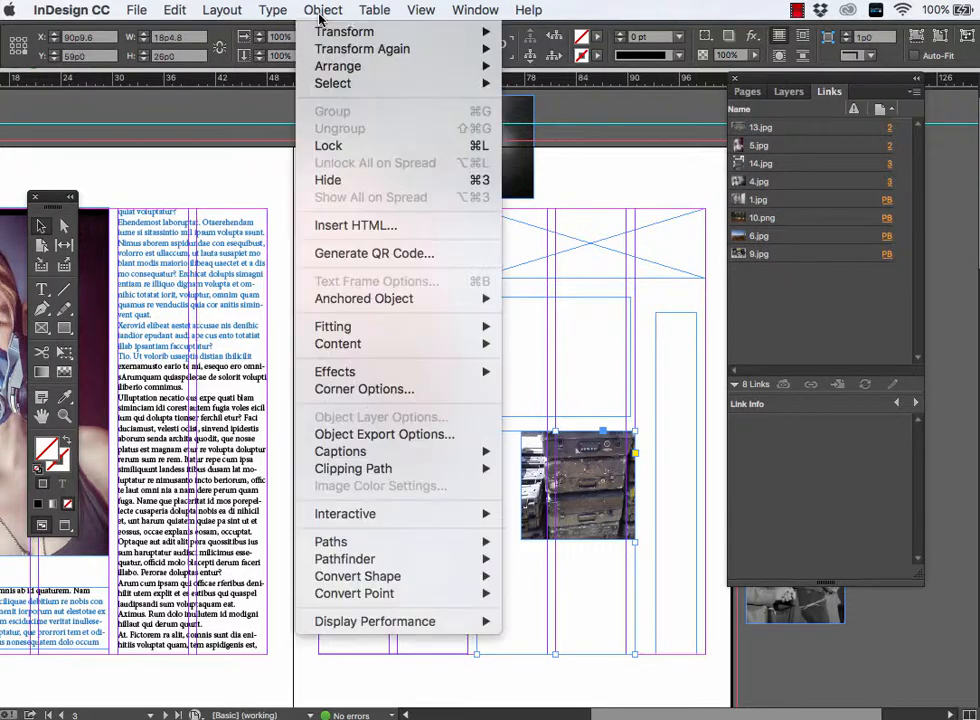
mouse_move(459, 328)
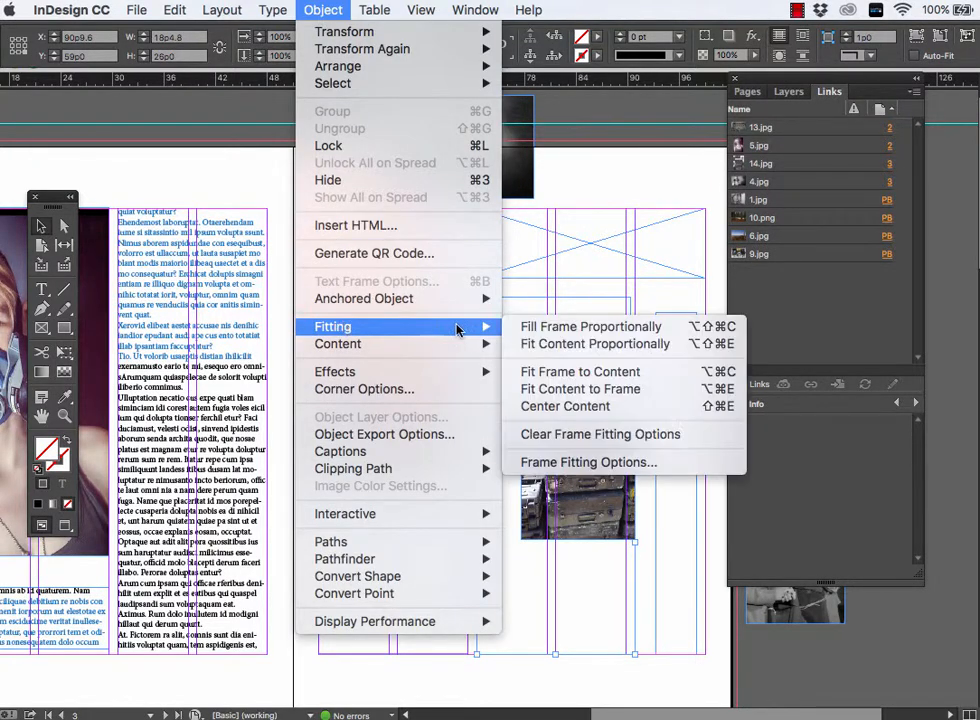
click(566, 344)
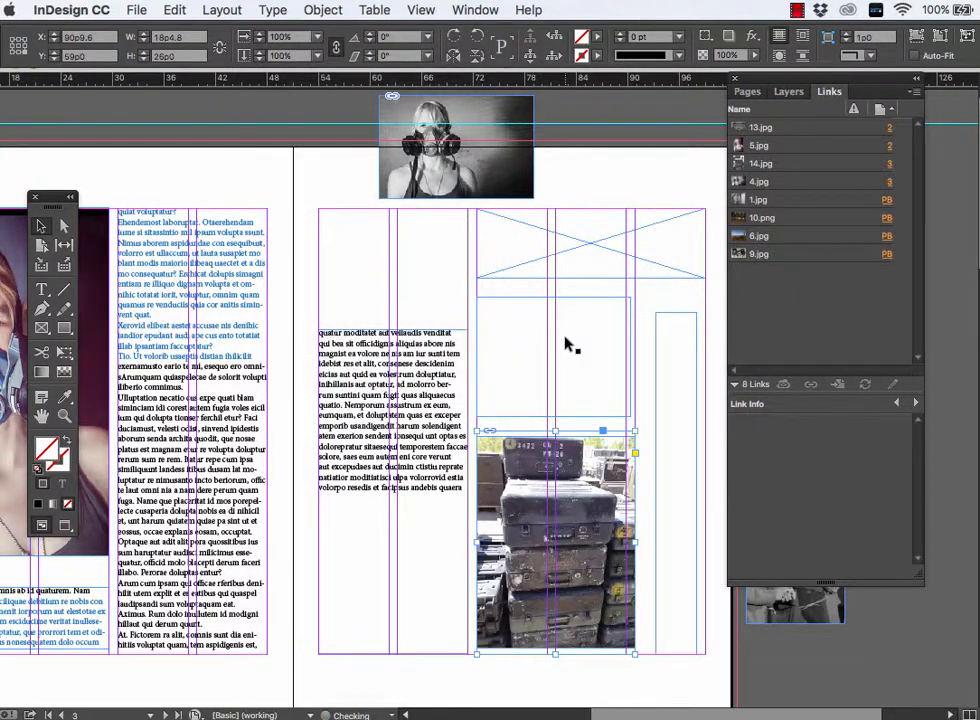
- Fit the frame to the cases photo and move it down onto the page's bottom margin
click(420, 551)
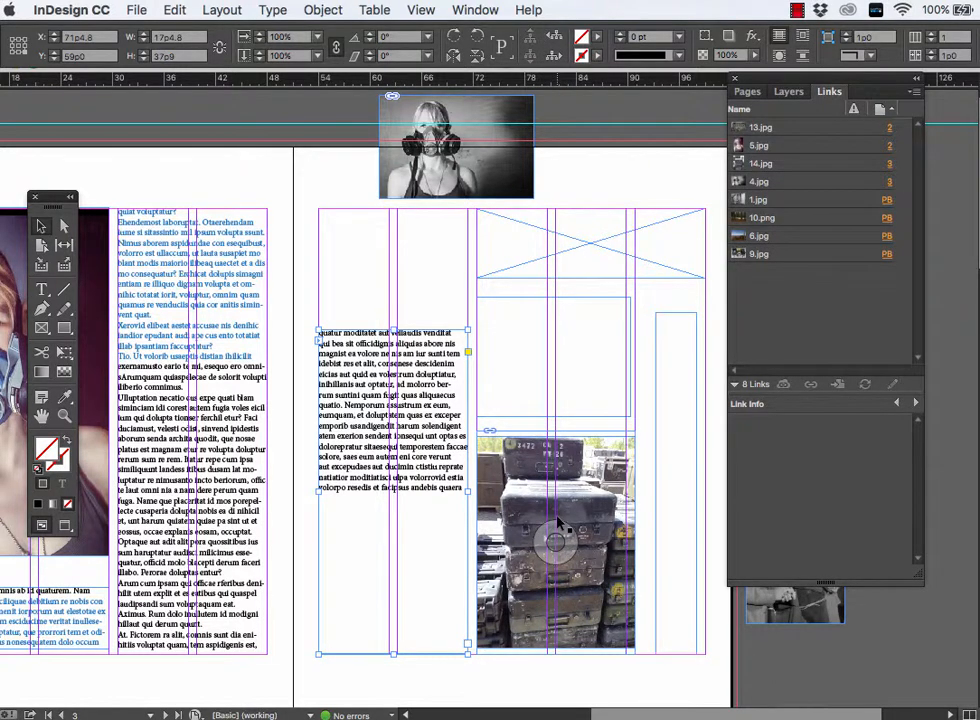
key(super+equal)
drag(558, 522, 298, 486)
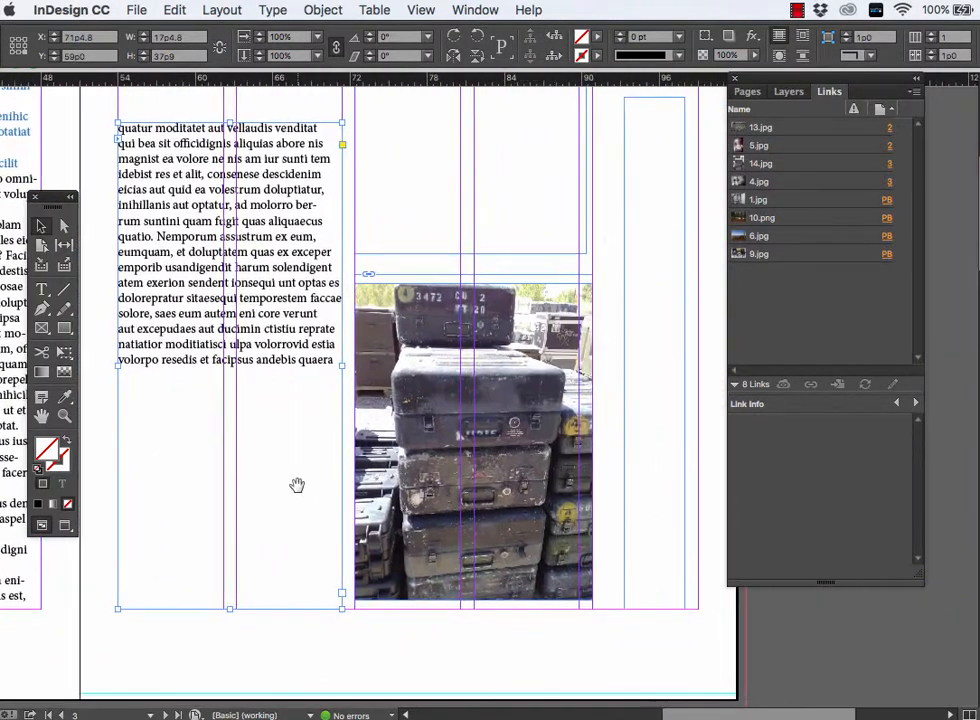
click(556, 278)
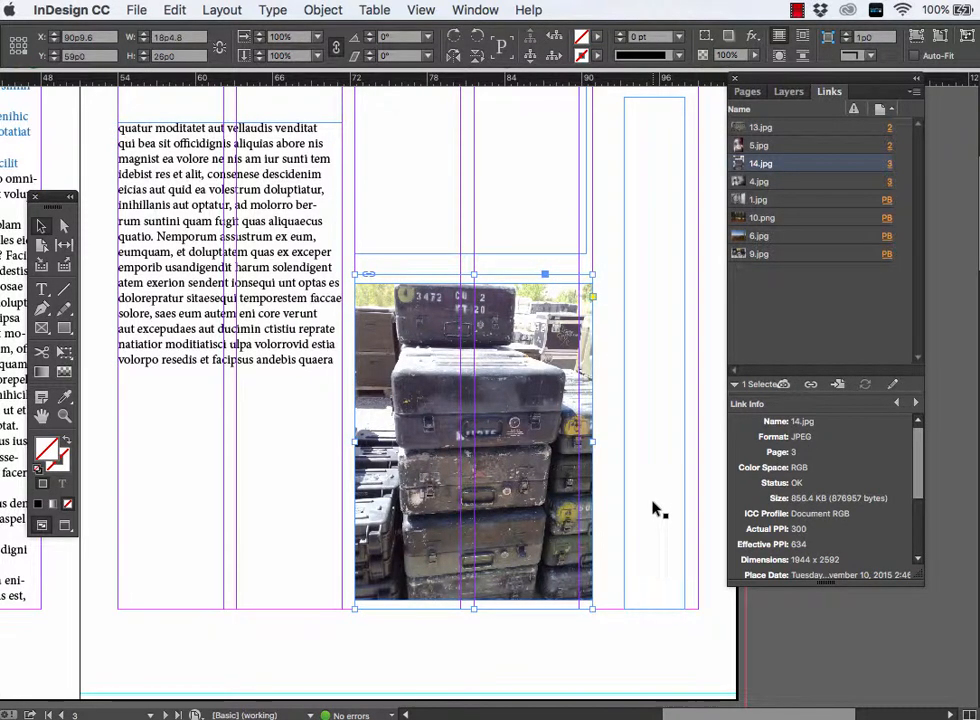
mouse_move(545, 452)
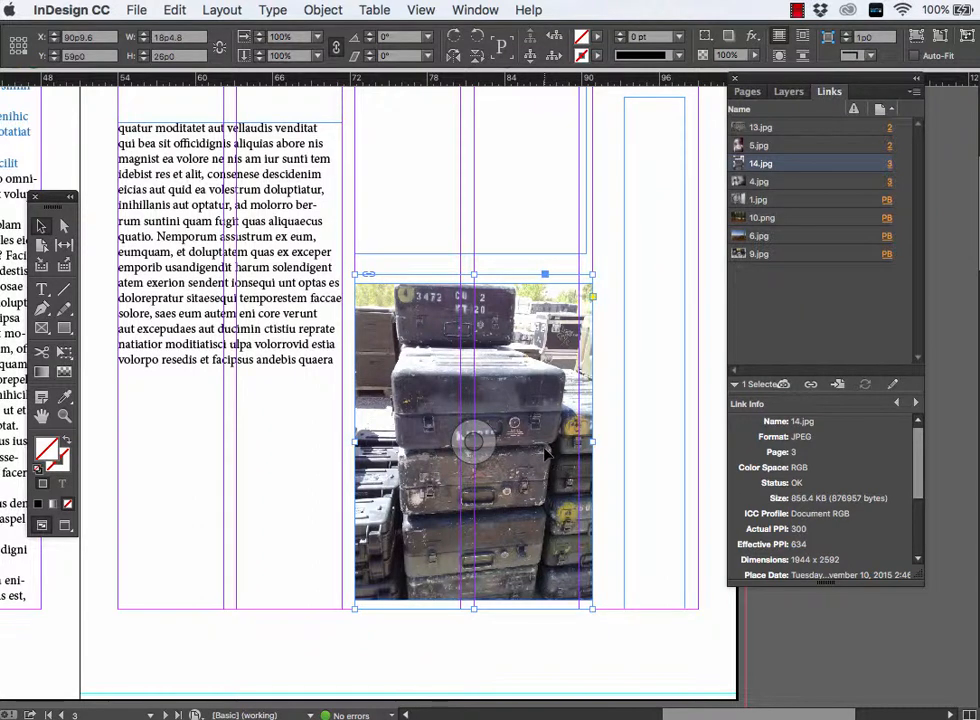
click(322, 10)
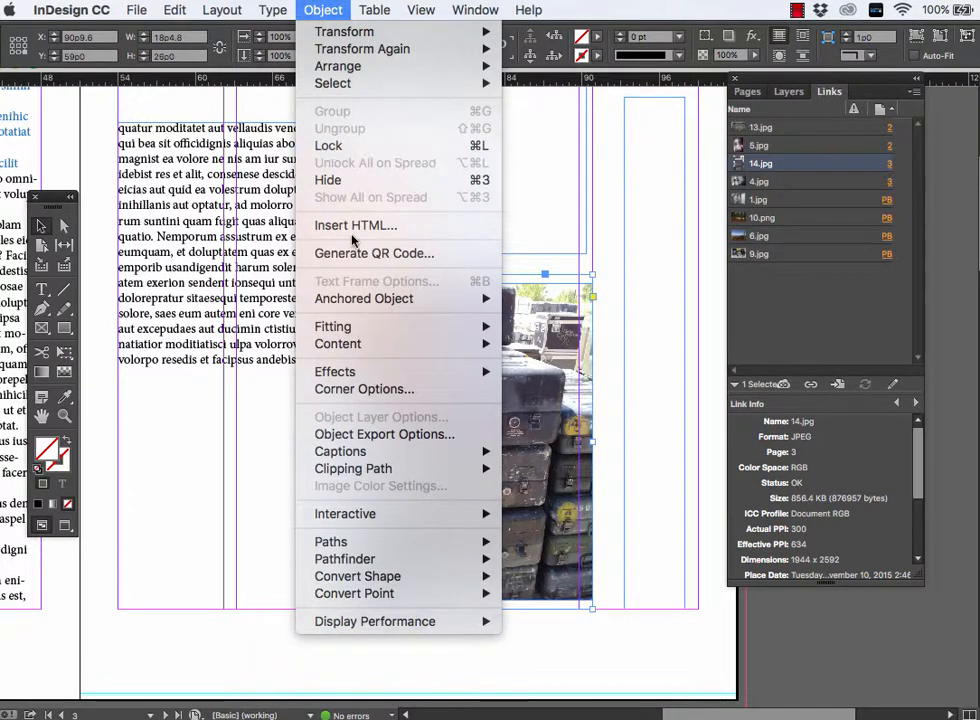
mouse_move(351, 333)
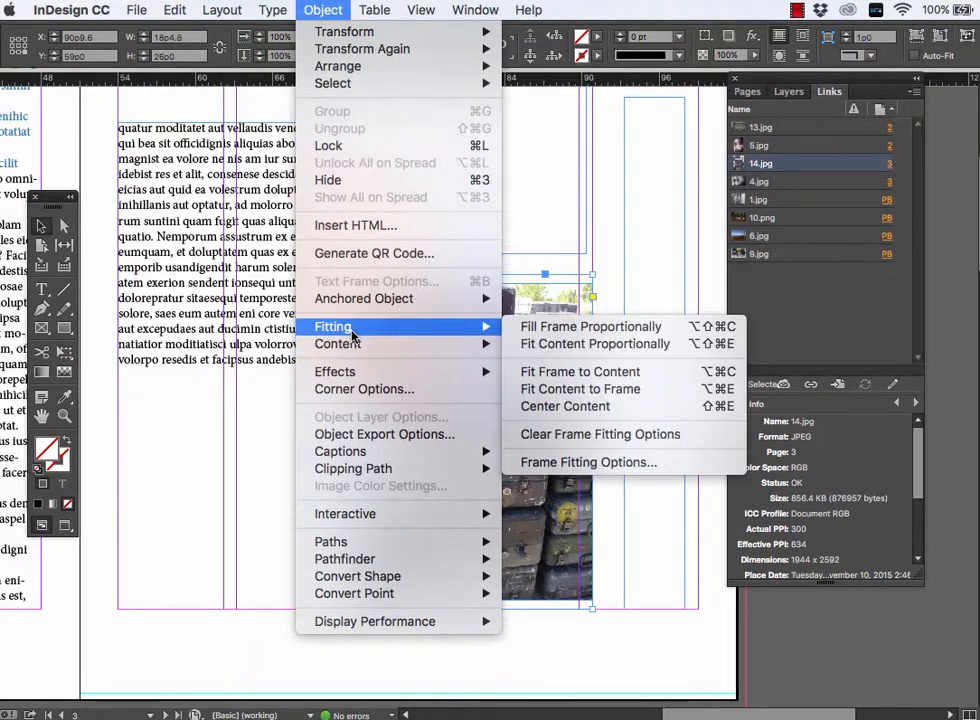
click(565, 373)
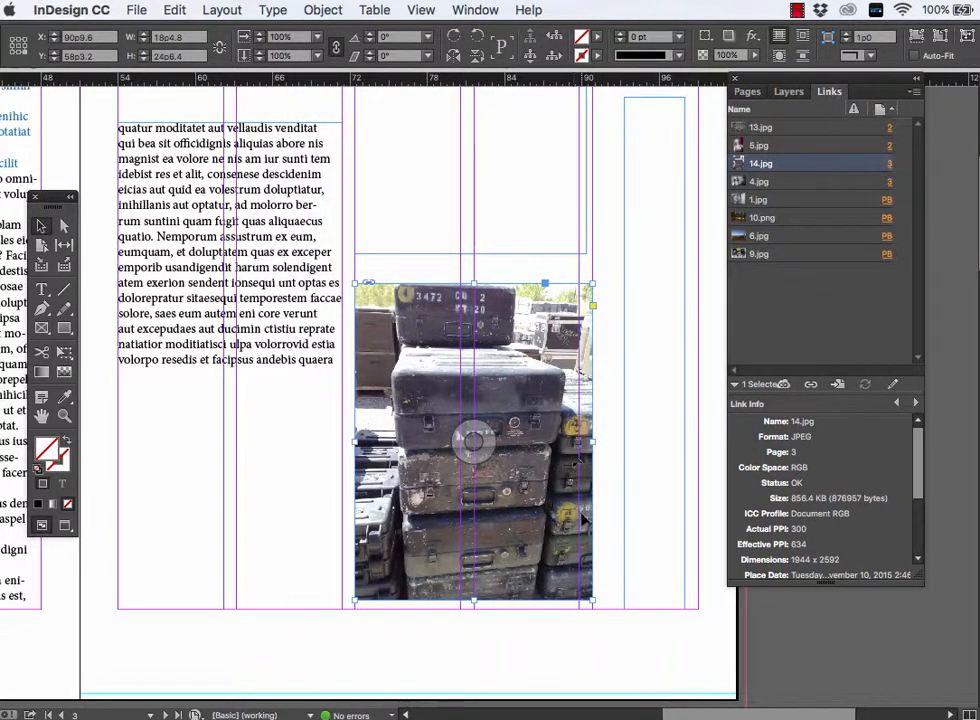
mouse_move(582, 489)
mouse_down()
mouse_move(574, 506)
mouse_move(564, 495)
mouse_up()
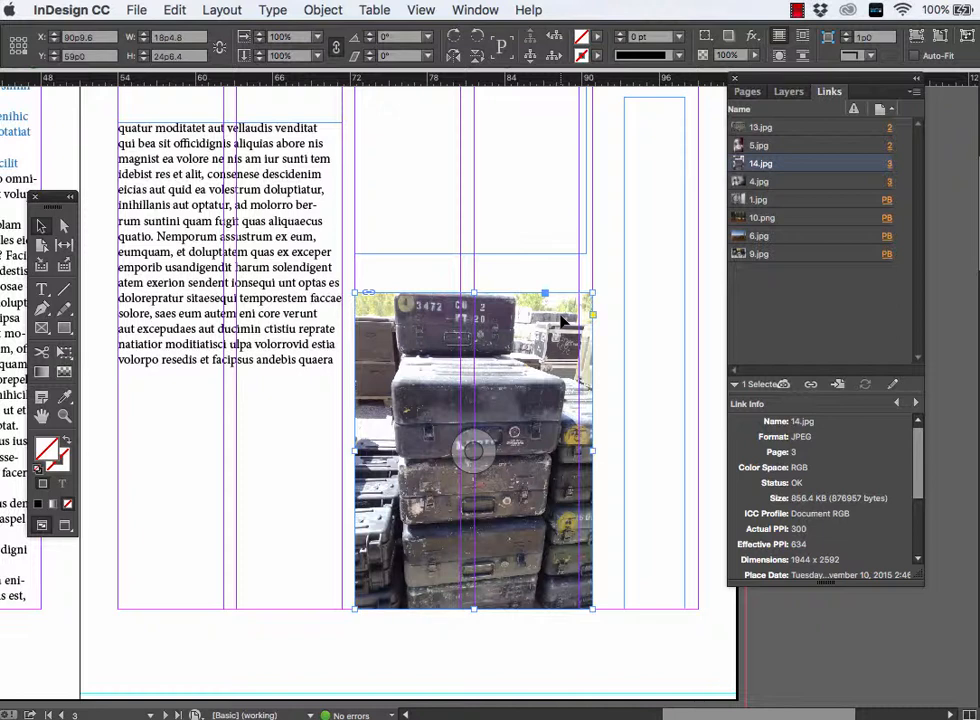
- Undo the frame move, the frame fitting and the proportional fitting of the cases photo
key(super+z)
key(super+z)
key(super+z)
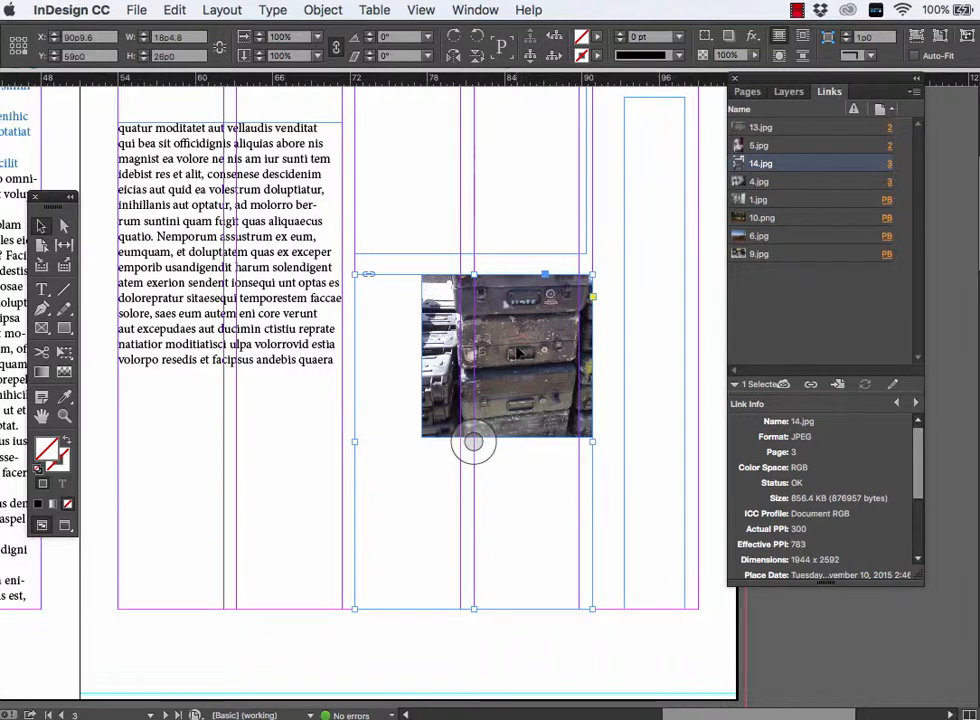
- Try to reposition the cases image within its nested frame using the Direct Selection tool
key(a)
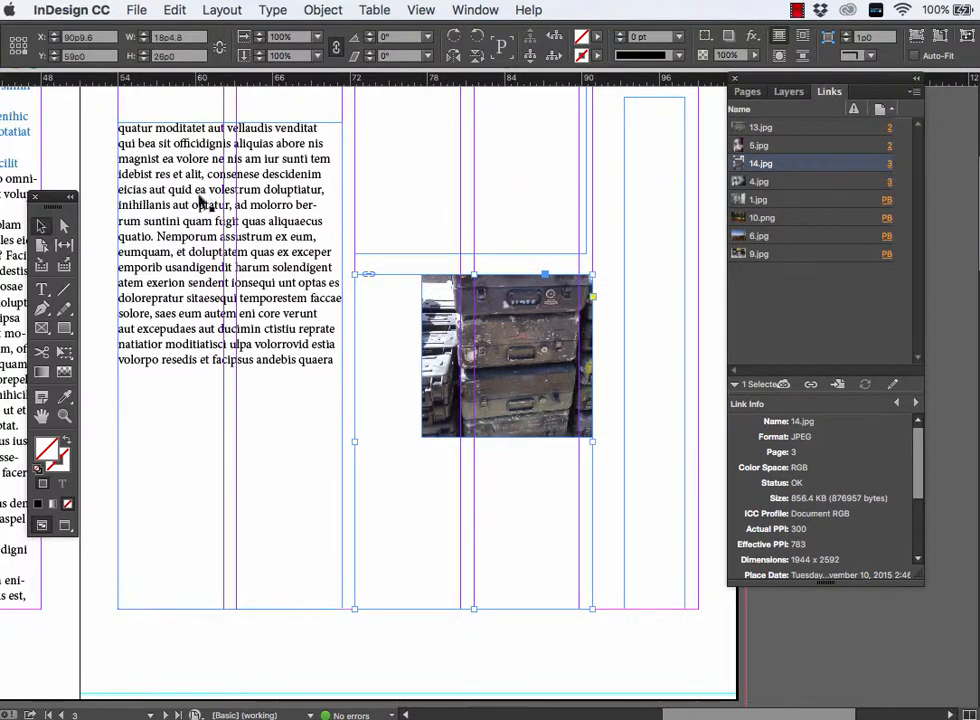
click(530, 318)
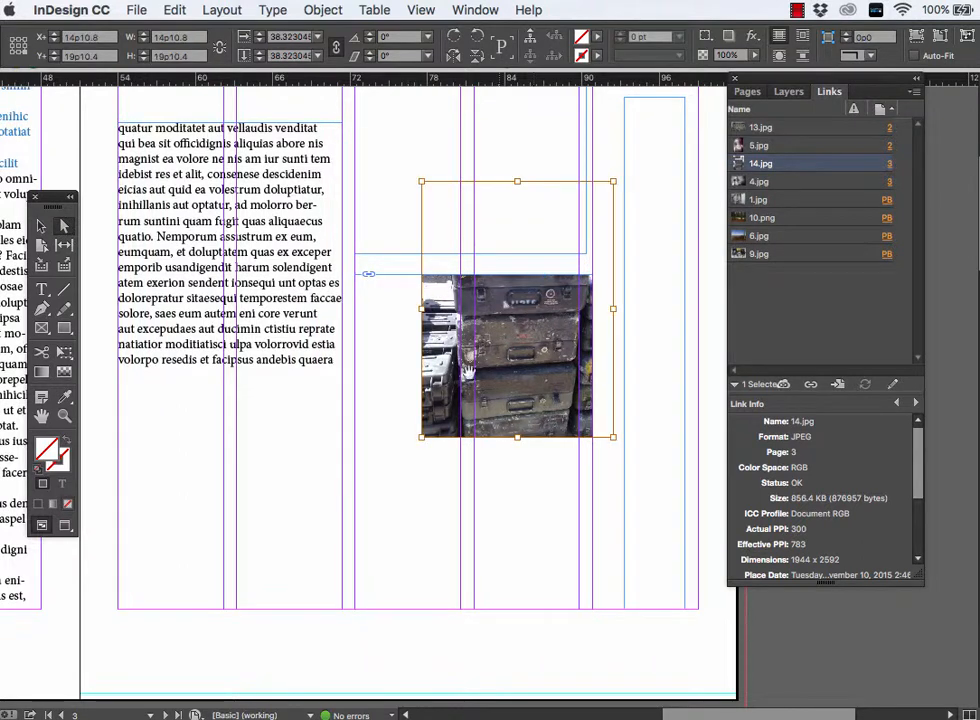
drag(505, 395, 477, 486)
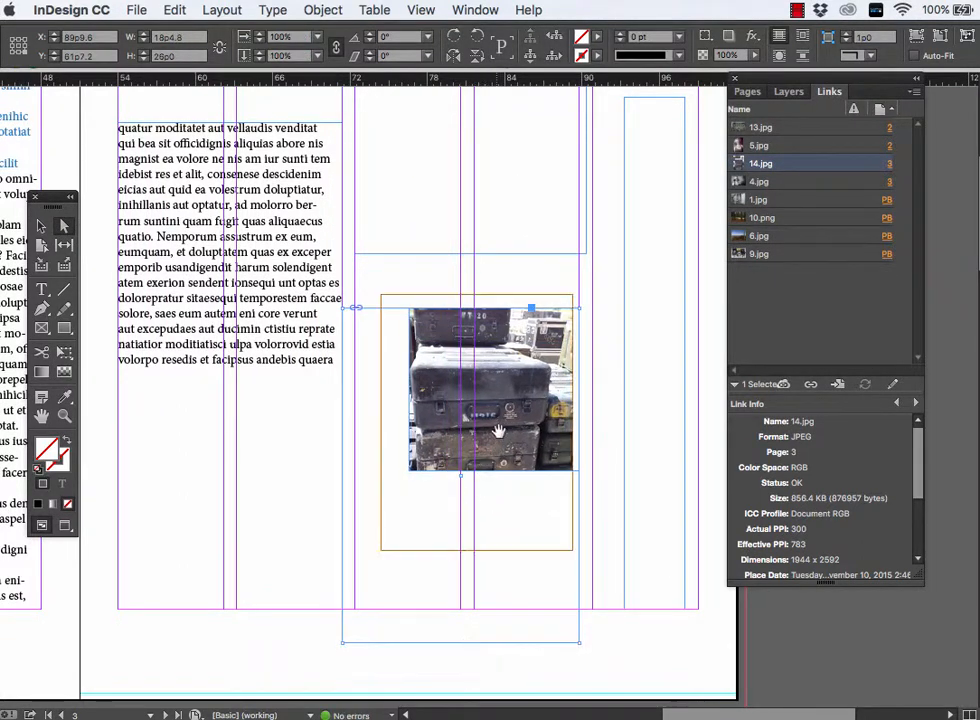
key(super+z)
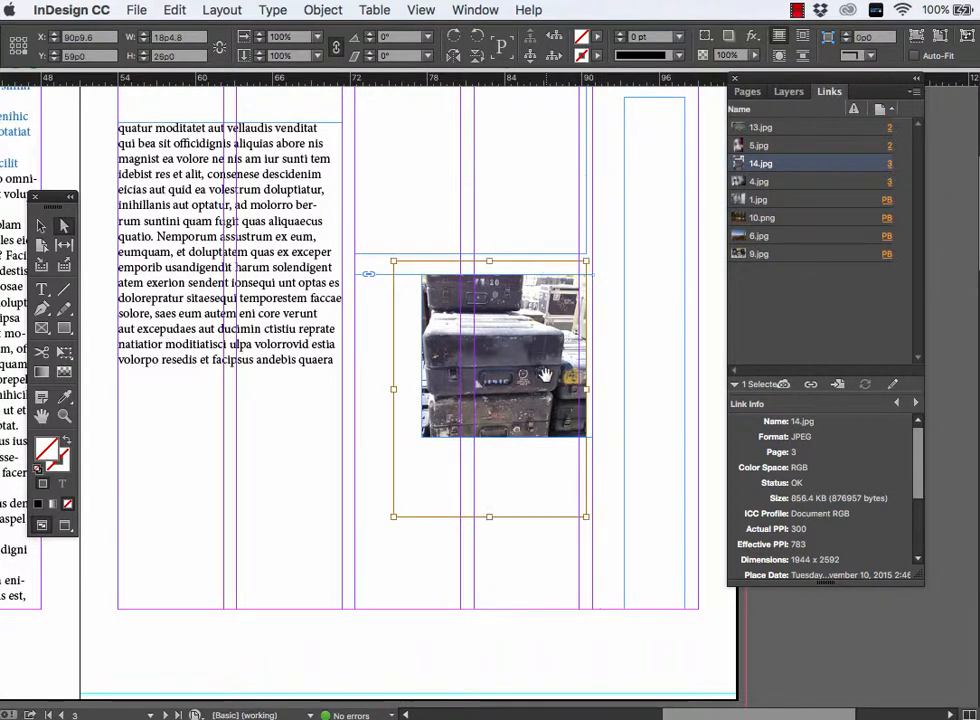
drag(545, 375, 531, 416)
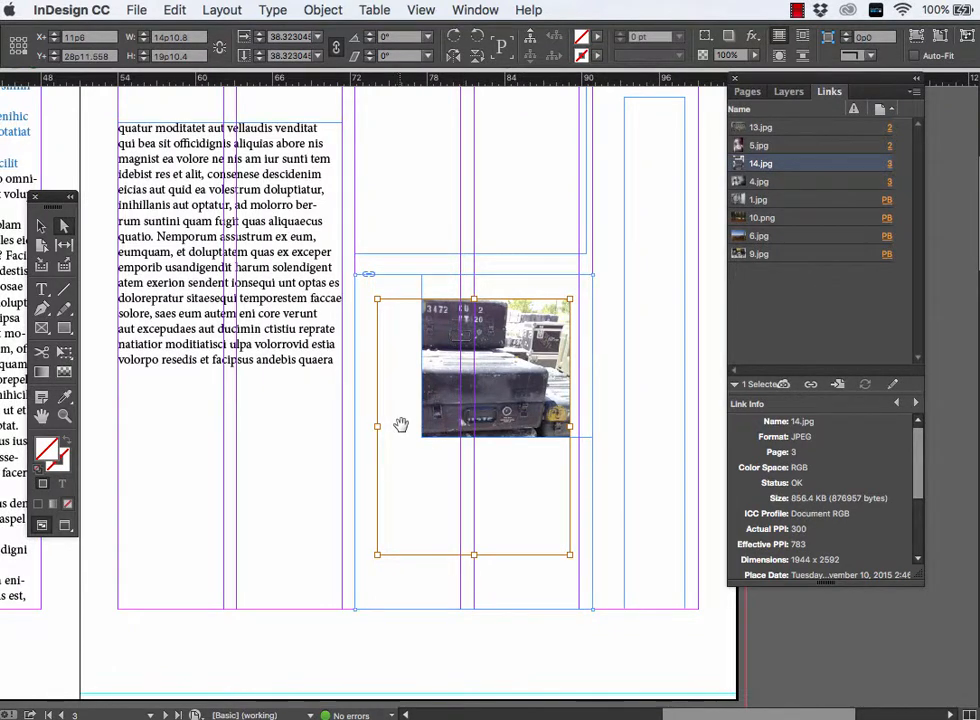
click(403, 281)
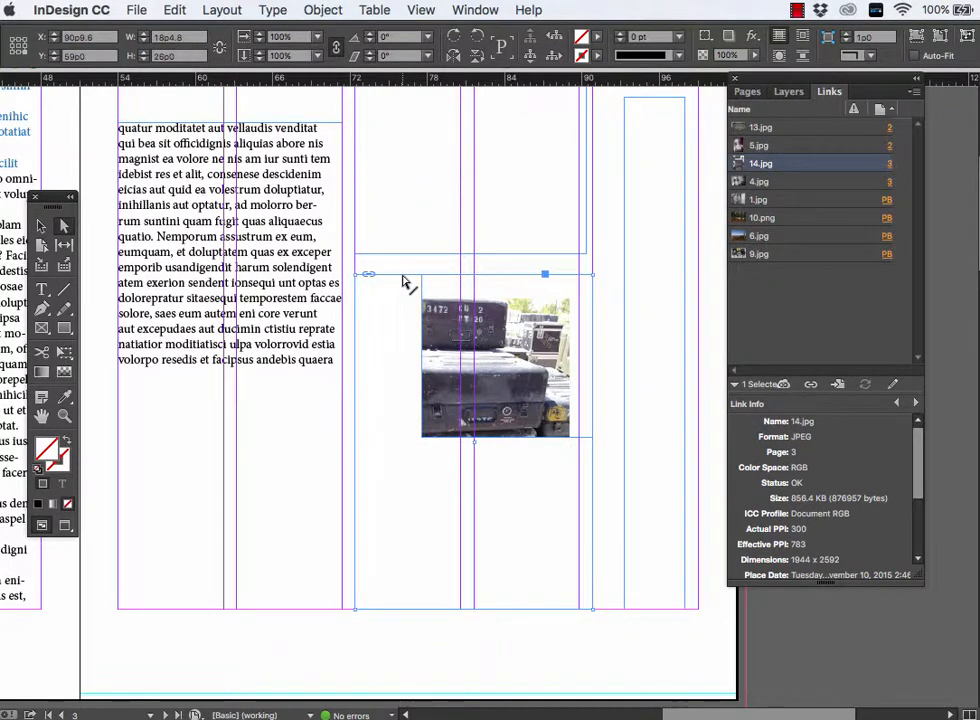
- Undo the image repositioning, the paste into the lower frame and the cut of the cases photo
key(super+z)
key(super+z)
key(super+z)
key(super+z)
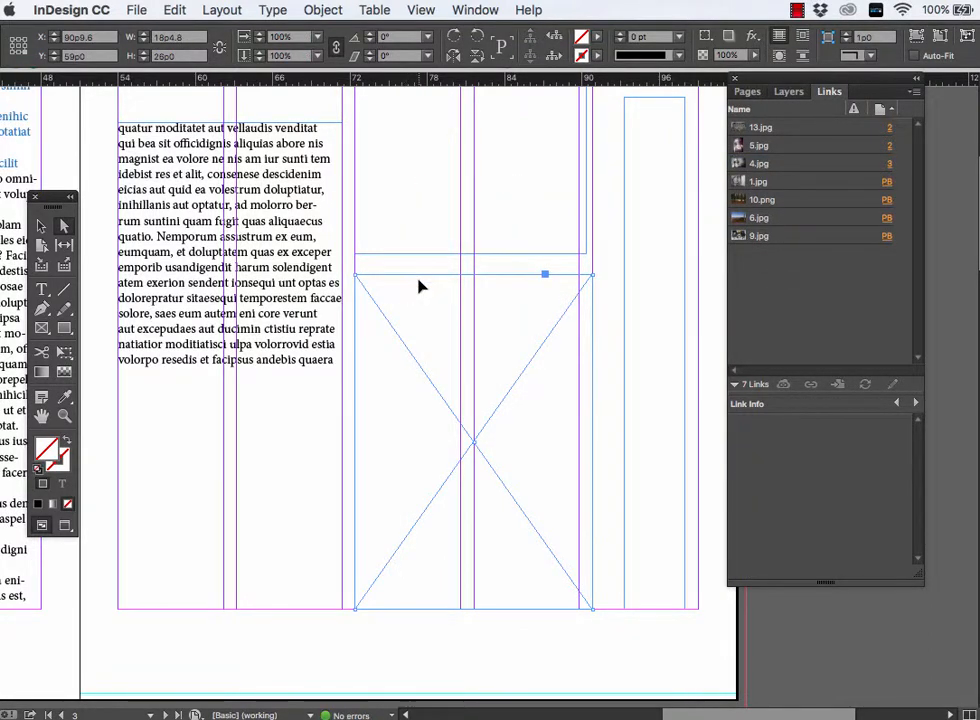
key(super+shift+z)
key(super+shift+z)
- Try shifting the cases image inside its original frame with the Direct Selection tool, and undo the shift
scroll(521, 352, up, 7)
scroll(521, 352, left, 4)
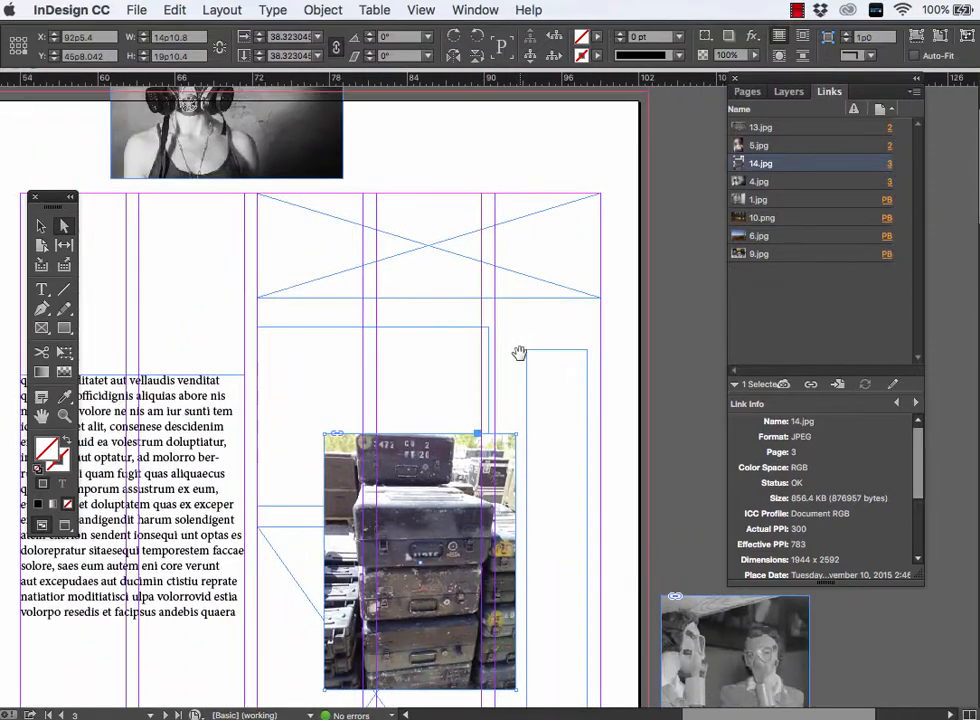
drag(435, 455, 467, 391)
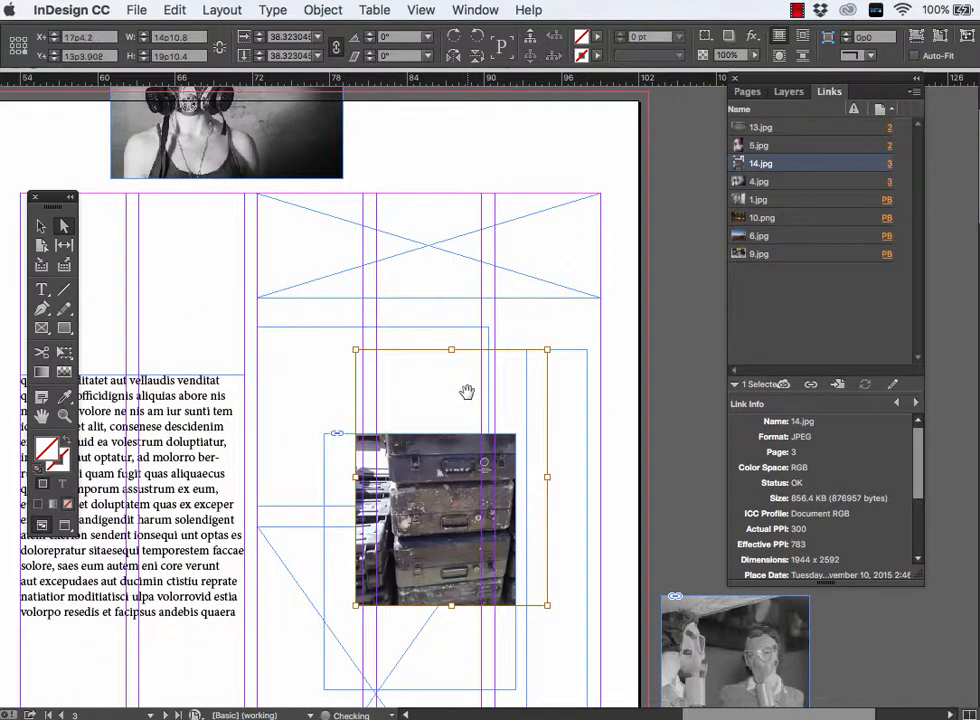
key(super+z)
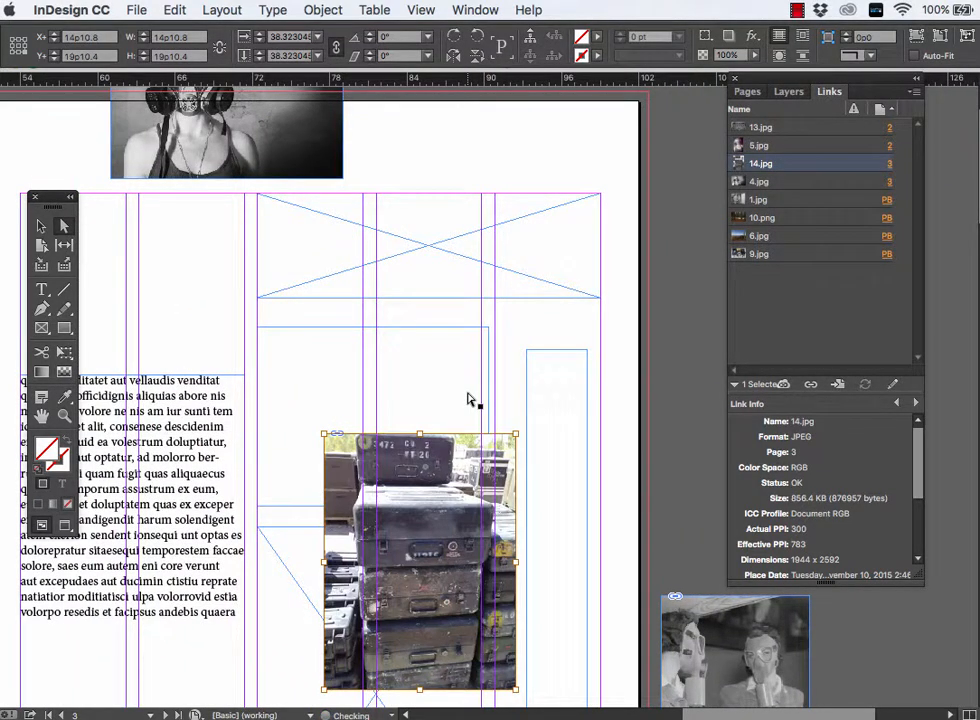
- Remove the cases photo 14.jpg together with its frame from page 3, and select the empty graphic frame below the text frame
click(41, 225)
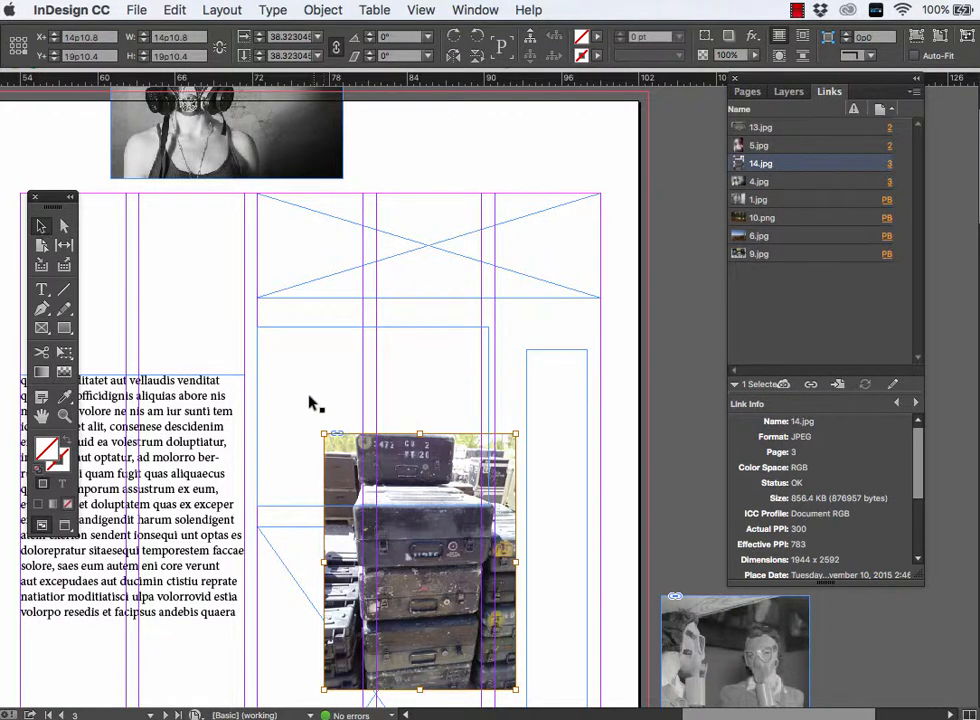
click(263, 353)
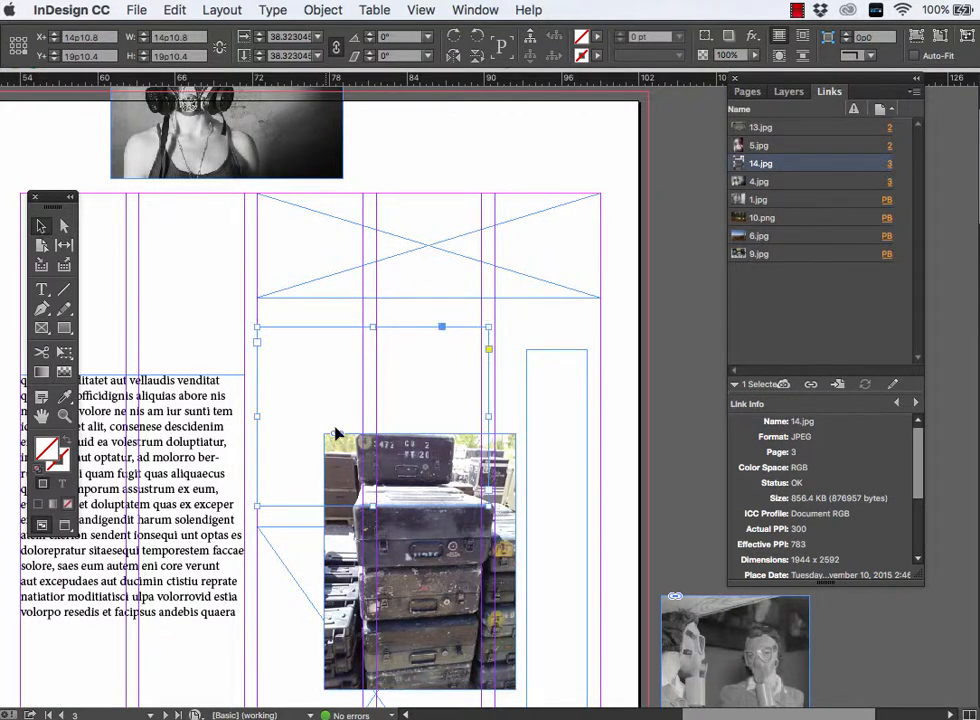
click(507, 508)
drag(507, 508, 546, 376)
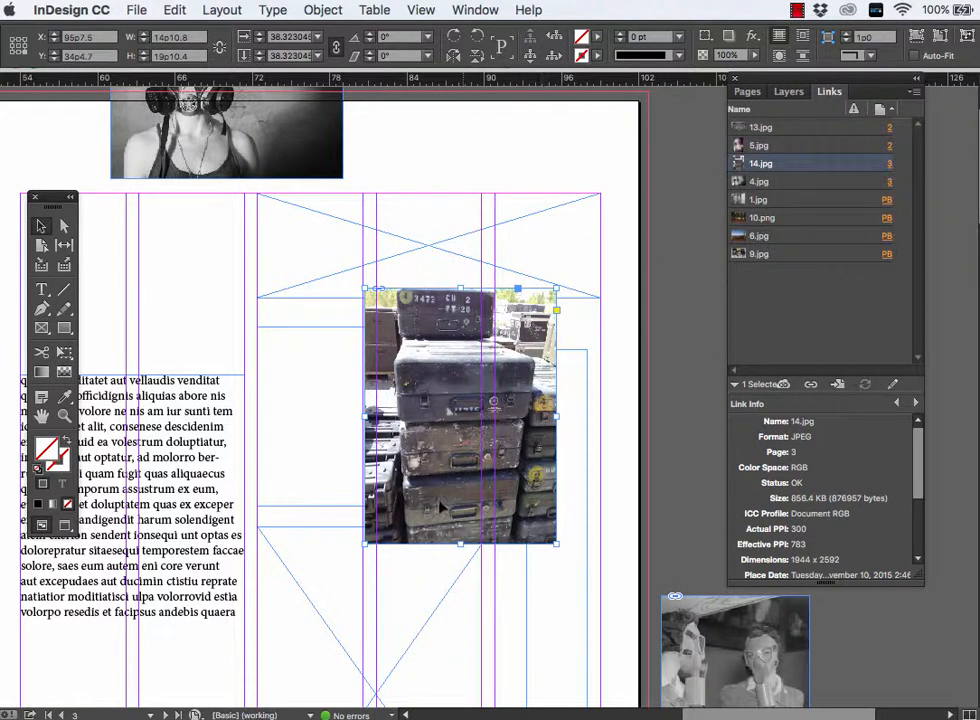
key(Delete)
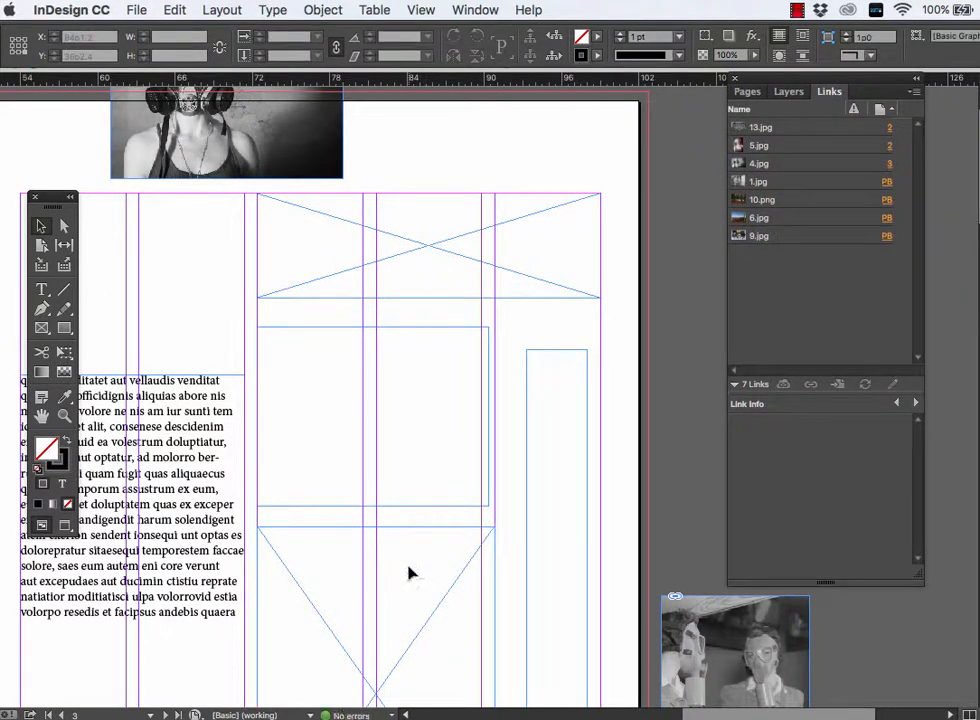
click(380, 552)
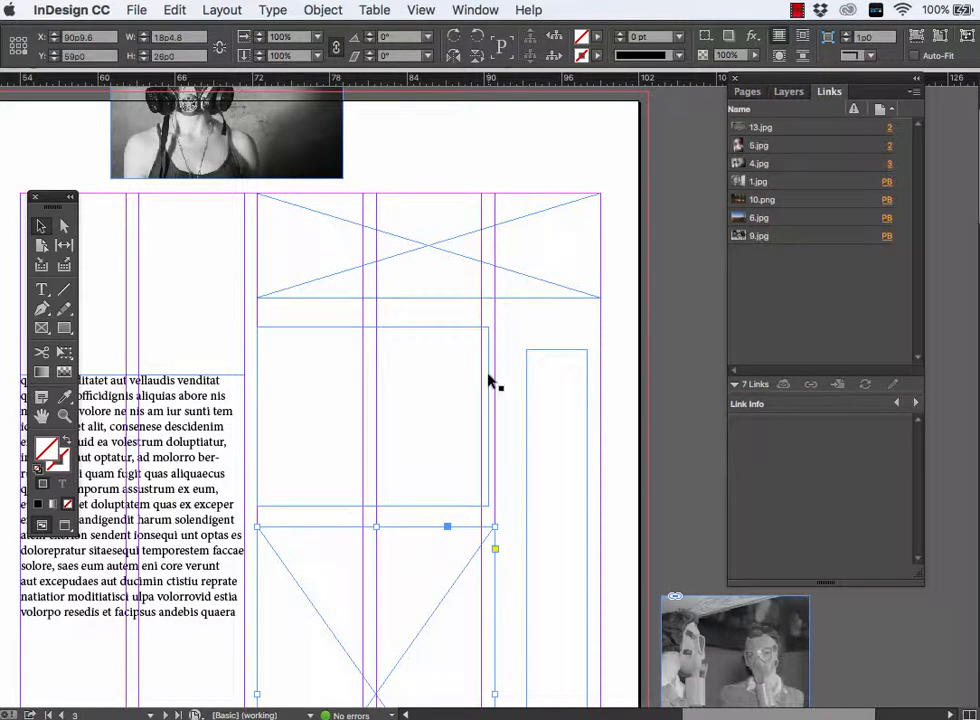
- Restore the deleted cases photo 14.jpg and delete only its image content, keeping the frame
key(super+z)
click(199, 245)
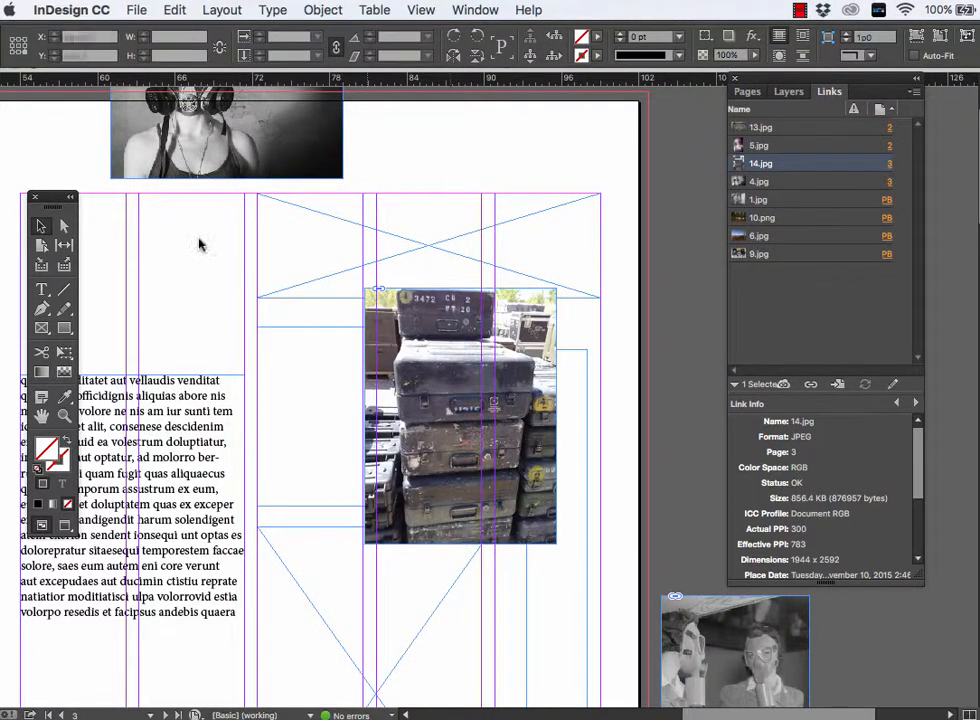
click(64, 228)
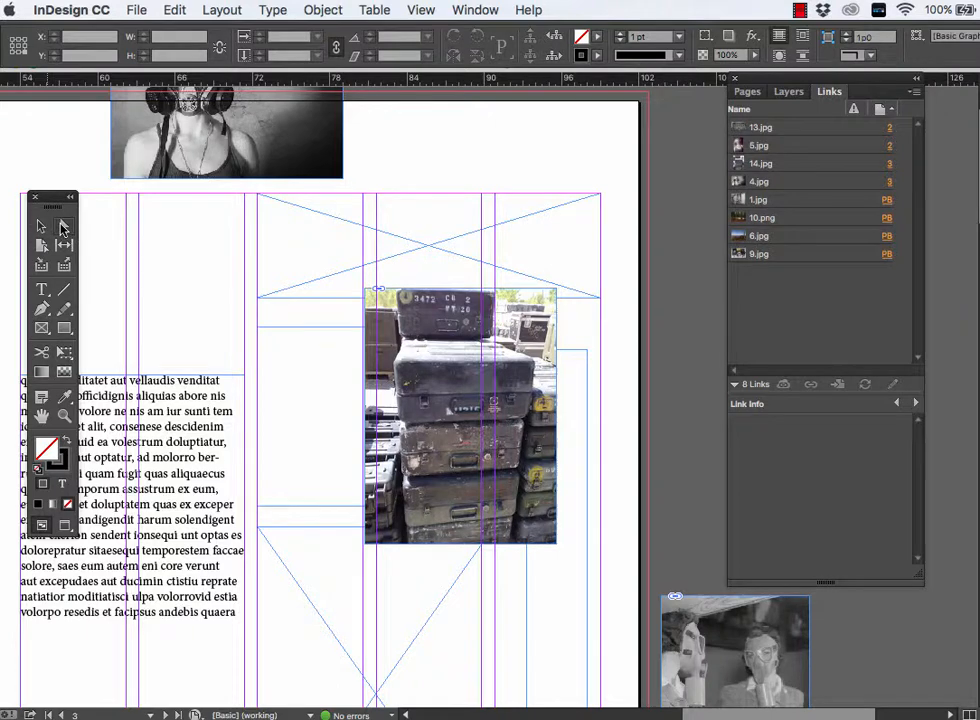
click(422, 311)
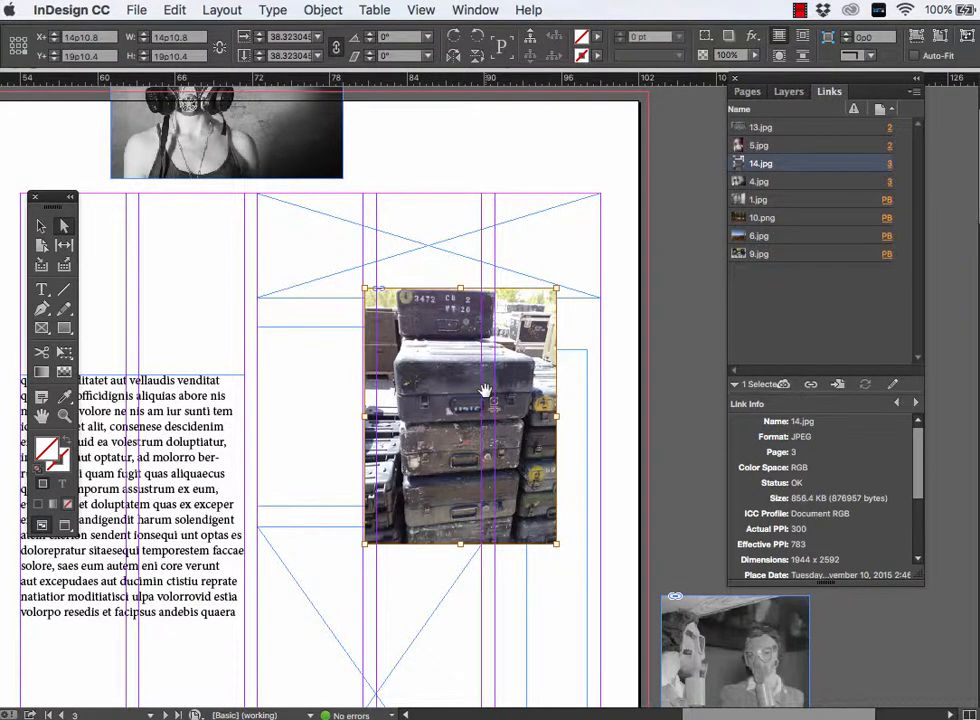
key(Delete)
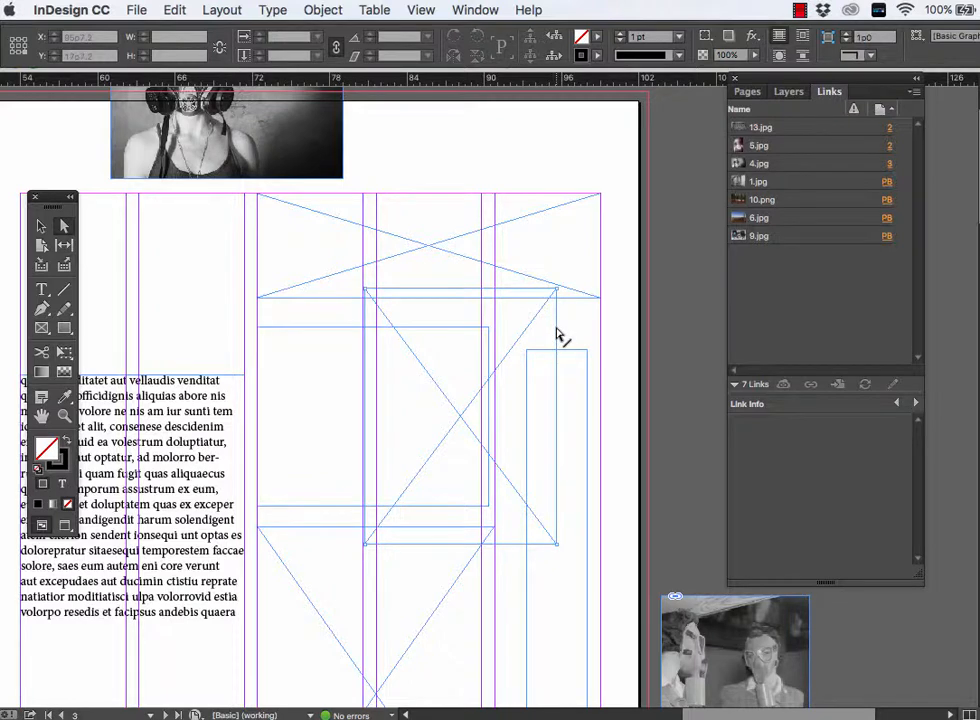
- Delete the emptied frame of the cases photo from page 3
click(41, 226)
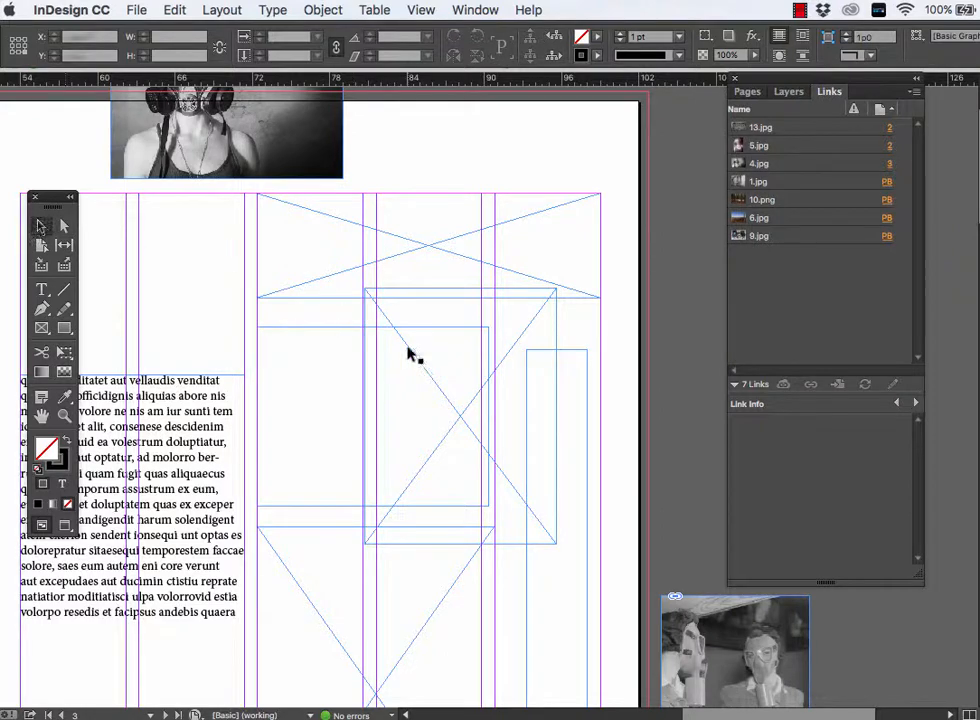
click(387, 320)
key(Delete)
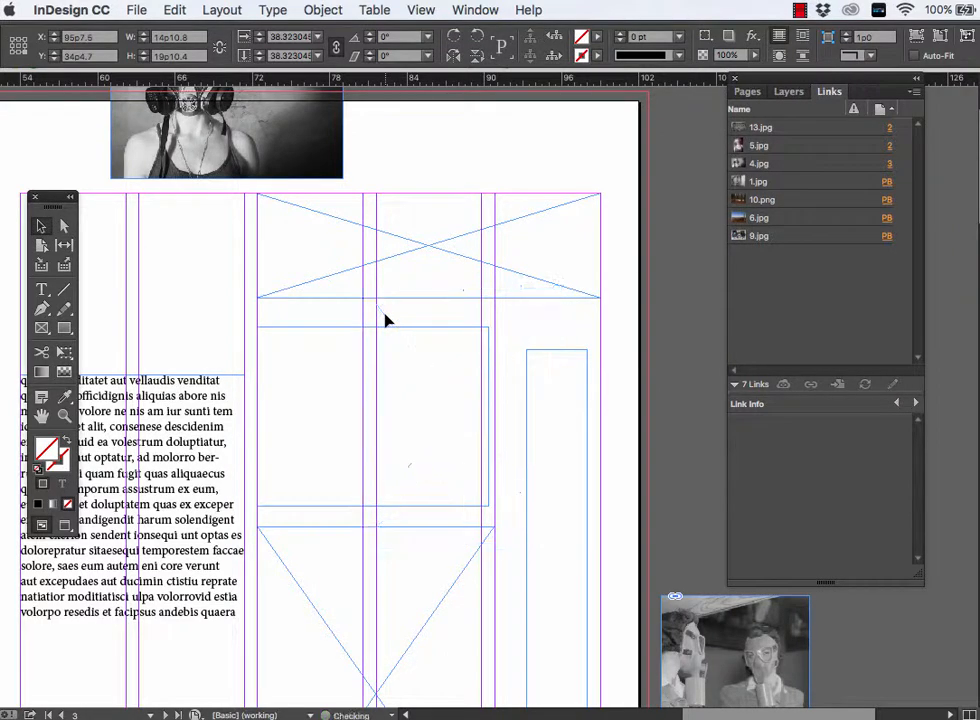
- Paste the cases photo 14.jpg into the empty graphic frame below the text frame on page 3
scroll(416, 510, down, 3)
scroll(416, 510, down, 3)
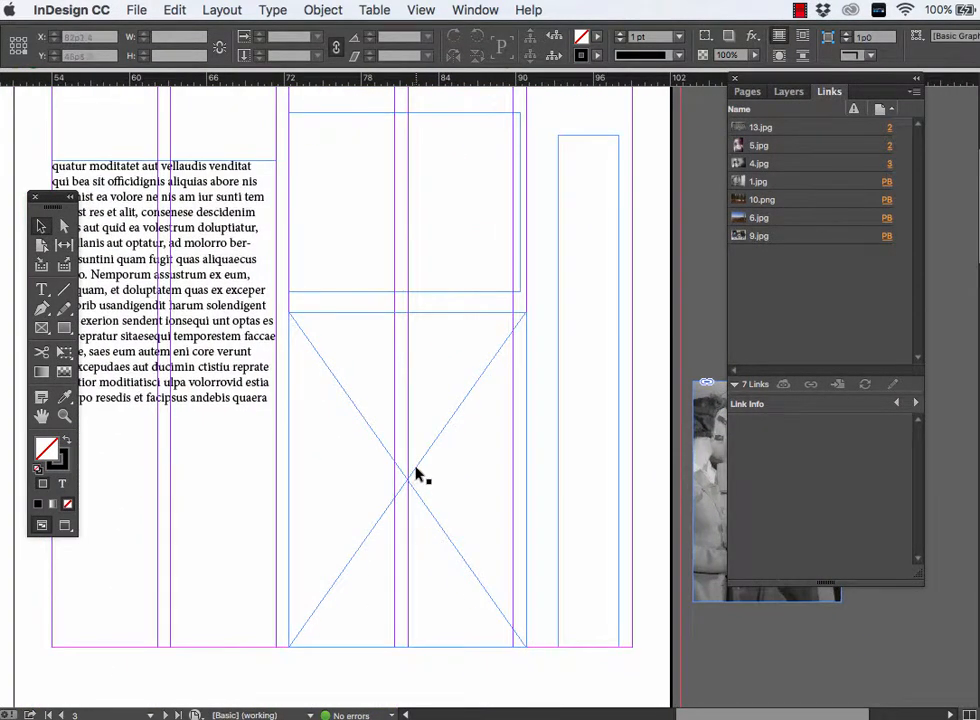
click(416, 472)
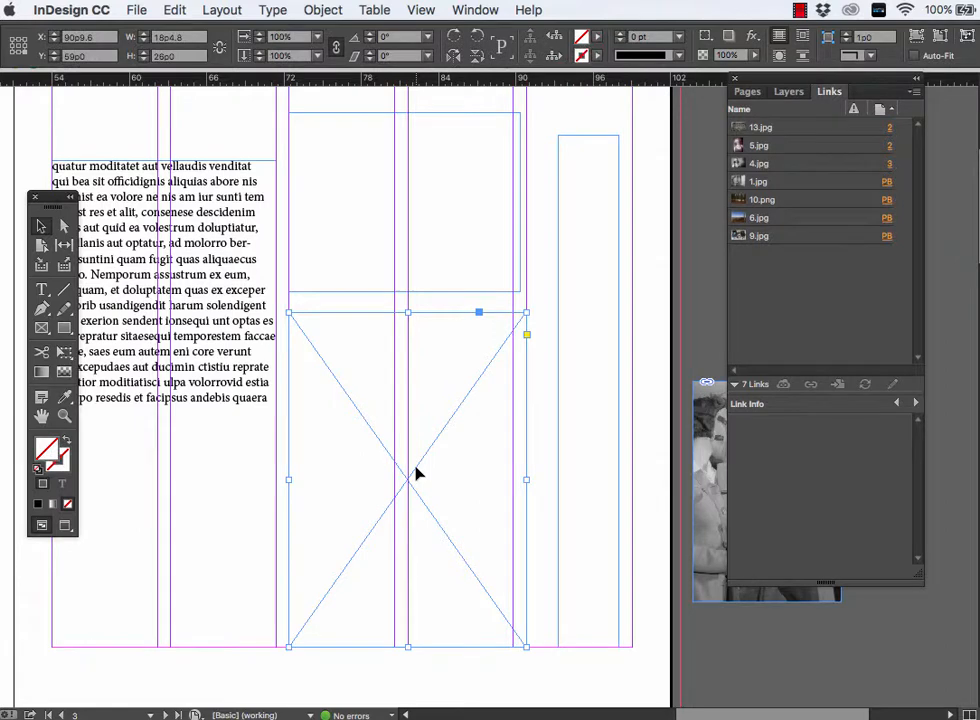
click(174, 10)
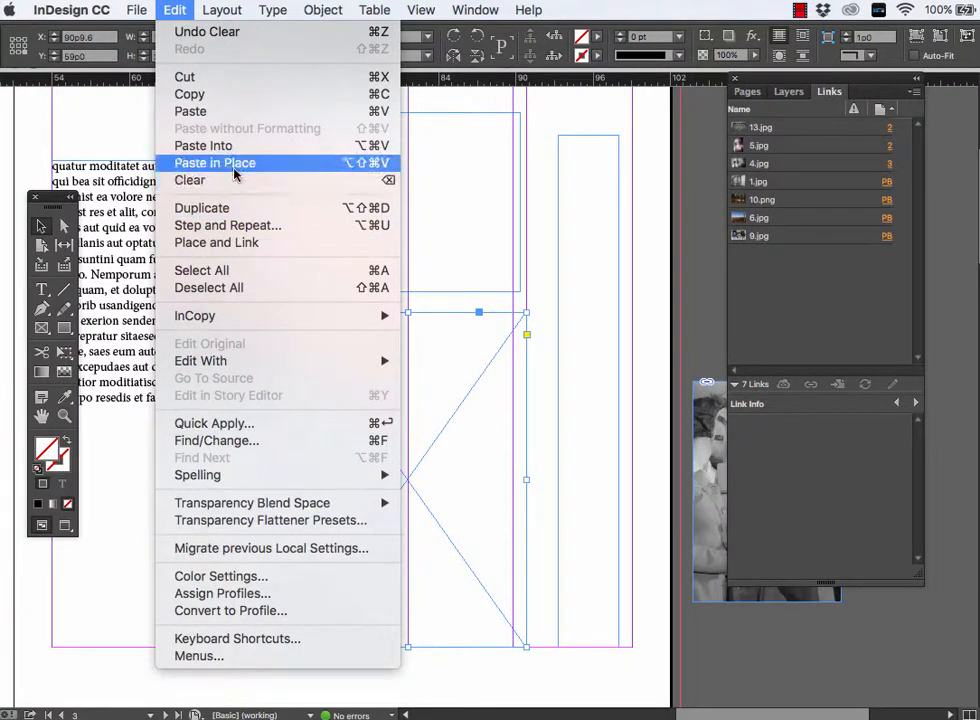
click(230, 153)
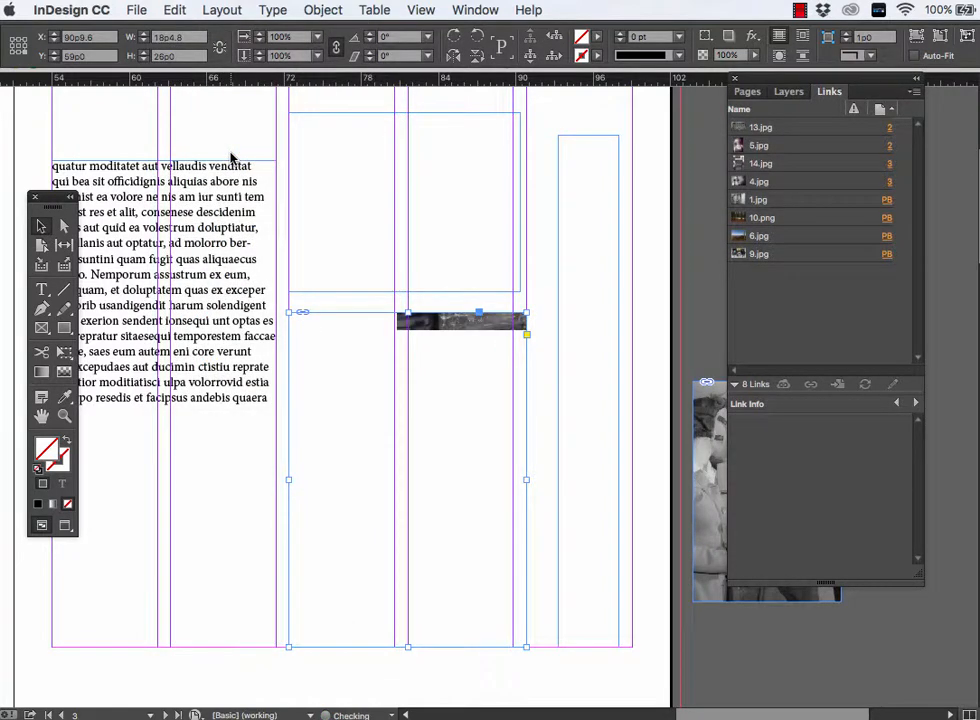
mouse_move(433, 321)
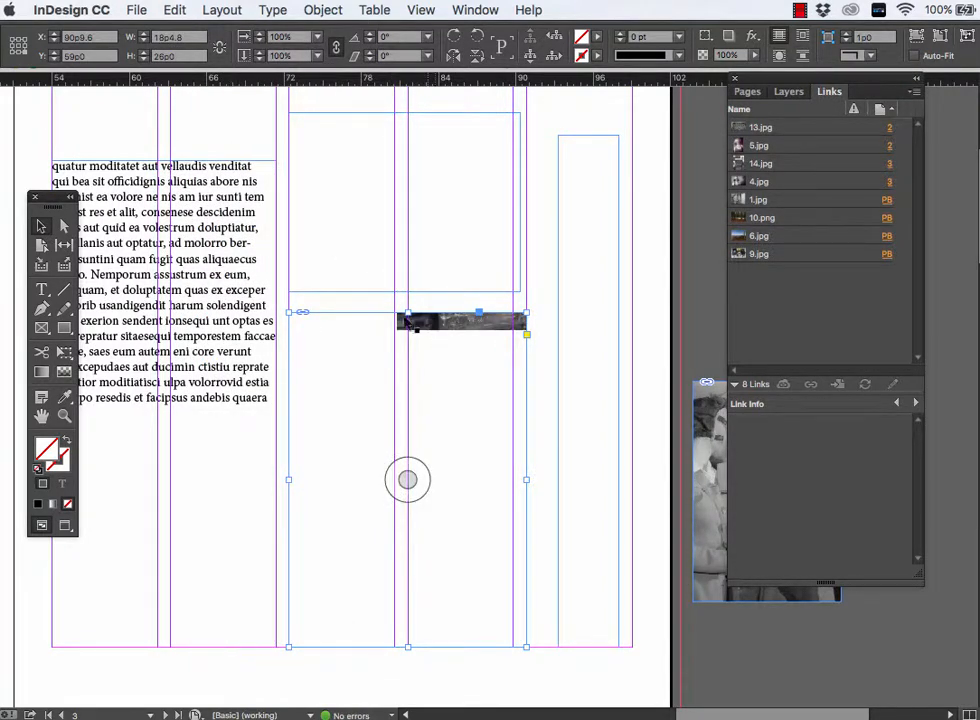
- Reposition the pasted cases image inside its frame with the Direct Selection tool, bringing the whole picture into the frame's lower part
key(a)
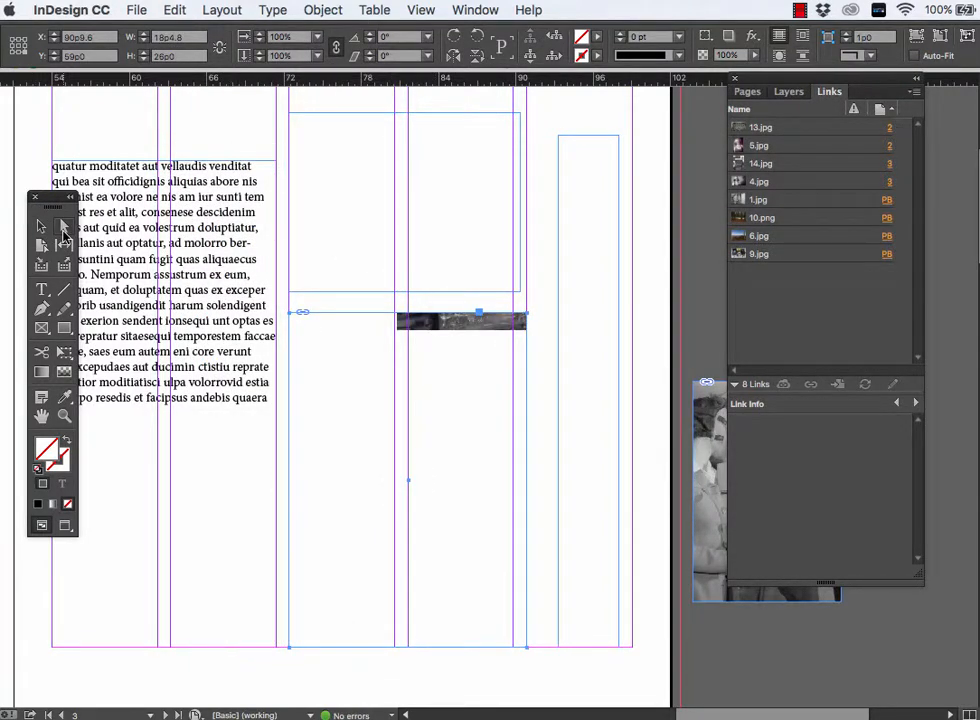
click(448, 324)
drag(448, 322, 364, 592)
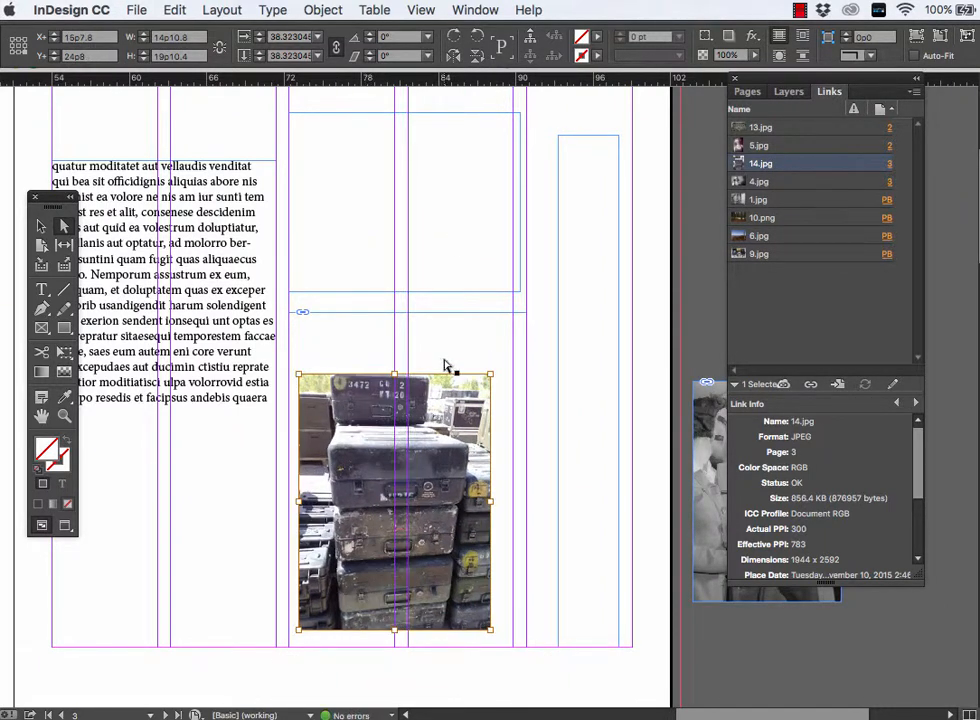
- Shift the cases image to the left edge of its frame and enlarge it to about 18p4.8 by 25p8
click(491, 320)
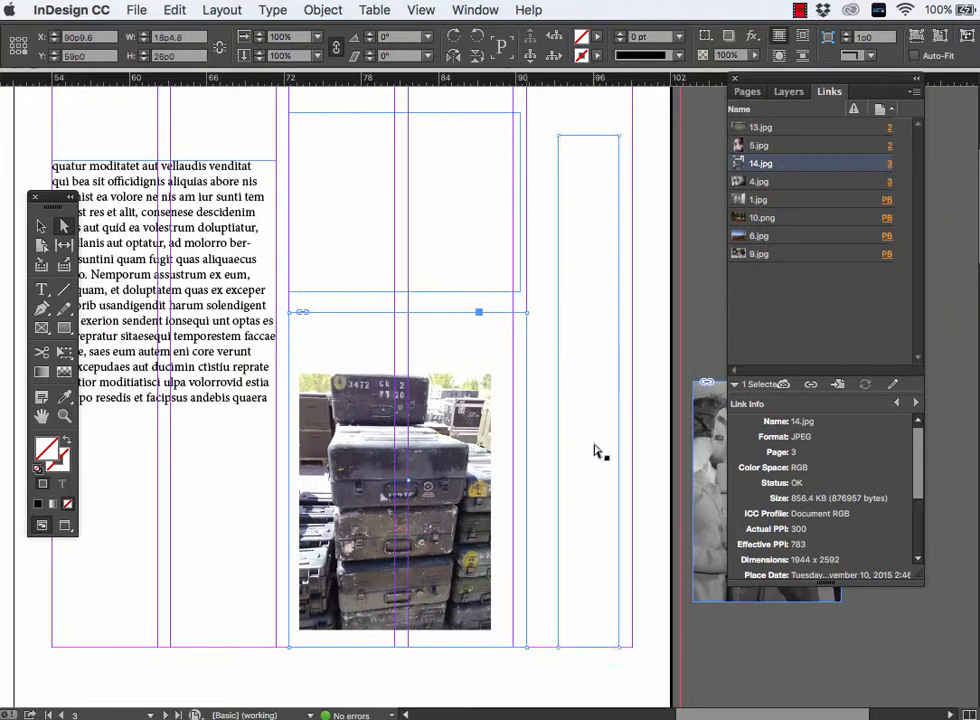
double_click(472, 365)
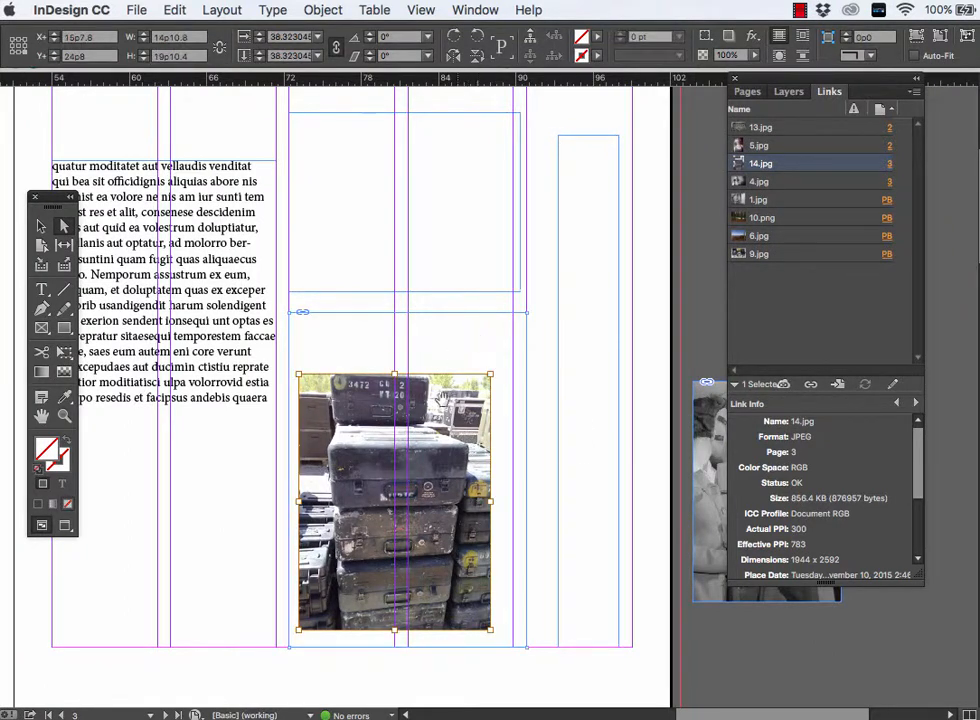
drag(443, 435, 424, 457)
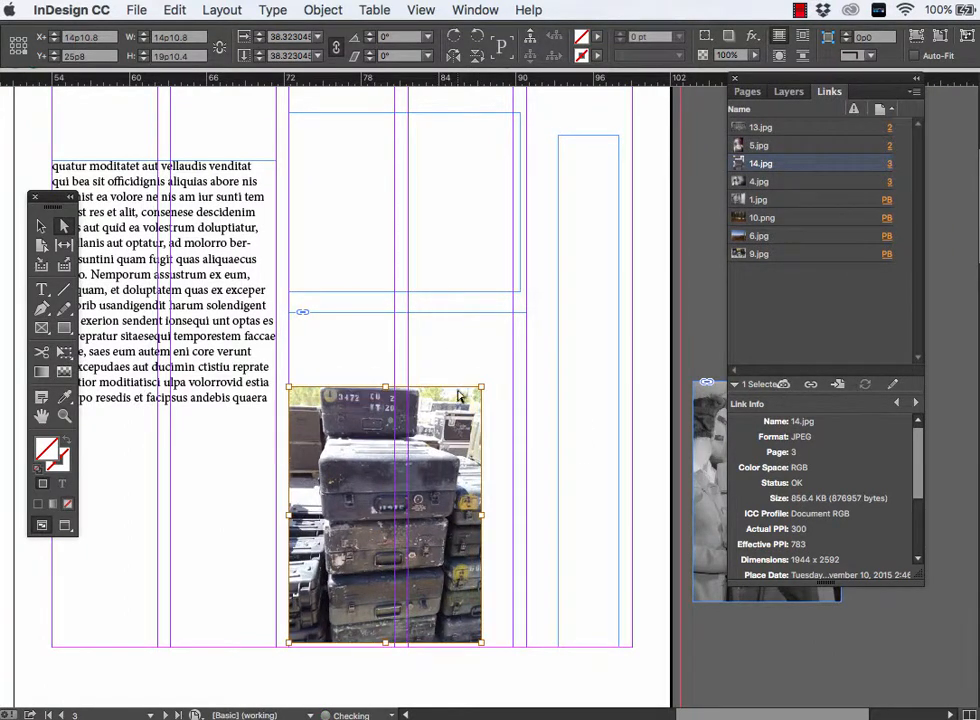
drag(482, 386, 527, 312)
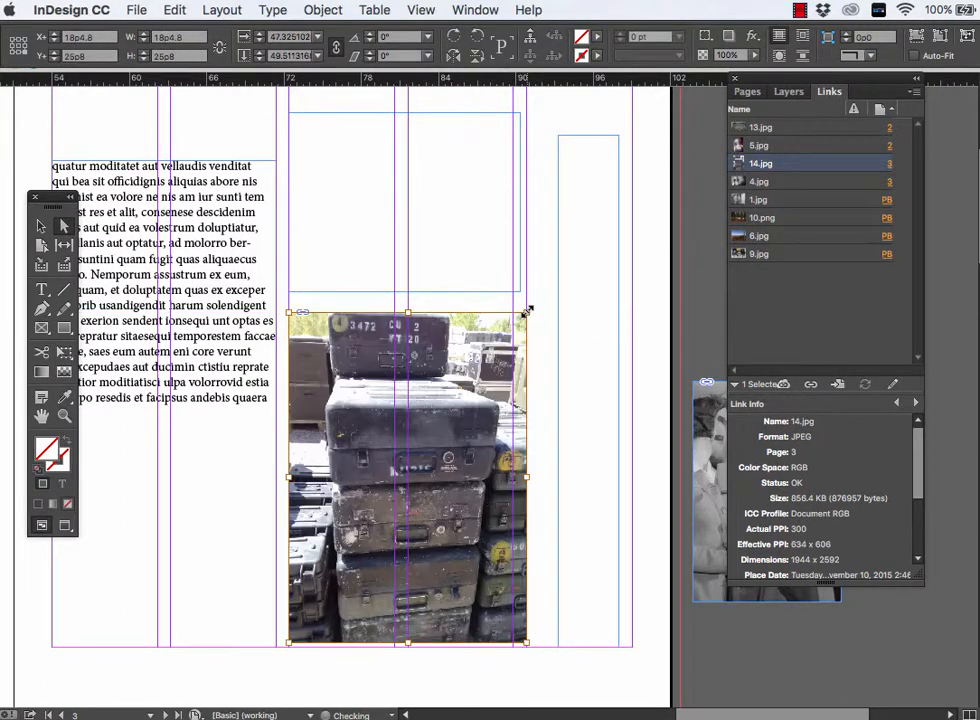
- Enter "Headline" in the narrow vertical text frame beside the cases photo and select all its text
click(562, 444)
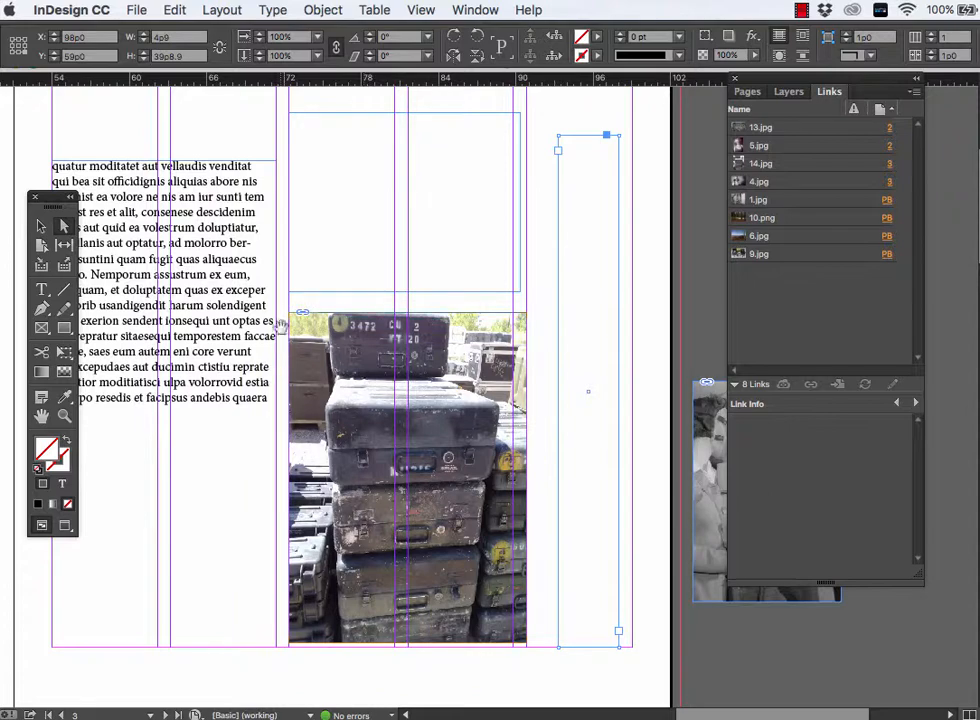
scroll(307, 358, left, 3)
scroll(307, 358, up, 2)
scroll(307, 359, right, 3)
scroll(307, 359, down, 3)
scroll(307, 358, down, 1)
scroll(307, 358, right, 2)
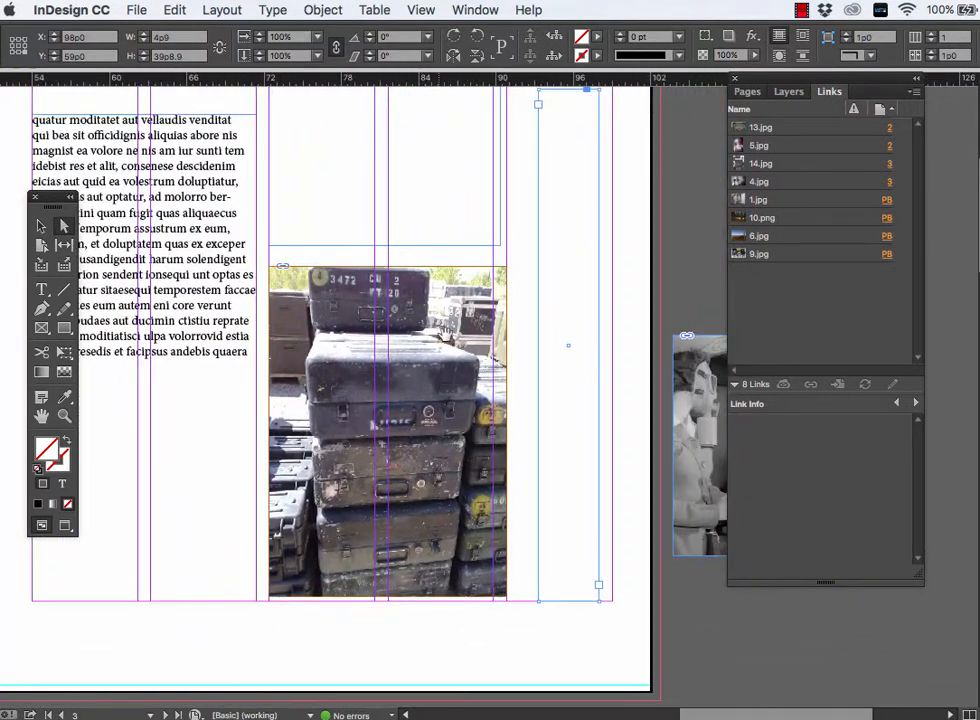
scroll(486, 280, up, 5)
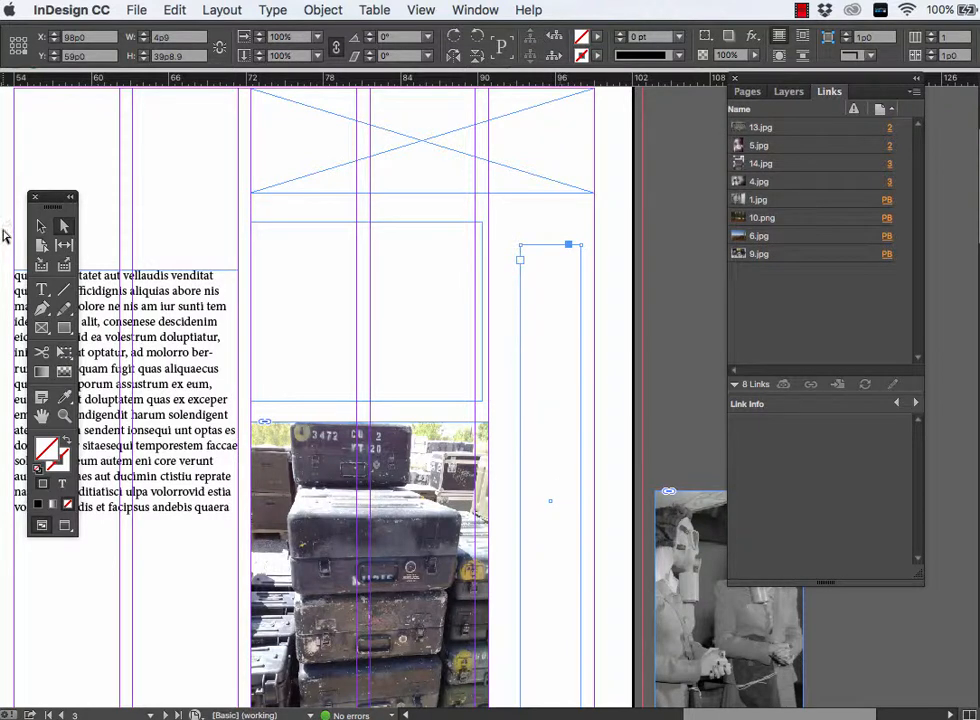
click(41, 290)
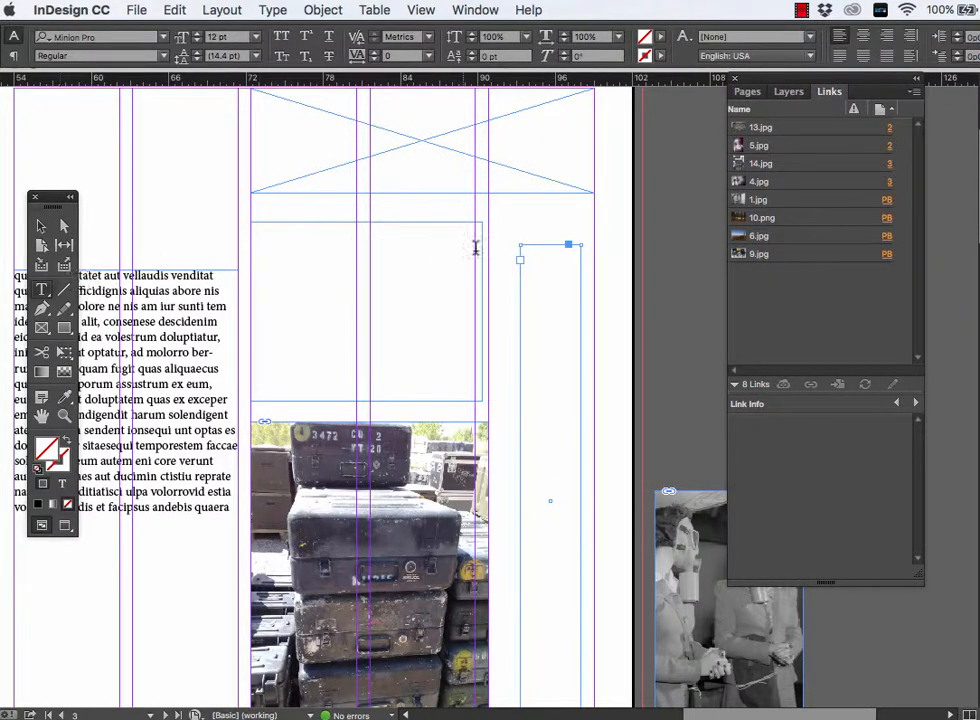
click(528, 260)
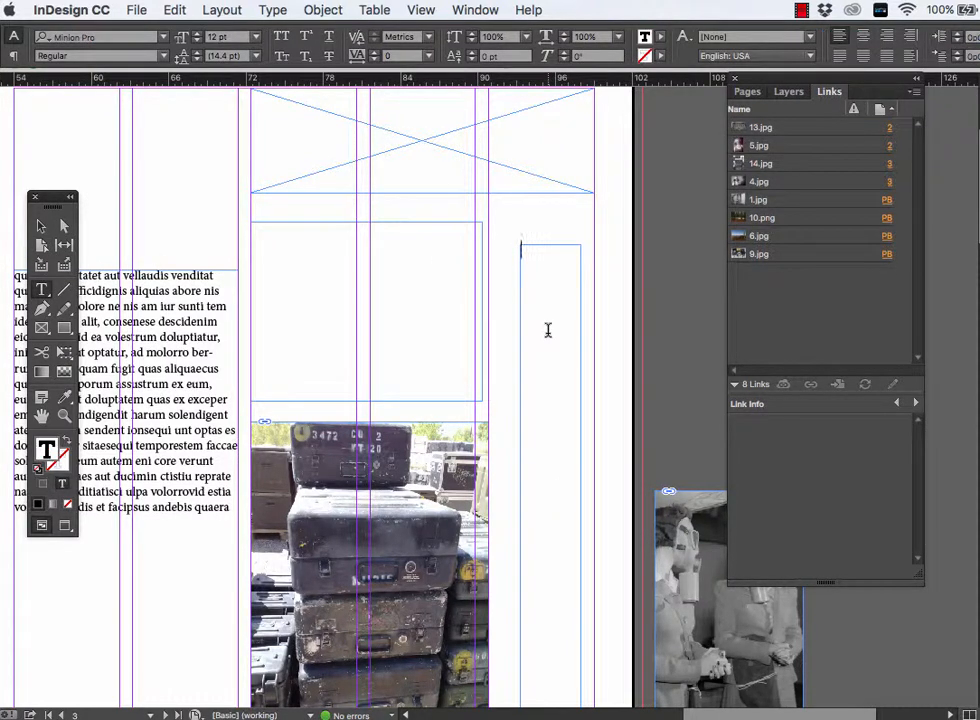
text(Headline)
key(super+a)
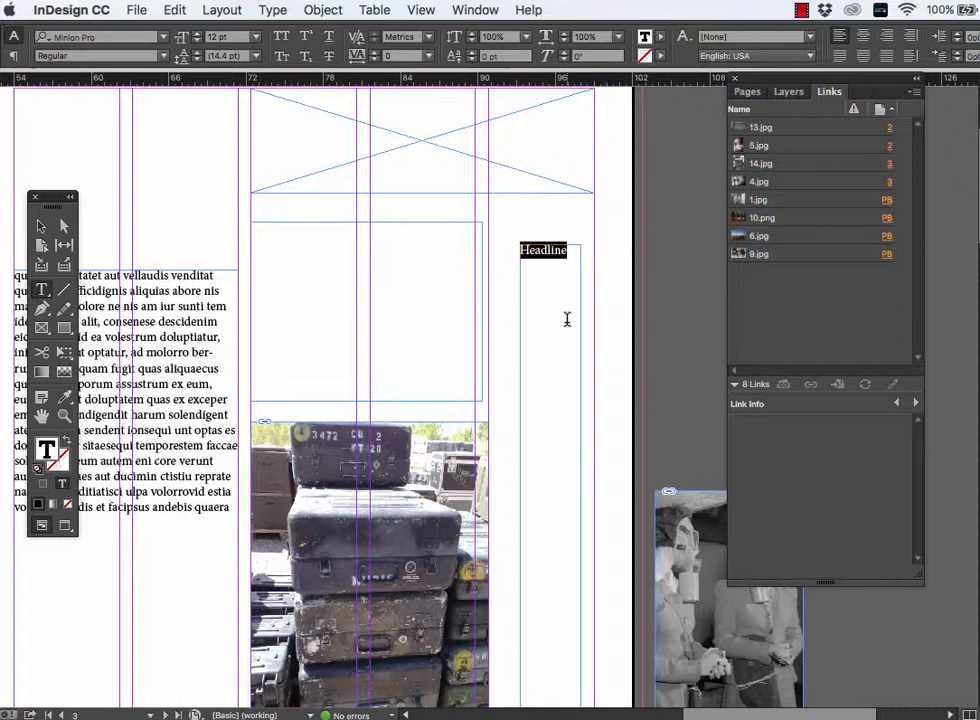
- Shorten the text in the narrow vertical frame to "Head"
click(566, 321)
key(BackSpace)
key(BackSpace)
key(BackSpace)
key(BackSpace)
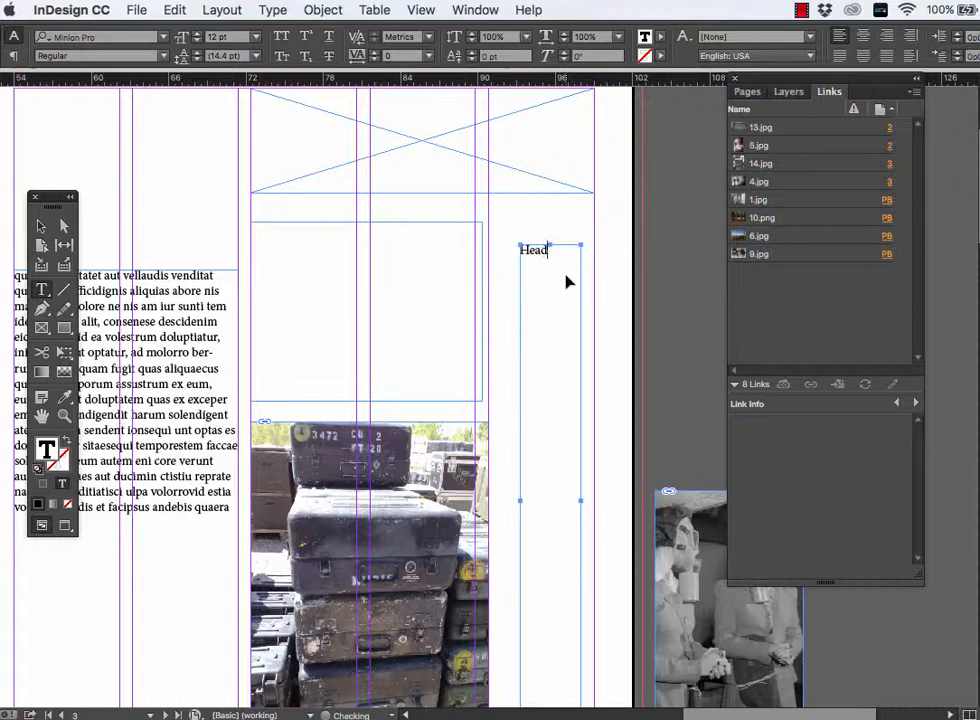
- Undo the text entered in the narrow frame and the last move and scaling of the cases image
key(super+z)
key(super+z)
key(super+z)
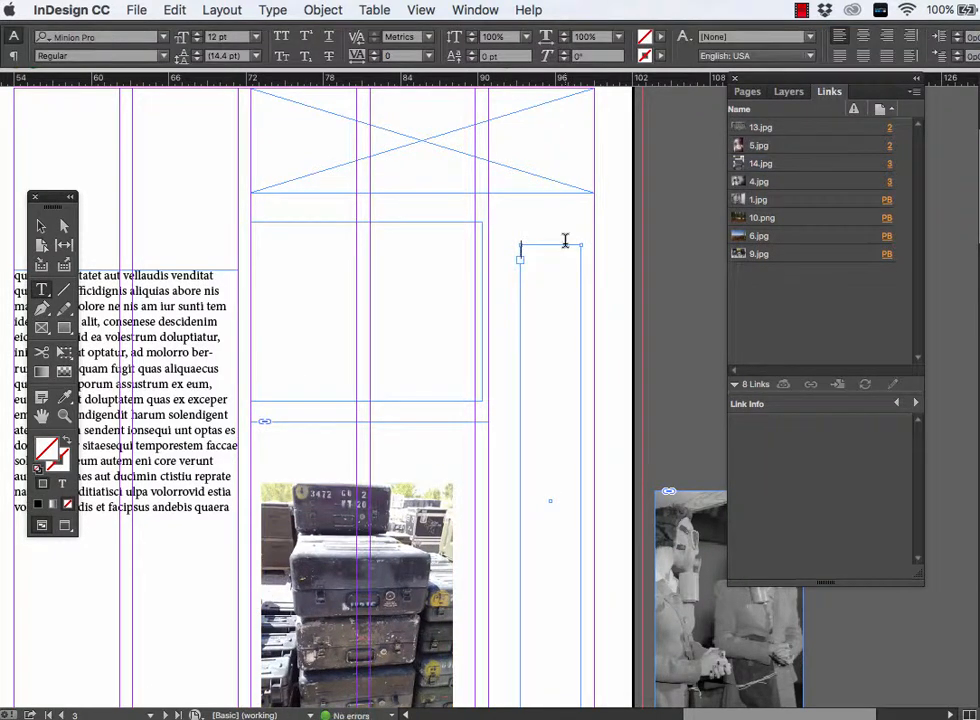
key(super+z)
key(super+z)
key(super+z)
key(Escape)
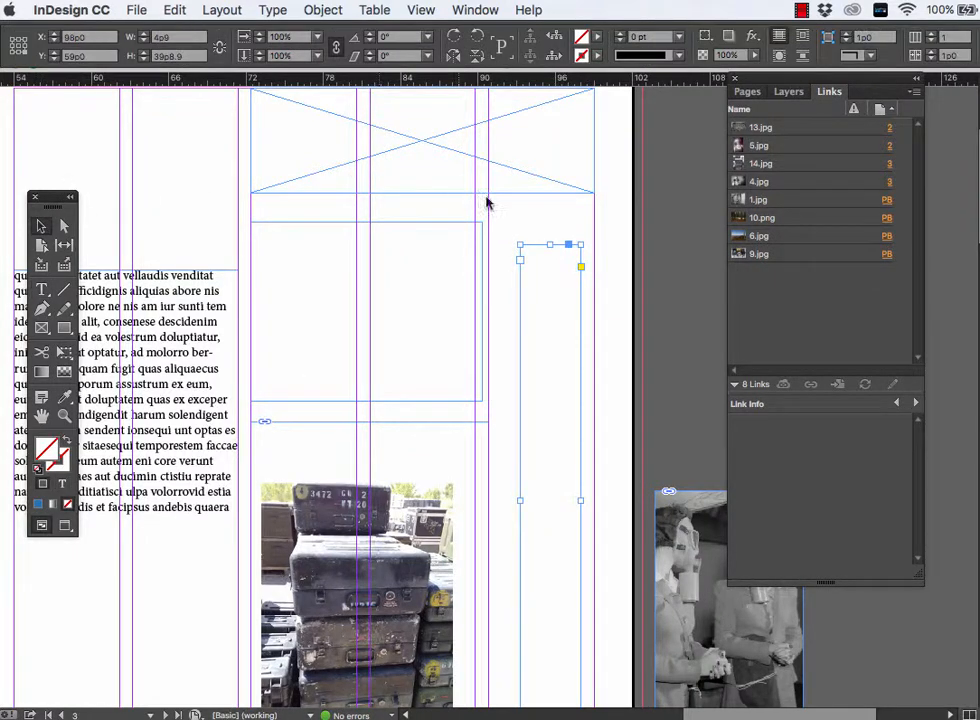
- Rotate the narrow text frame to 90° and move it across the empty text frame above the cases photo
drag(586, 236, 166, 330)
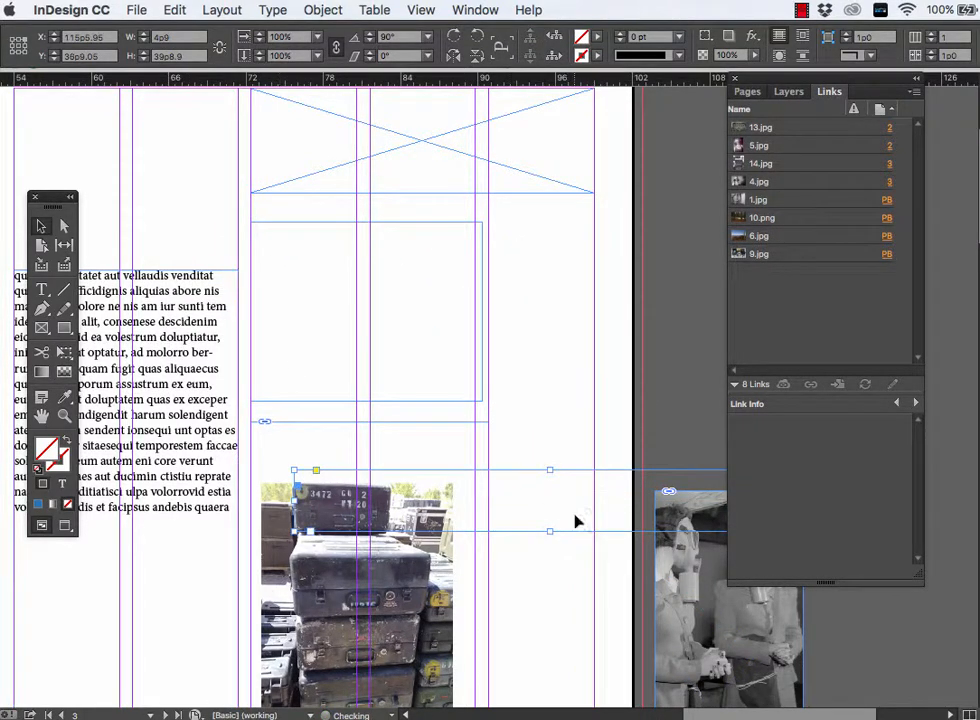
drag(577, 472, 451, 257)
- Enter "Headeline" in the rotated text frame and trim it back to "Head"
double_click(384, 287)
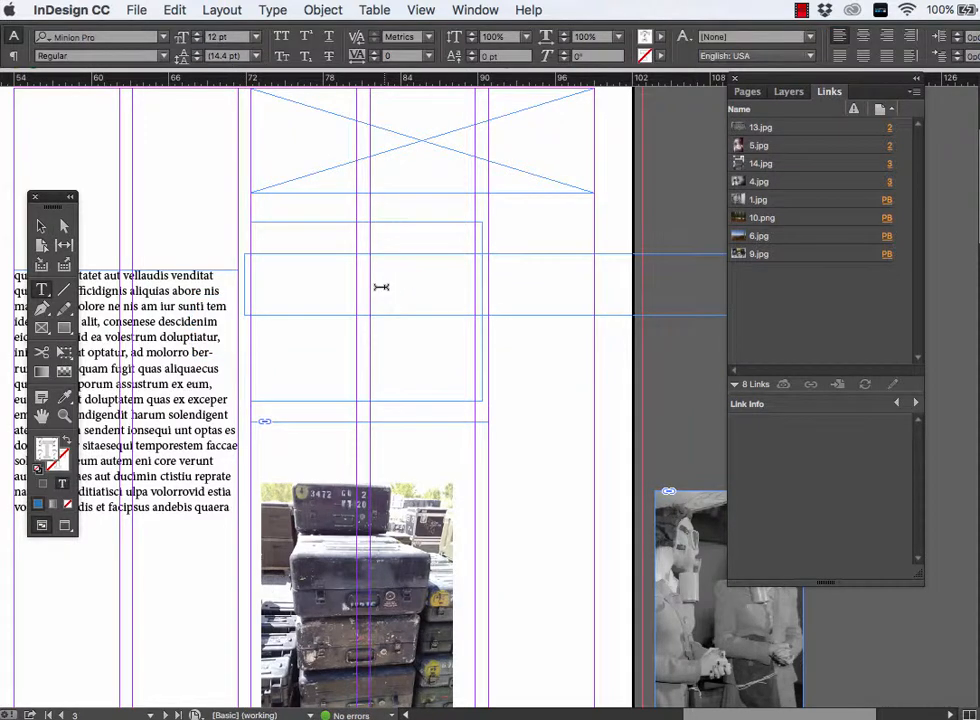
key(super+v)
key(super+z)
text(Heade)
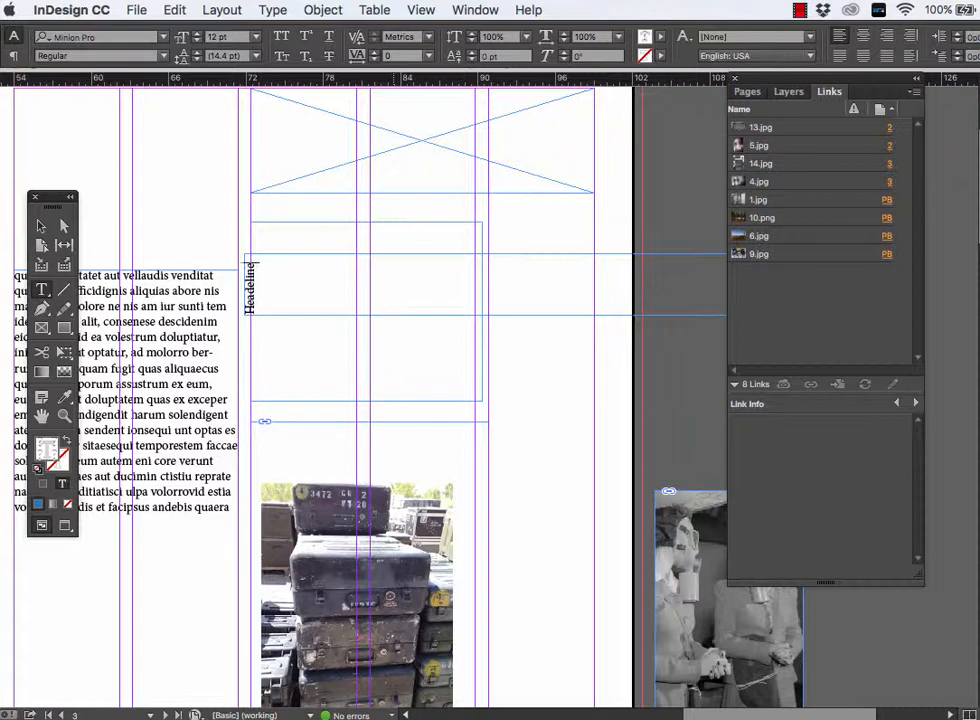
click(45, 293)
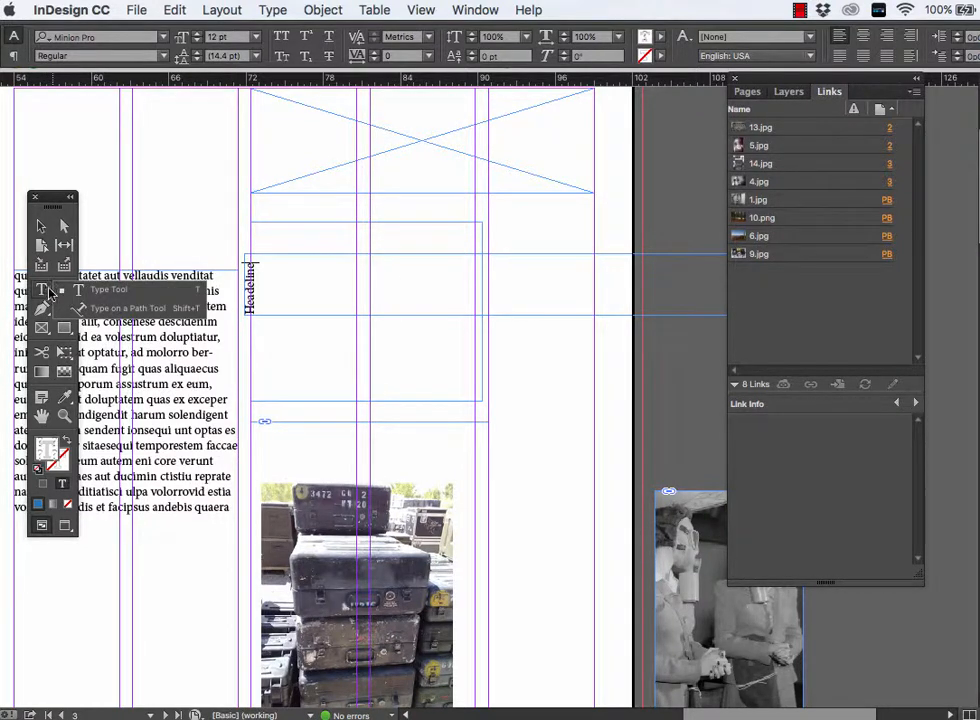
key(BackSpace)
key(BackSpace)
key(BackSpace)
key(BackSpace)
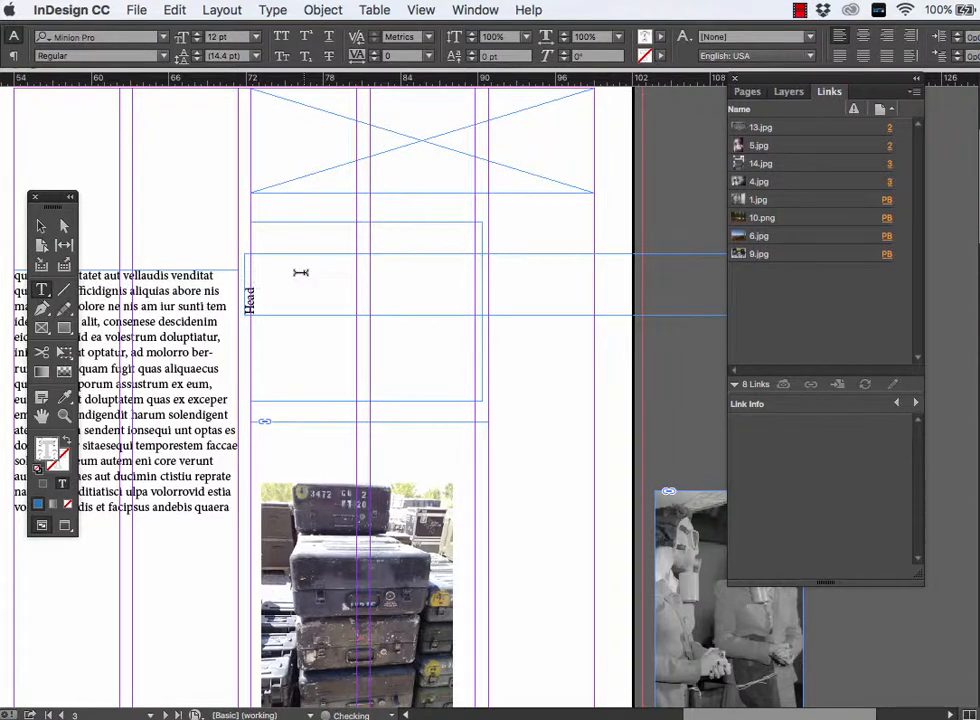
- Undo the text, move and rotation of the narrow text frame, and remove the frame from page 3
key(super+z)
key(super+z)
key(super+z)
key(super+z)
key(super+z)
key(super+z)
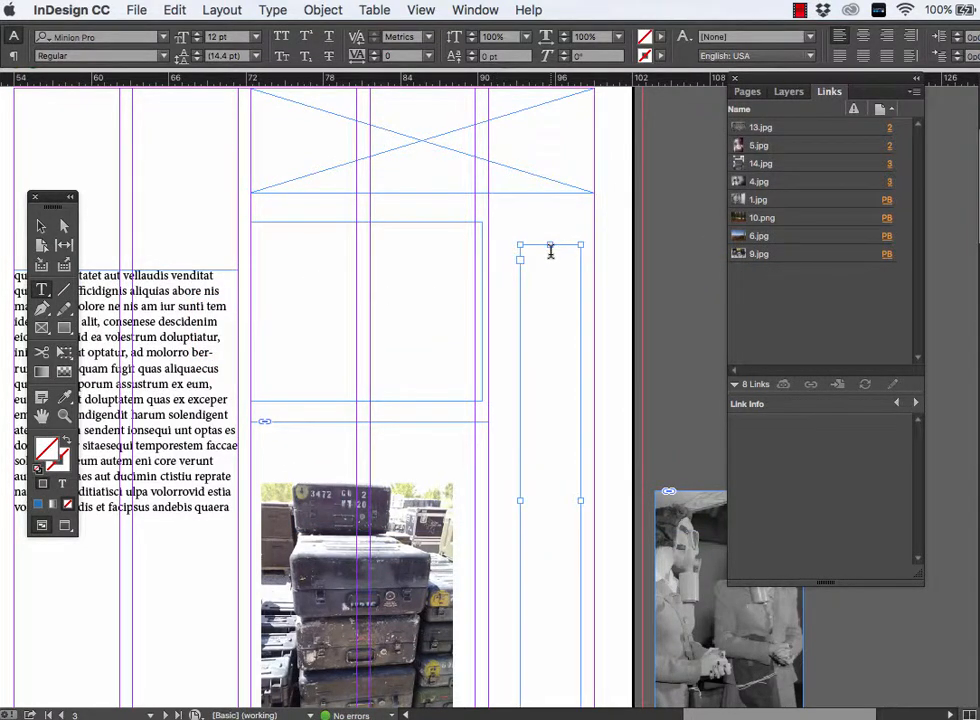
key(super+z)
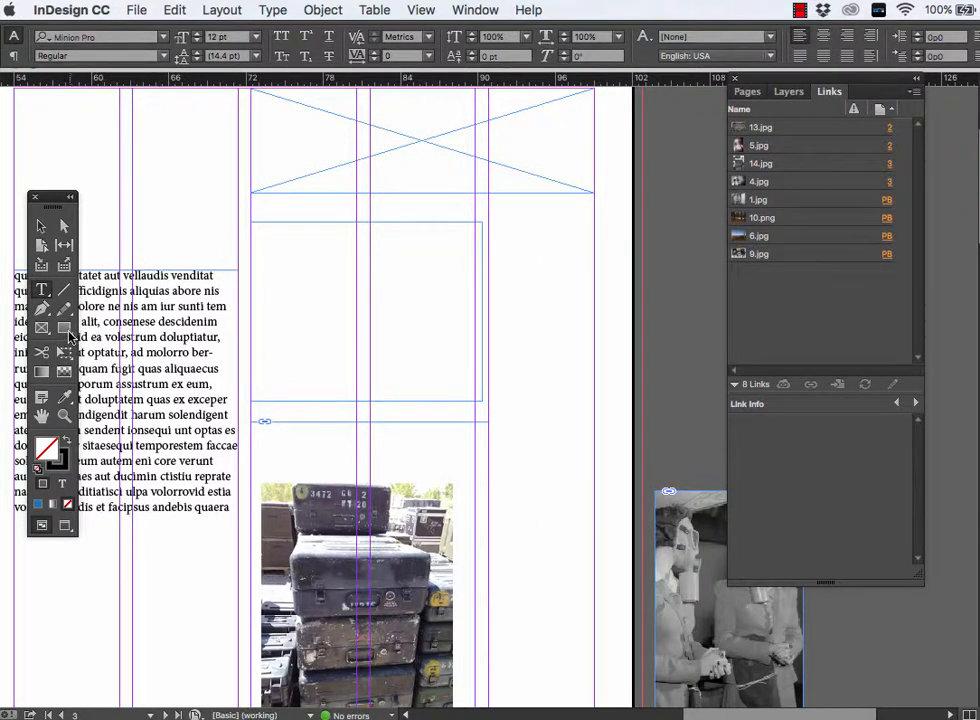
- Draw a rectangle about 29p10.8 wide and 6p0 high just below the wide empty graphic frame
click(64, 328)
mouse_move(253, 213)
mouse_down()
mouse_move(615, 243)
mouse_move(638, 272)
mouse_move(635, 286)
mouse_up()
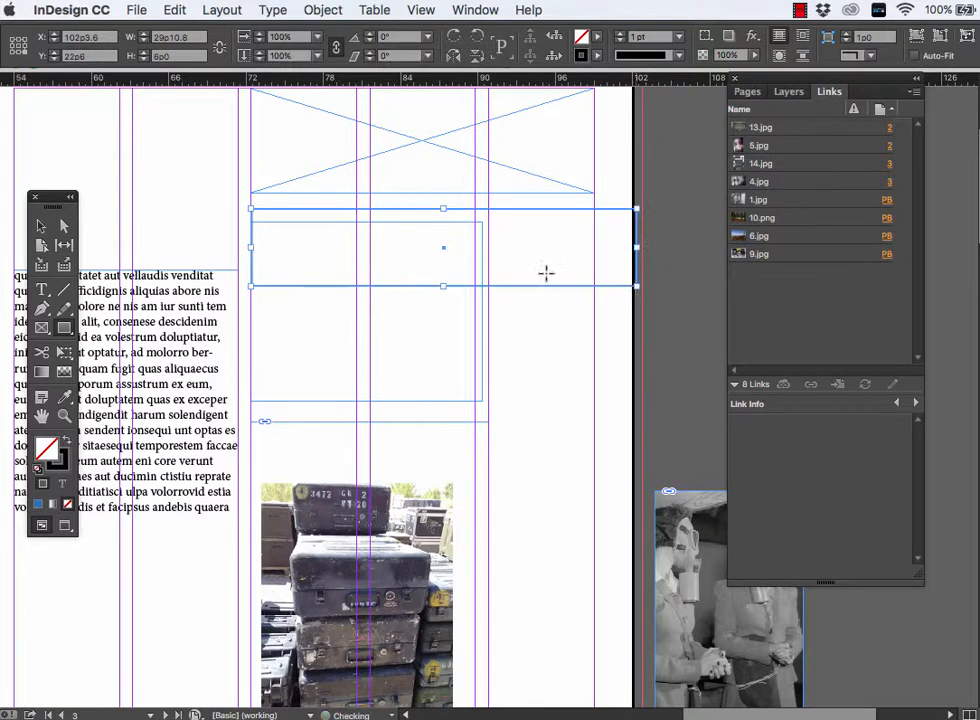
click(41, 290)
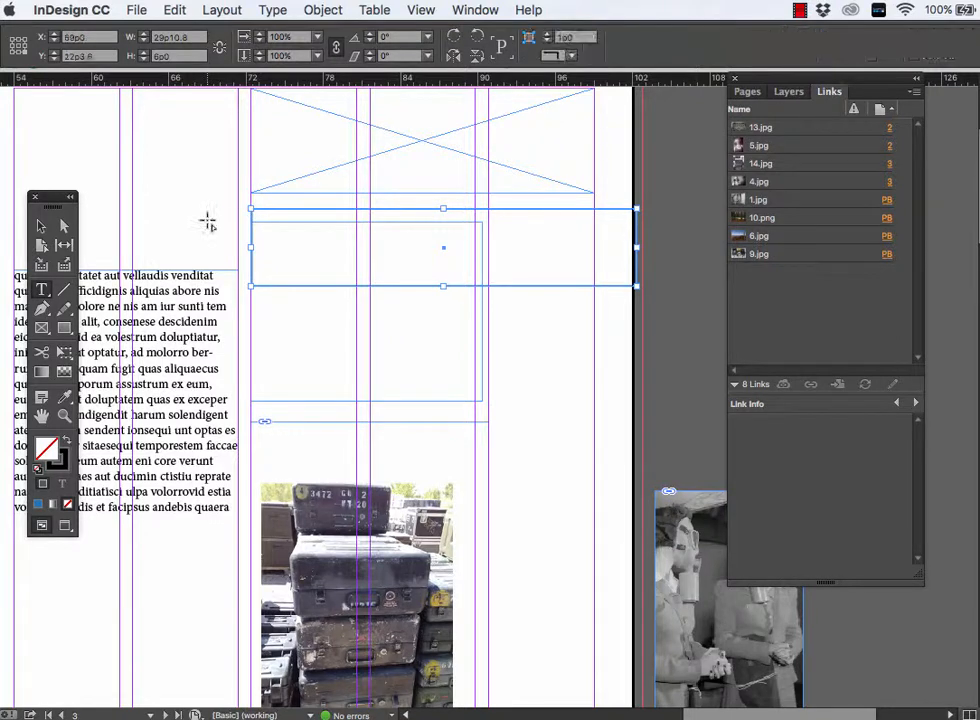
drag(207, 222, 294, 272)
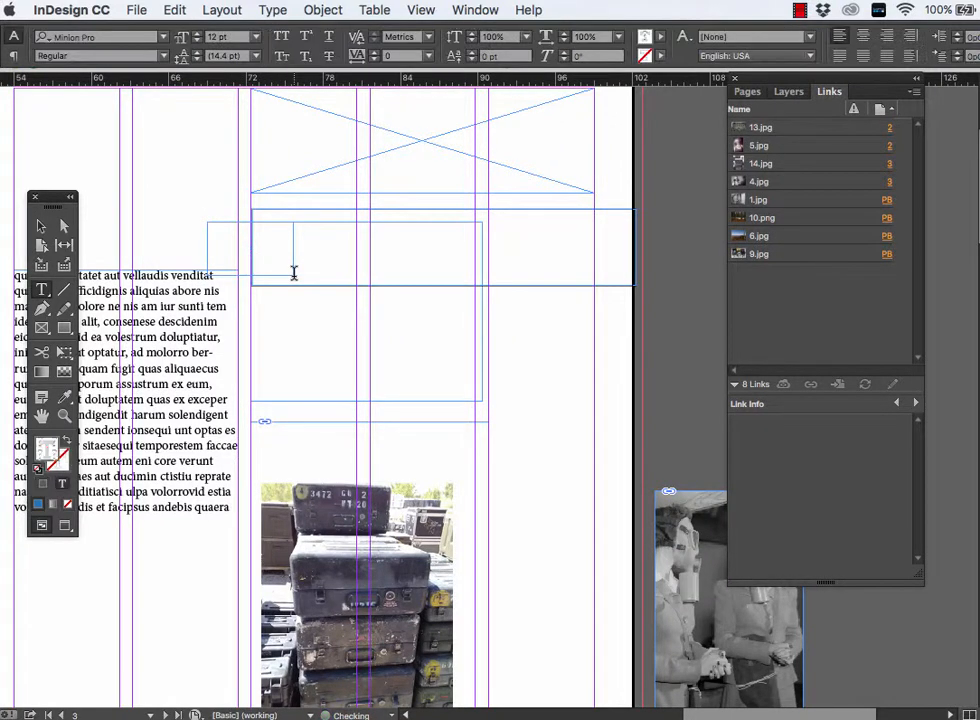
click(216, 225)
key(super+z)
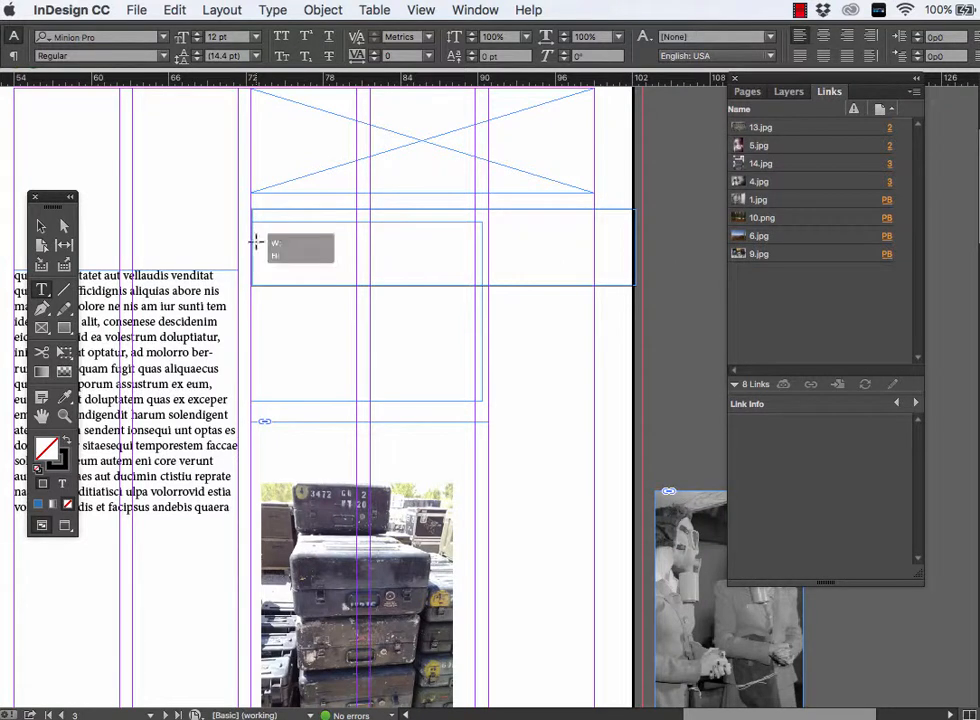
- Enter "Headline" in the wide rectangle below the empty graphic frame and enlarge the text to 68 pt
click(257, 240)
text(Headline)
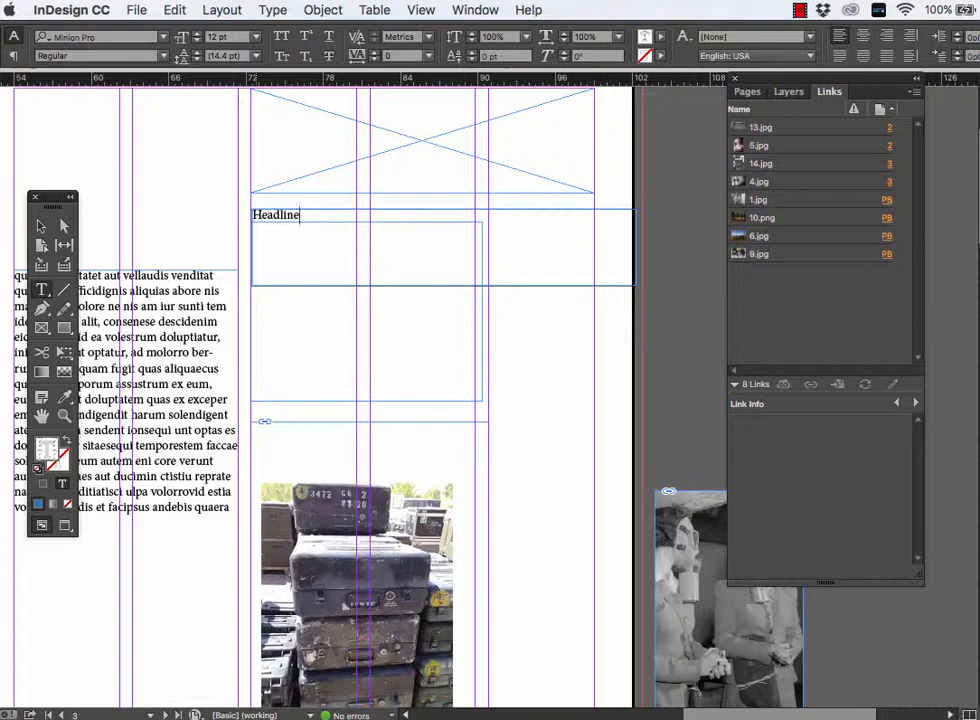
key(super+a)
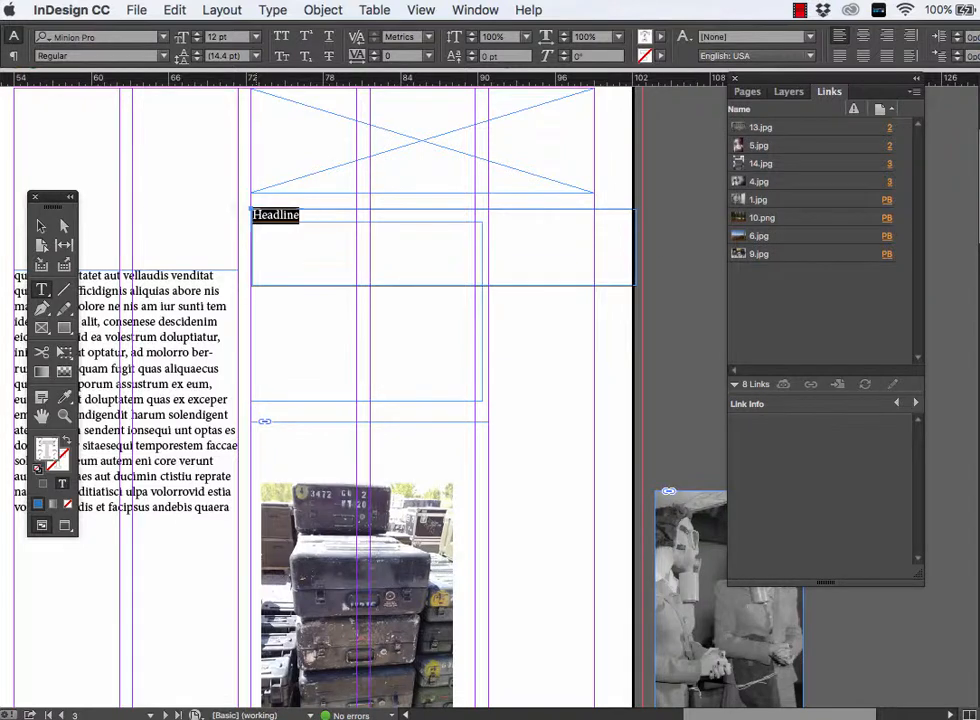
key(super+shift+period)
key(super+shift+period)
key(super+shift+period)
key(super+shift+period)
key(super+shift+period)
key(super+shift+period)
key(super+shift+period)
key(super+shift+period)
key(super+shift+period)
key(super+shift+period)
key(super+shift+period)
key(super+shift+period)
key(super+shift+period)
key(super+shift+period)
key(super+shift+period)
key(super+shift+period)
key(super+shift+period)
key(super+shift+period)
key(super+shift+period)
key(super+shift+period)
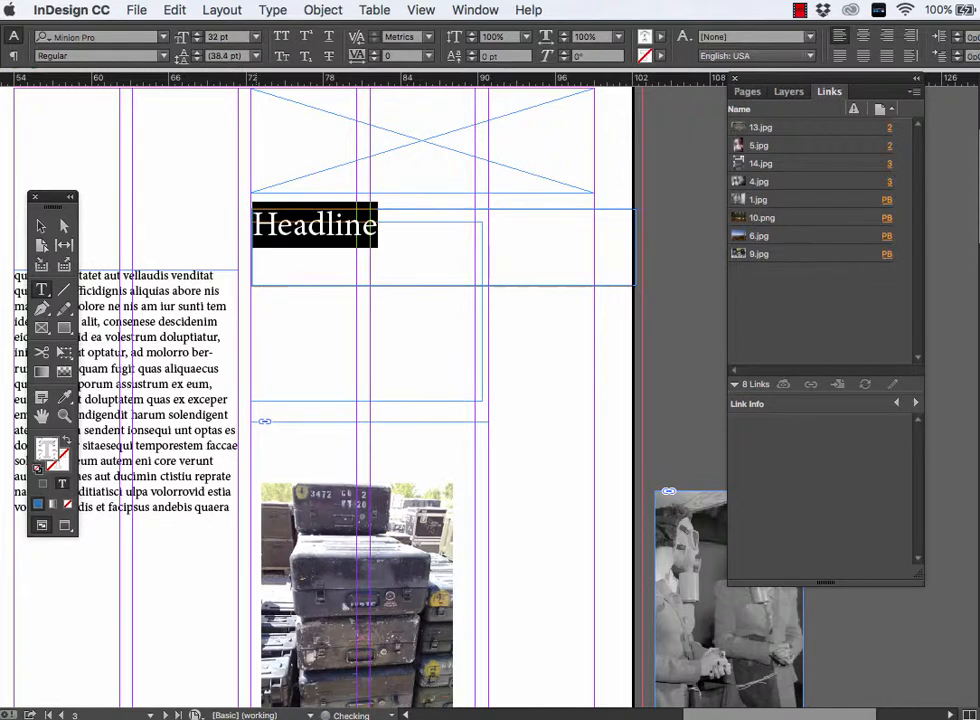
key(super+shift+period)
key(super+shift+period)
key(super+shift+period)
key(super+shift+period)
key(super+shift+period)
key(super+shift+period)
key(super+shift+period)
key(super+shift+period)
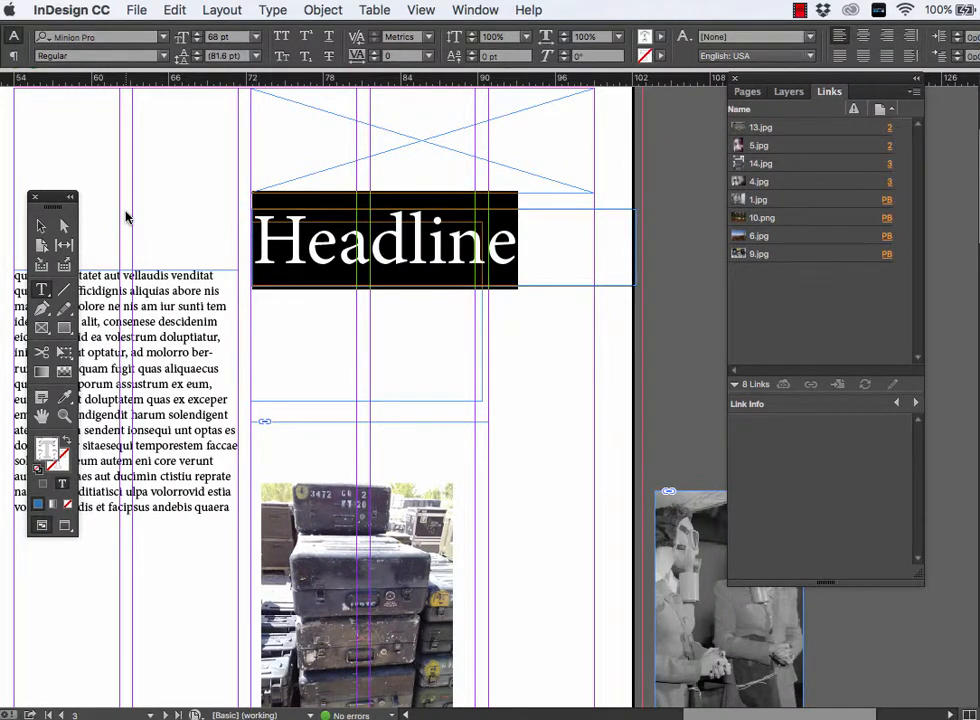
- Rotate the Headline frame to -90° and move it into the outer column beside the cases photo on page 3
key(super+minus)
click(40, 226)
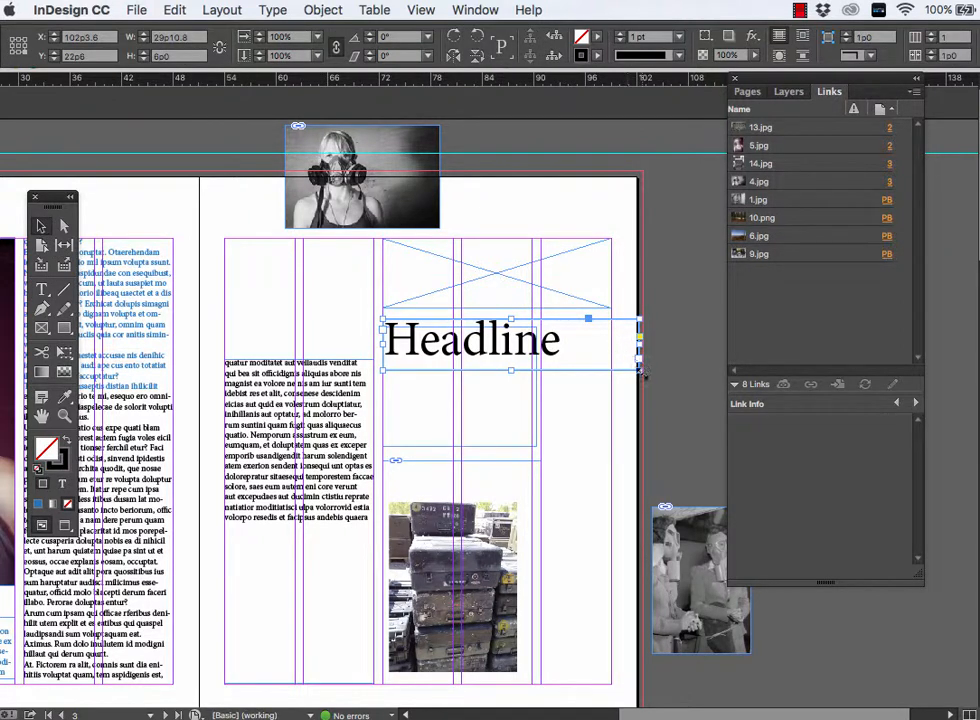
drag(644, 376, 566, 583)
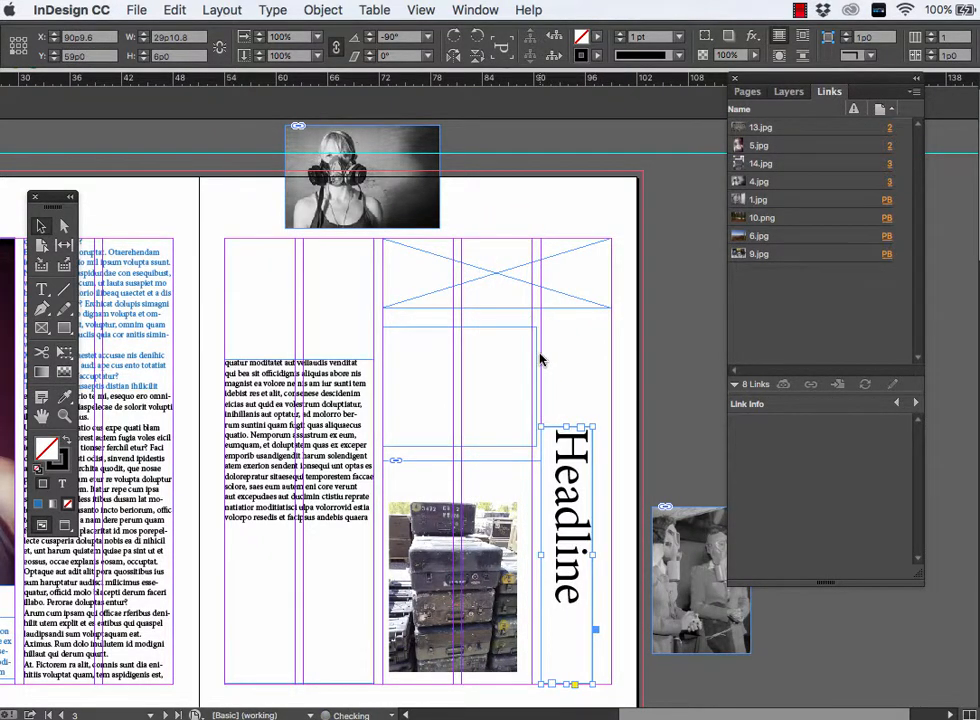
- Draw a text frame in the narrow outer column below the mask photo on page 2, fill it with random filler text, and select all the text
scroll(540, 360, left, 3)
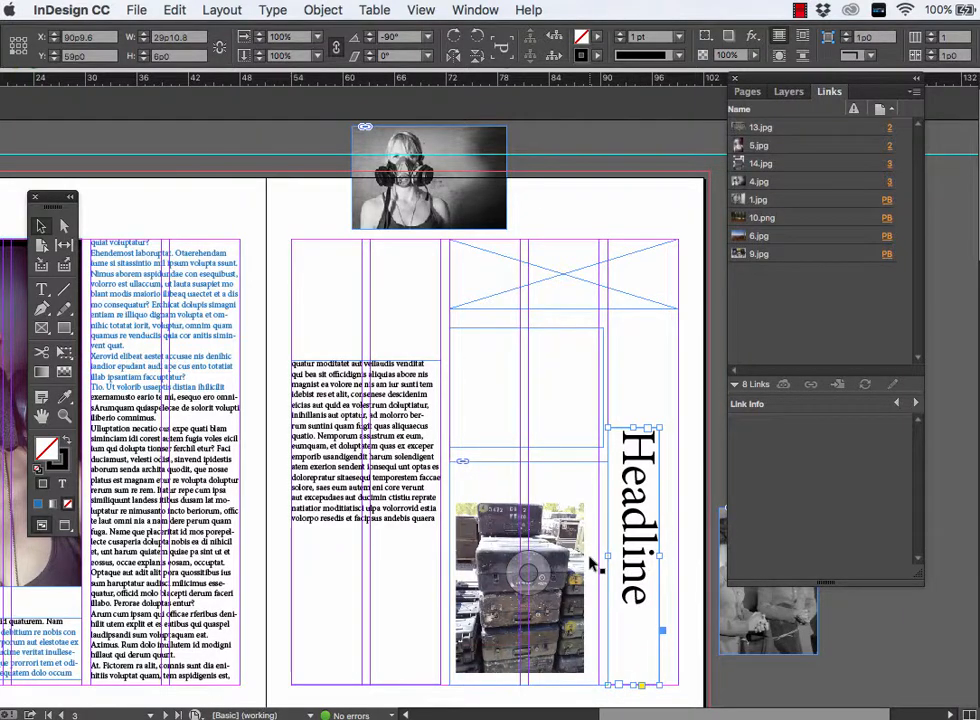
scroll(592, 565, left, 5)
scroll(592, 565, down, 2)
scroll(592, 565, left, 2)
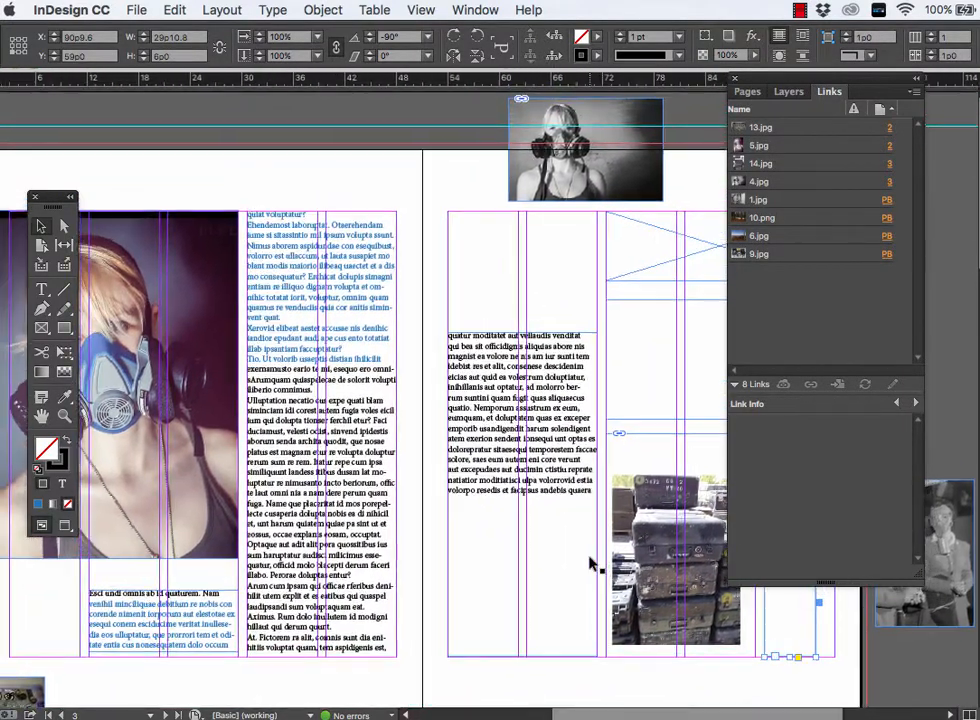
scroll(592, 565, up, 1)
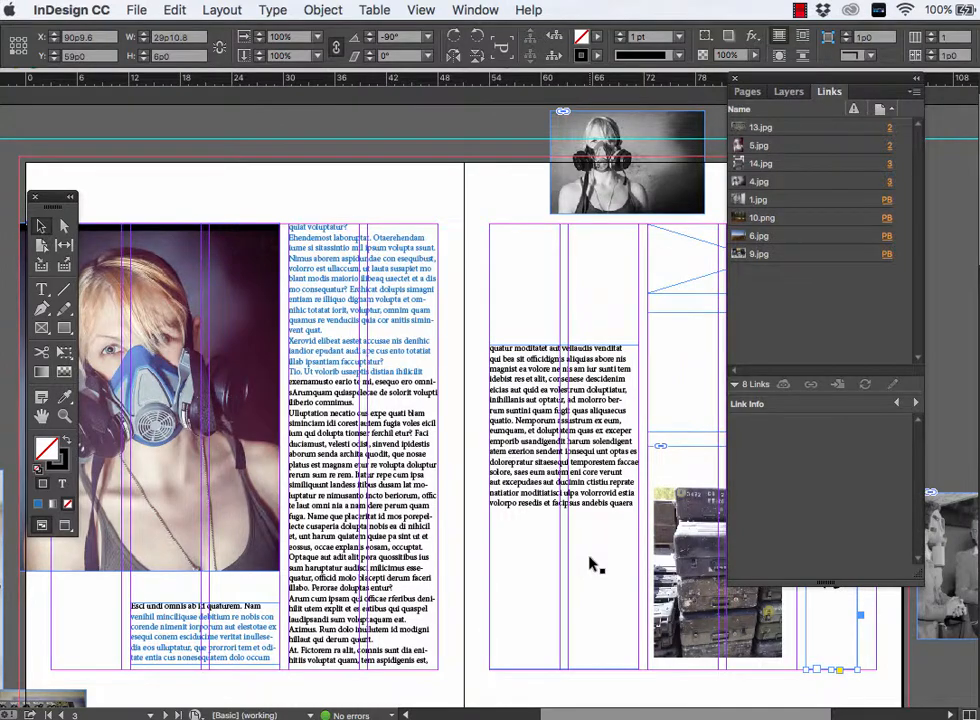
scroll(592, 565, left, 3)
scroll(592, 565, down, 1)
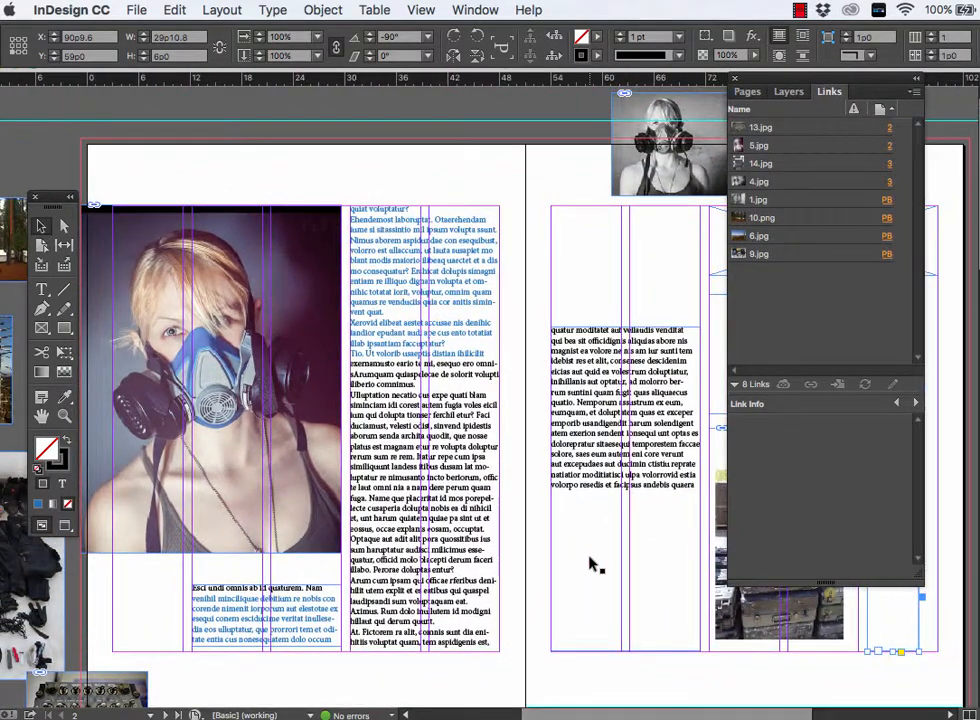
scroll(592, 565, left, 1)
scroll(592, 565, down, 2)
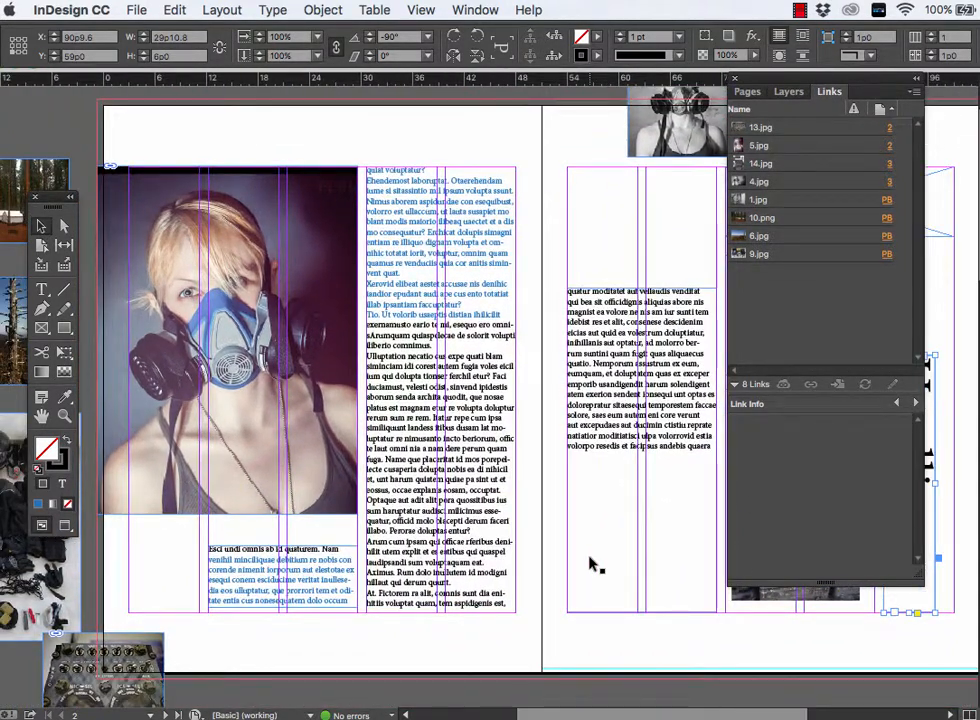
click(45, 289)
click(44, 290)
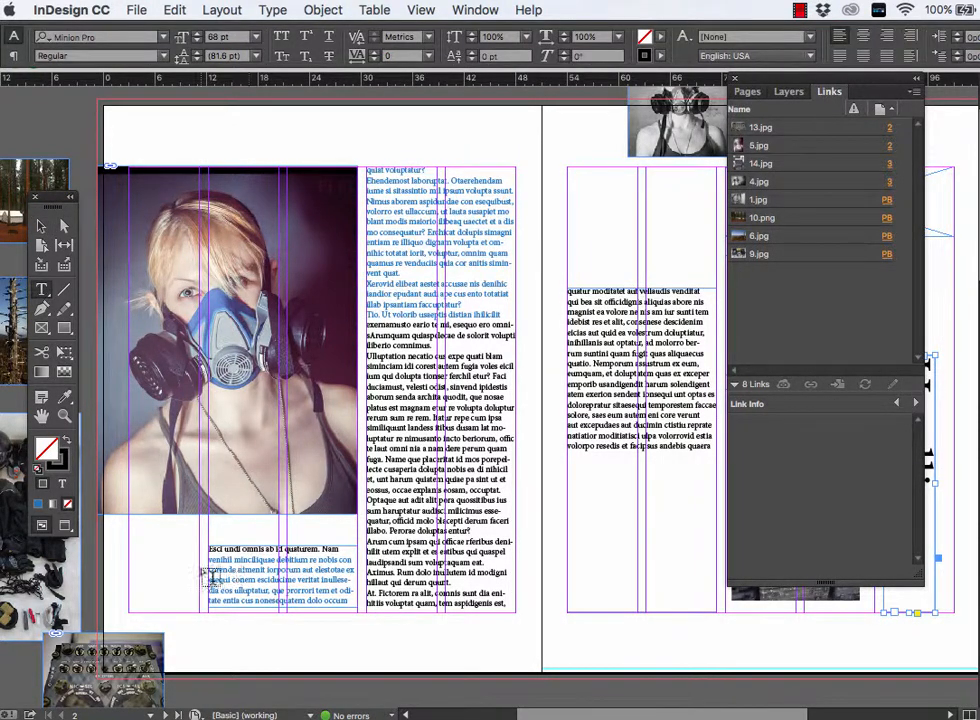
drag(137, 521, 200, 607)
text(laksd)
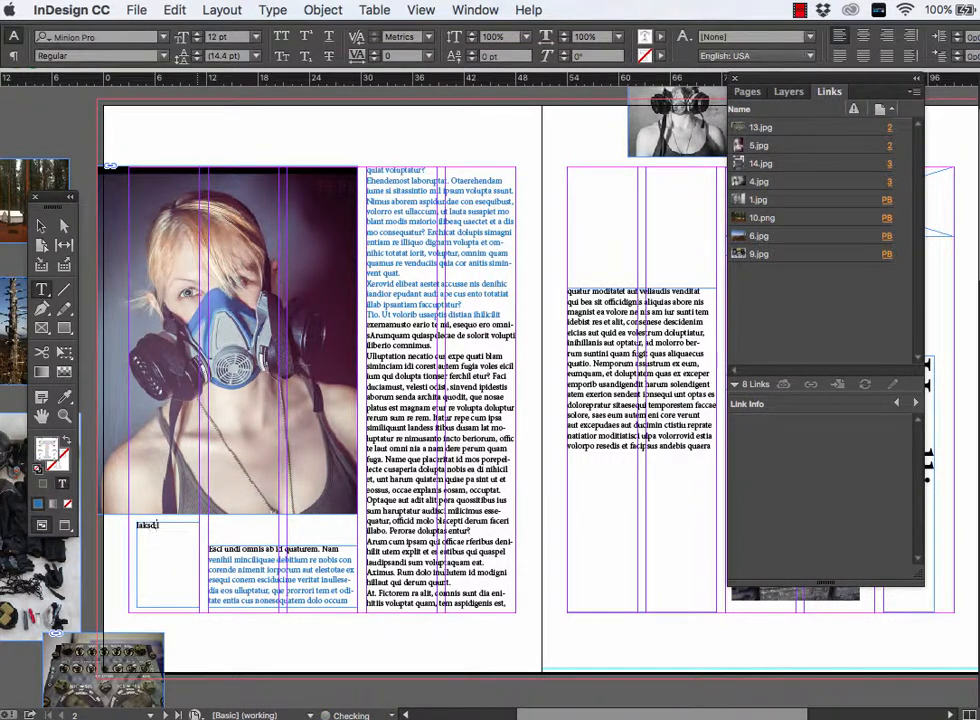
text(lkasj ;alksjf ;alskj ;alskj a;lkja s;lka sj;laksjf;aslk)
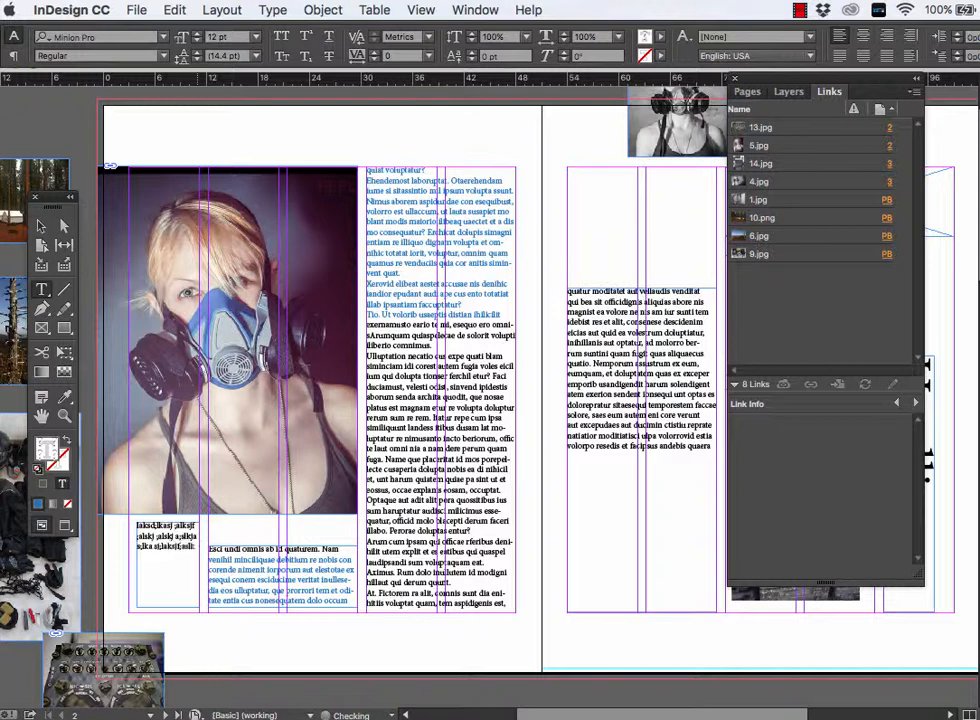
text(as;laksjfa;slkasd;lk)
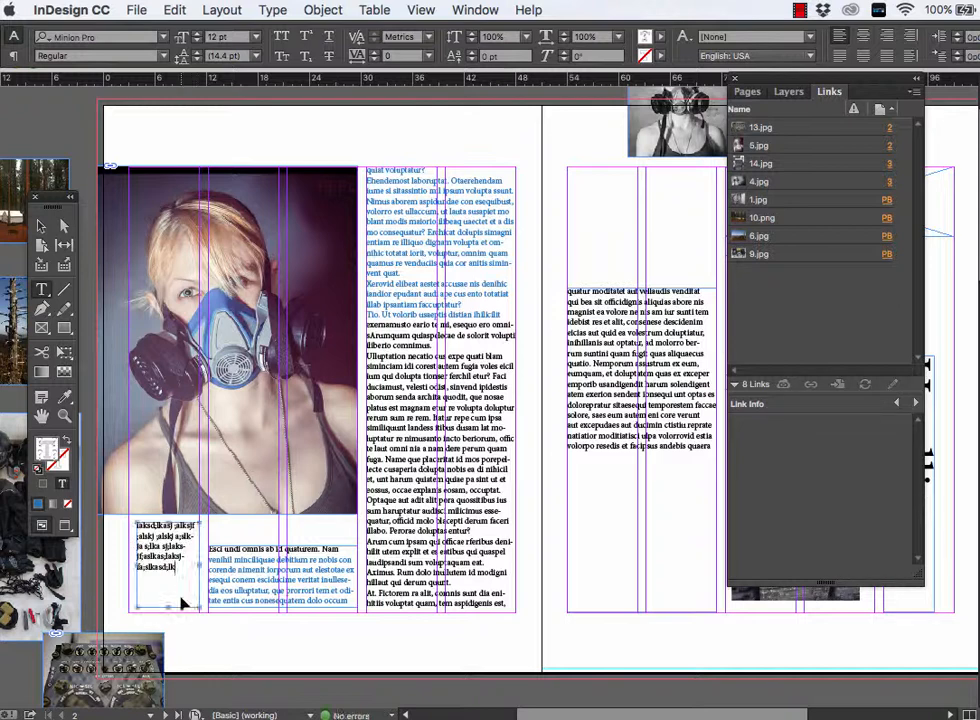
key(super+a)
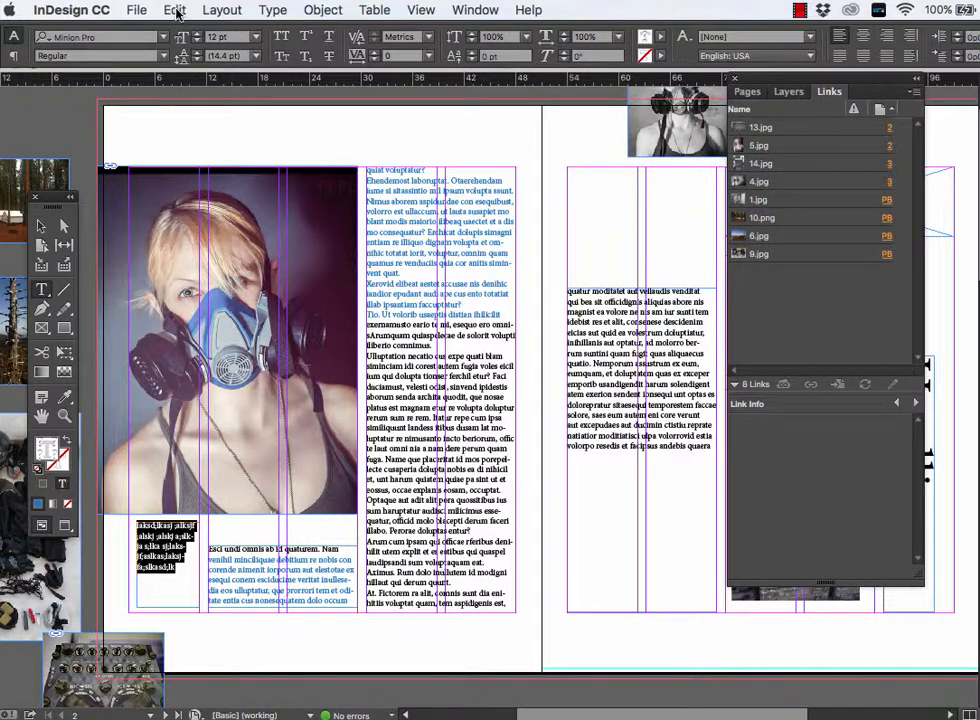
click(271, 11)
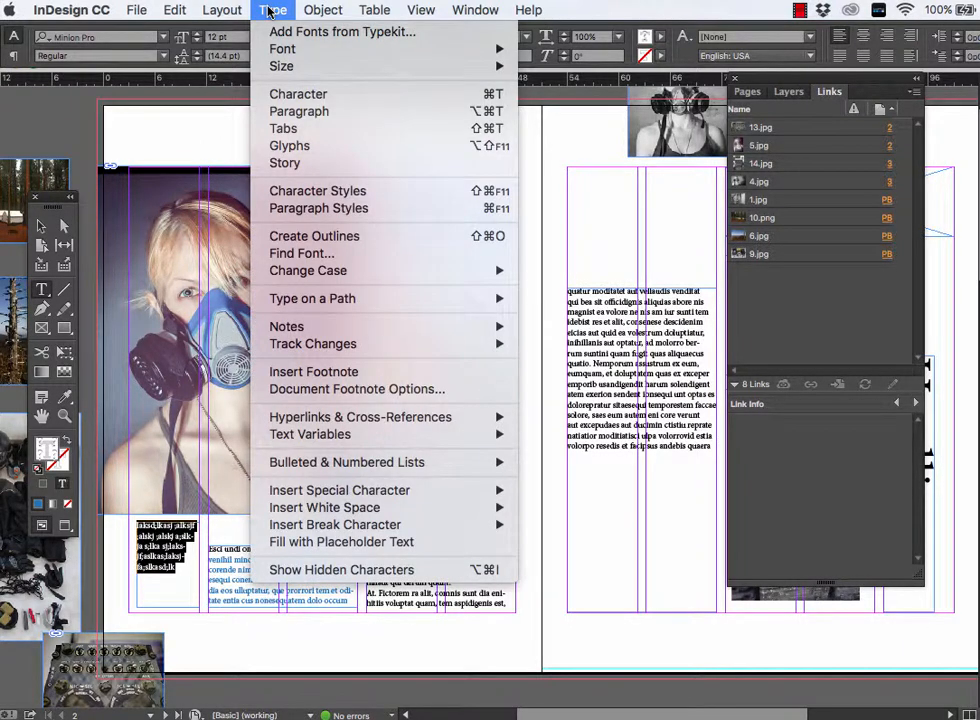
mouse_move(230, 13)
mouse_move(175, 10)
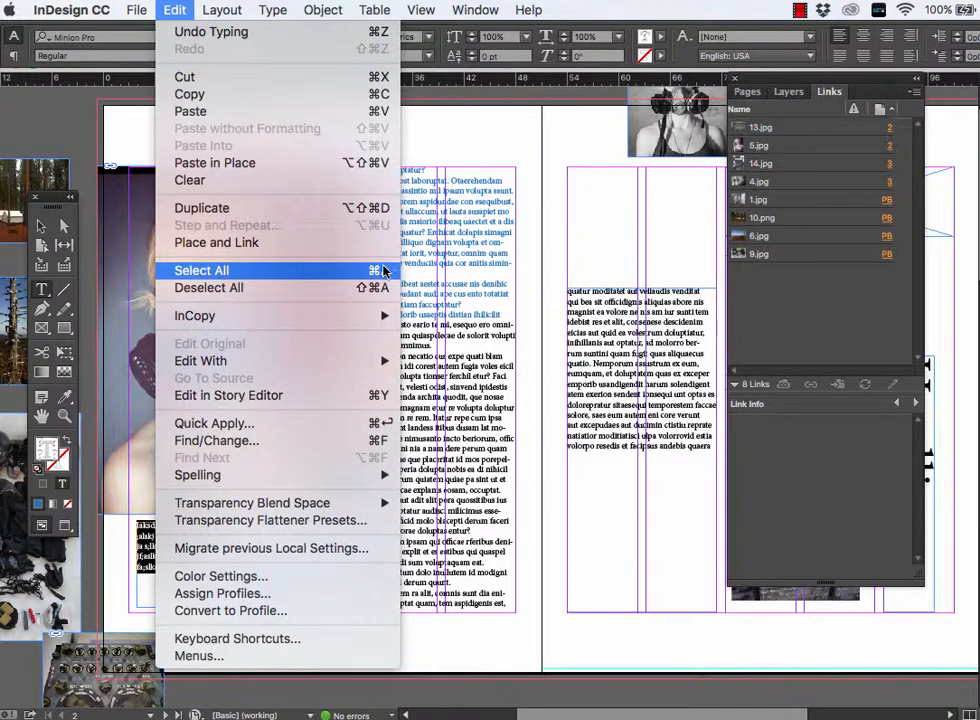
click(467, 272)
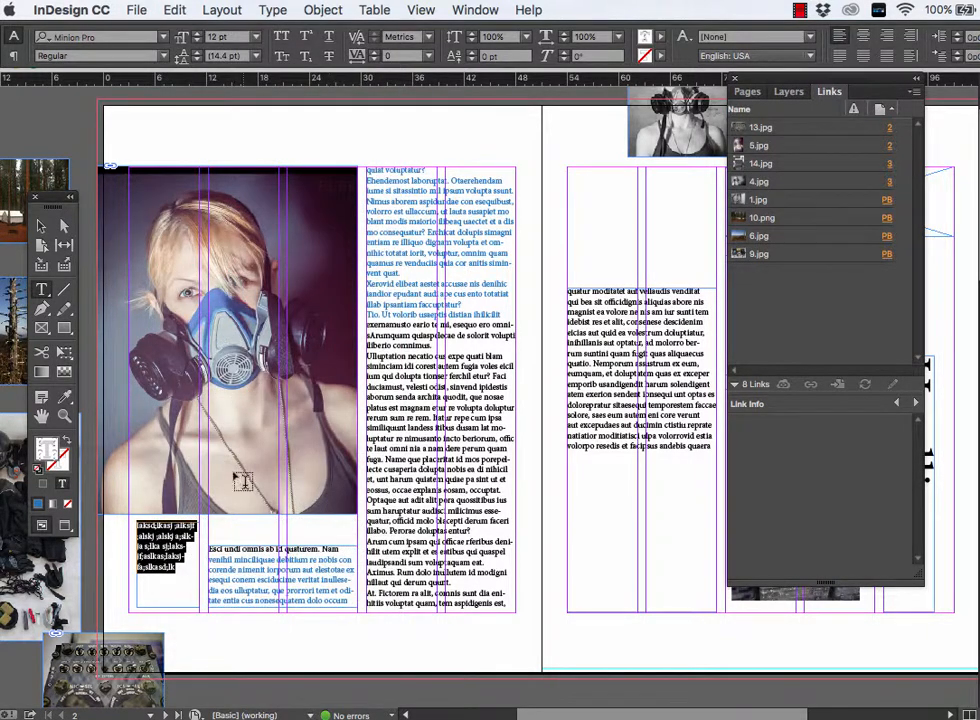
- Try all caps, small caps, superscript, subscript and underline on the filler text and clear the formatting again
key(super+equal)
key(super+equal)
key(super+equal)
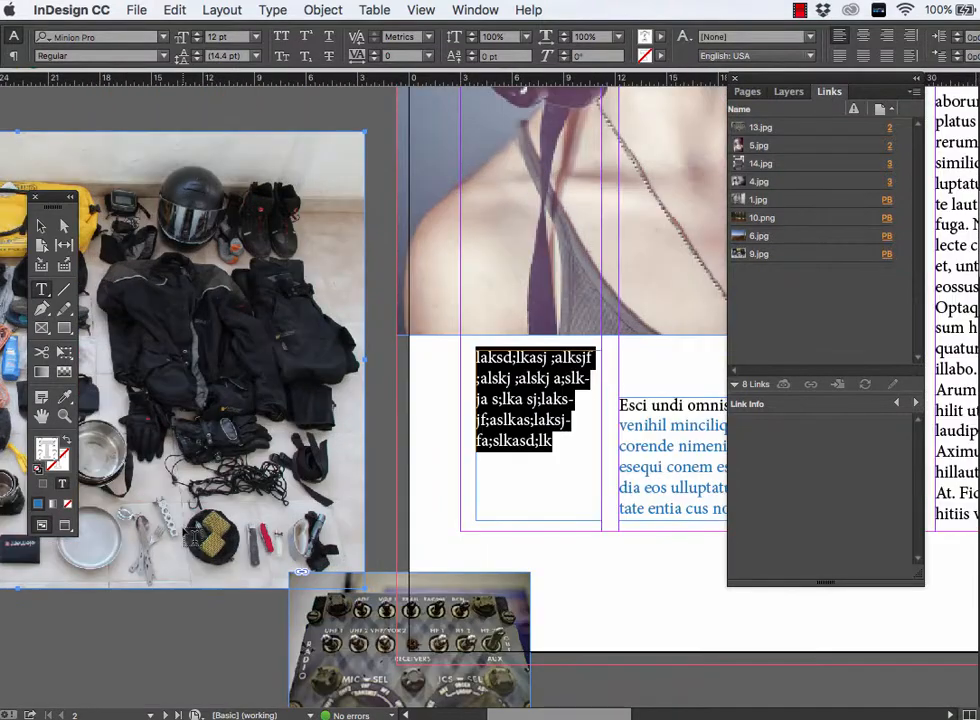
scroll(194, 538, right, 5)
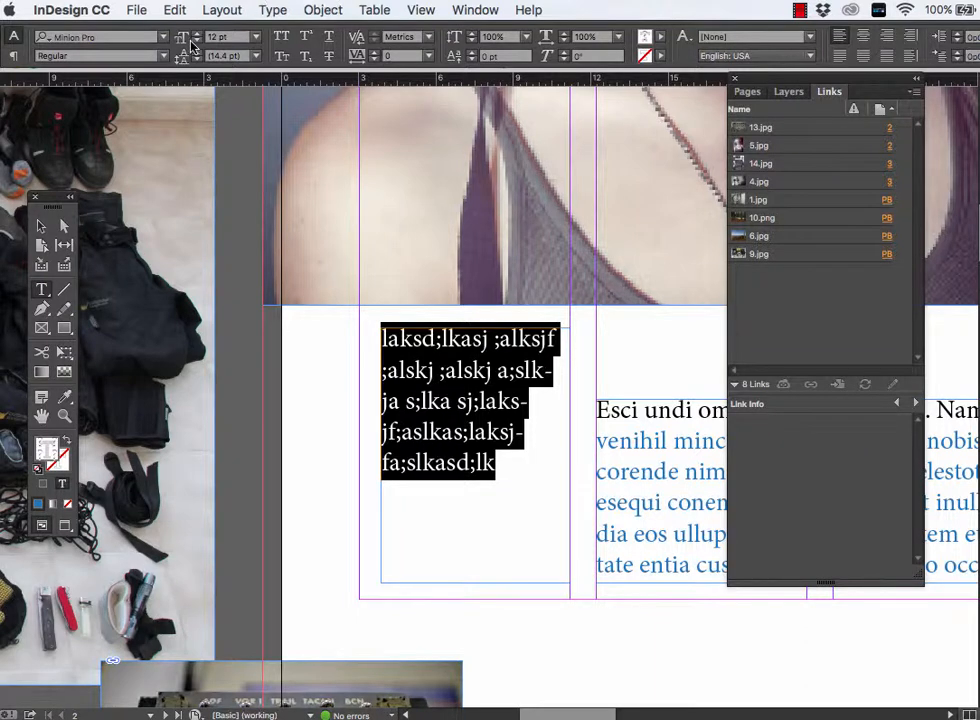
click(283, 37)
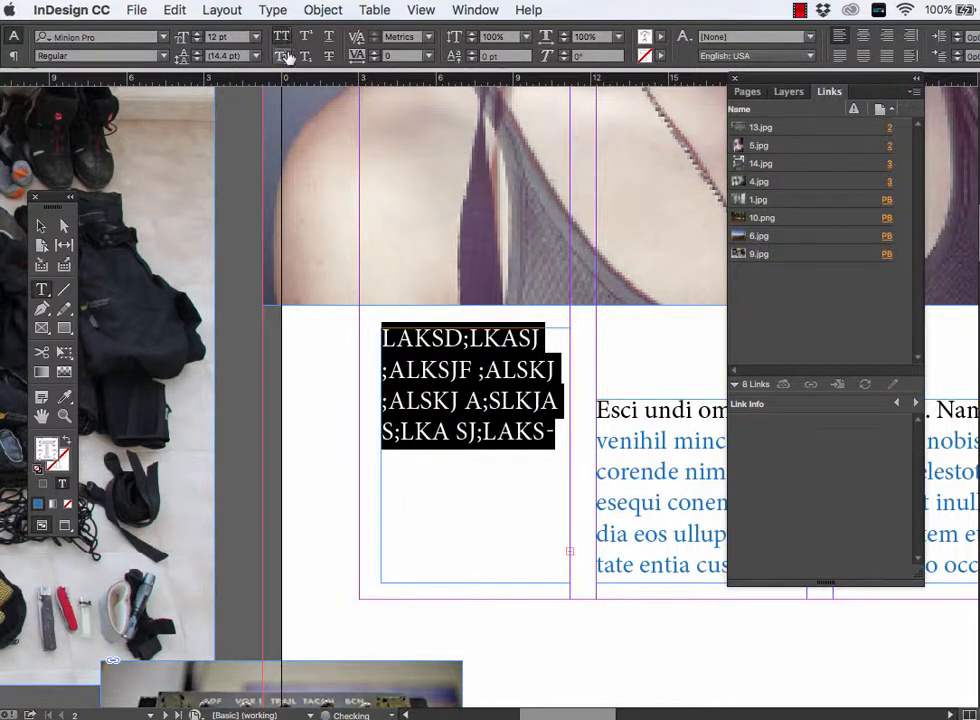
click(284, 57)
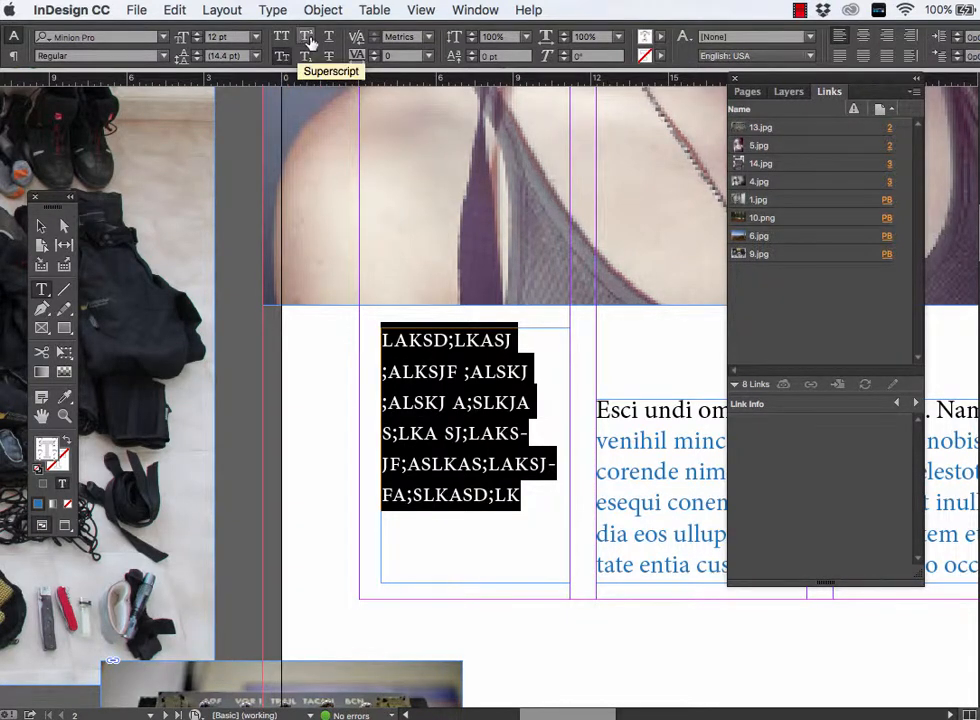
click(308, 39)
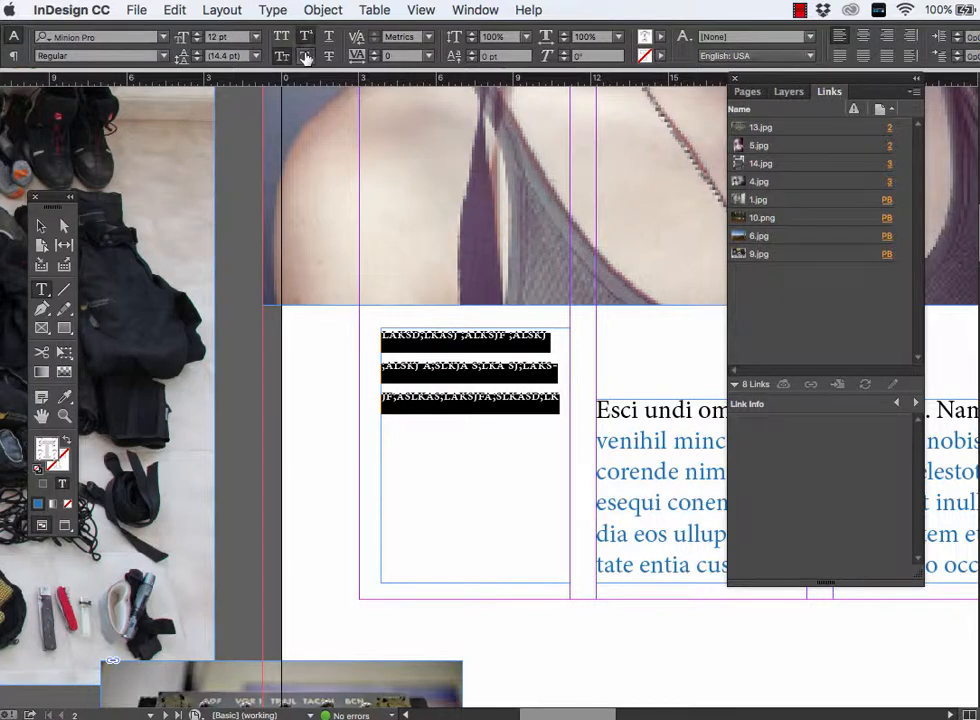
click(306, 56)
click(328, 38)
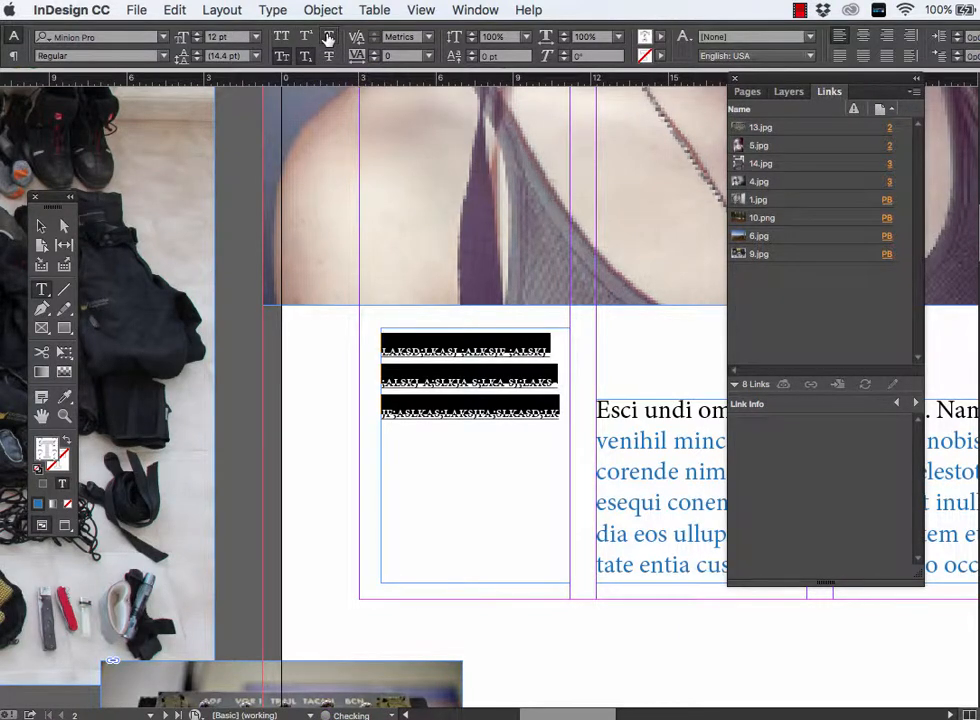
click(307, 57)
click(286, 58)
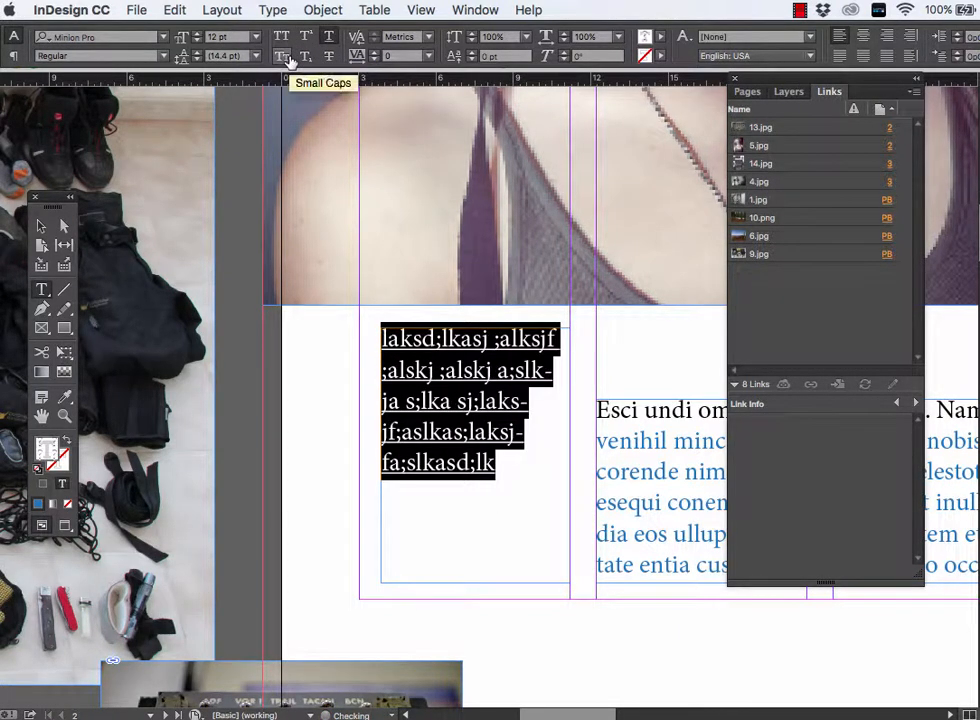
click(328, 38)
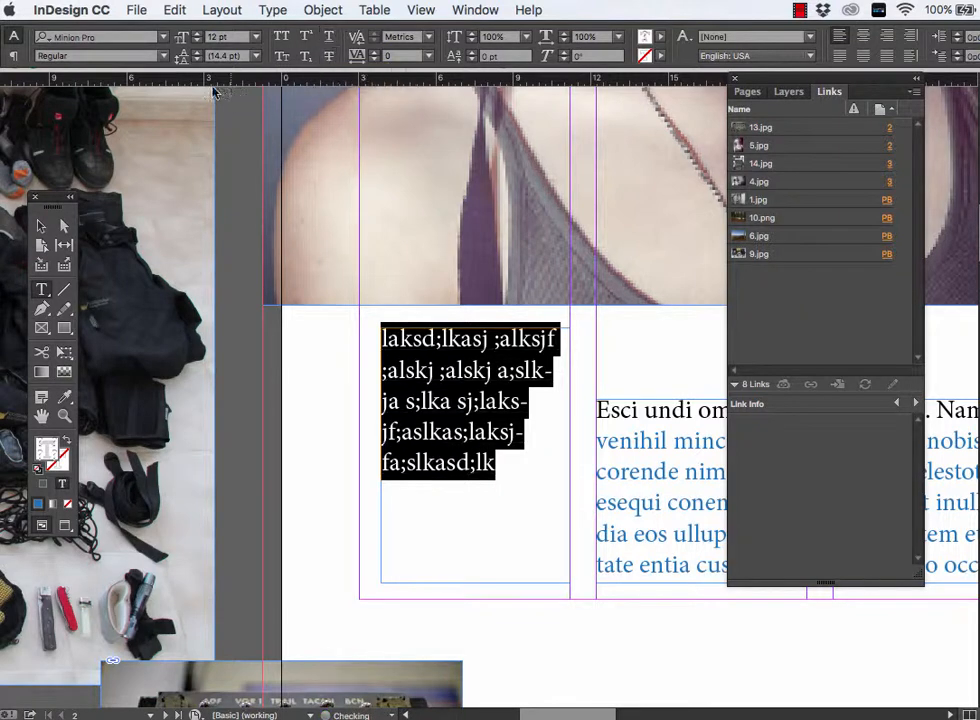
- Try a slightly larger font size on the filler text and set it back to 12 pt
click(197, 35)
click(197, 35)
click(197, 40)
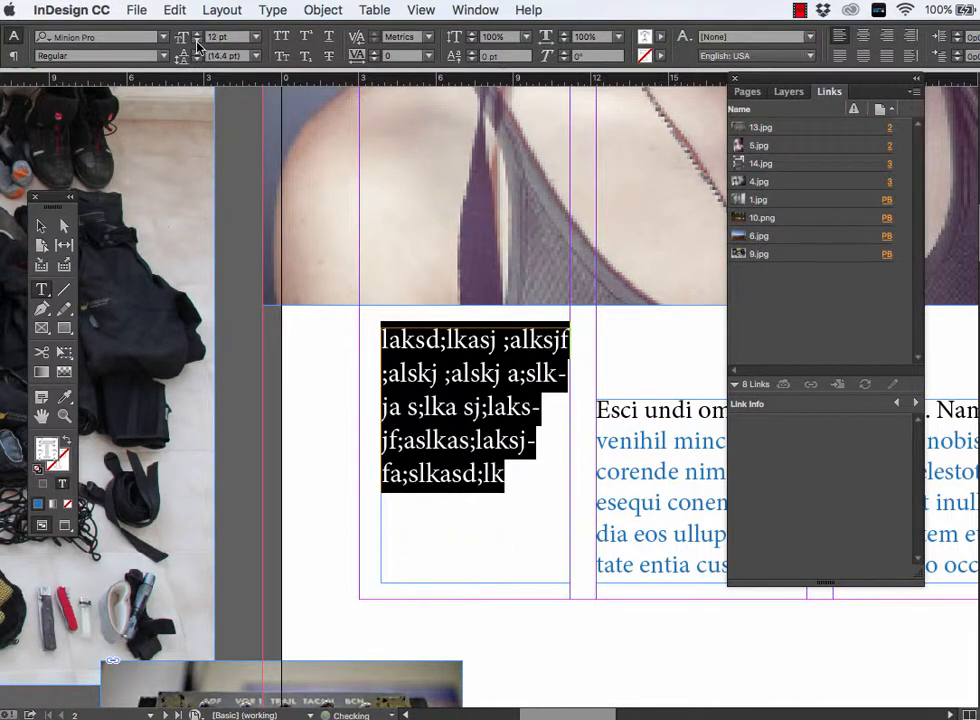
click(197, 40)
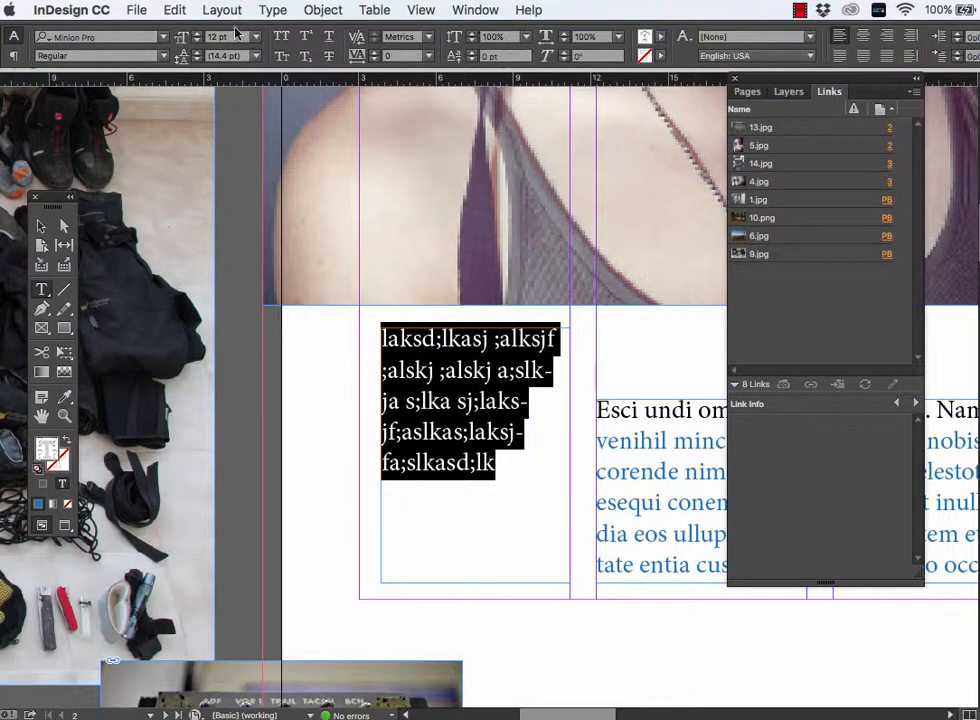
- Right-align the filler text in the narrow frame below the mask photo
click(13, 57)
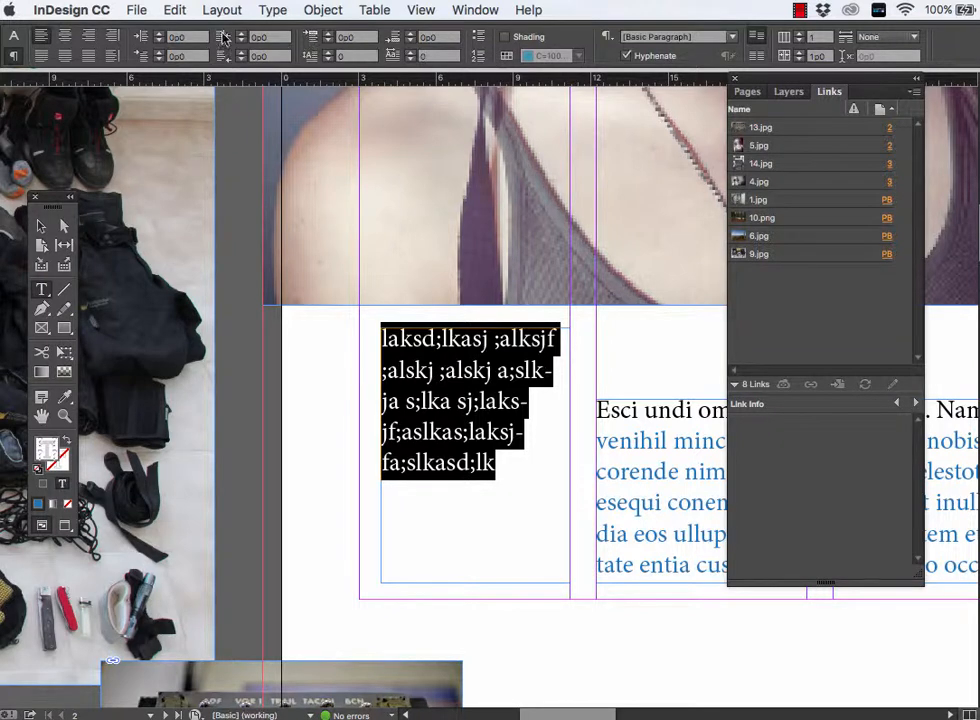
click(13, 35)
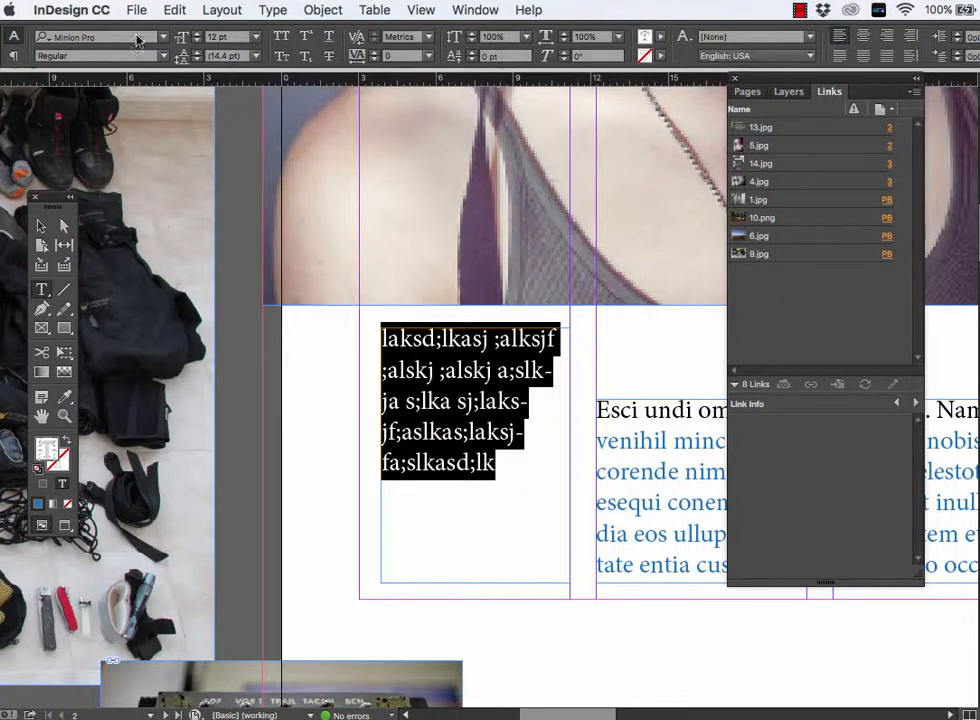
click(13, 57)
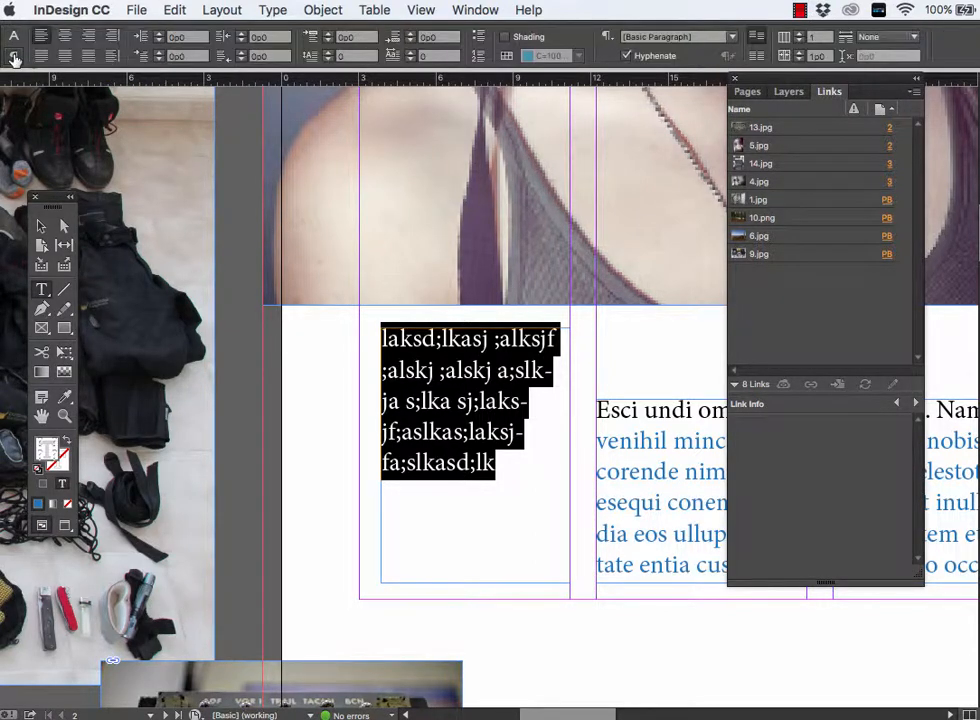
click(91, 37)
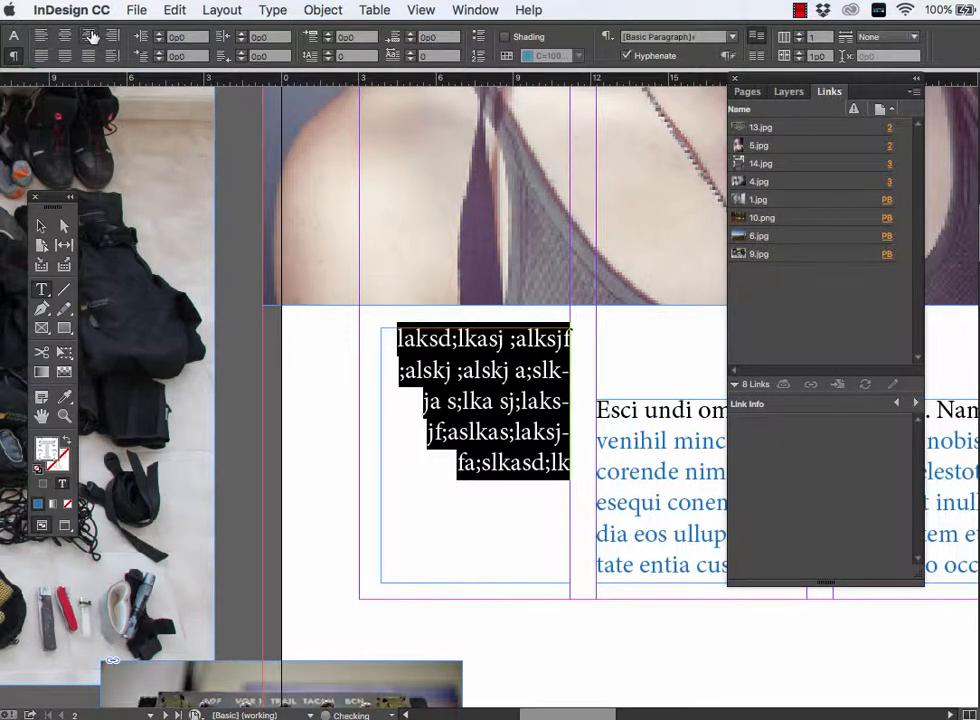
- Try justified, left and centred alignment on the filler text below the mask photo, and set it back to right-aligned
click(14, 38)
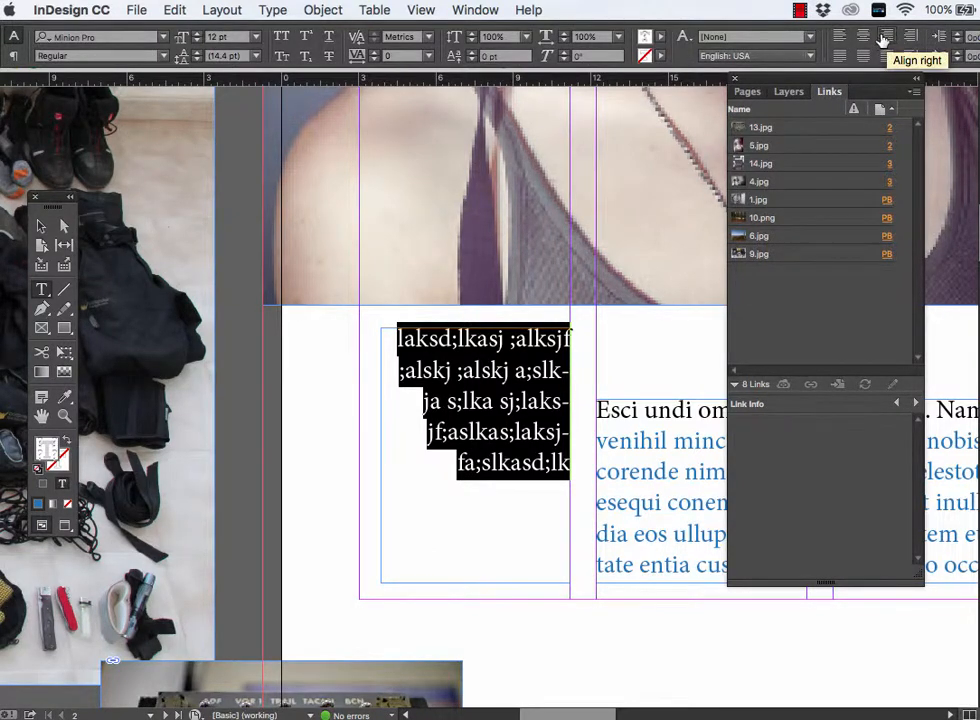
click(861, 57)
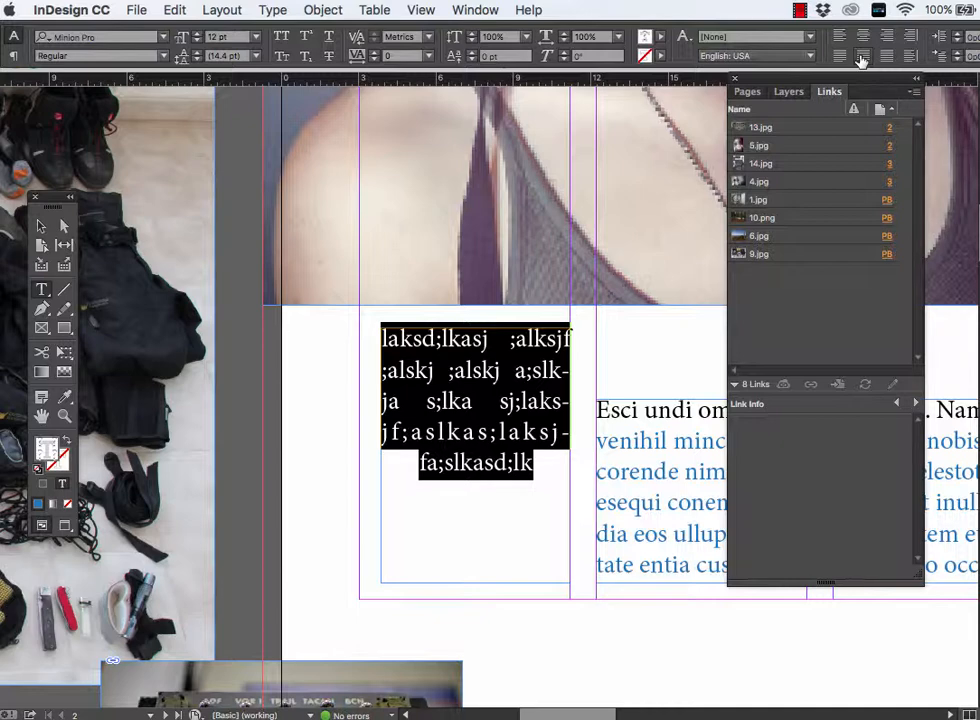
click(841, 57)
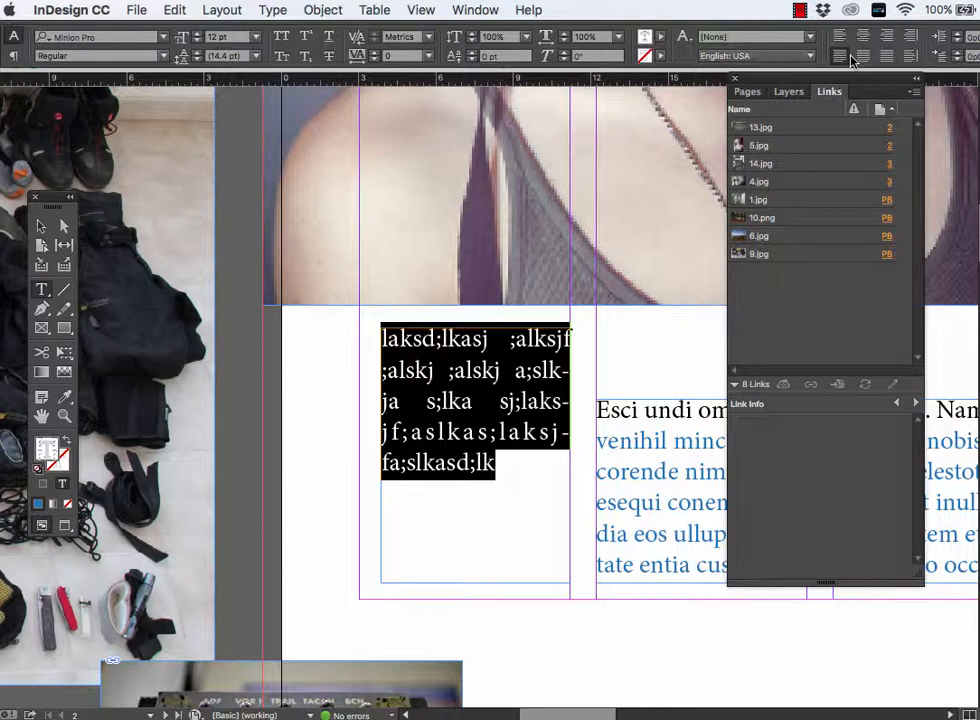
click(840, 36)
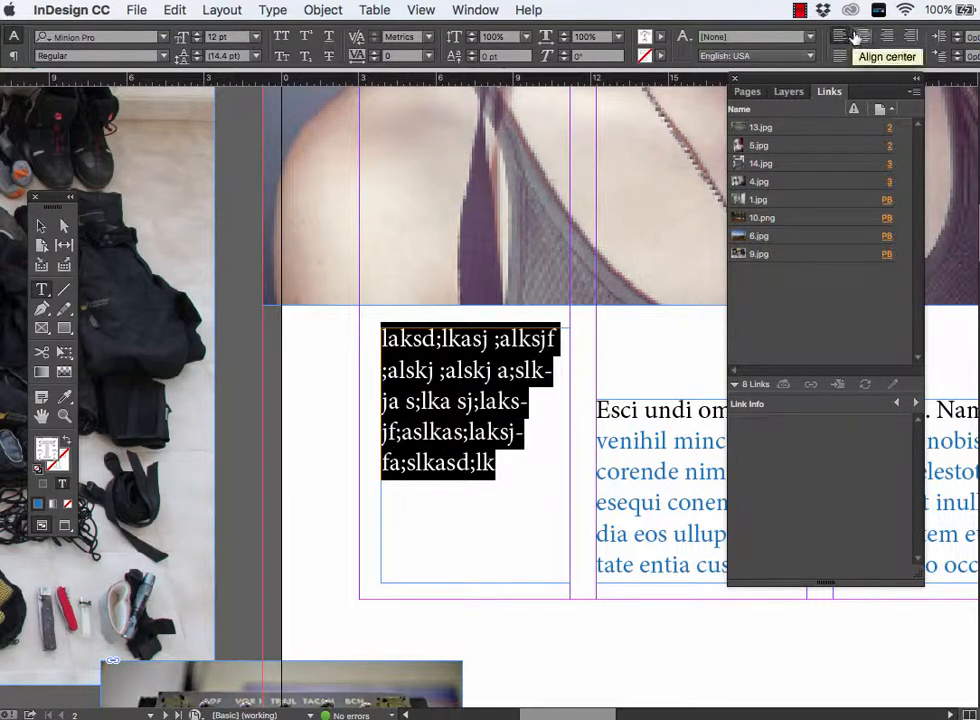
click(862, 36)
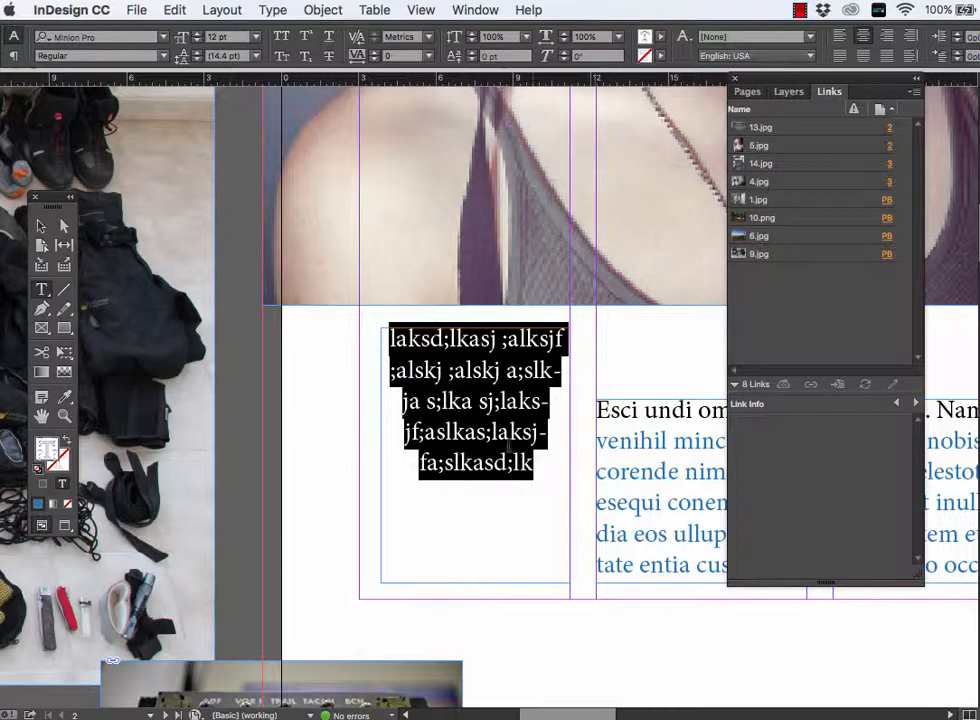
key(super+shift+r)
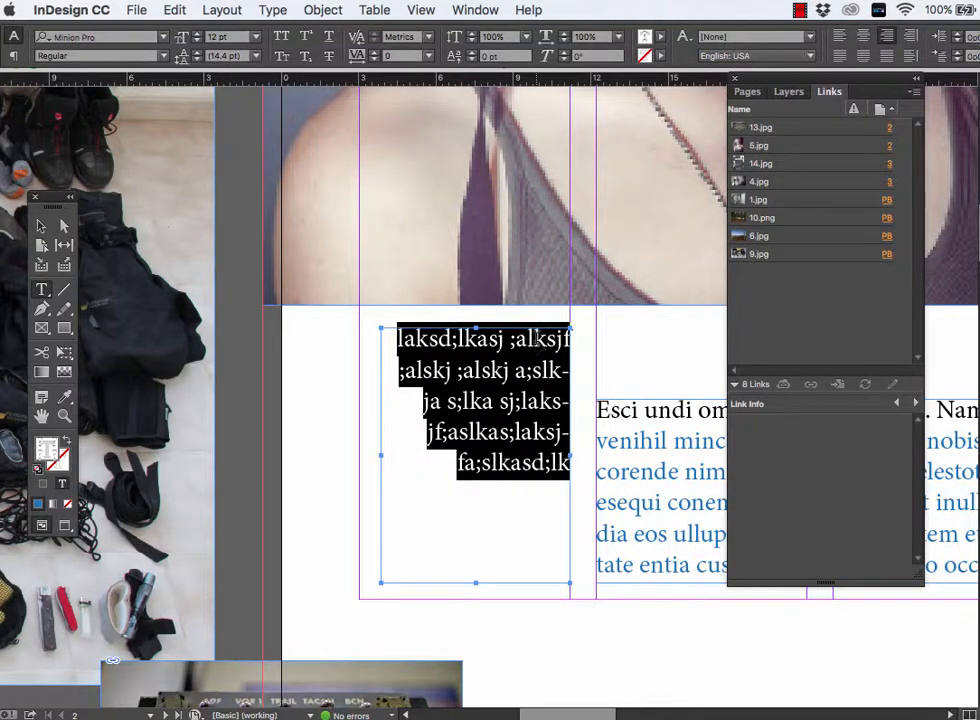
- Move the wider text frame below the mask photo up so its top lines up with the filler text frame, and deselect it
key(super+minus)
key(super+minus)
key(super+minus)
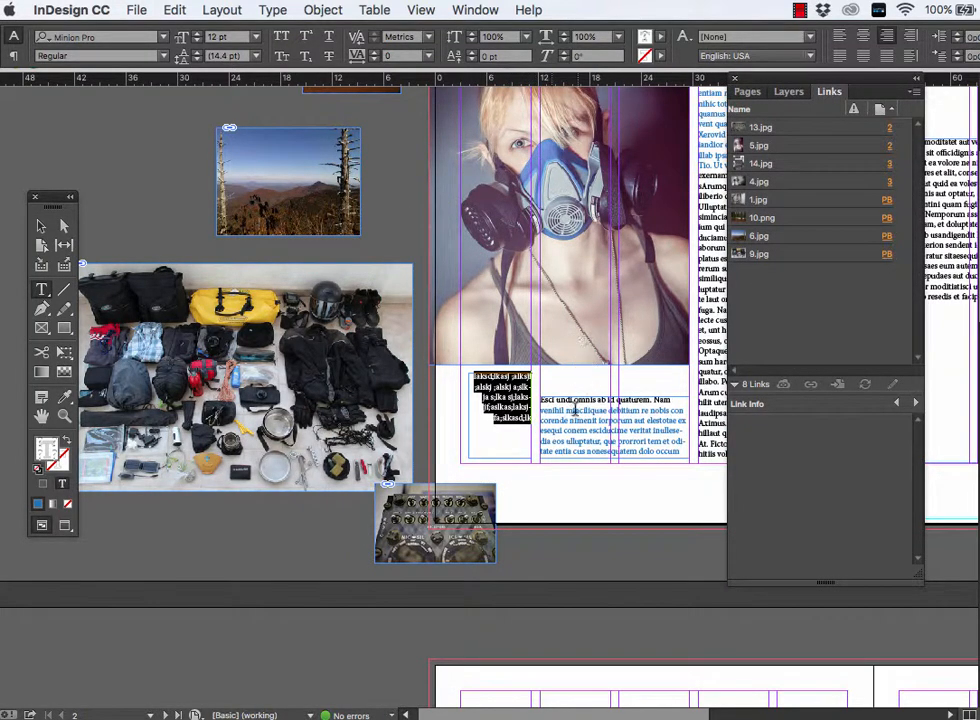
drag(580, 422, 582, 407)
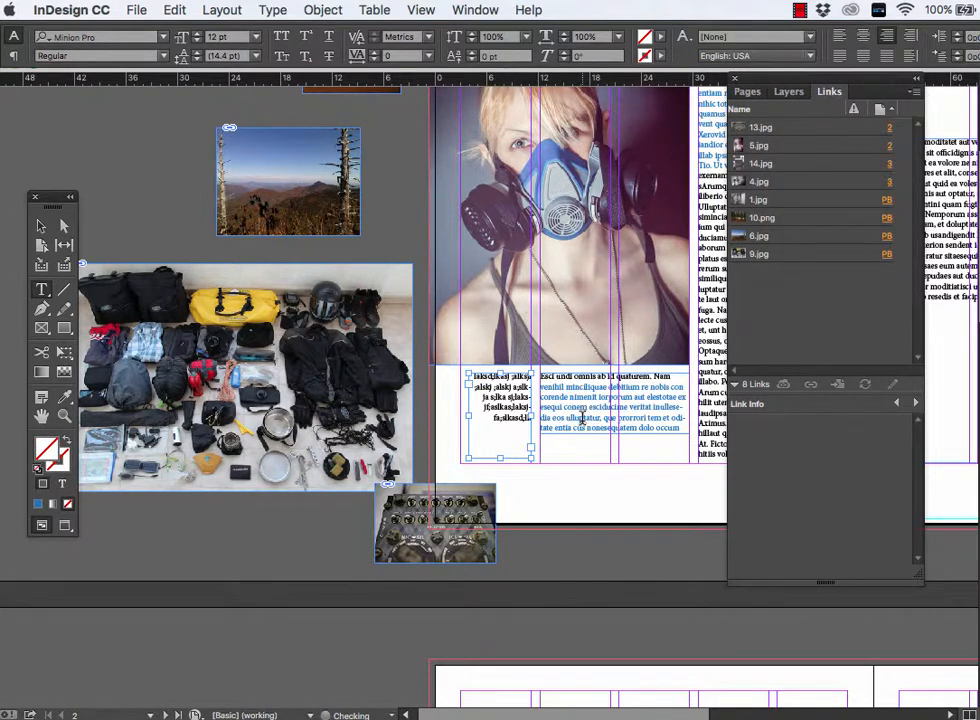
click(515, 405)
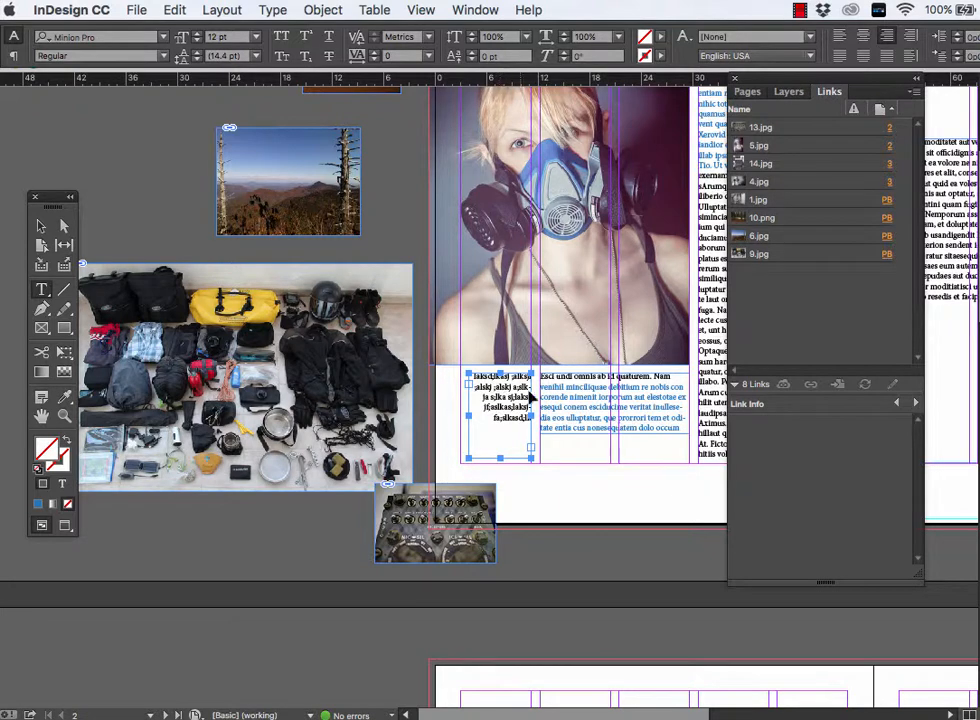
shift+click(570, 400)
click(606, 398)
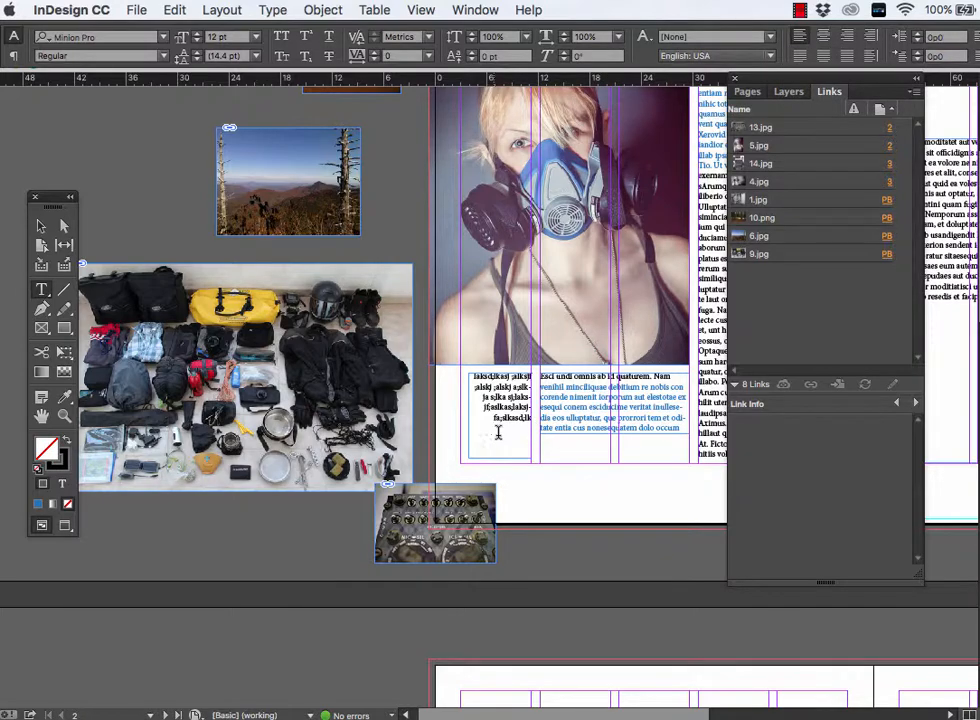
- Move the Tools panel over the mask photo, preview the page 2 spread without guides, and return to Normal mode
scroll(499, 430, right, 1)
scroll(496, 438, right, 5)
scroll(496, 438, up, 2)
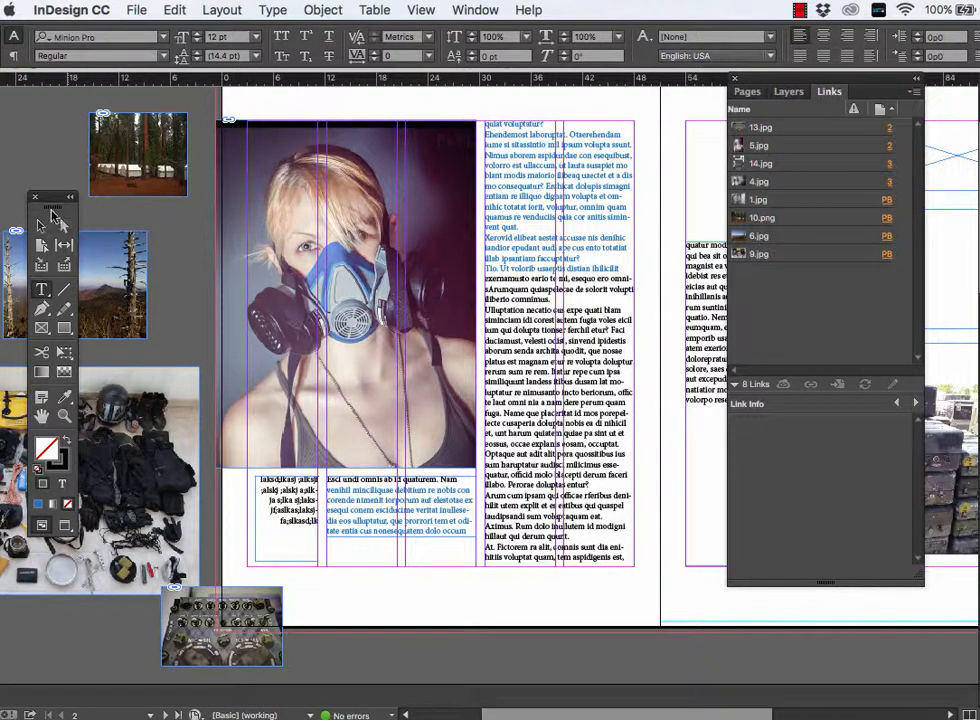
drag(53, 198, 240, 188)
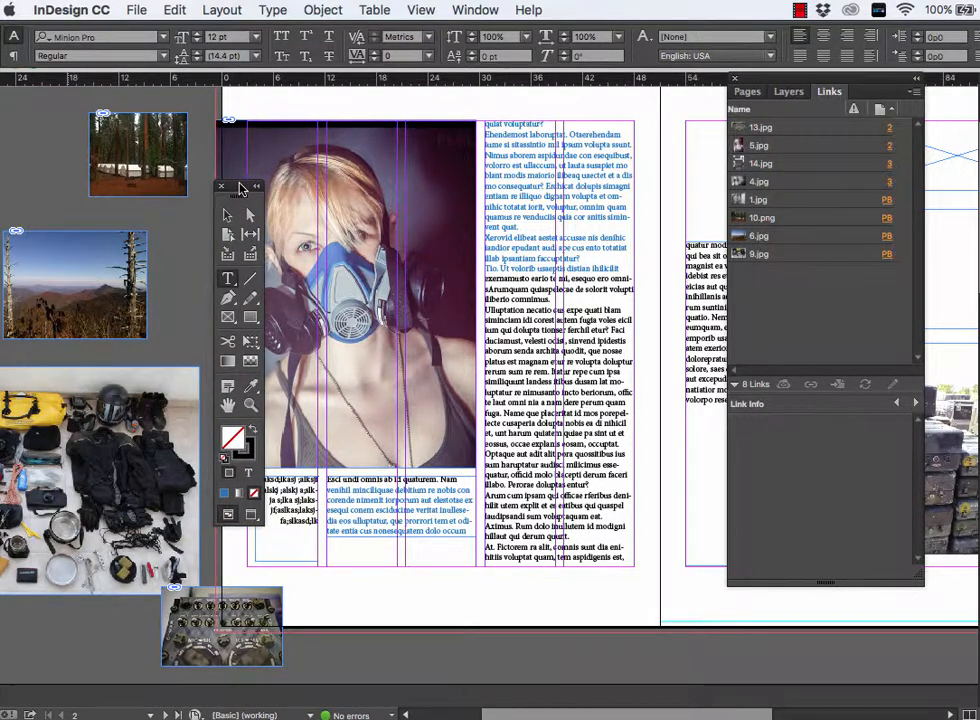
click(256, 518)
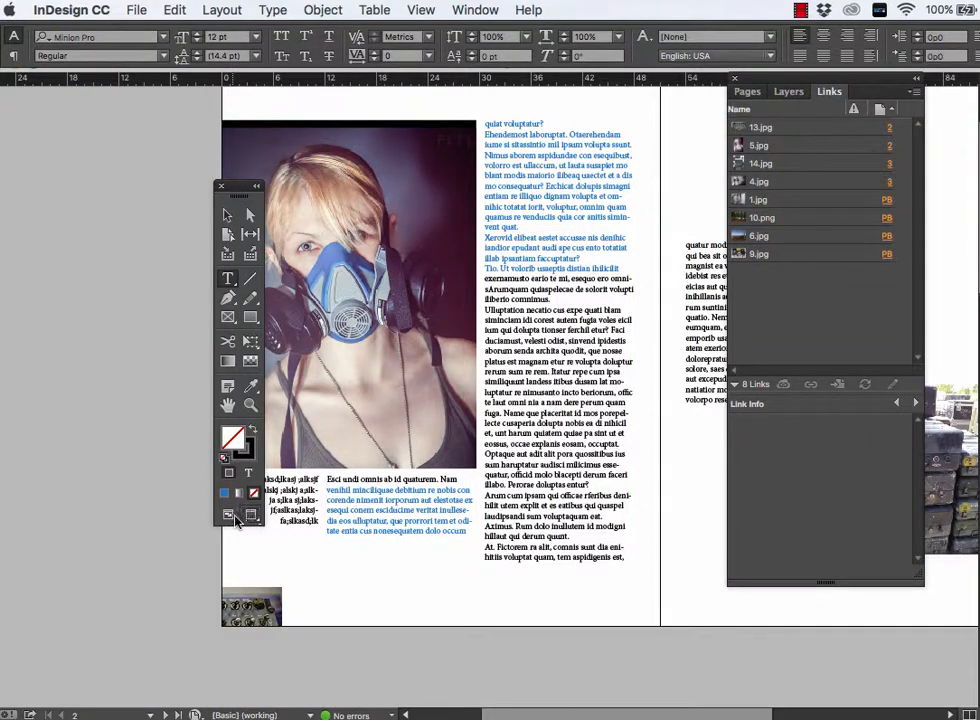
click(229, 516)
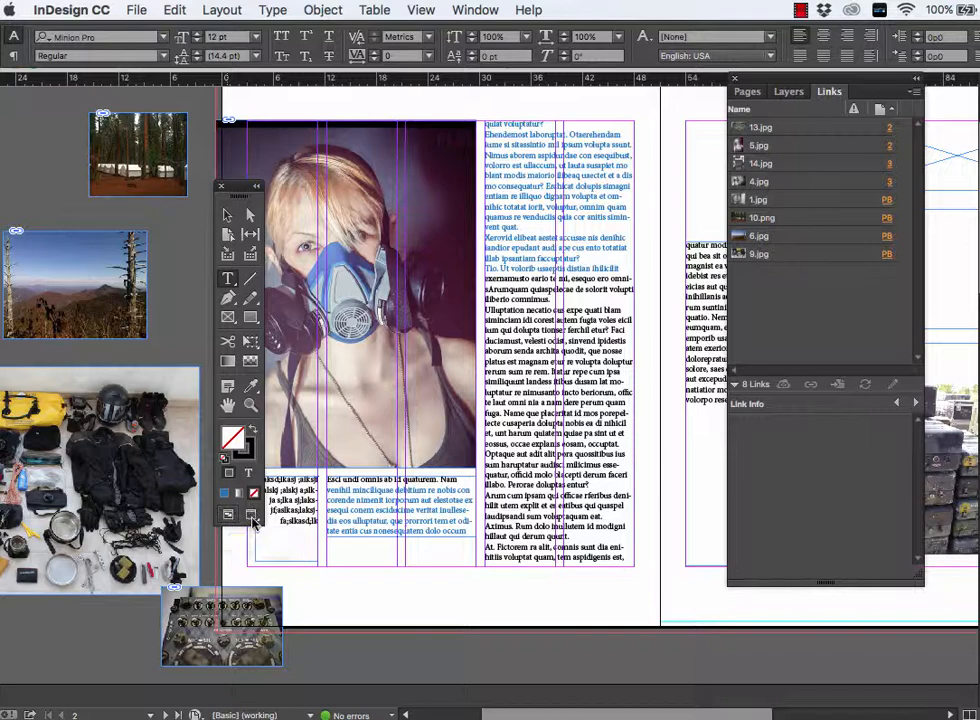
- Preview the spread again, list the screen modes, examine the photo overhanging the page's lower outer corner, and restore Normal mode
click(252, 518)
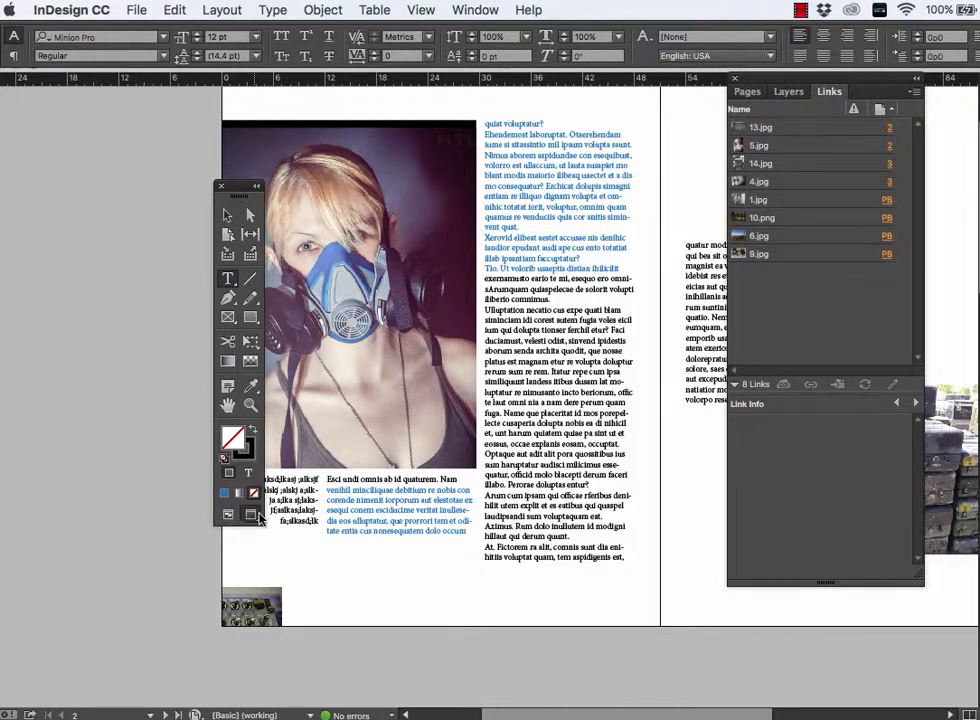
click(253, 522)
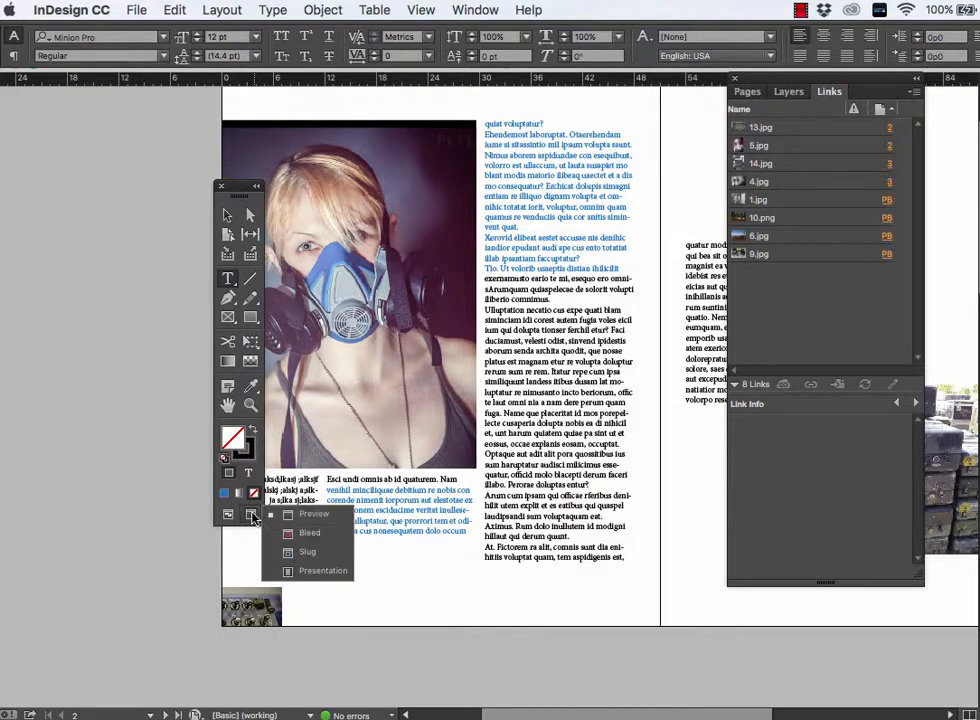
click(232, 186)
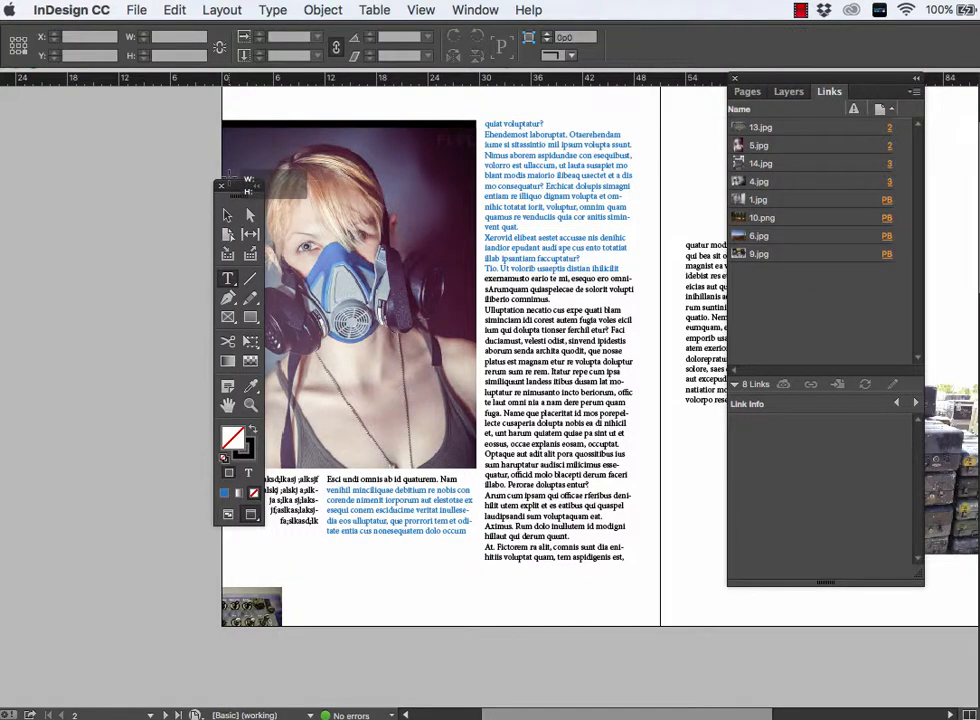
drag(232, 186, 155, 171)
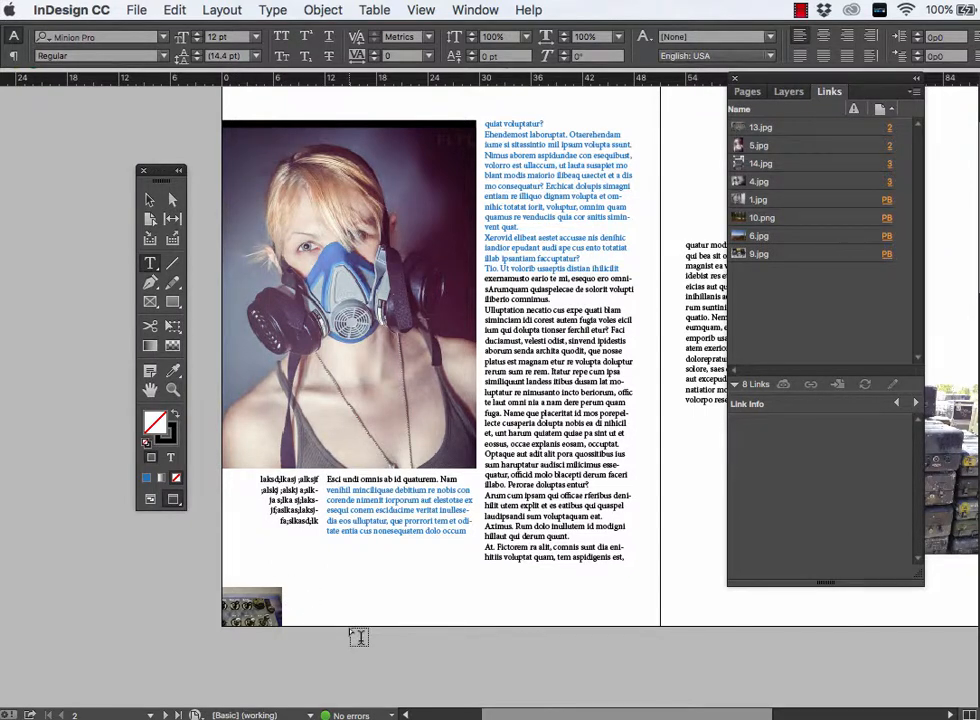
super+click(262, 605)
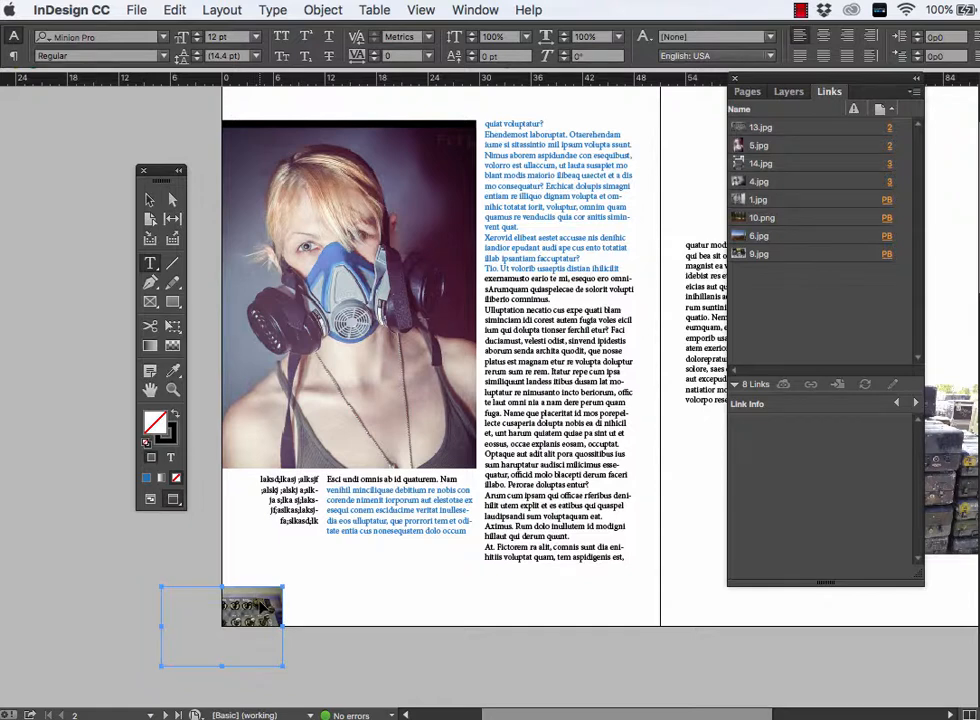
click(332, 655)
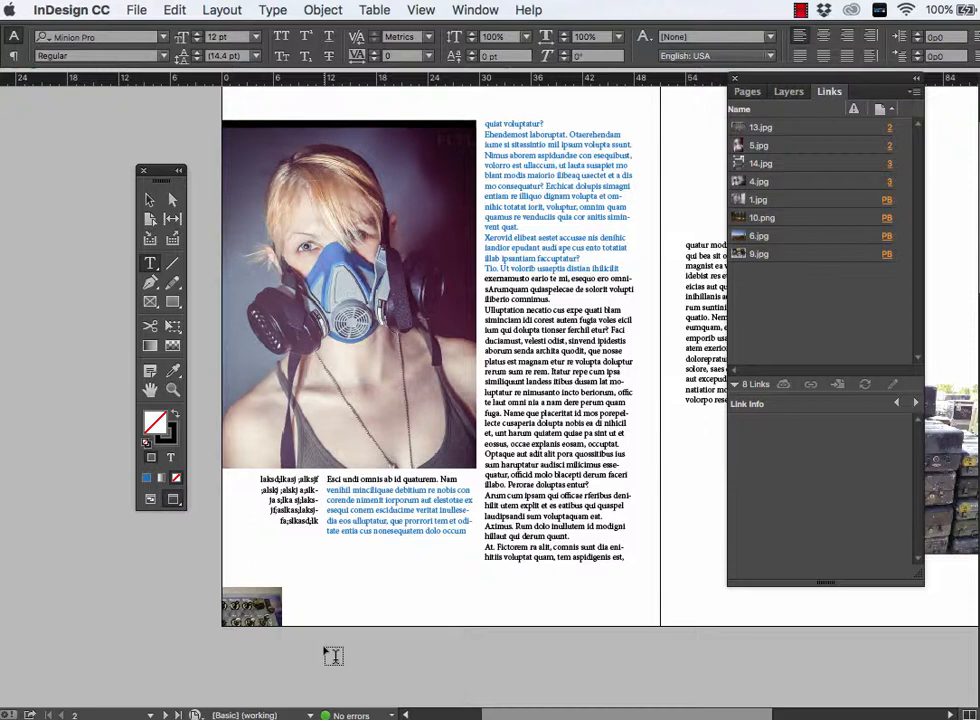
click(151, 503)
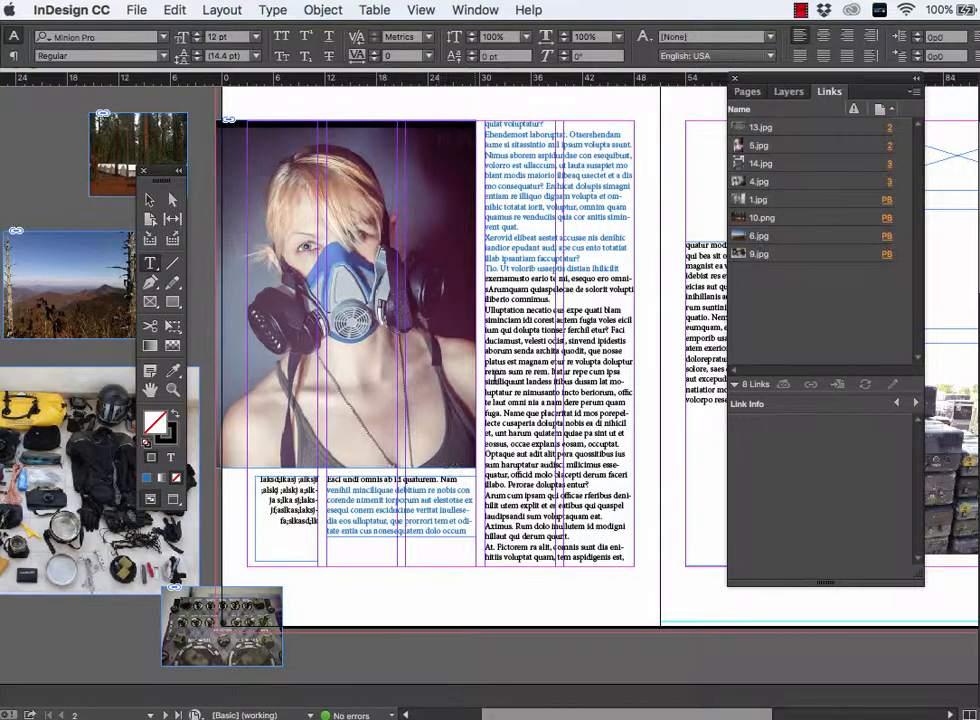
- Insert a tab before "Ulluptation" to indent that paragraph in the page 2 text column beside the mask photo
click(509, 350)
key(super+space)
super+click(510, 351)
super+click(509, 352)
super+click(508, 353)
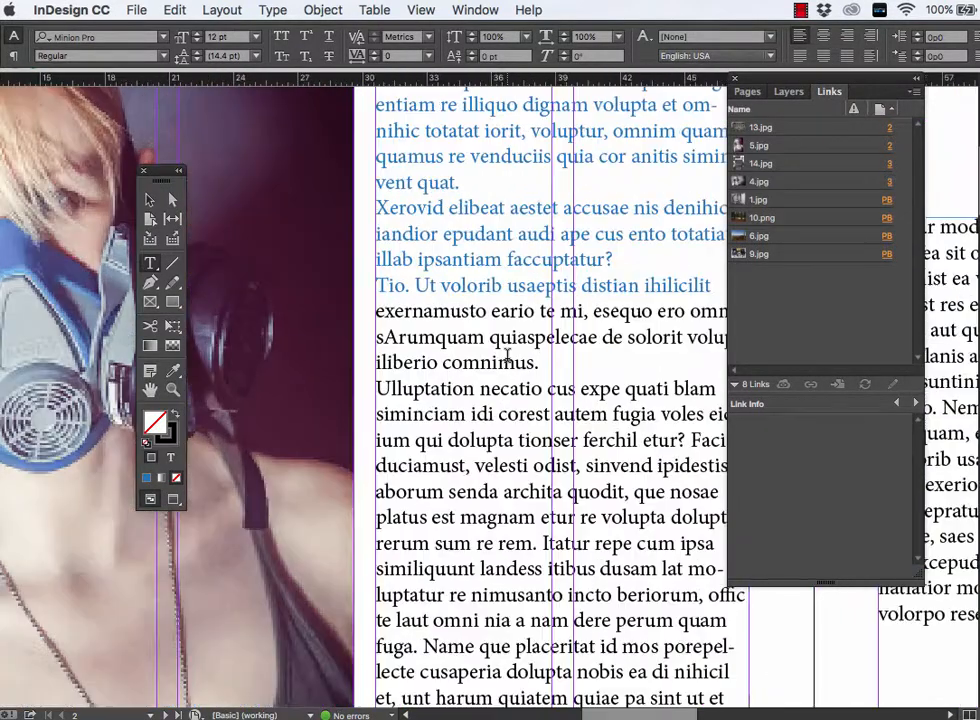
scroll(508, 357, right, 1)
scroll(508, 357, down, 4)
scroll(508, 357, right, 5)
scroll(508, 356, down, 5)
scroll(508, 356, left, 3)
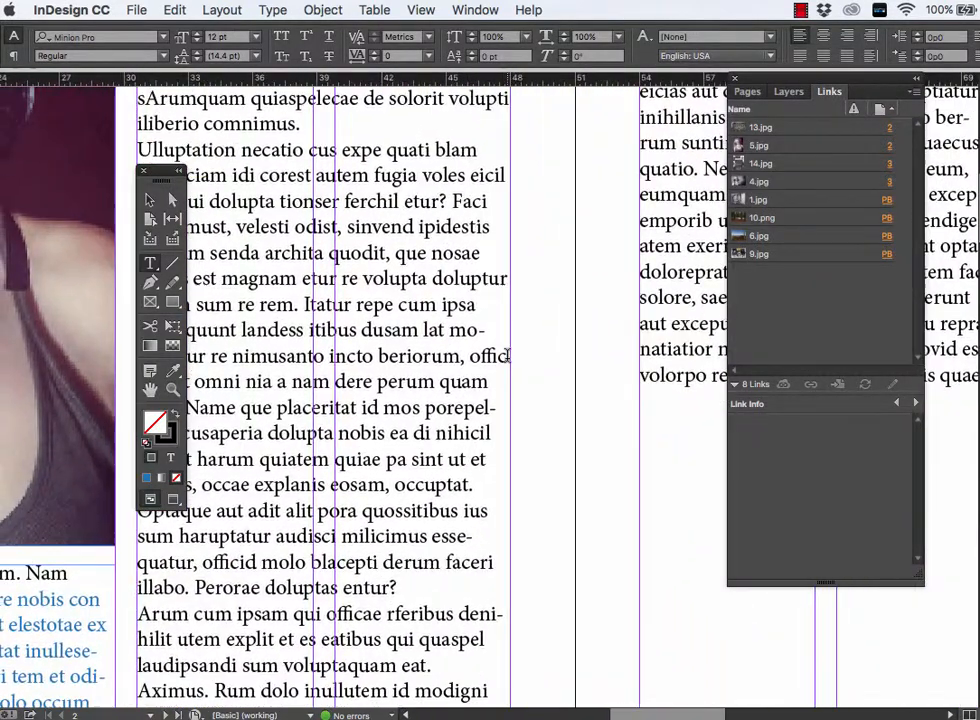
scroll(508, 357, up, 1)
scroll(508, 357, left, 1)
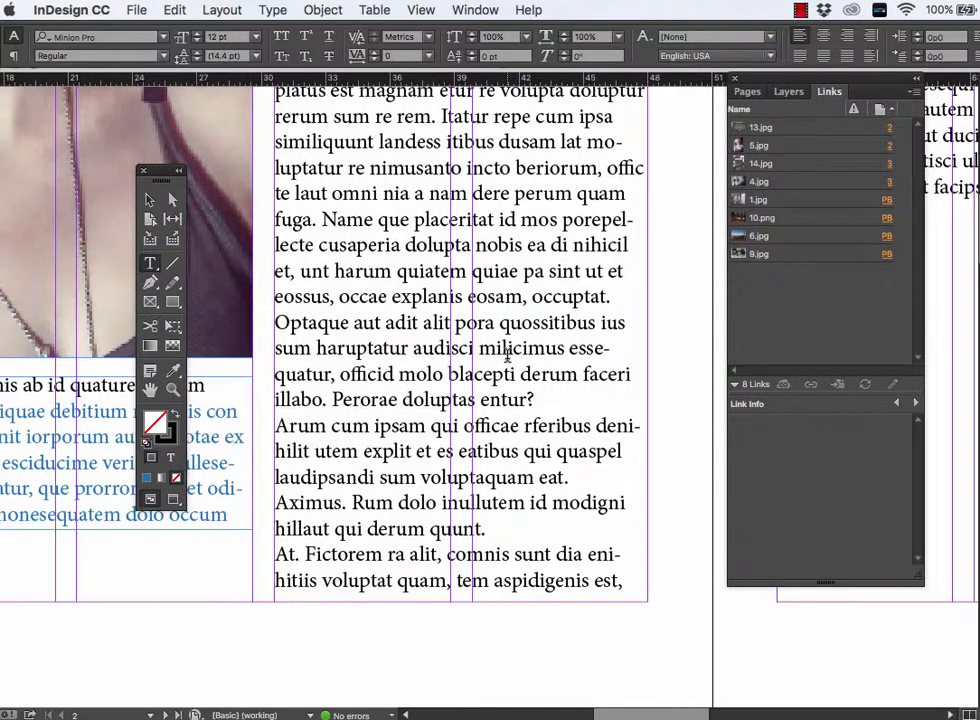
scroll(508, 357, up, 6)
scroll(508, 357, left, 1)
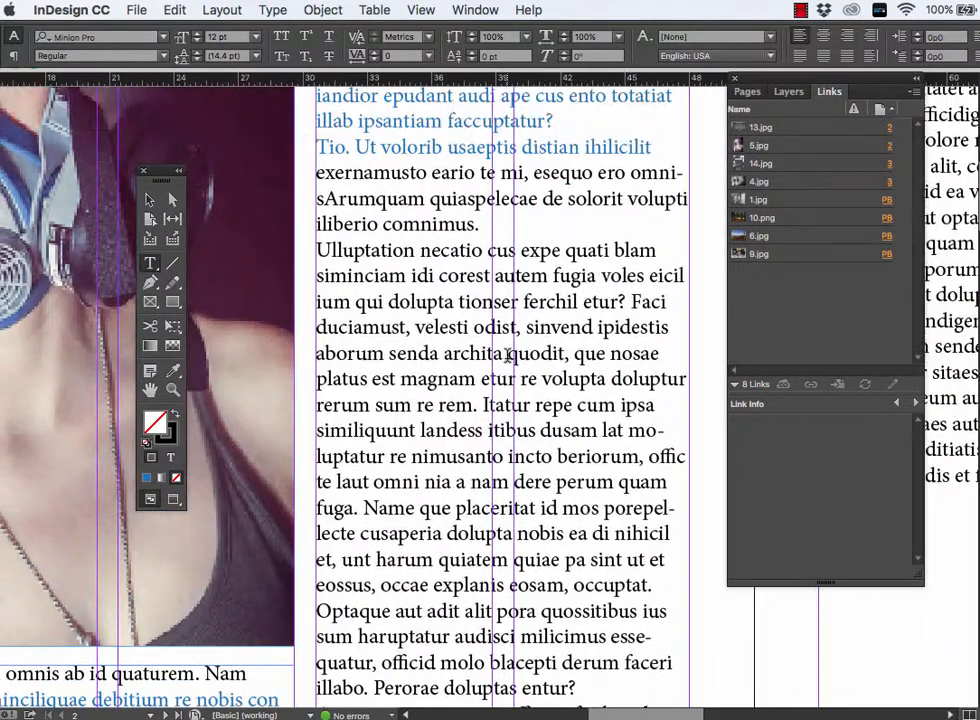
click(318, 250)
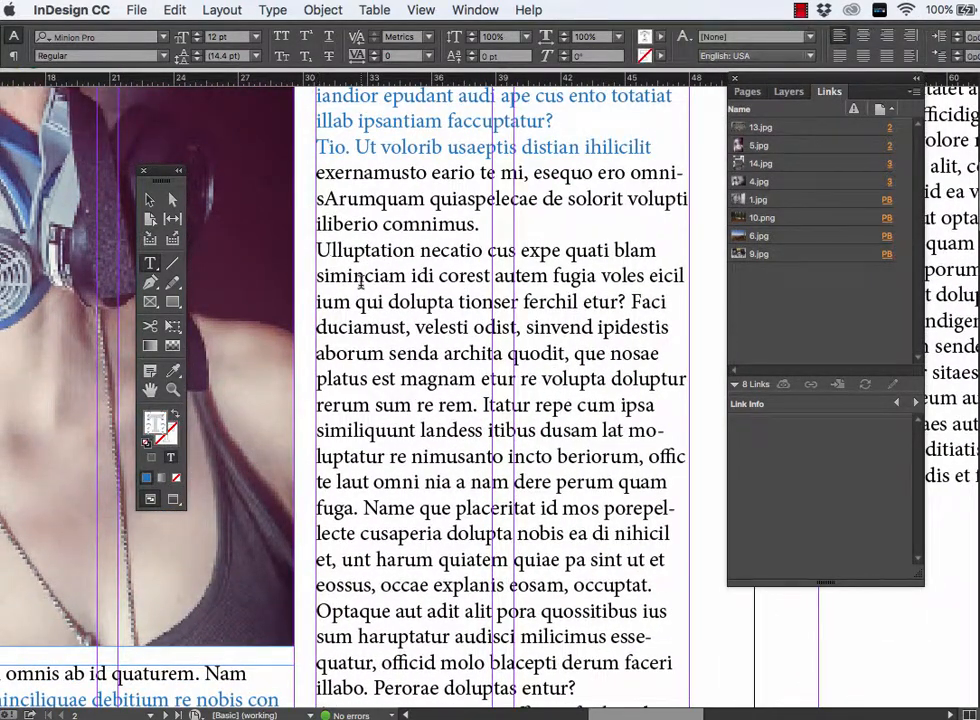
key(Tab)
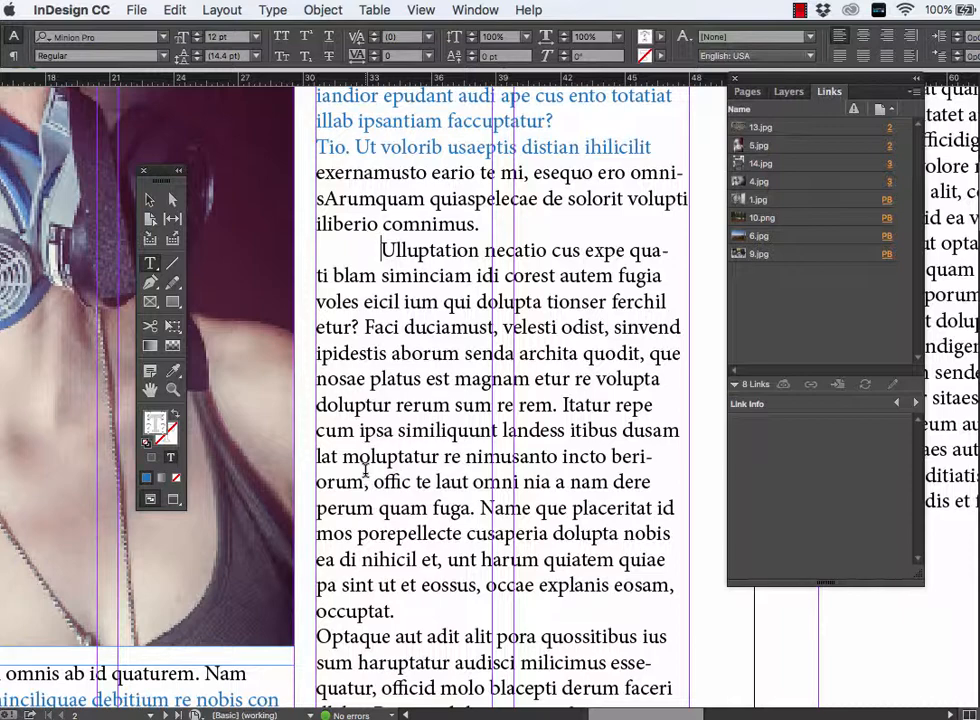
- Show hidden characters and highlight the paragraph mark after "occuptat." and the tab before "Ulluptation" for inspection
click(276, 10)
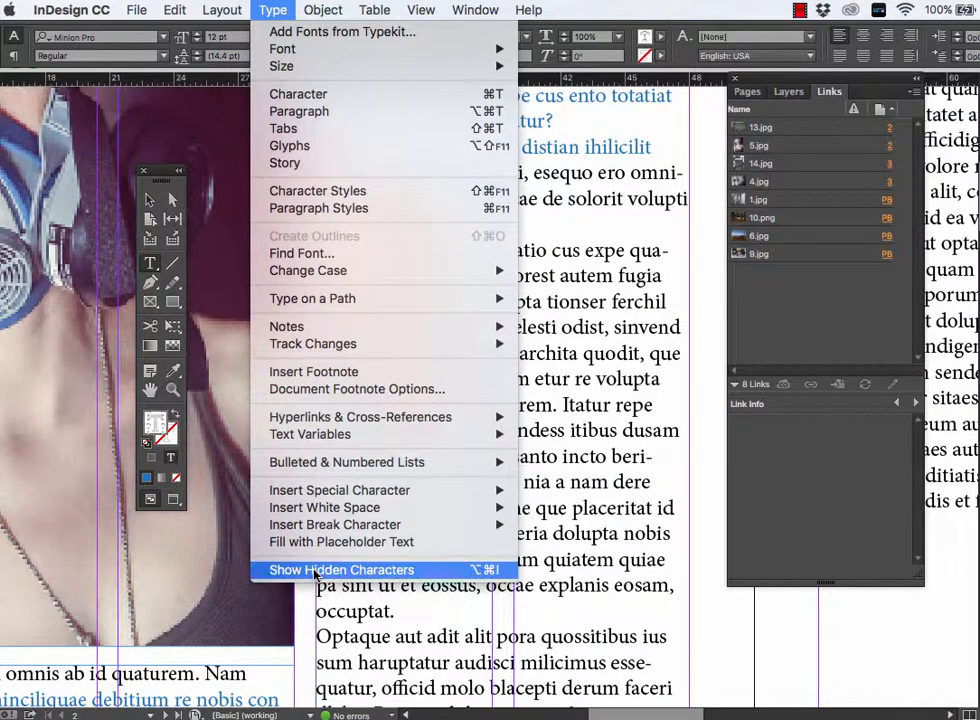
click(323, 570)
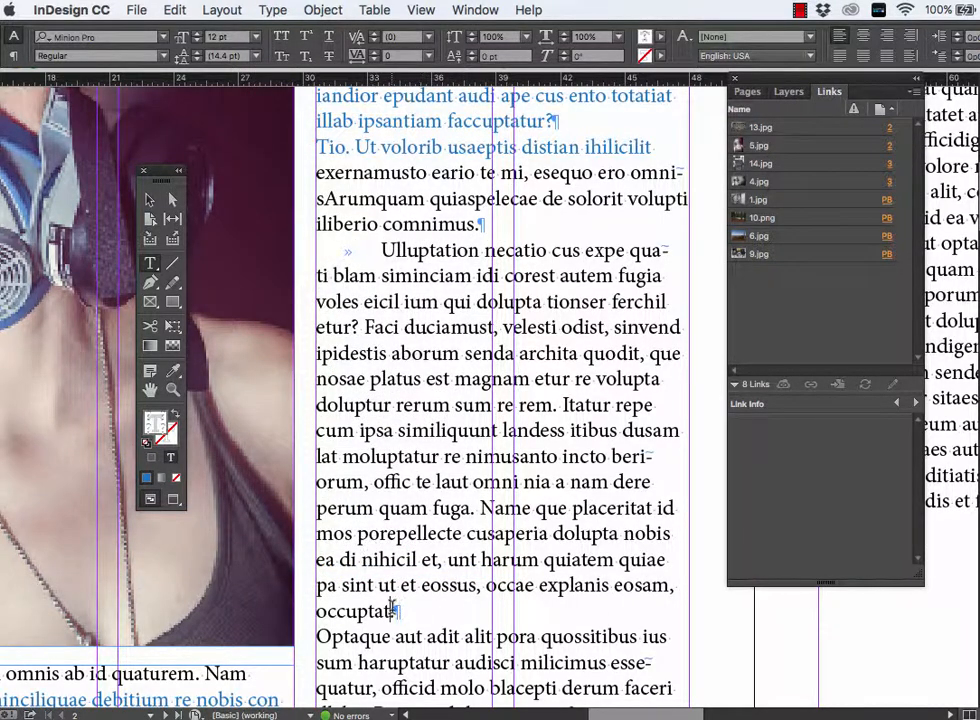
drag(392, 608, 405, 612)
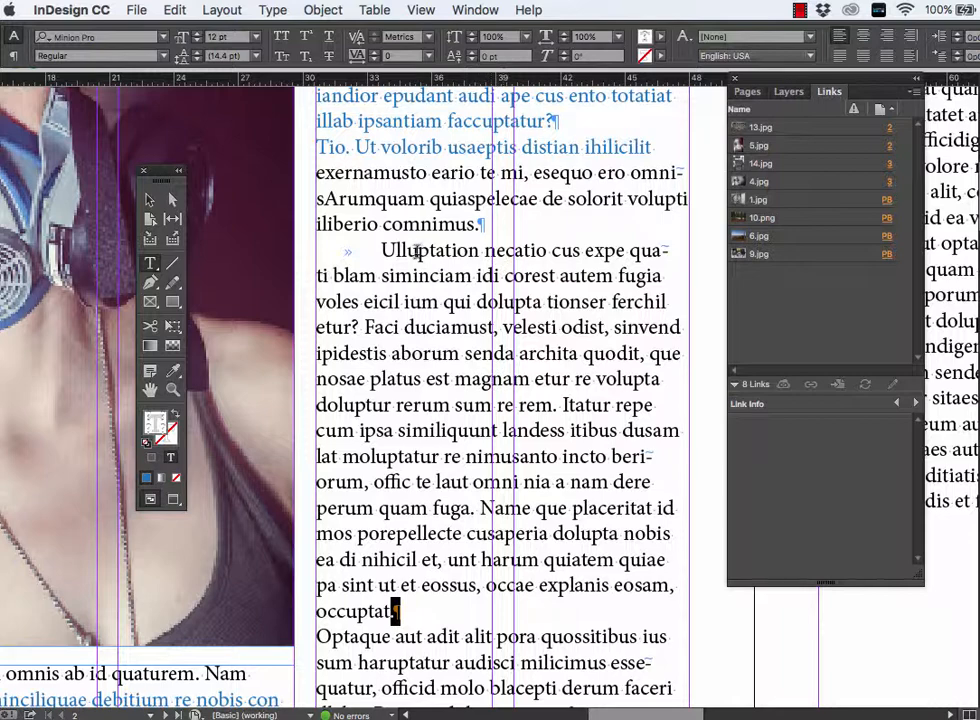
drag(380, 250, 304, 250)
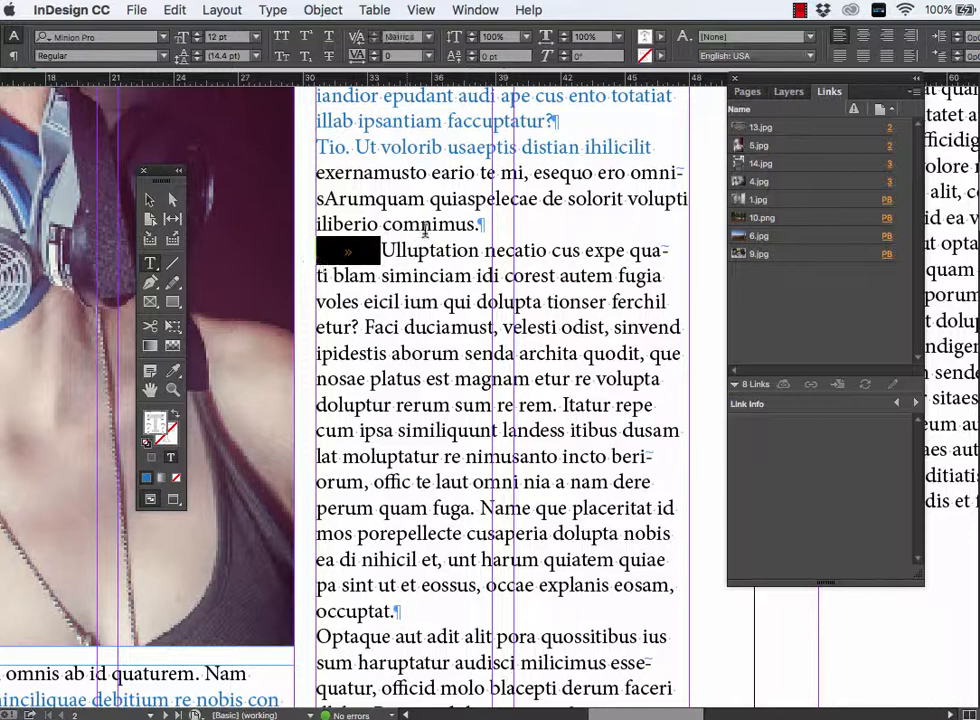
click(403, 301)
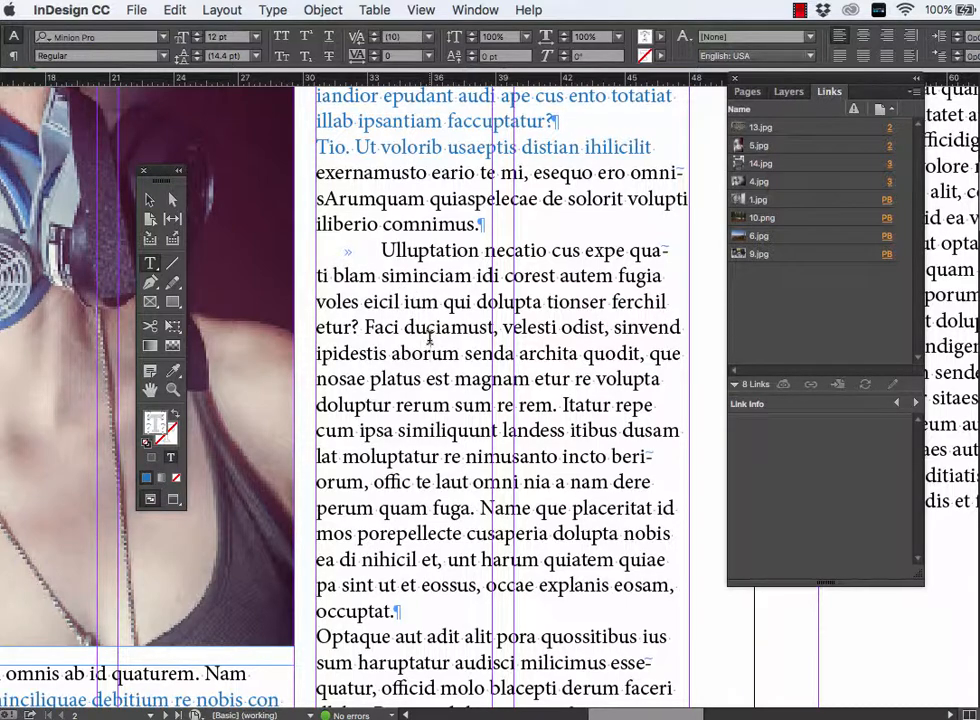
- Switch to Preview mode to hide the guides and hidden characters, and view all of page 2
click(173, 499)
click(173, 499)
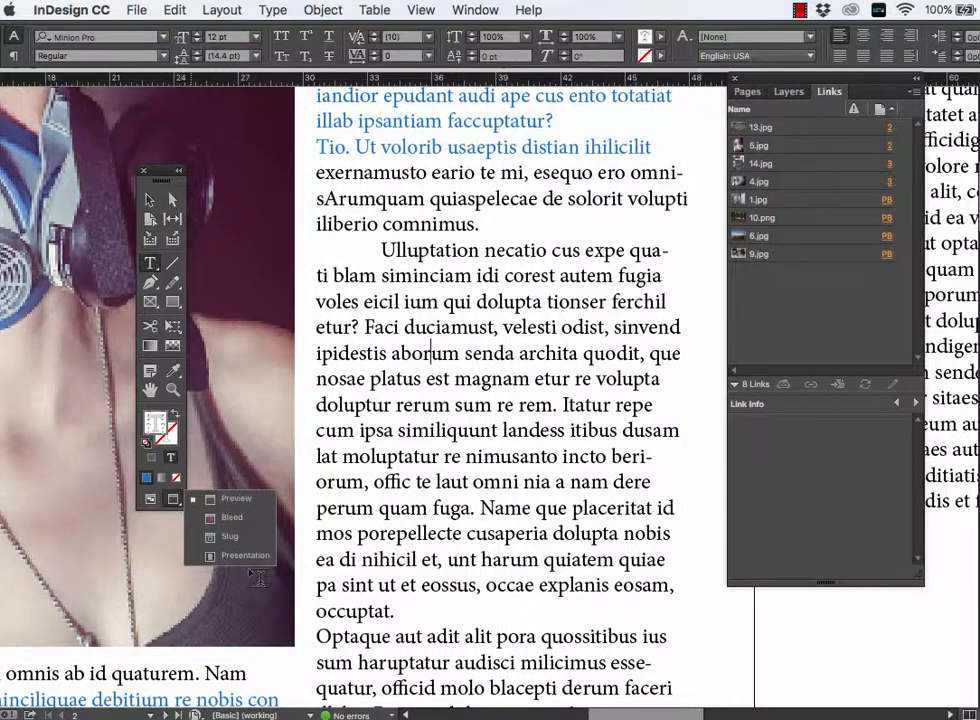
key(super+minus)
key(super+minus)
key(super+minus)
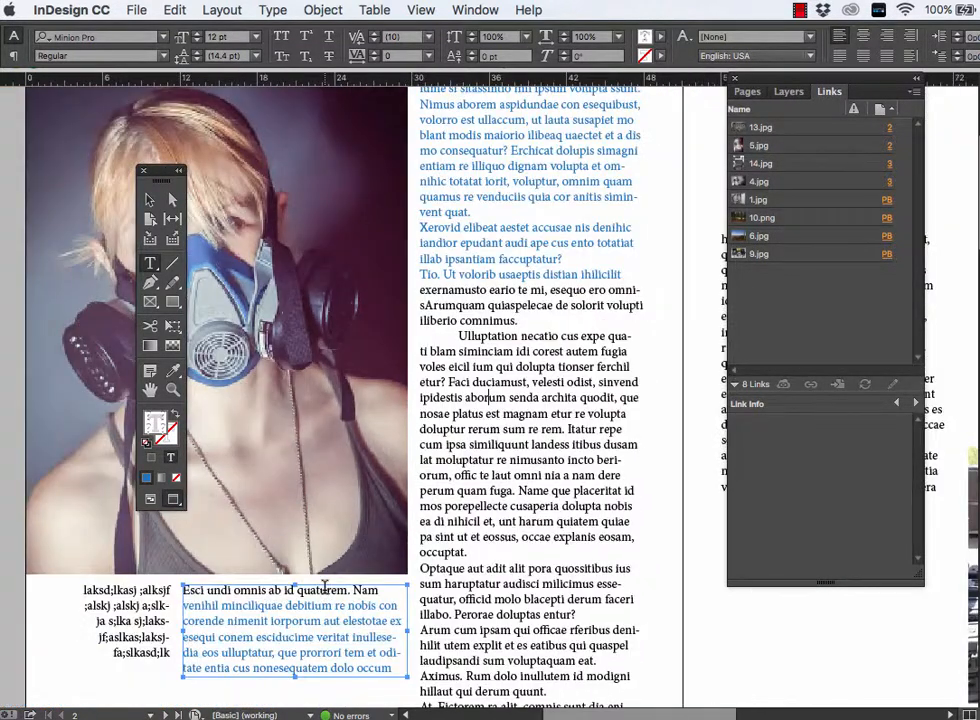
scroll(325, 594, left, 1)
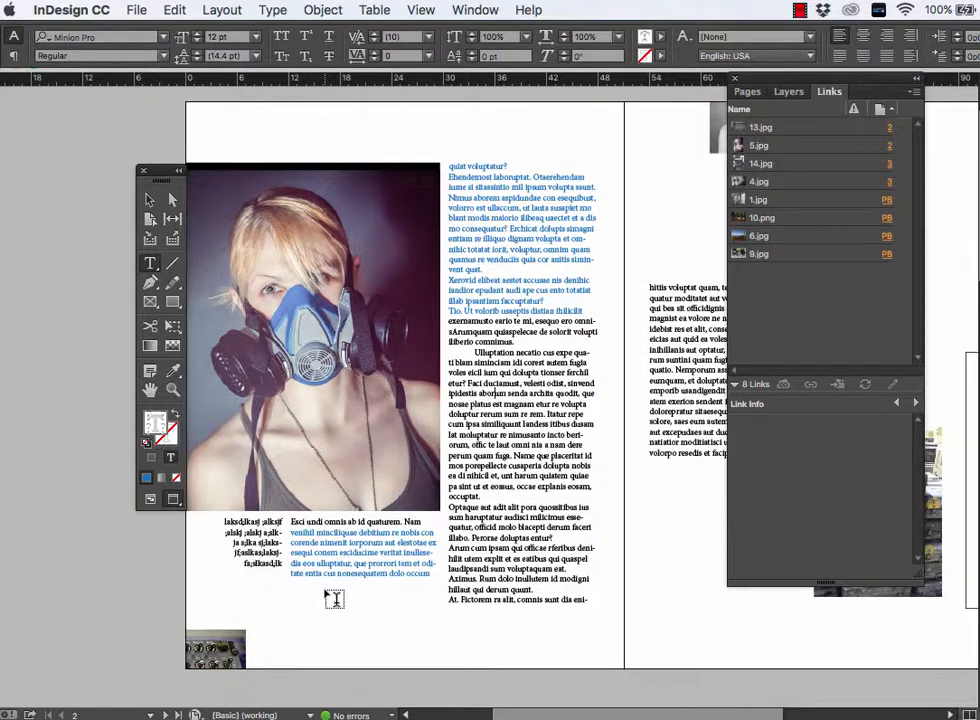